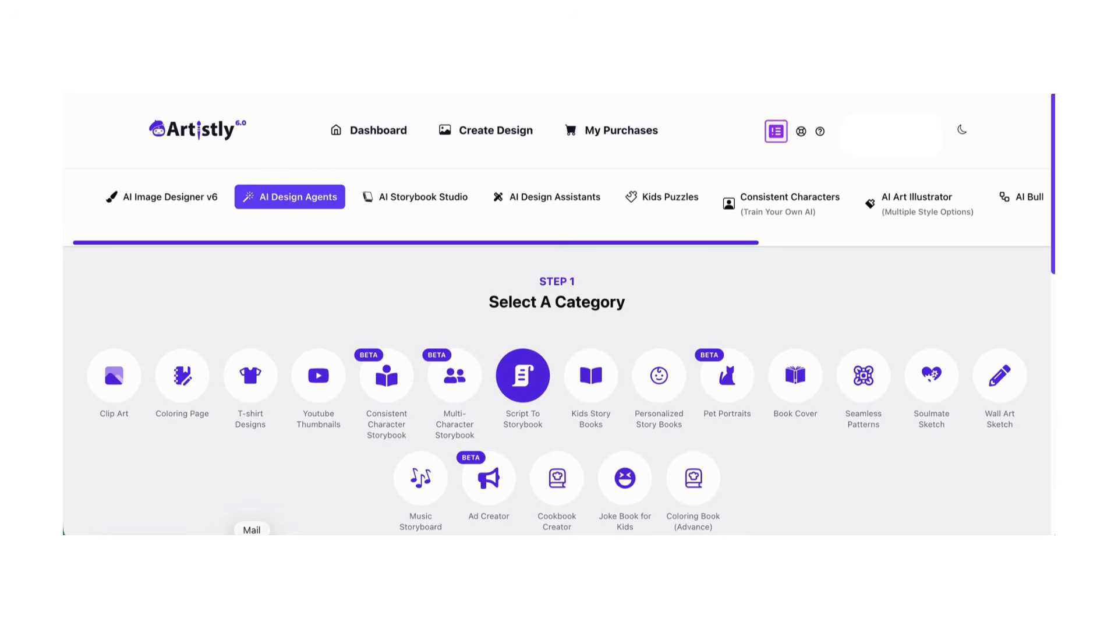
Choose the Coloring Page category and enter the prompt "a little girl sitting on a swing in the park with trees and birds"
click(186, 379)
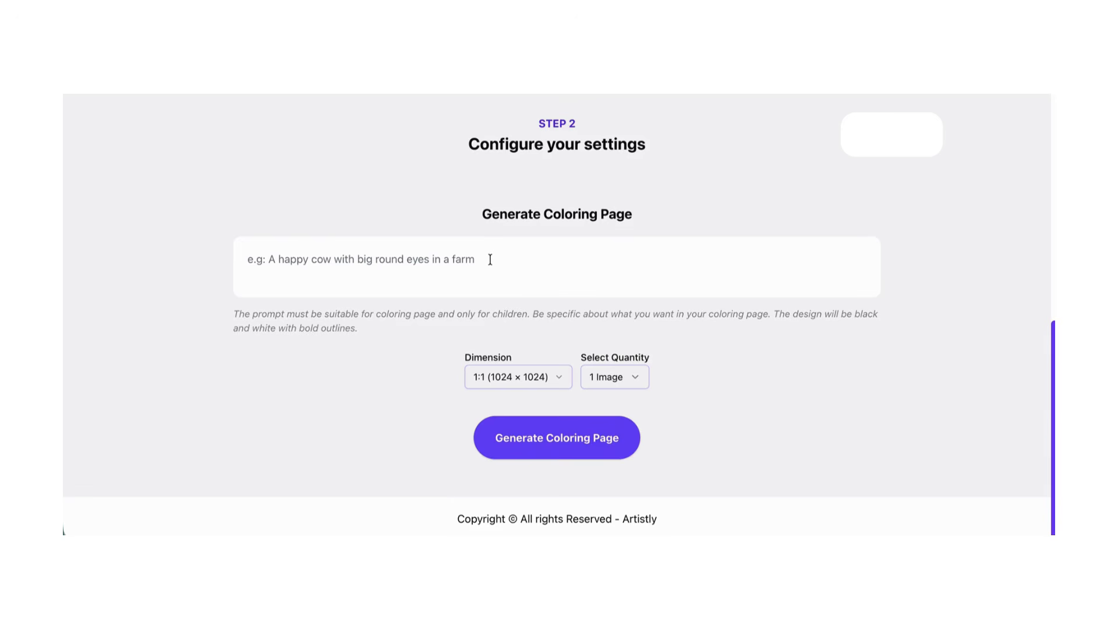
click(466, 260)
text(a little gr)
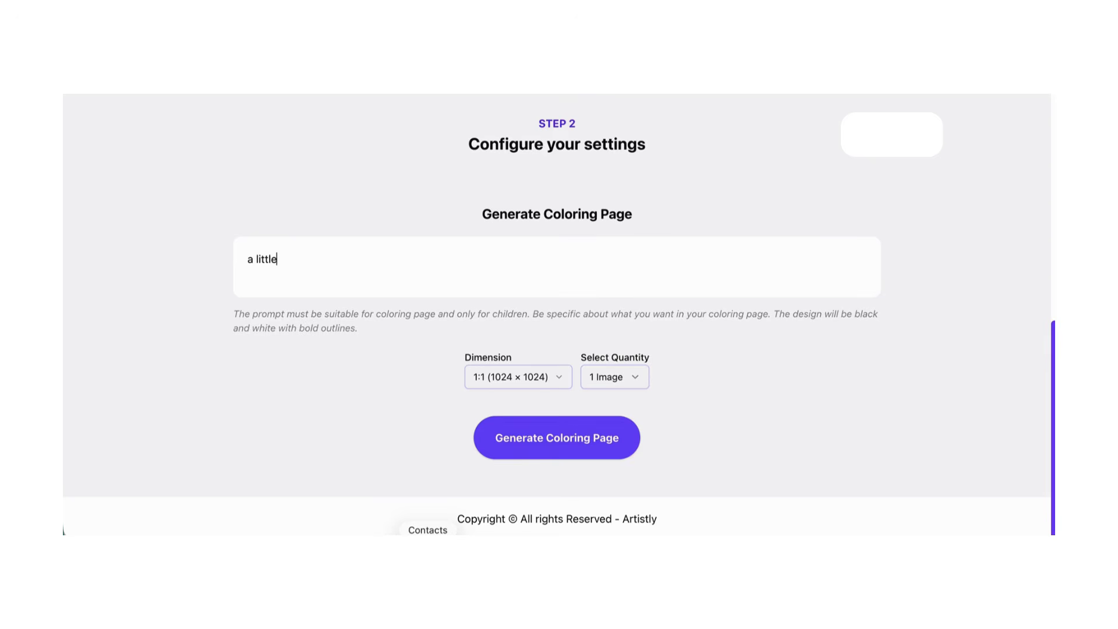
key(BackSpace)
text(irl s)
text(itting on th)
text(e)
key(BackSpace)
key(BackSpace)
key(BackSpace)
text(a swing i)
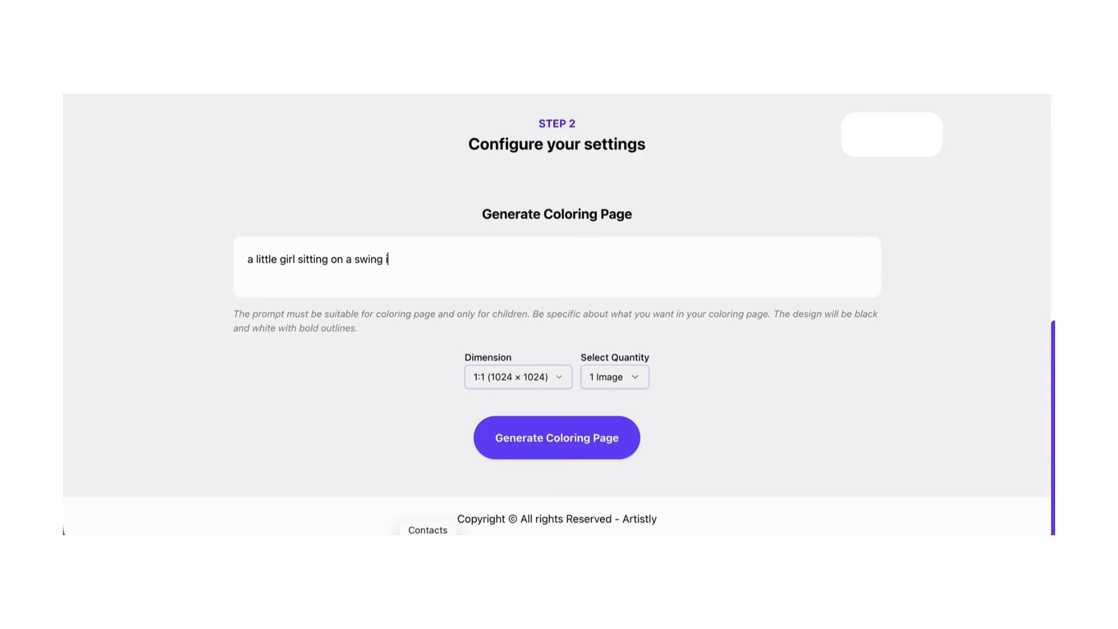
text(n the park with trees and birds)
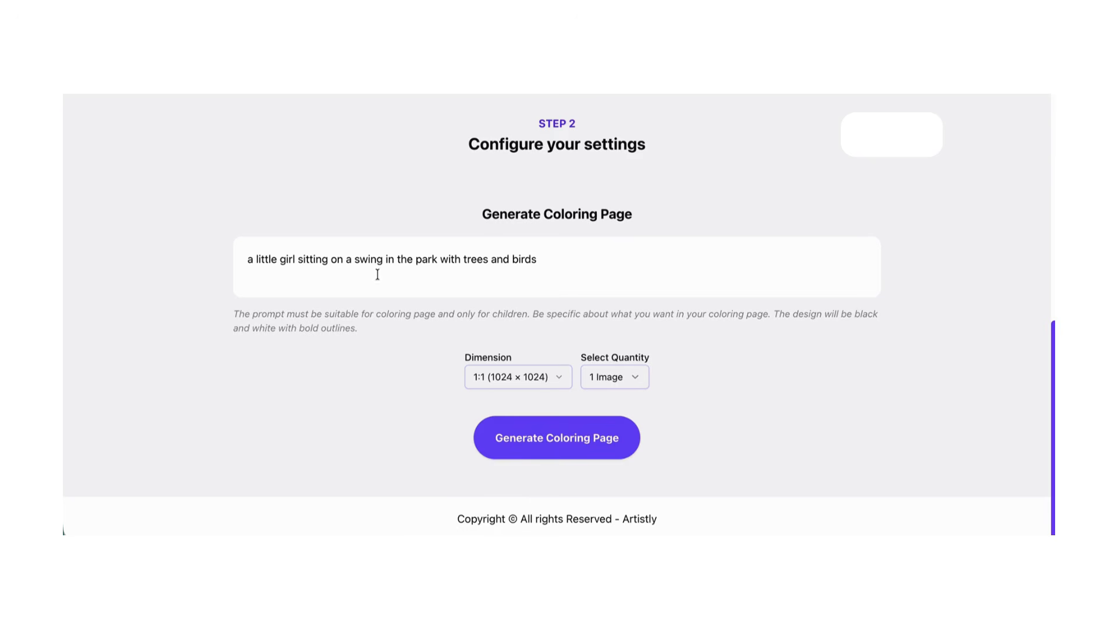
Generate 8 images of the coloring page with the 3:4 (896 × 1152) dimension
click(559, 379)
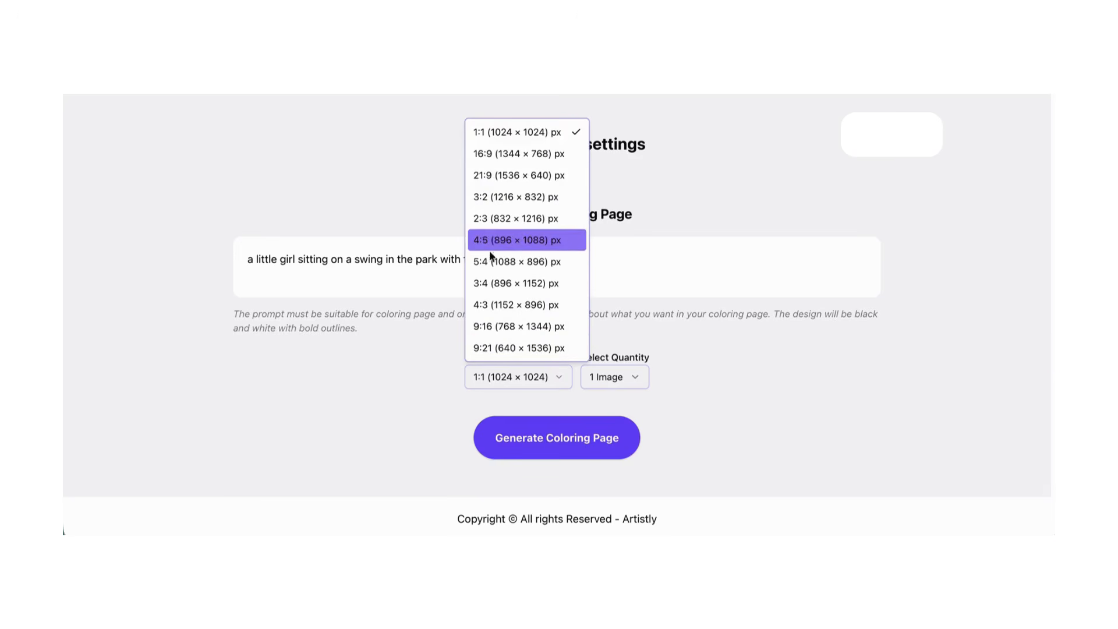
click(497, 283)
click(643, 376)
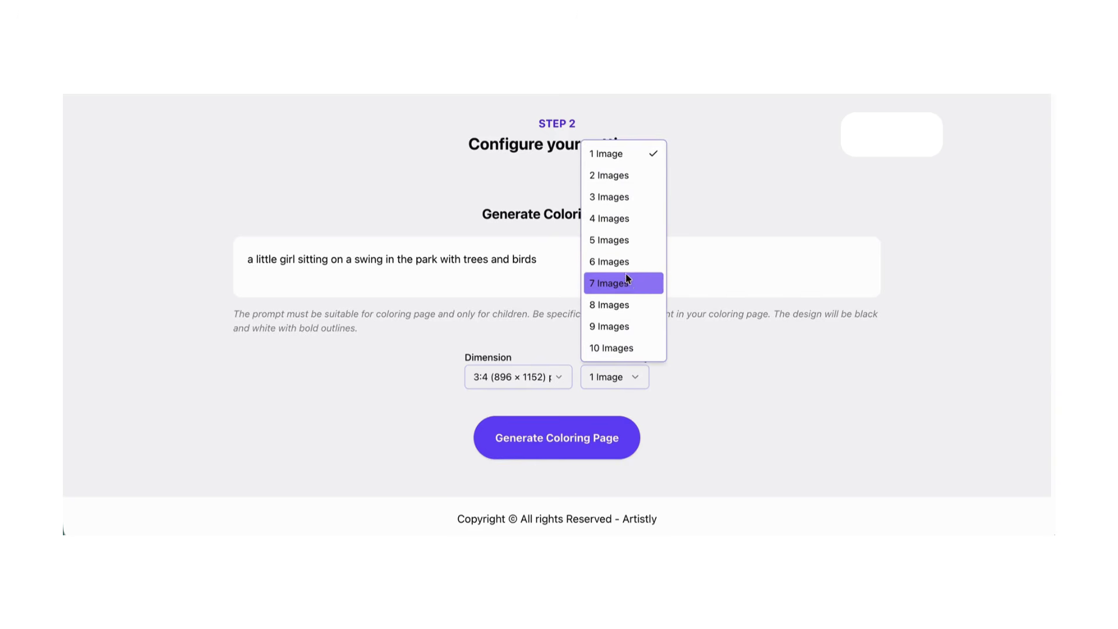
click(628, 303)
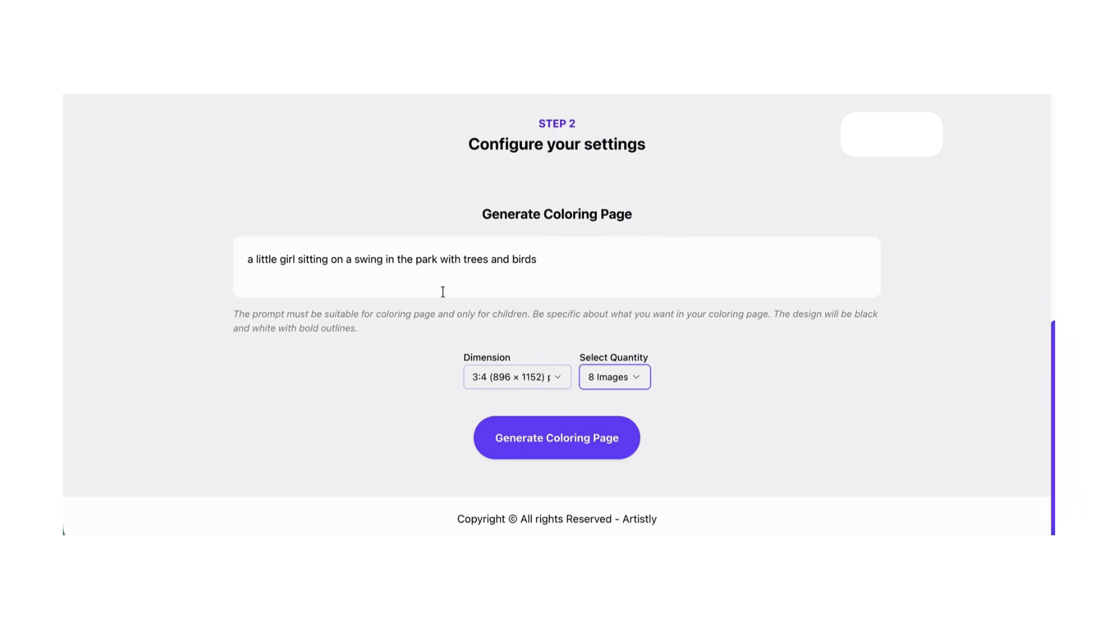
click(556, 435)
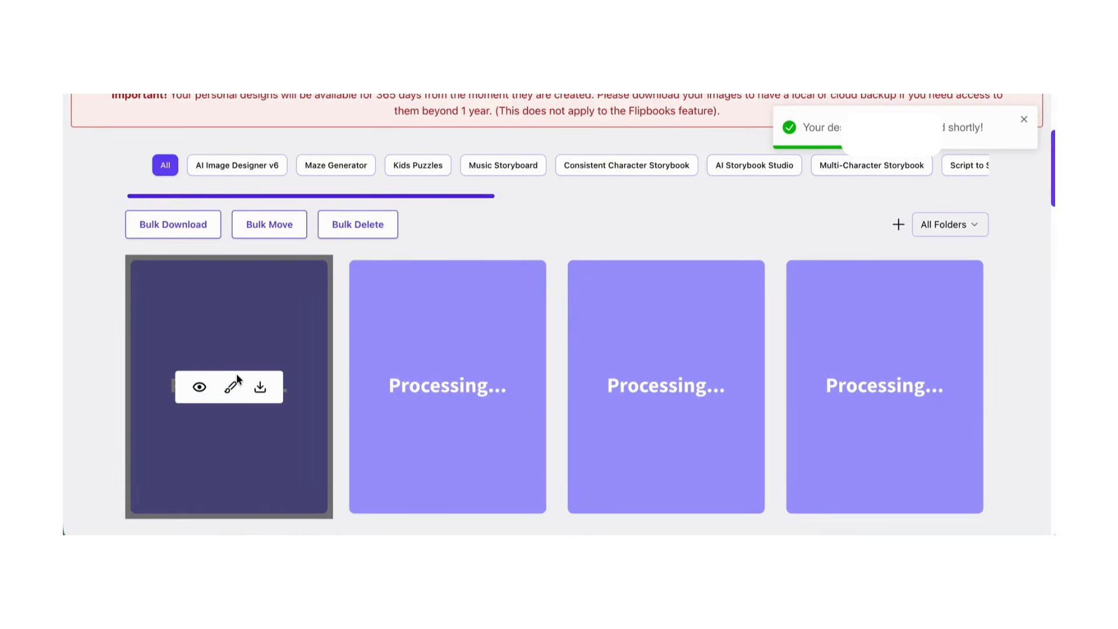
Select the Coloring Book (Advance) category among the AI Design Agents
scroll(656, 390, down, 1)
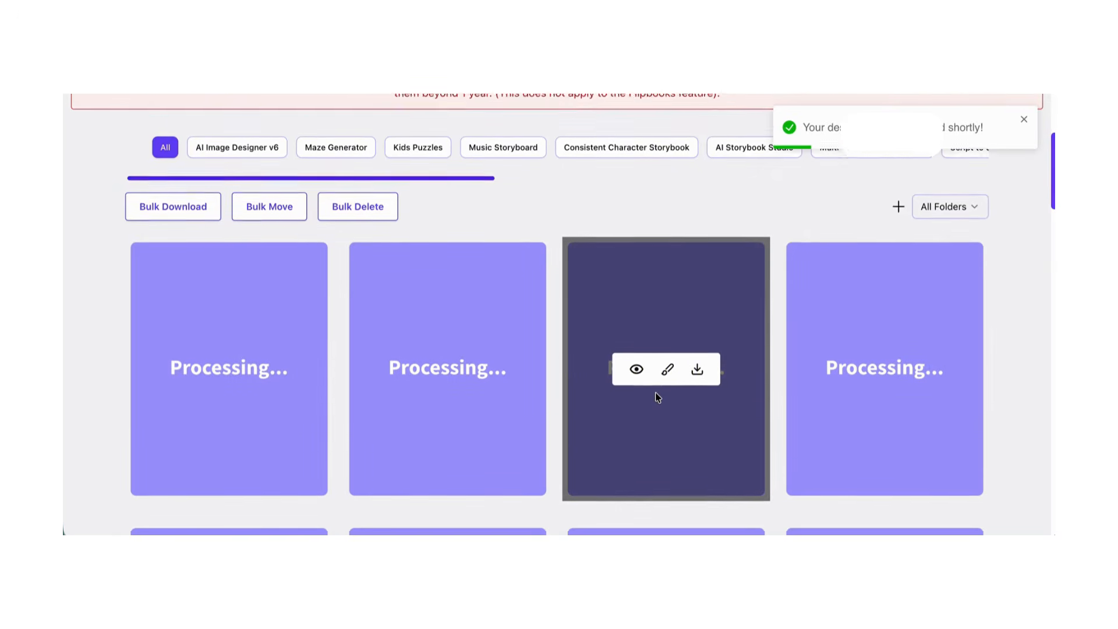
scroll(656, 396, down, 1)
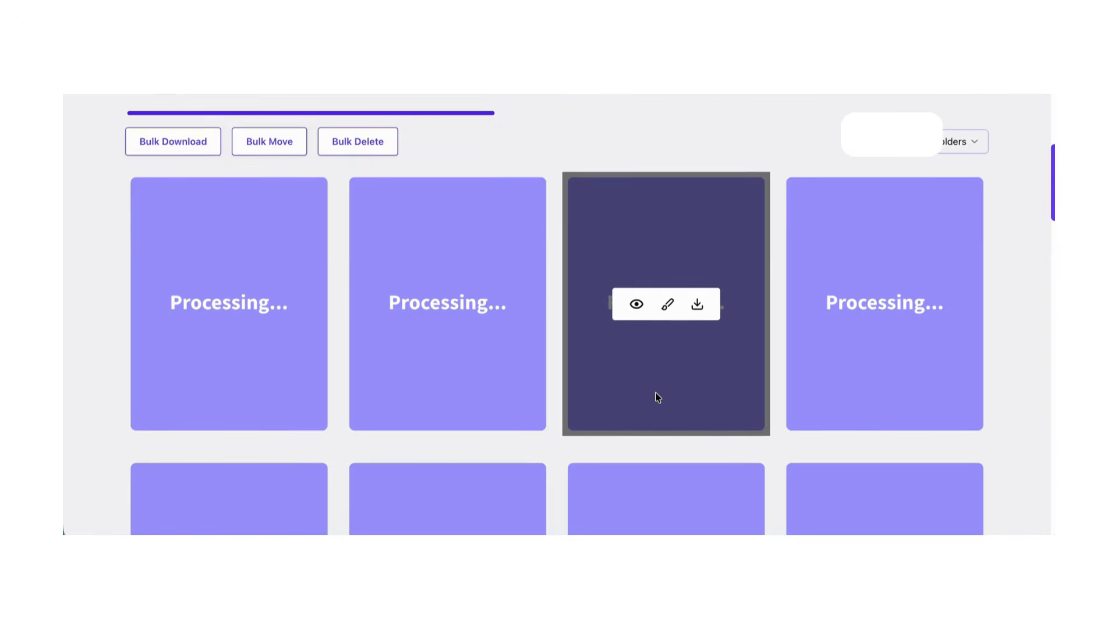
scroll(611, 384, up, 3)
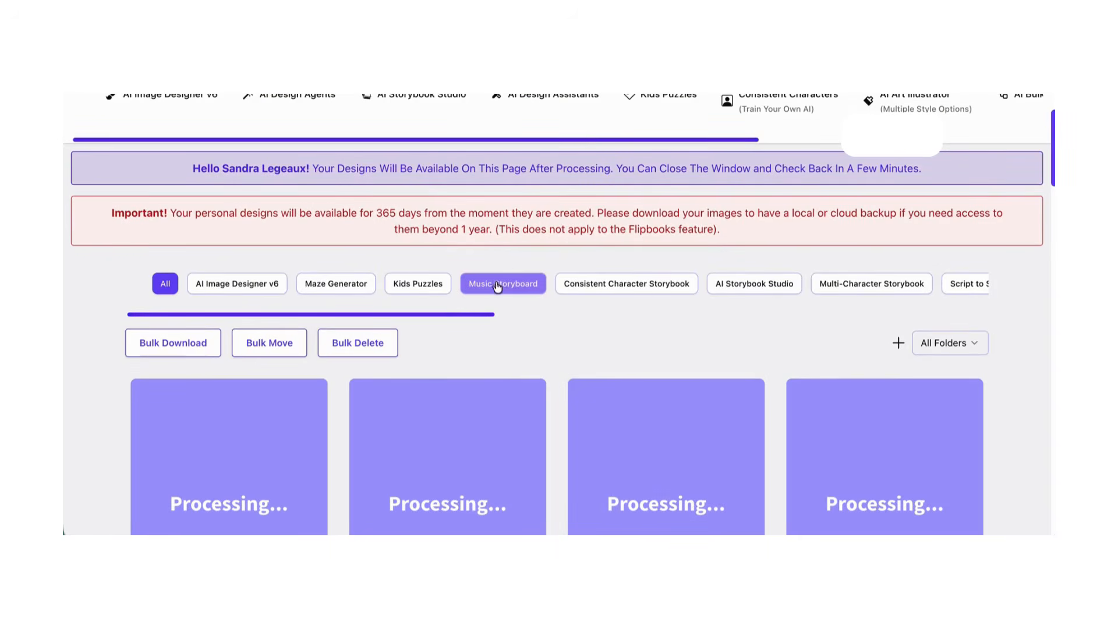
scroll(561, 348, up, 2)
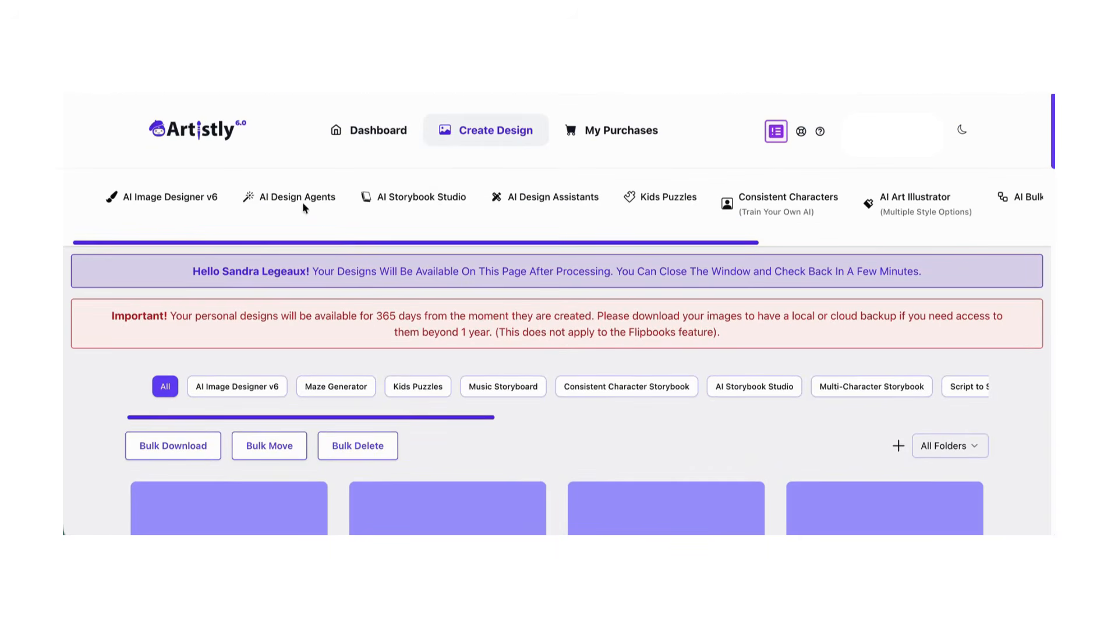
click(195, 200)
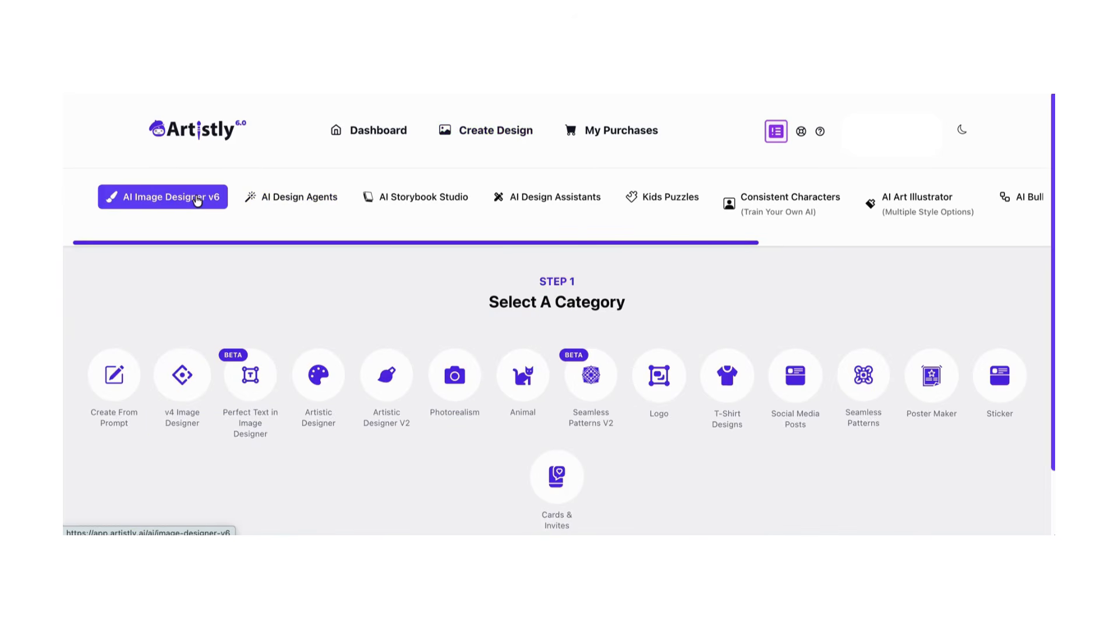
click(293, 201)
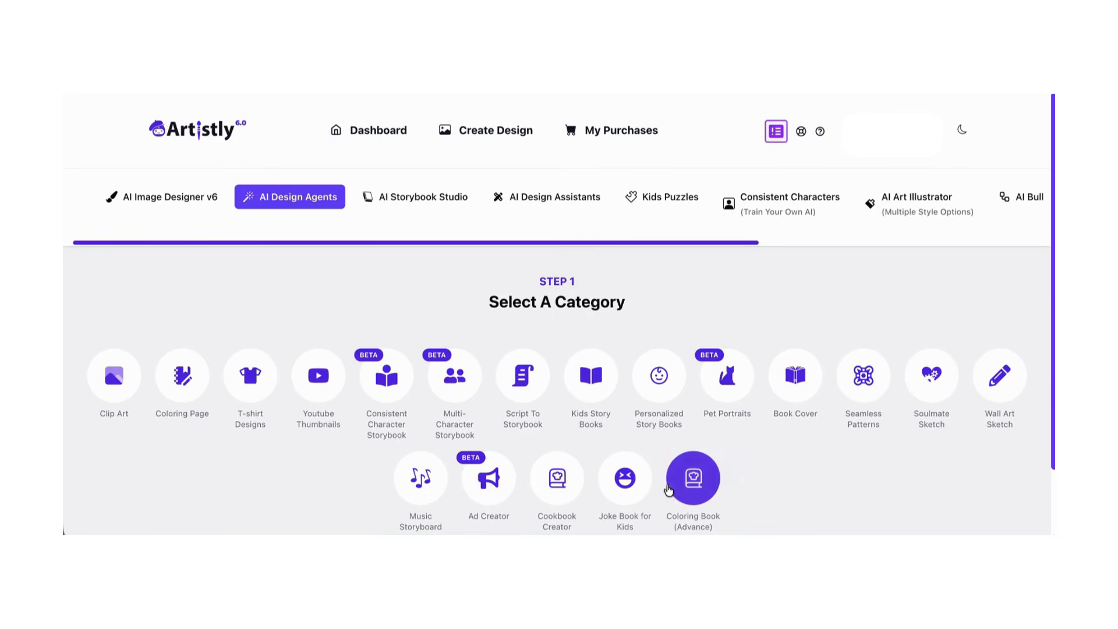
click(696, 487)
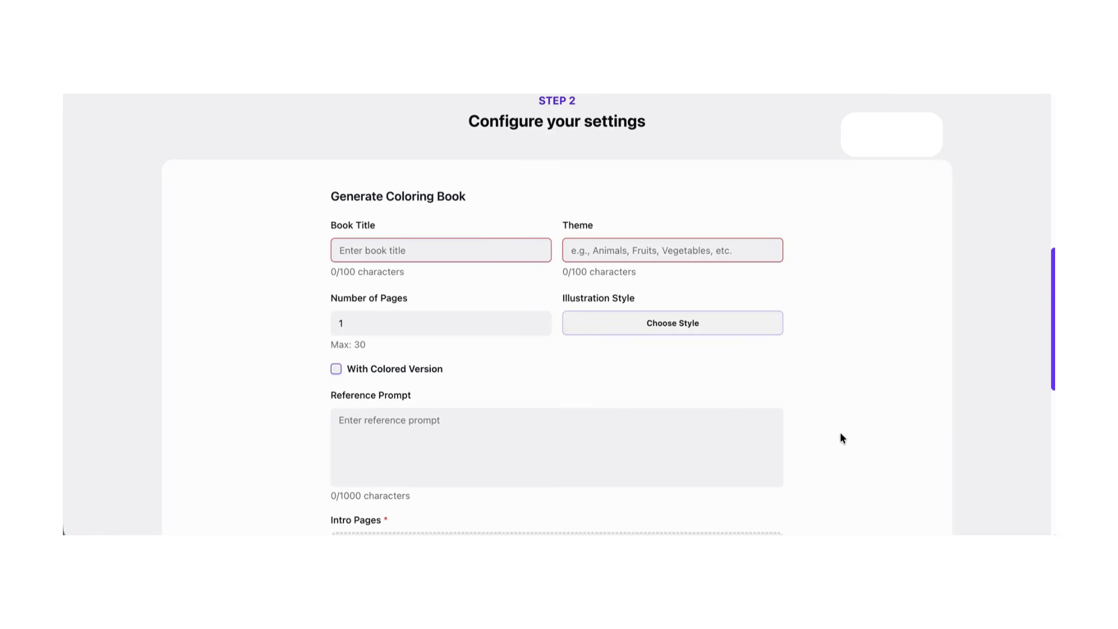
Enter "My Best Day At The Park" as the title of the coloring book
scroll(843, 436, down, 2)
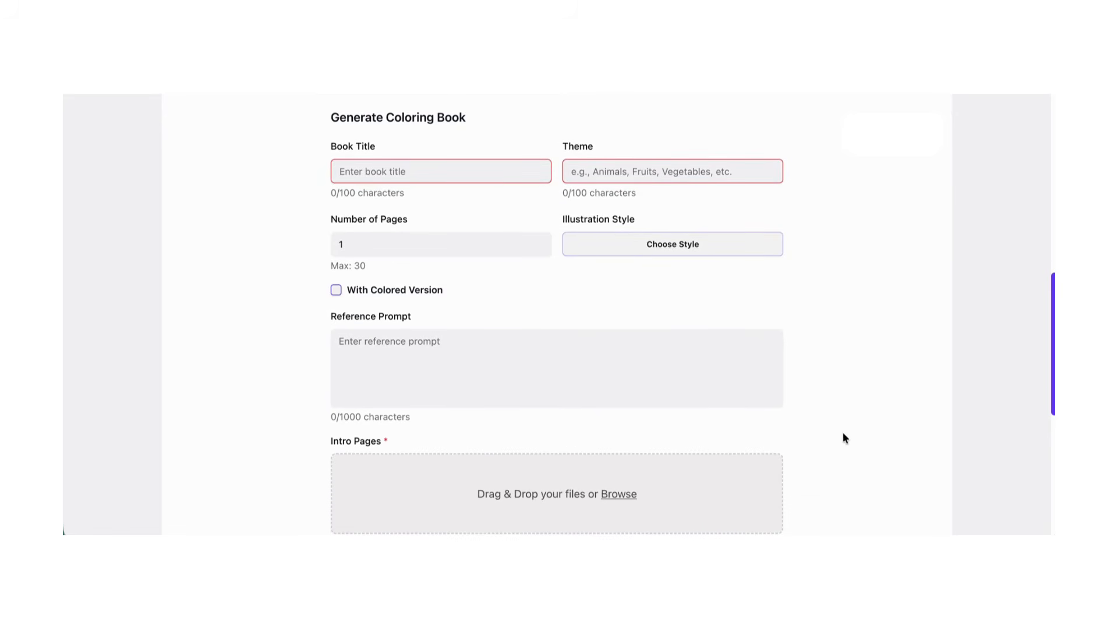
click(495, 172)
text(My)
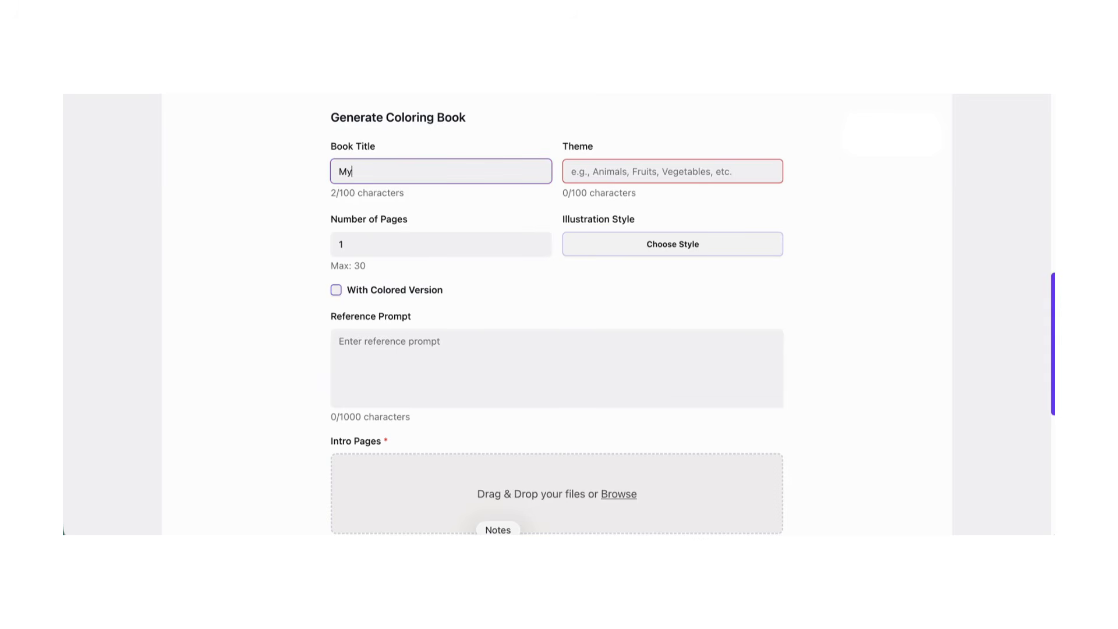
text( Best Day A)
key(BackSpace)
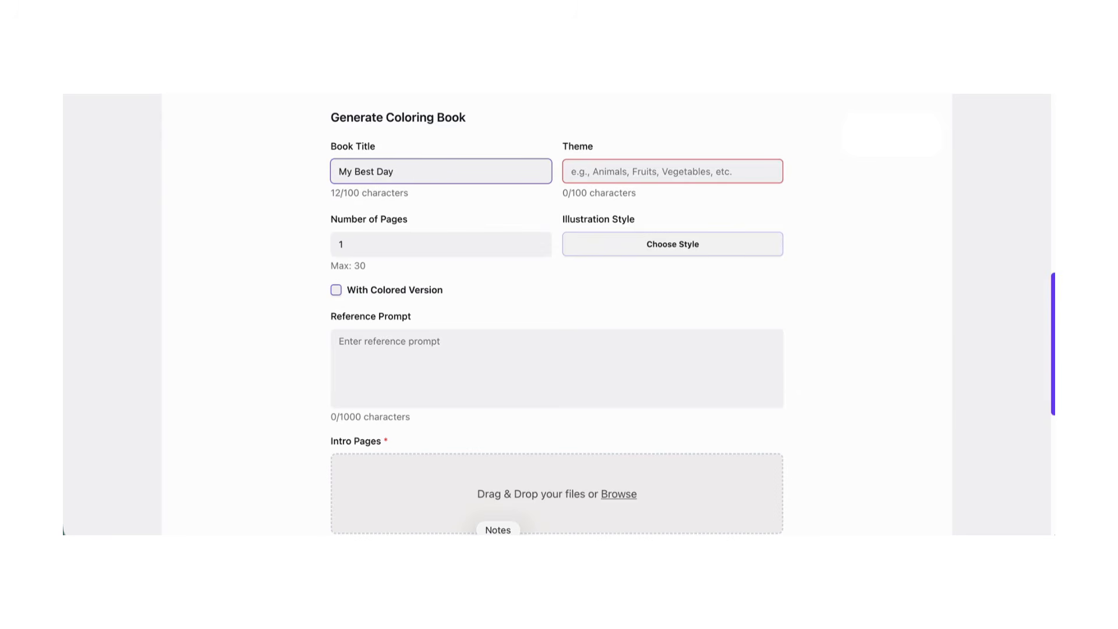
text(At The Park)
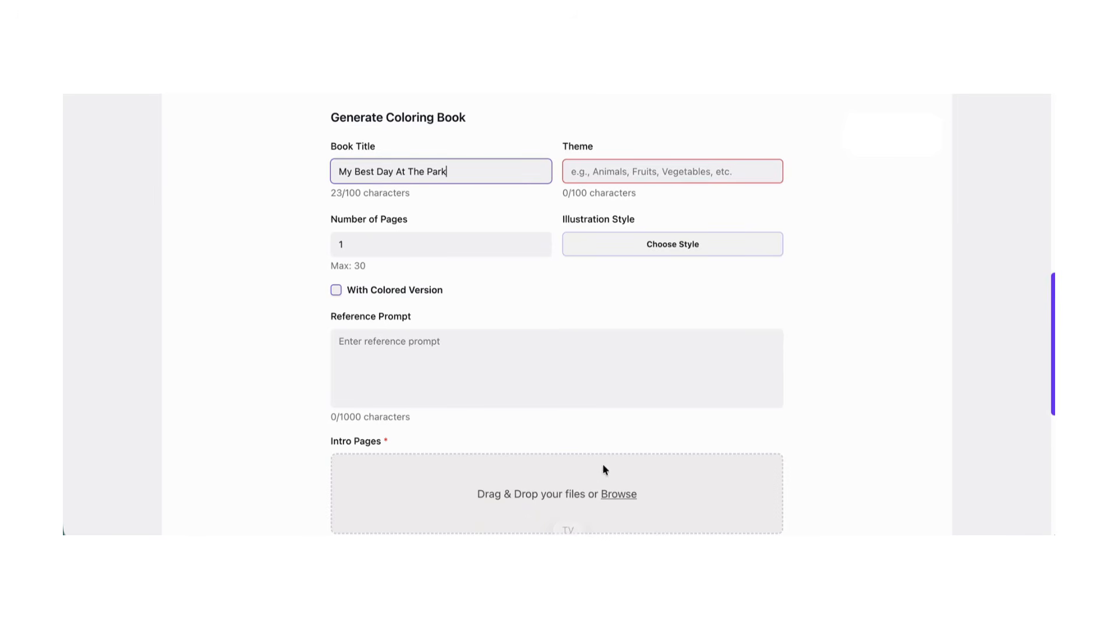
Set the coloring book's theme to "little girl and birds"
click(666, 173)
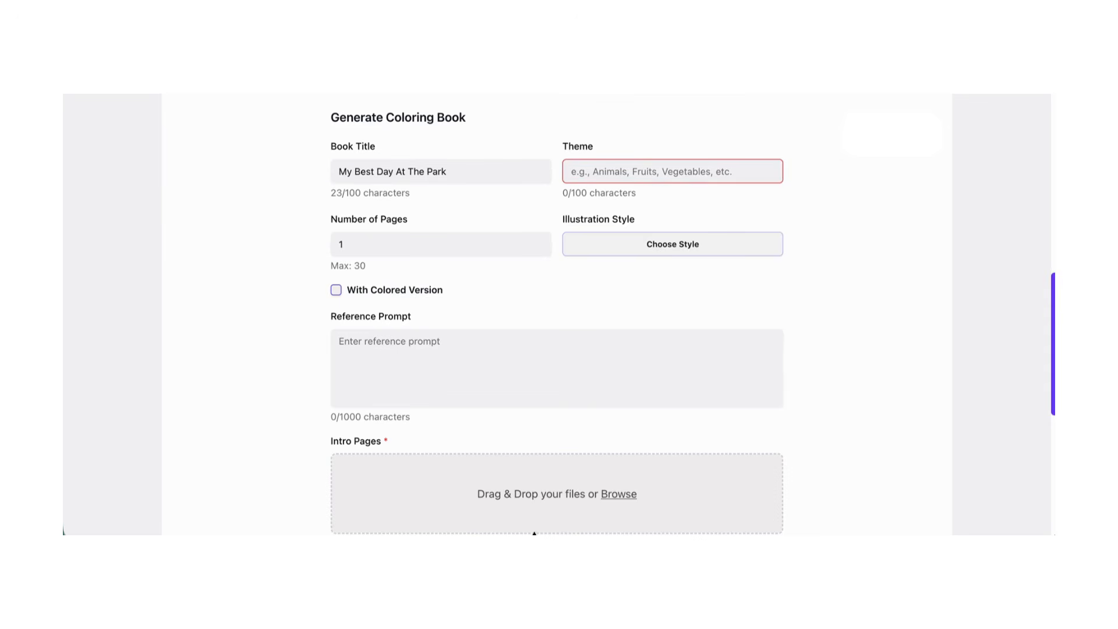
text(Birds and)
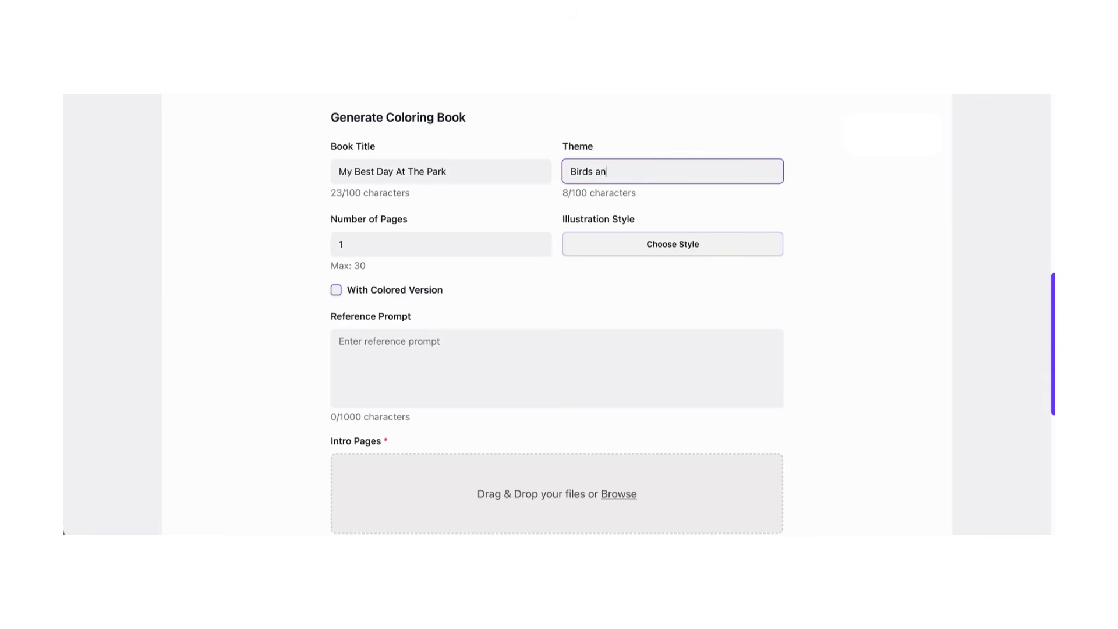
key(BackSpace)
key(BackSpace)
key(BackSpace)
key(BackSpace)
key(BackSpace)
key(BackSpace)
key(BackSpace)
key(BackSpace)
key(BackSpace)
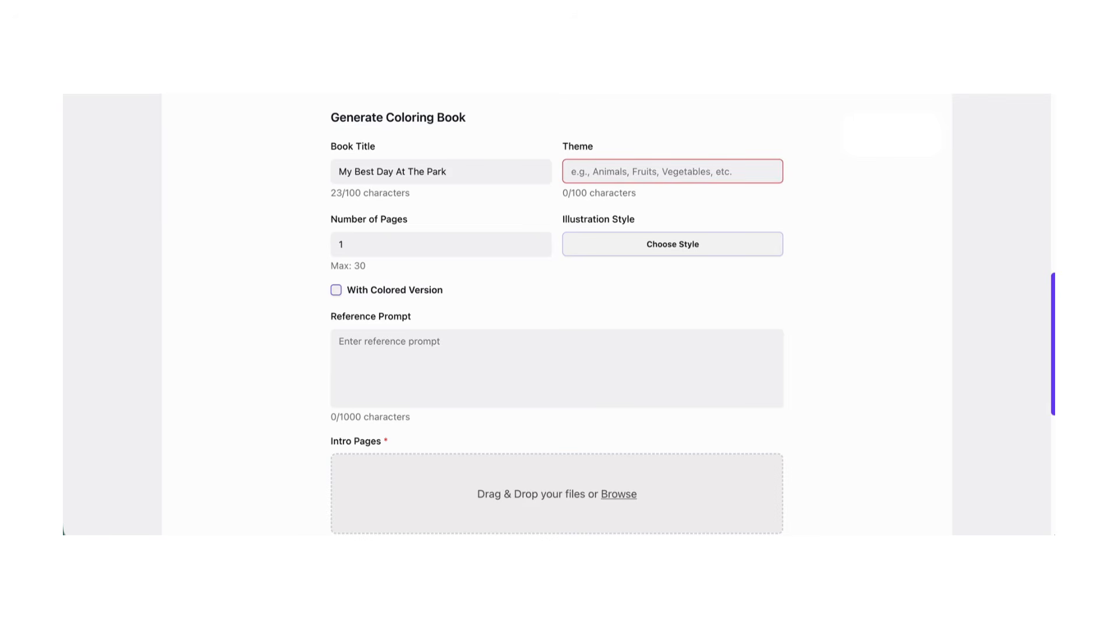
text(litt)
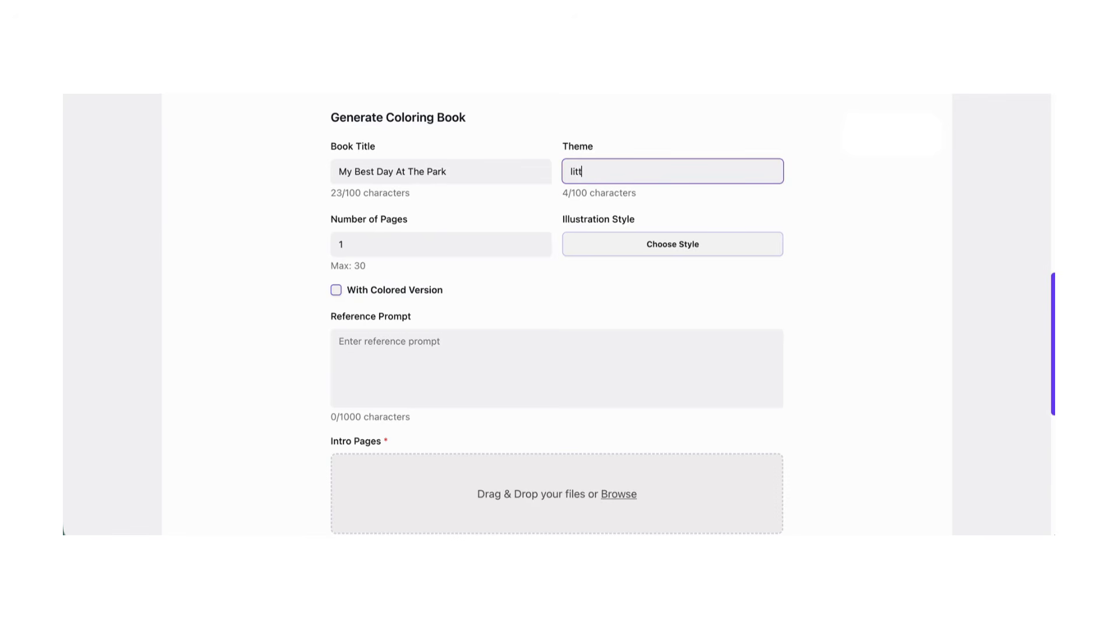
text(le girl and)
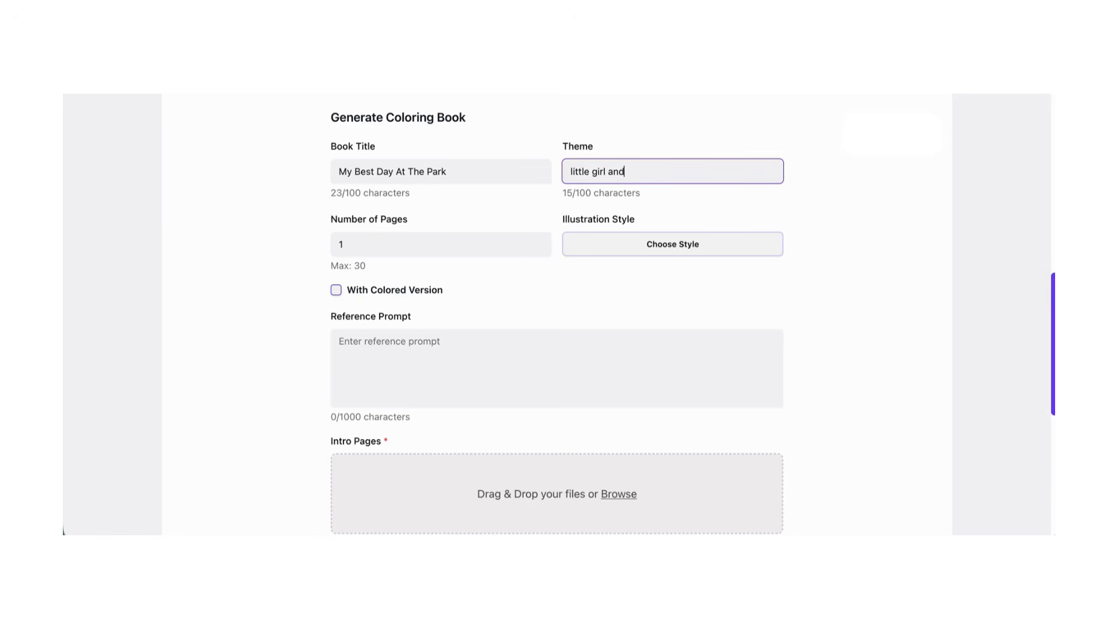
text( birds)
Set the coloring book's number of pages to 15
click(540, 249)
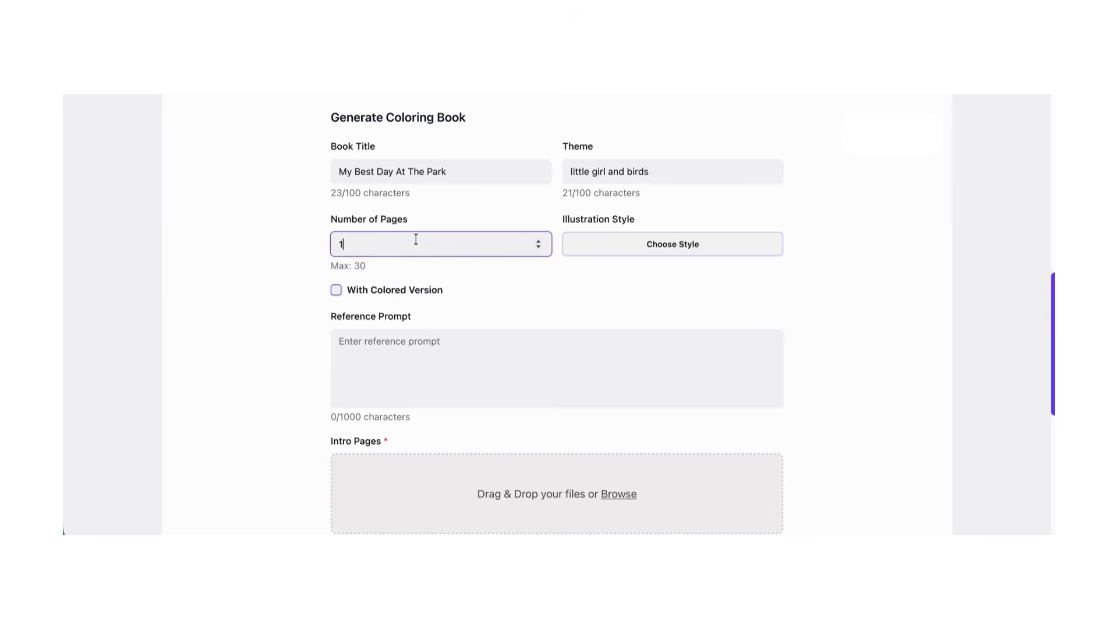
drag(354, 244, 330, 241)
text(15)
Choose the Coloring Page illustration style and include a colored version of the book
click(697, 244)
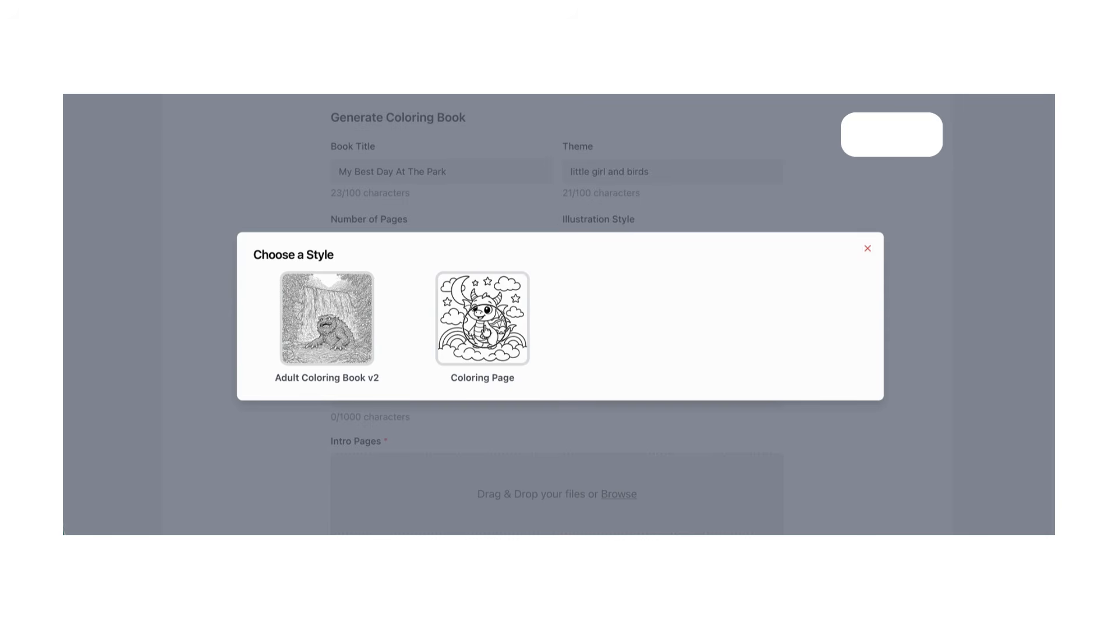
click(486, 329)
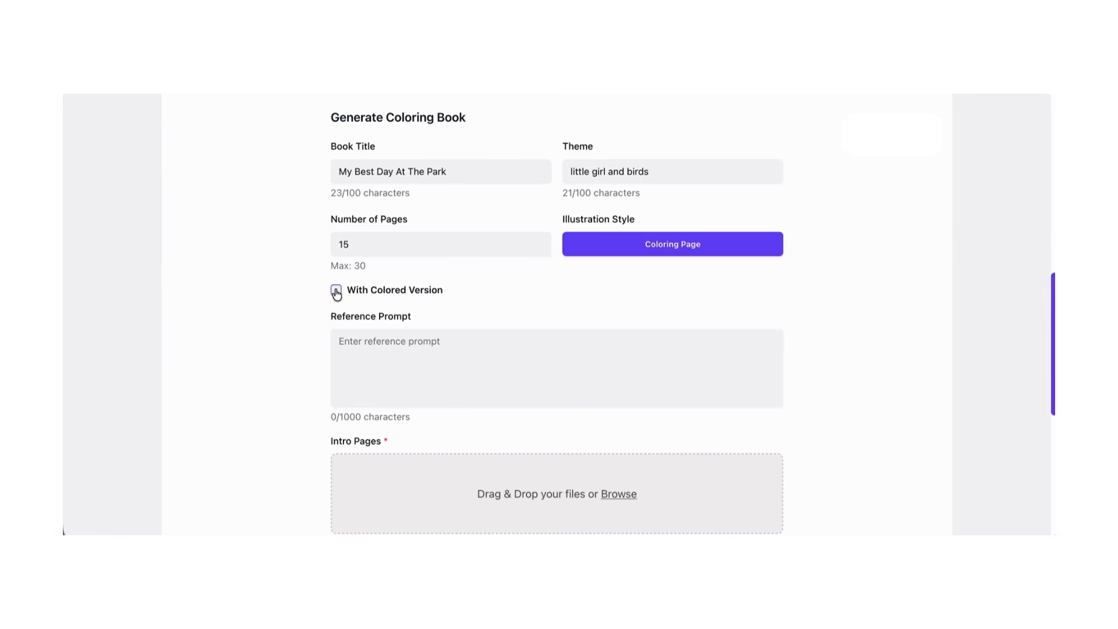
click(337, 290)
Enter the reference prompt "various images of a little play on all the equipment in the park while the little birds follow and play"
click(366, 344)
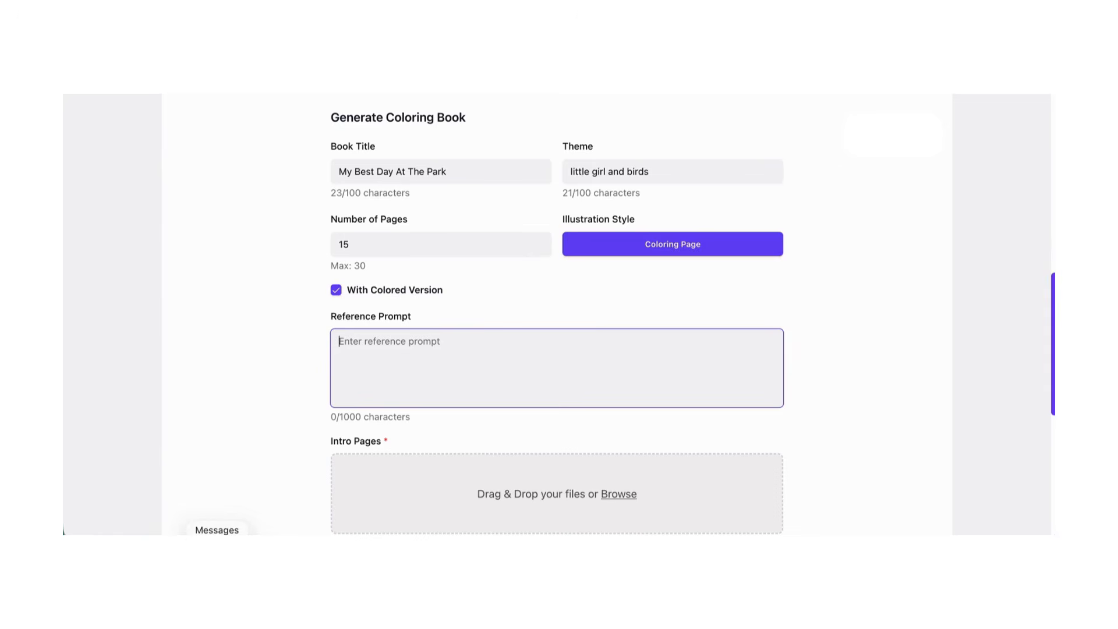
text(various images of a lit)
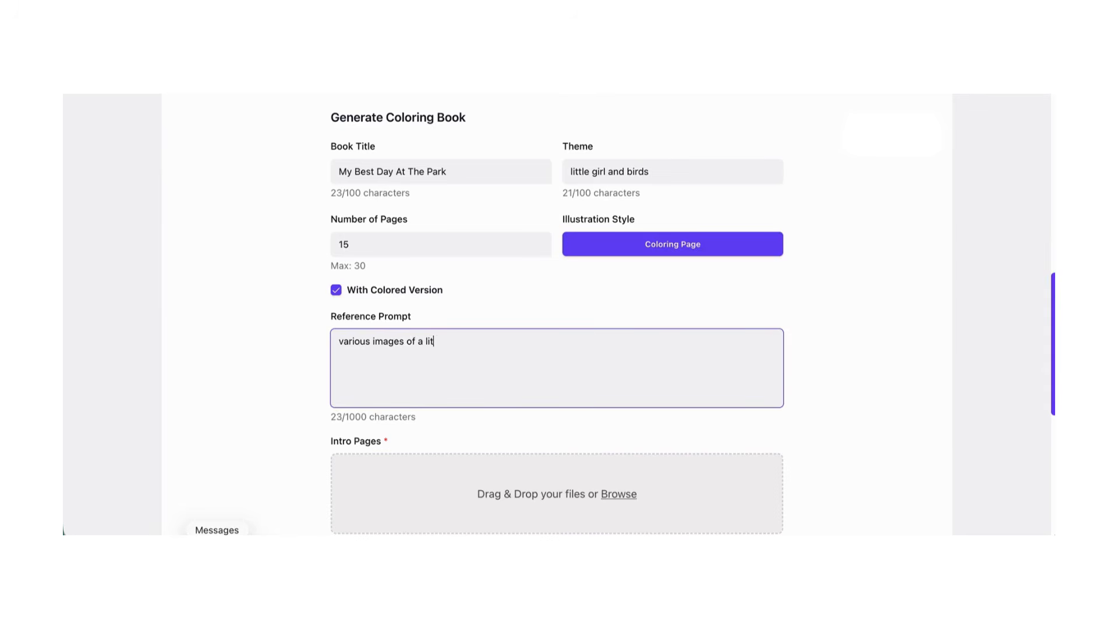
text(tle play on all th)
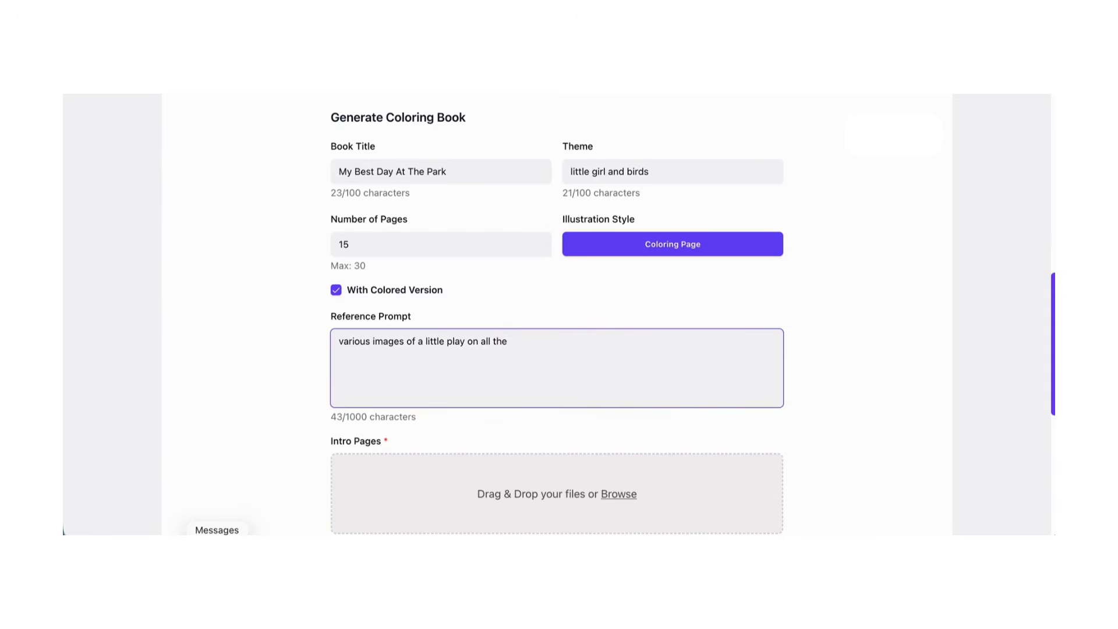
text(equp)
key(BackSpace)
key(BackSpace)
text(uipment in the park whe)
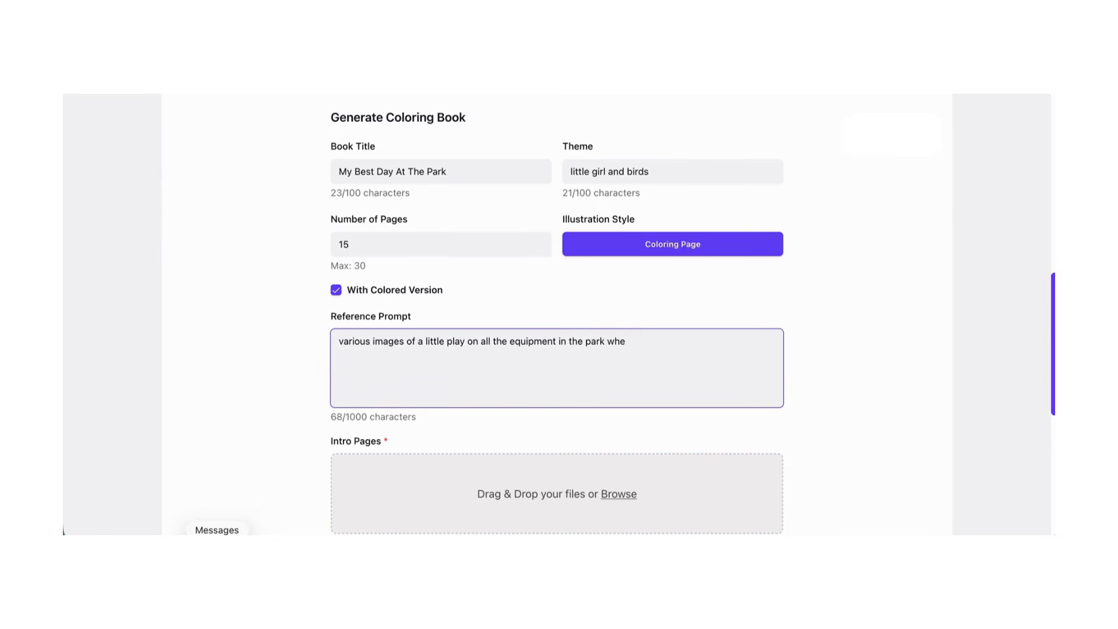
key(BackSpace)
text(ile the li)
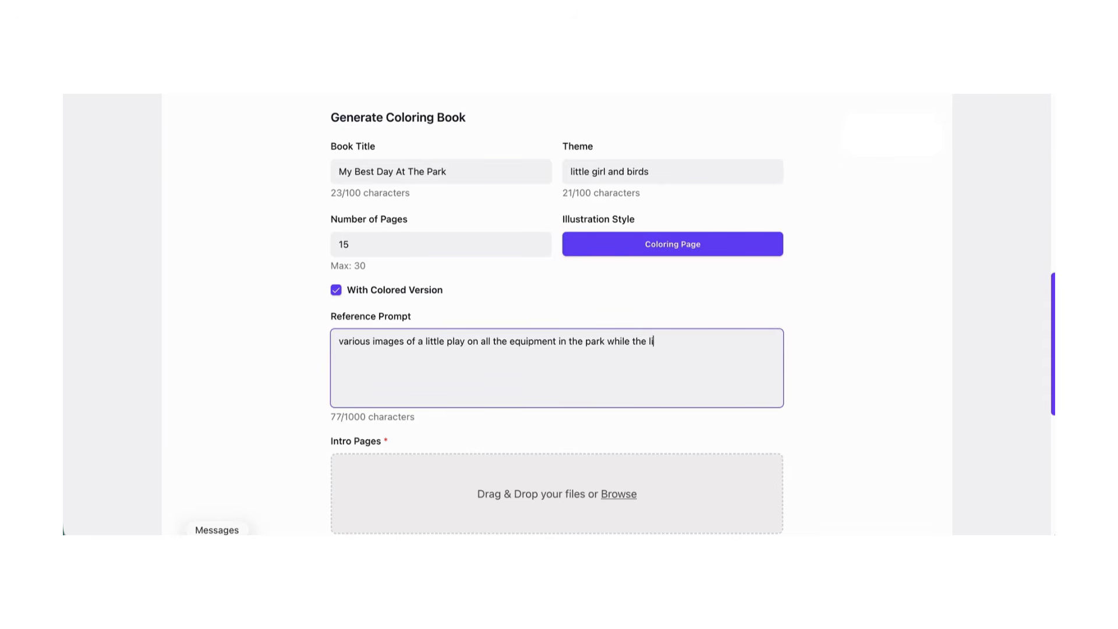
text(ttle brid)
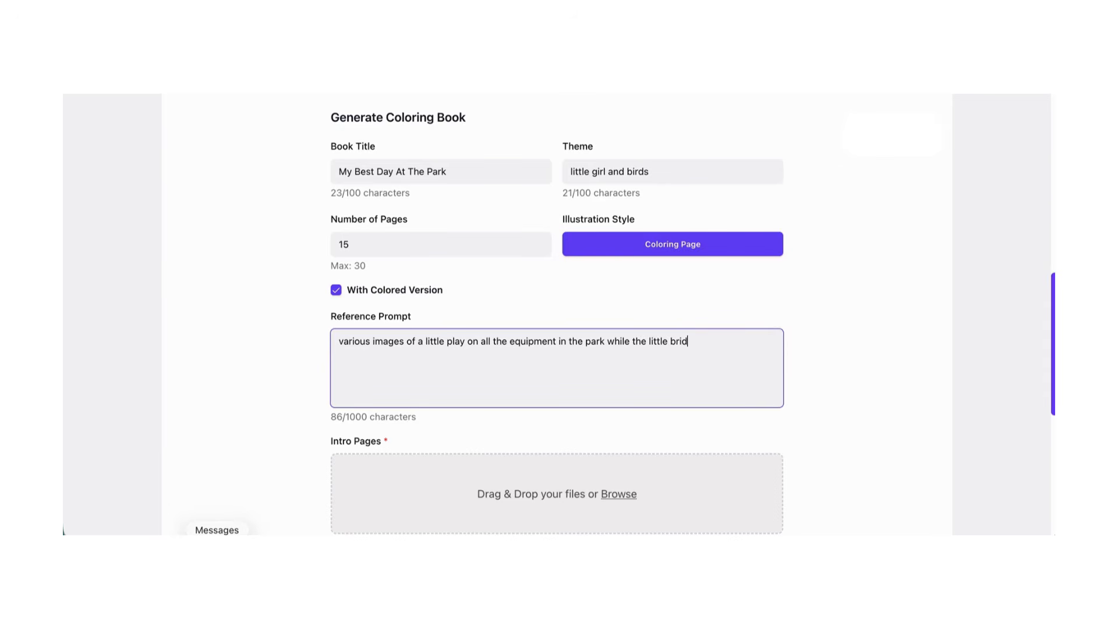
key(BackSpace)
text(irds follow and play)
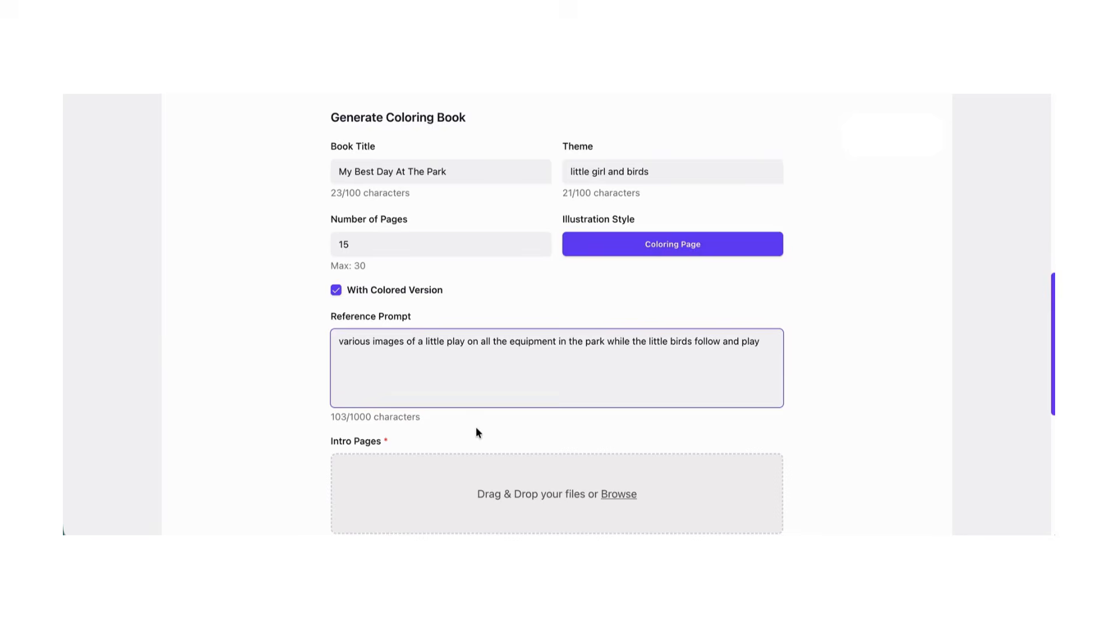
scroll(476, 432, down, 2)
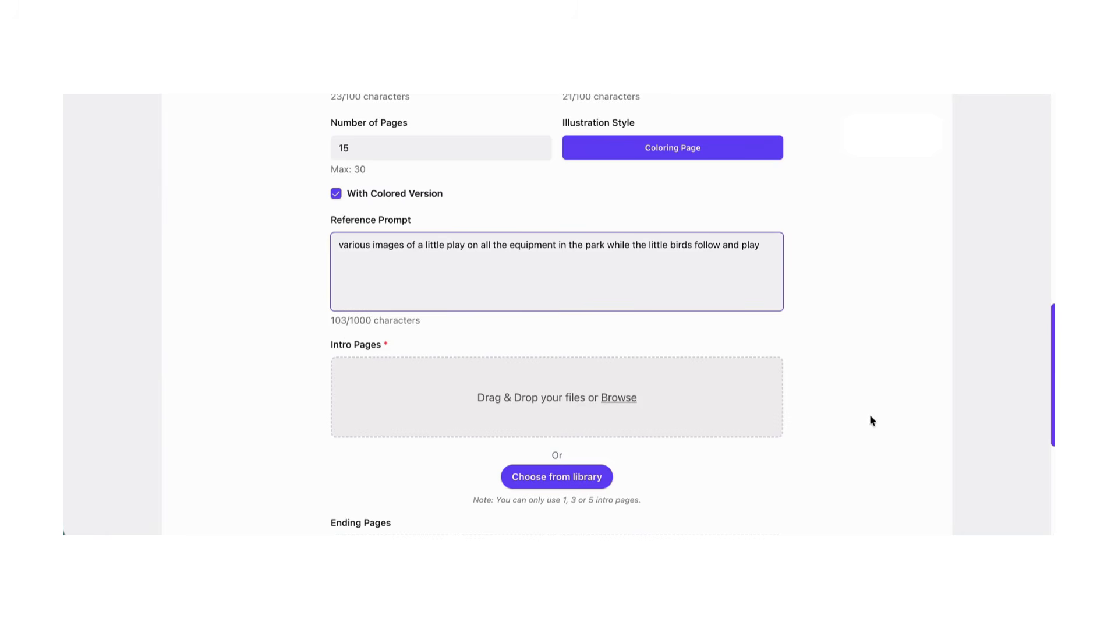
Try to generate the coloring book without adding any intro or ending pages
scroll(832, 416, down, 1)
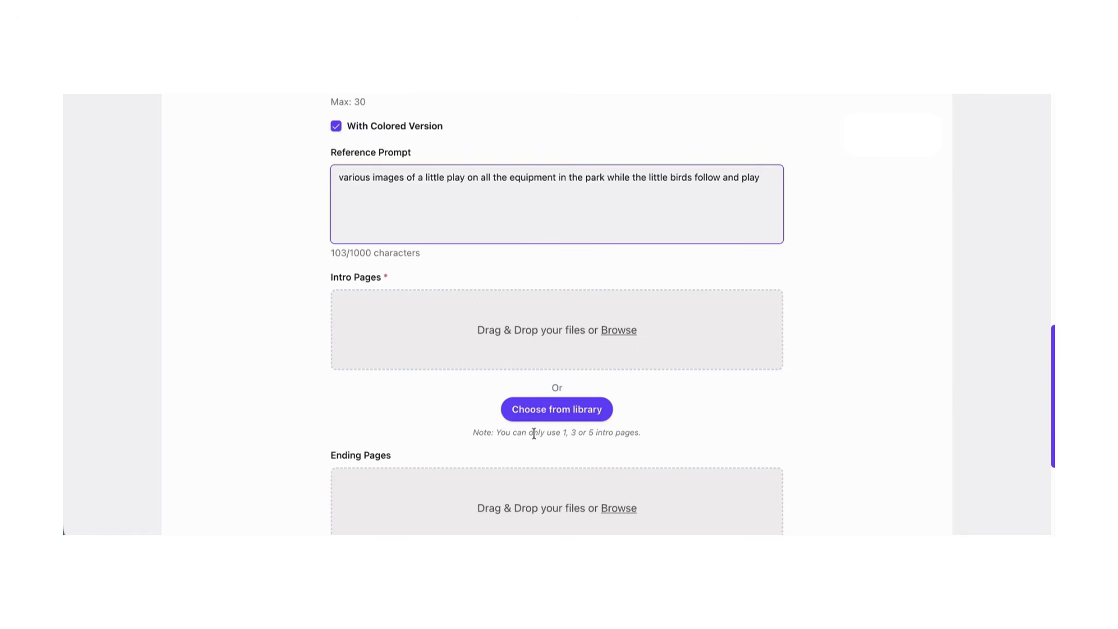
scroll(810, 419, down, 2)
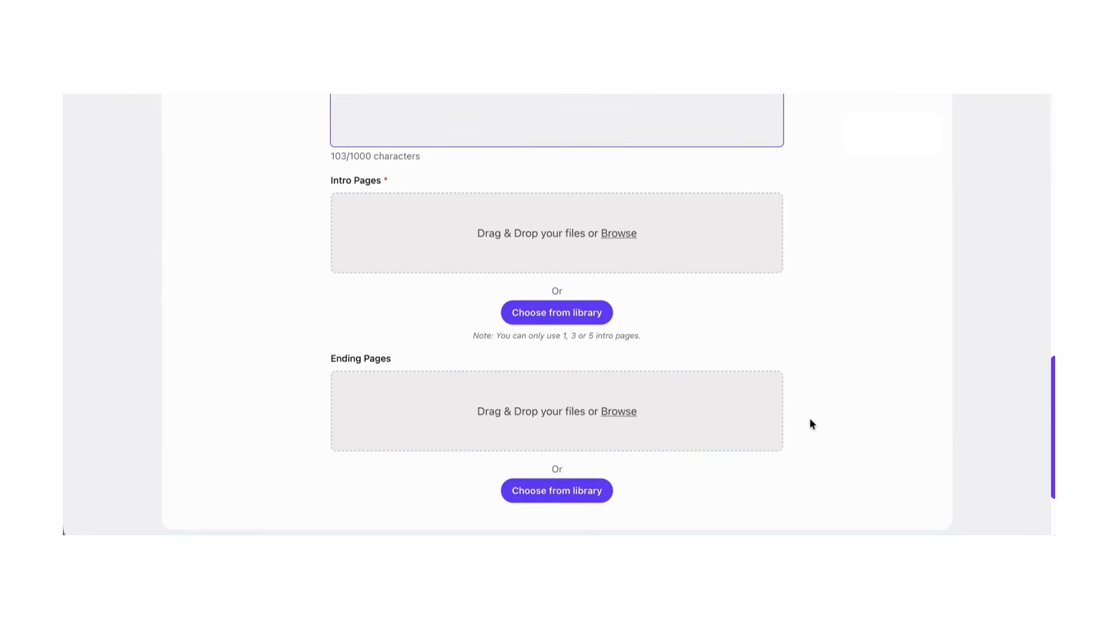
scroll(810, 417, down, 3)
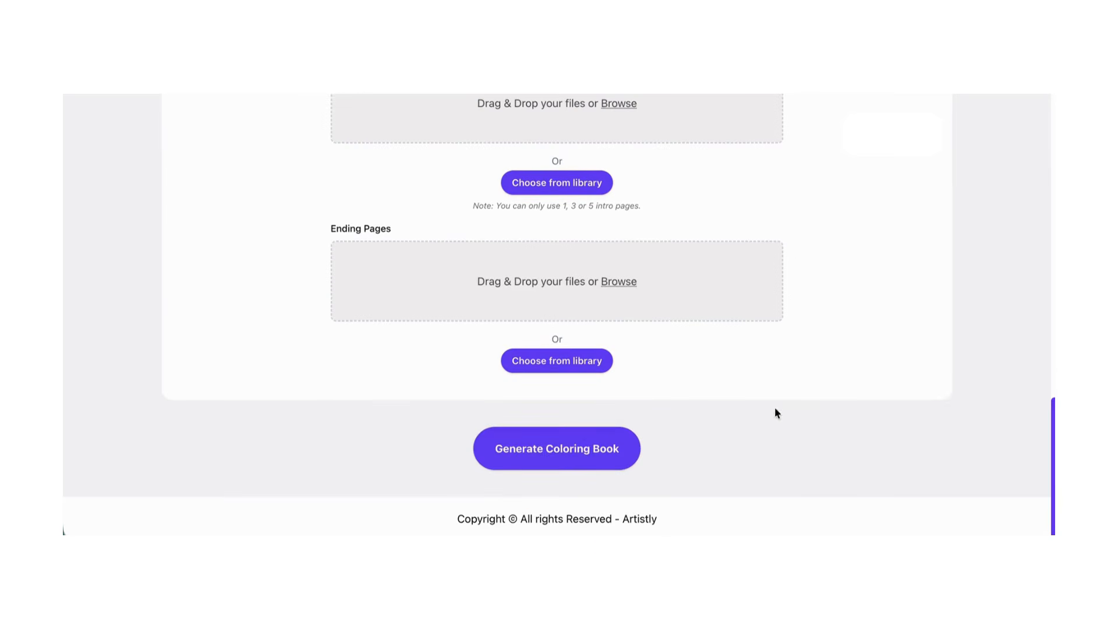
click(594, 457)
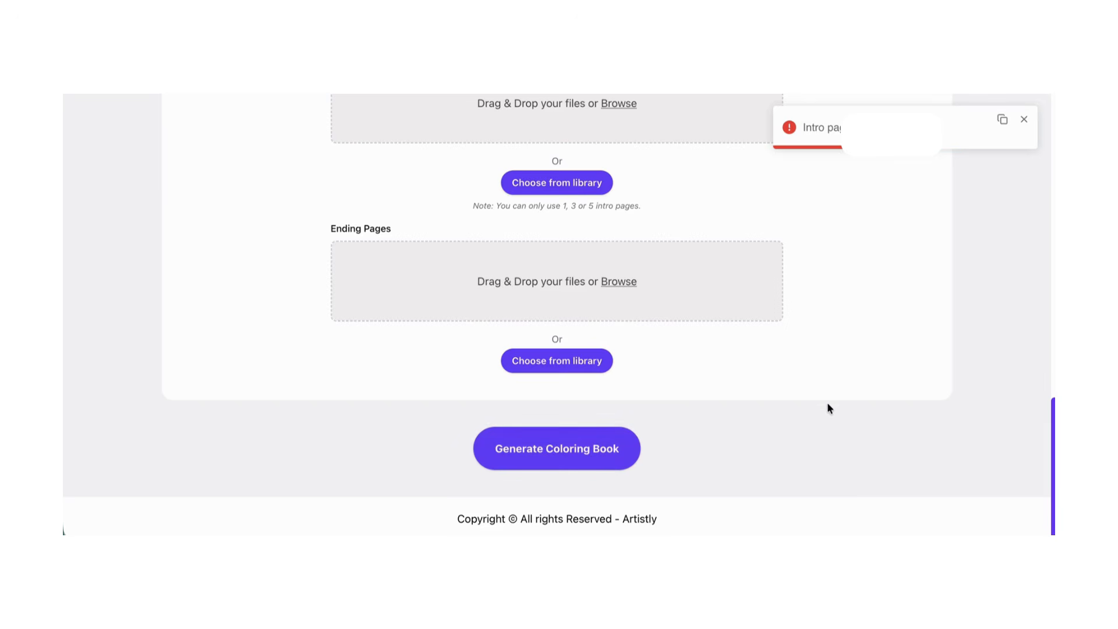
Add the library drawing of the curly-haired girl on a flower-framed swing as the coloring book's intro page
scroll(827, 403, up, 3)
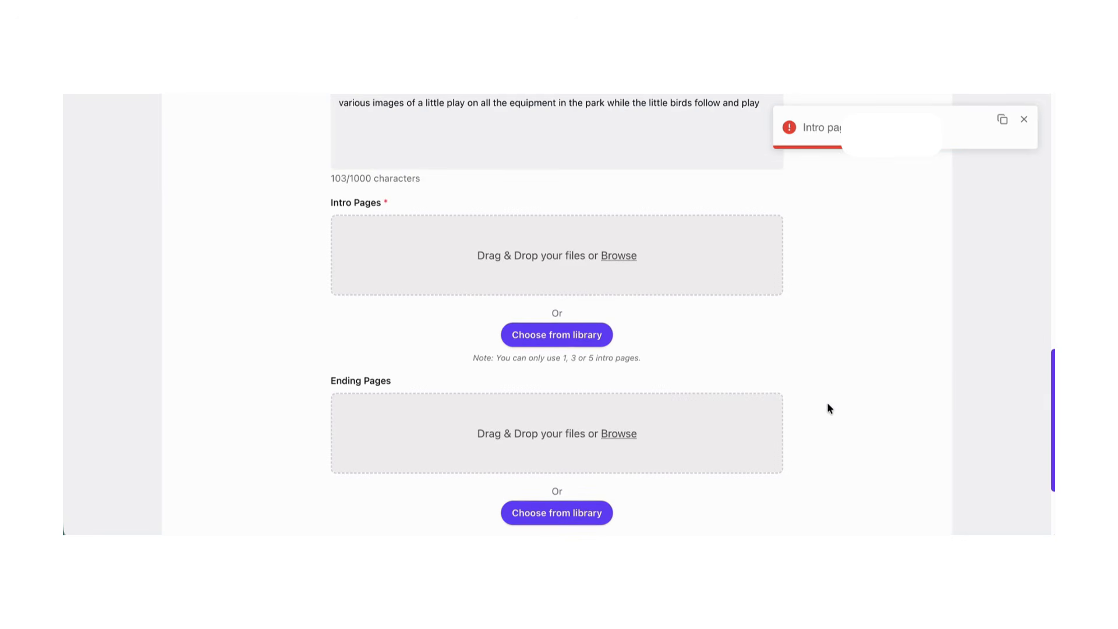
click(578, 340)
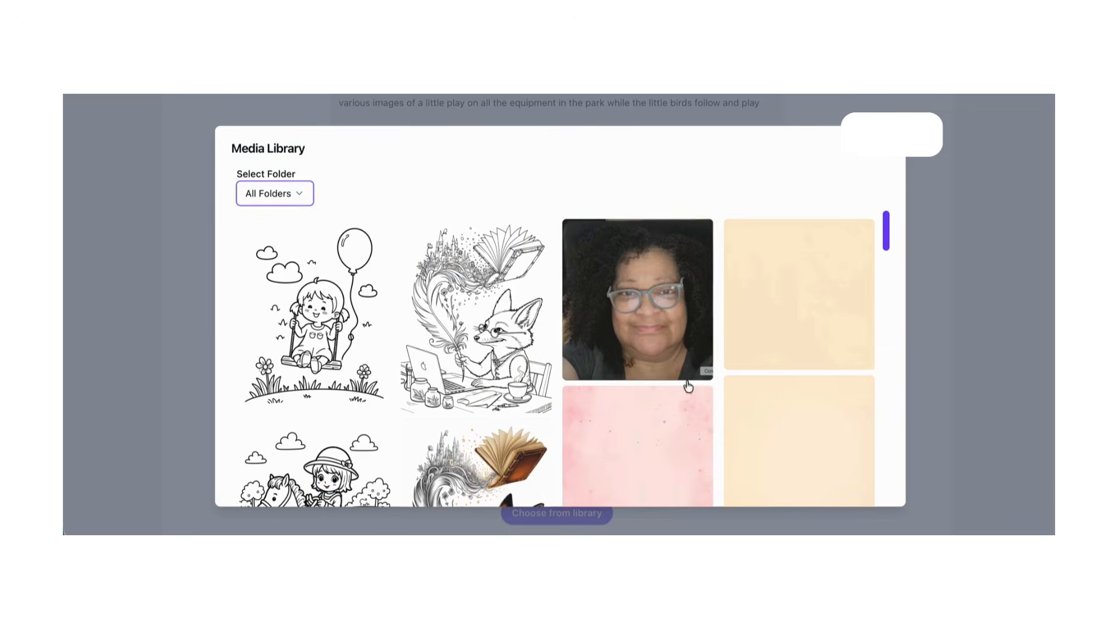
scroll(623, 379, down, 5)
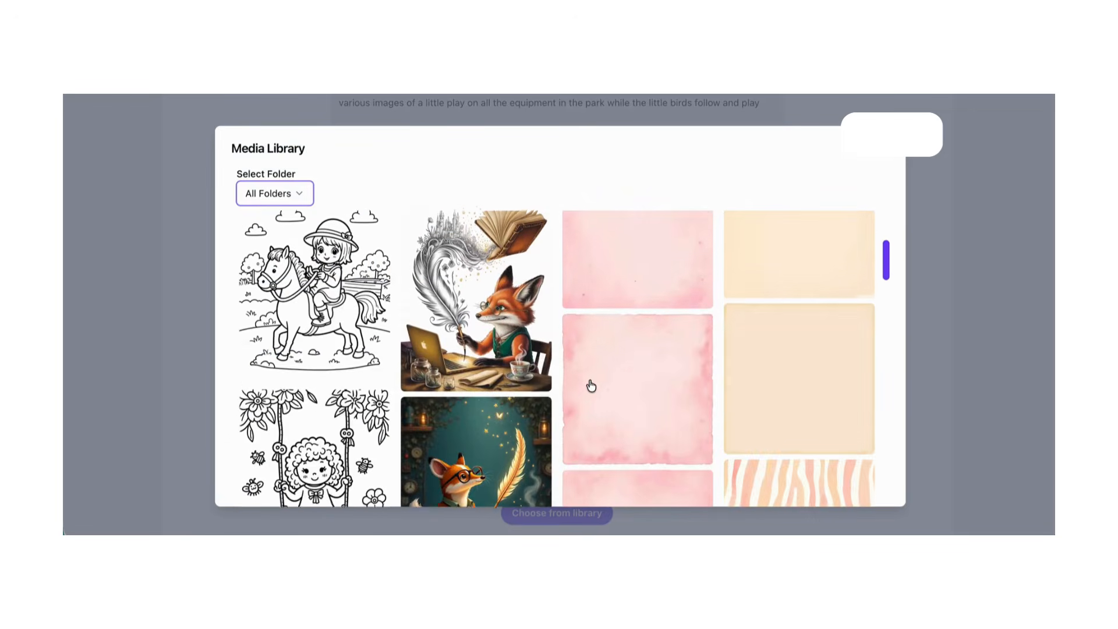
scroll(589, 384, up, 2)
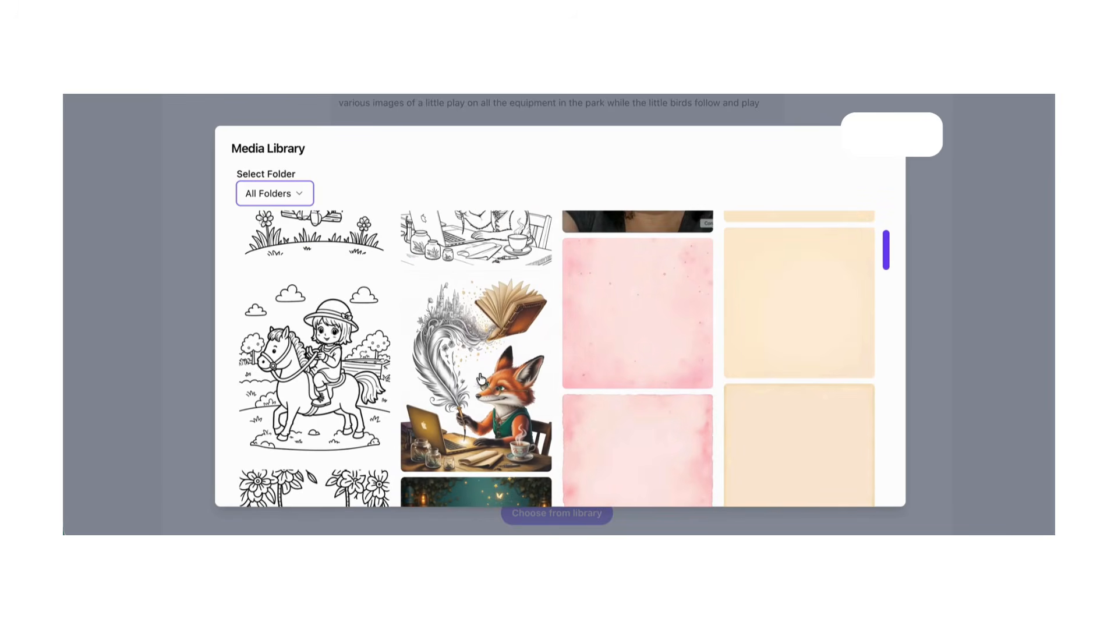
scroll(646, 378, down, 2)
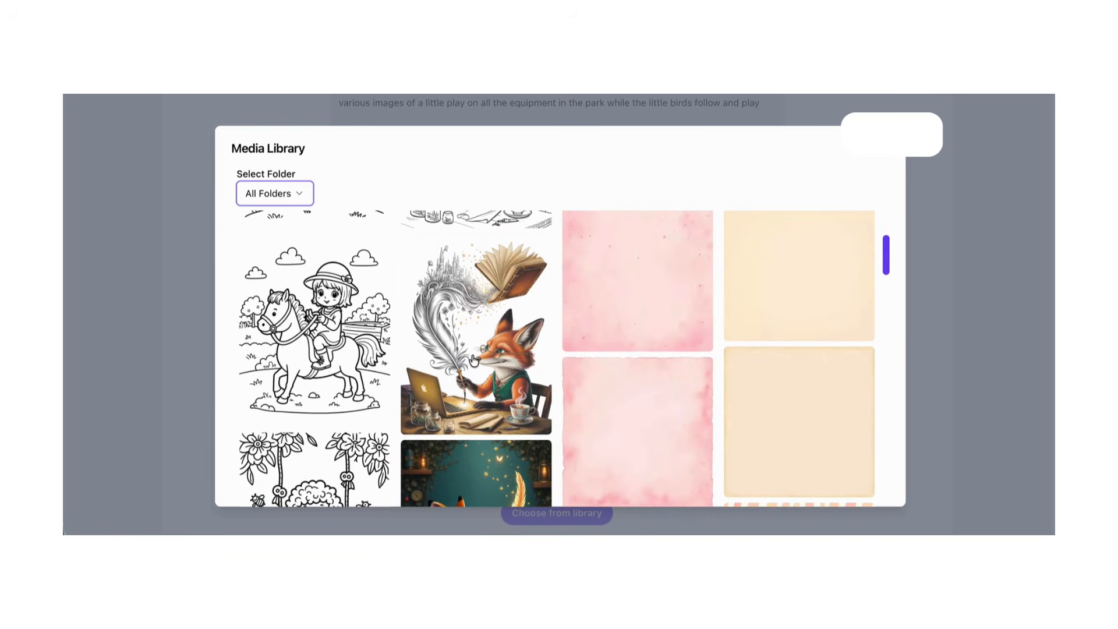
scroll(322, 362, down, 3)
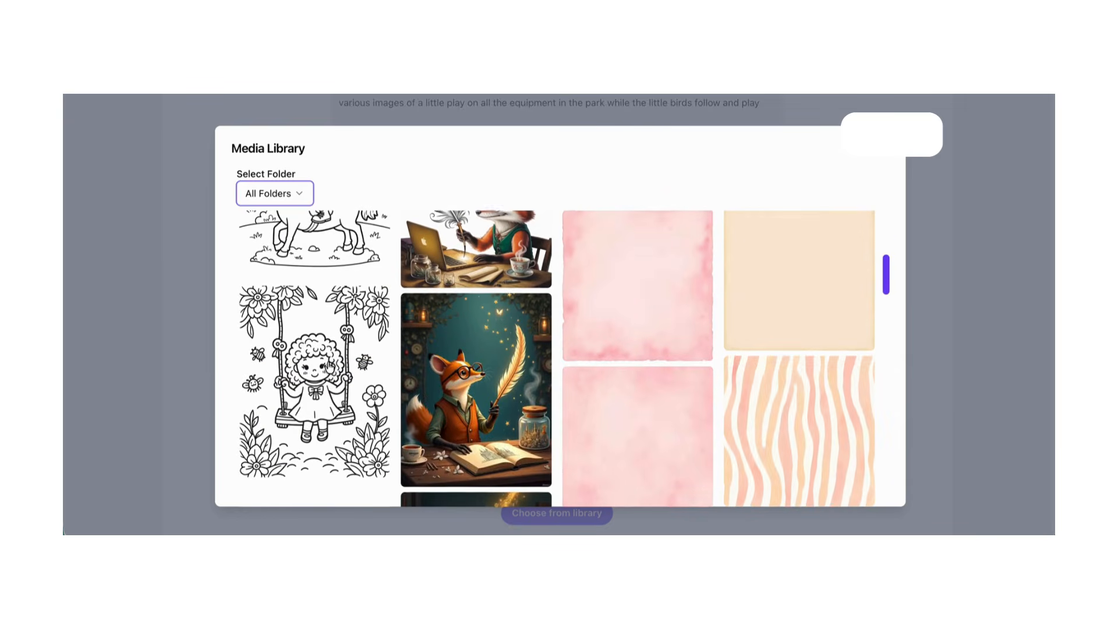
scroll(329, 365, up, 3)
scroll(329, 365, down, 3)
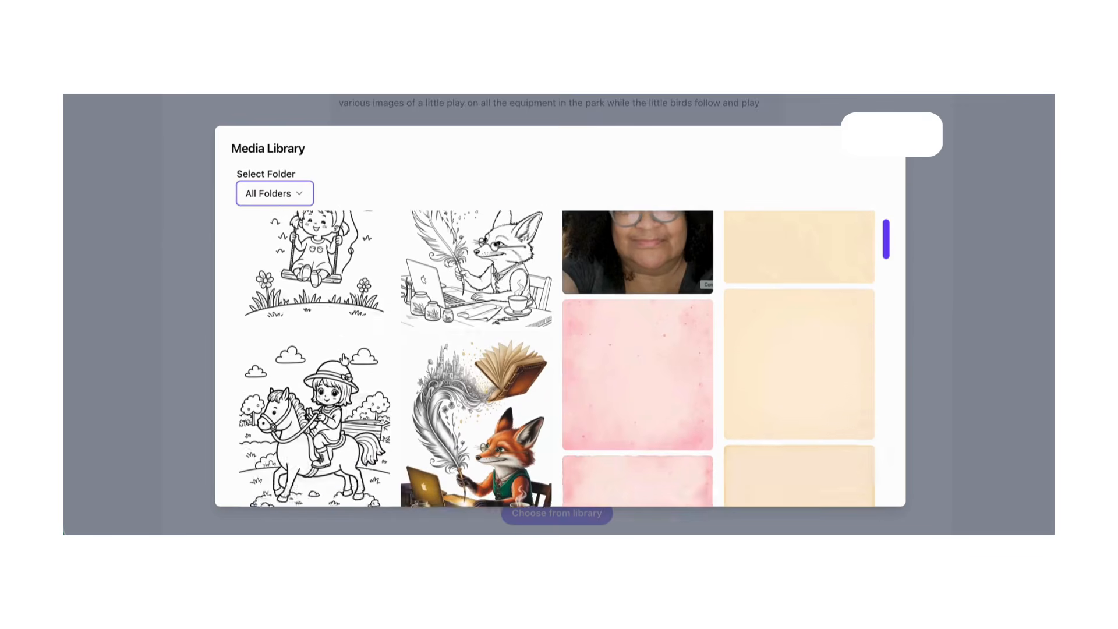
scroll(344, 359, down, 1)
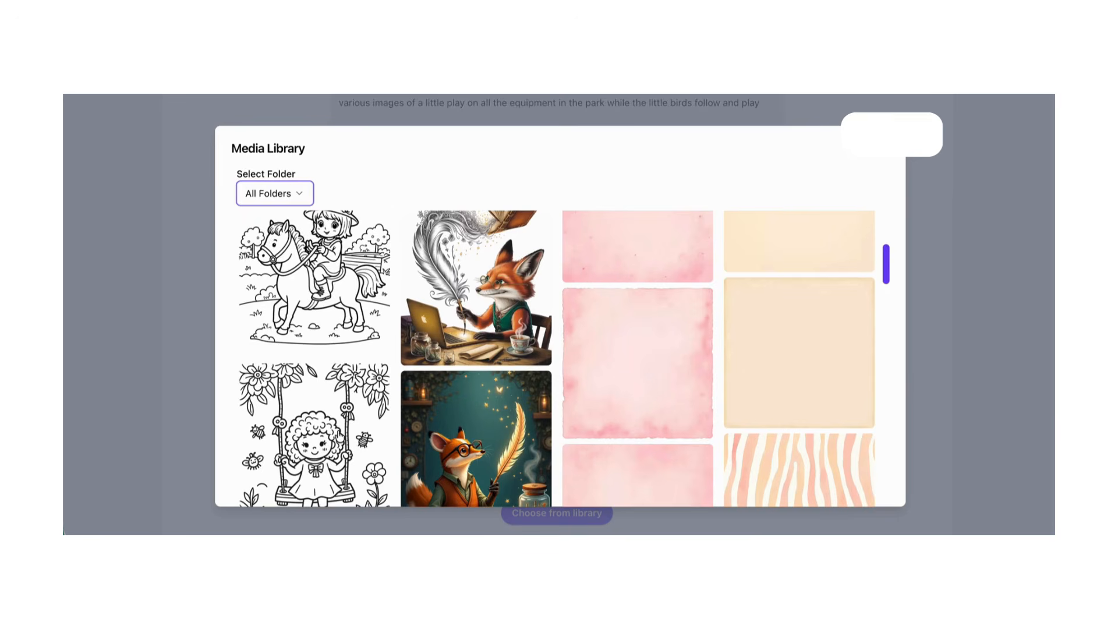
click(339, 436)
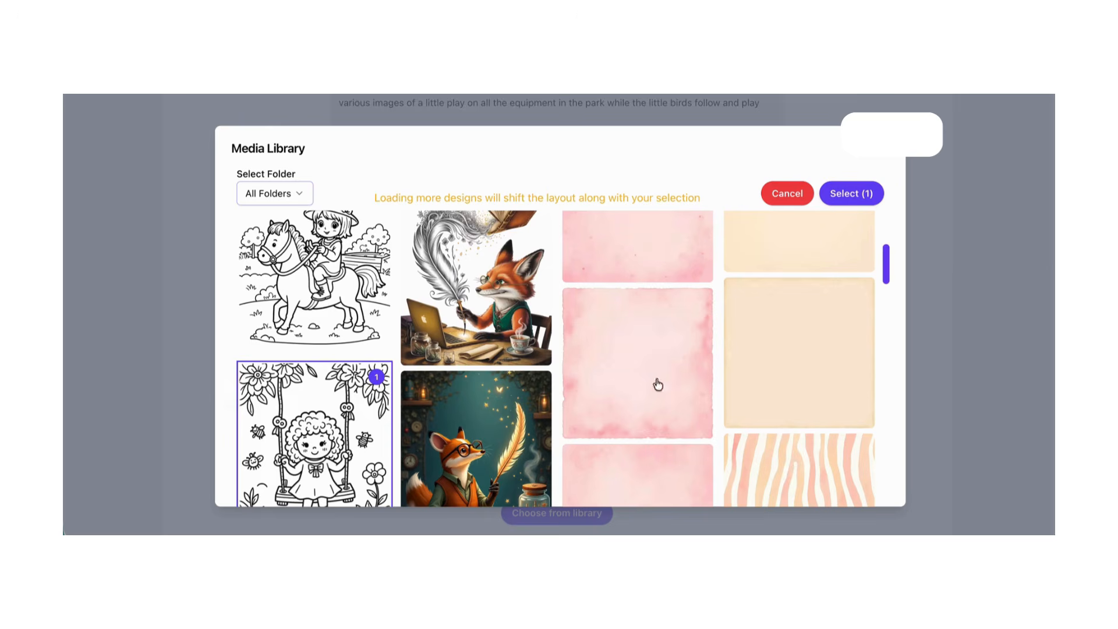
click(850, 198)
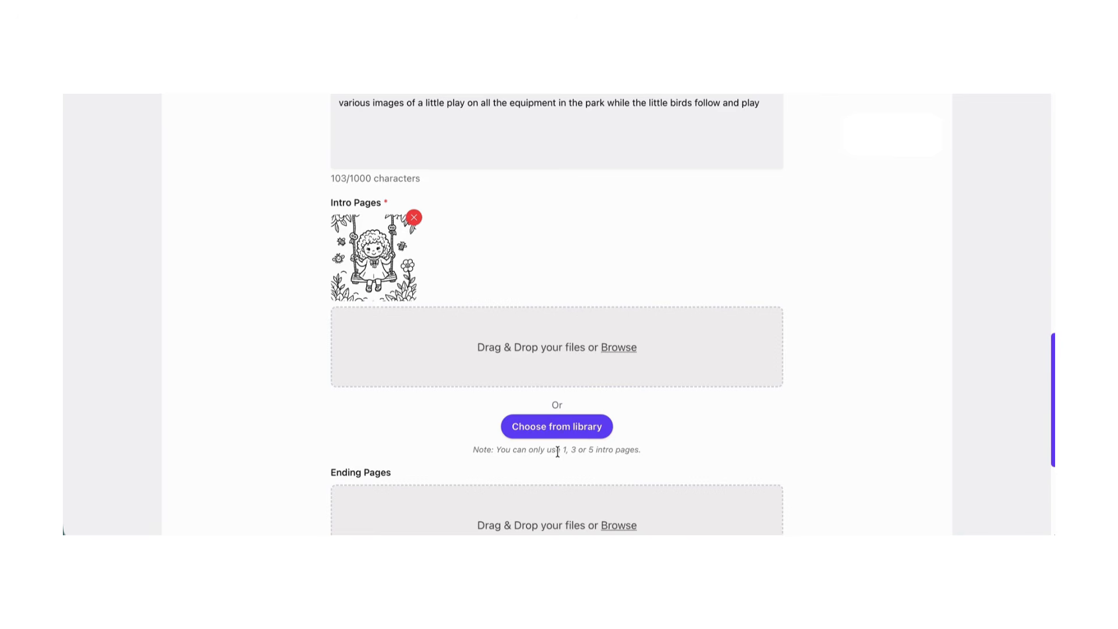
Generate the coloring book, leaving the ending pages empty
scroll(555, 450, down, 3)
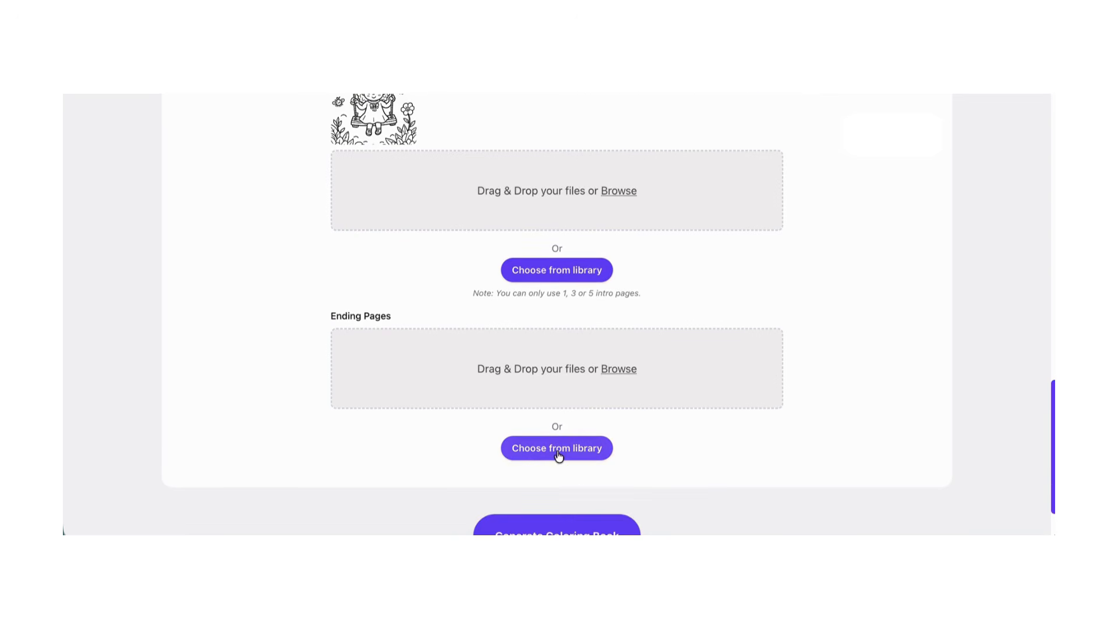
scroll(558, 456, down, 2)
click(559, 455)
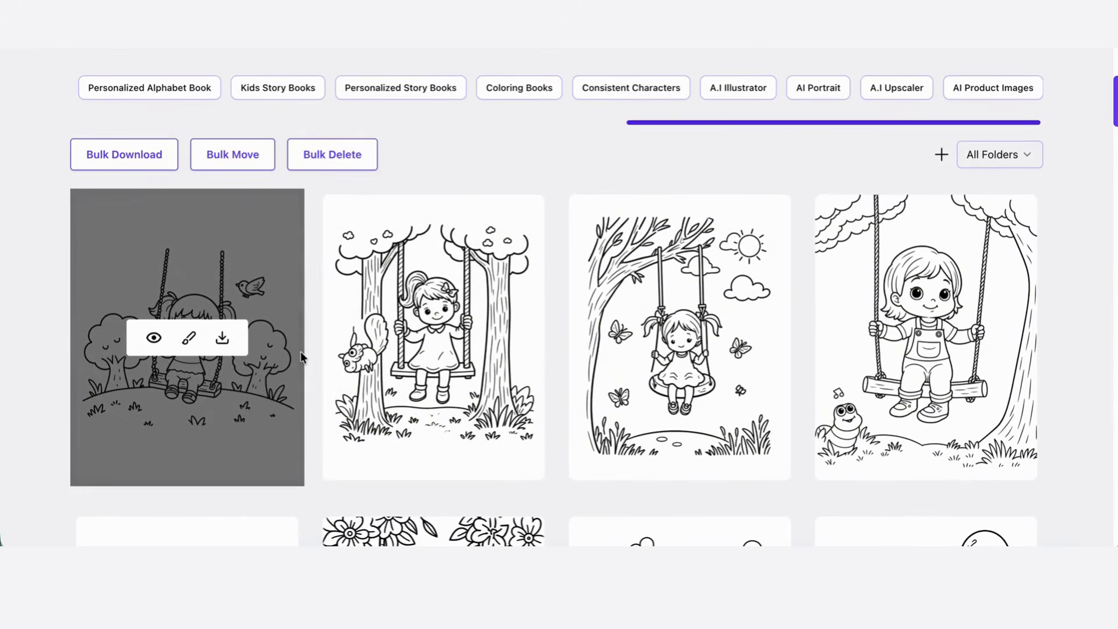
Examine the black-and-white children's coloring pages in the personal designs, comparing the swing and horse-riding drawings
scroll(301, 356, down, 3)
scroll(300, 362, down, 1)
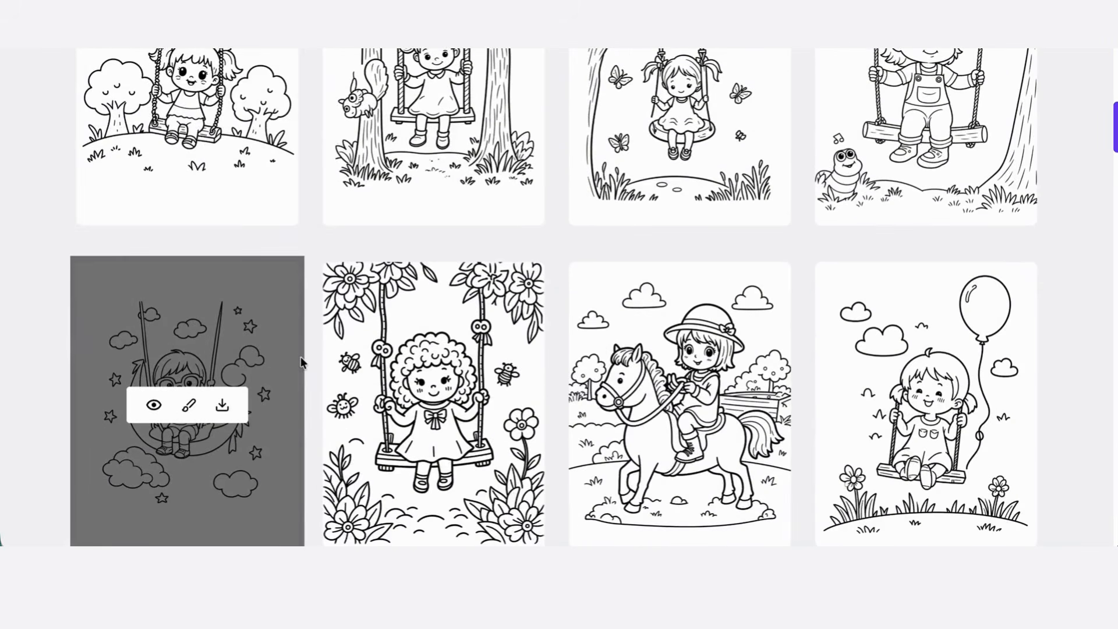
scroll(300, 361, down, 1)
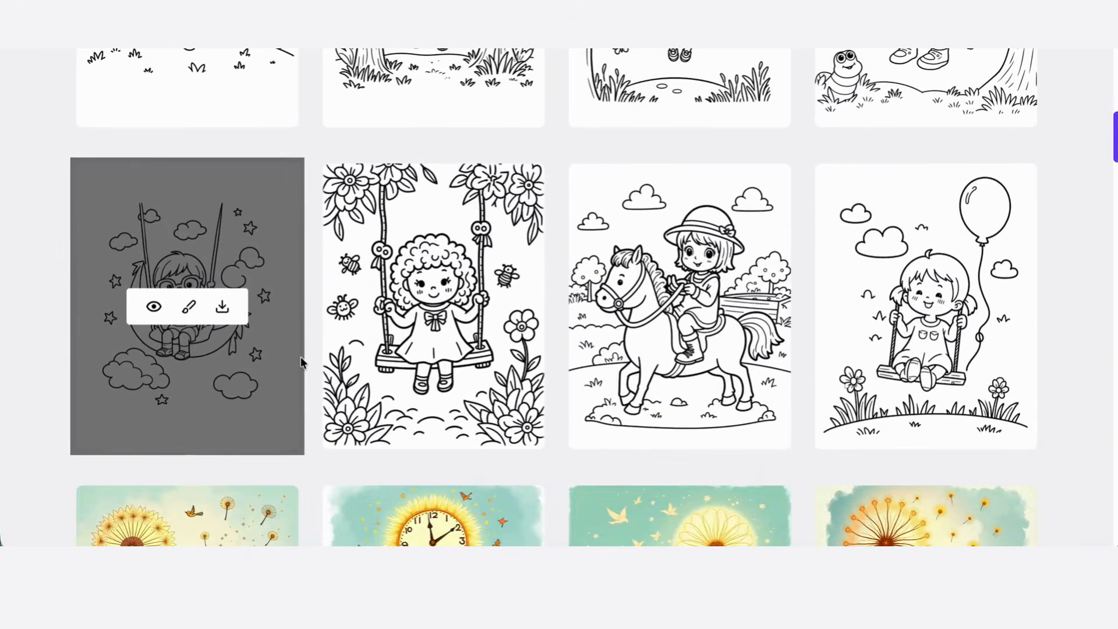
scroll(300, 355, up, 1)
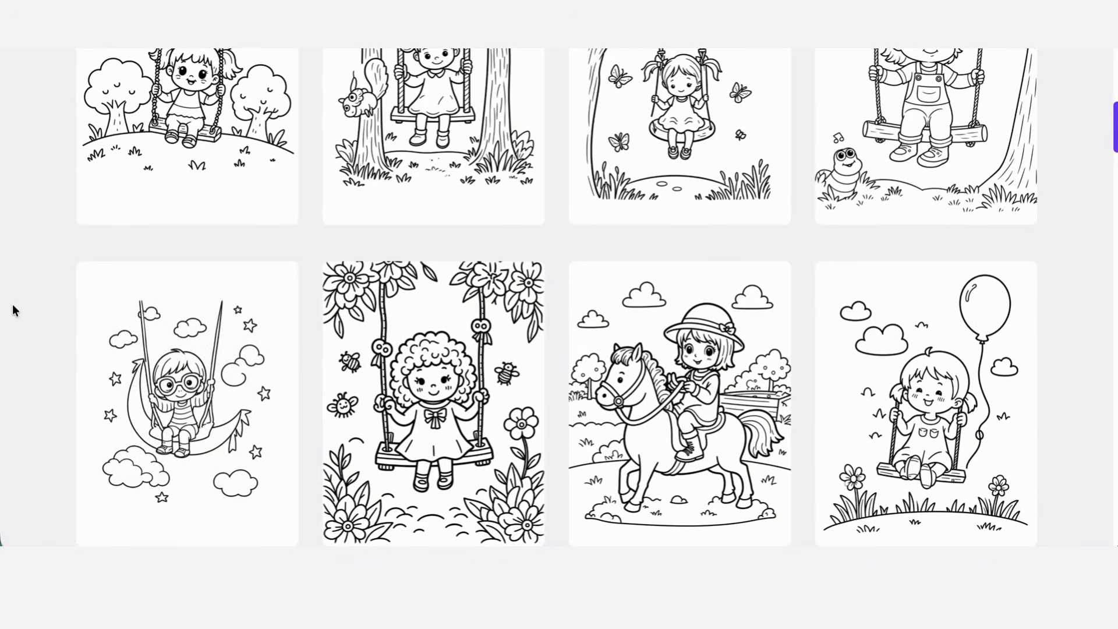
scroll(48, 307, up, 1)
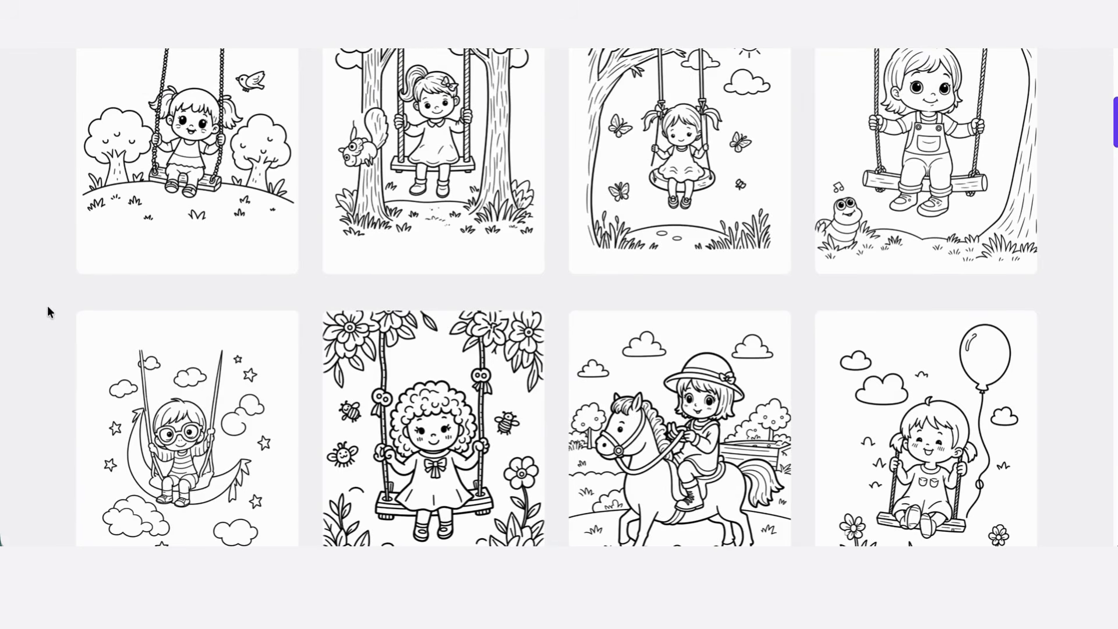
scroll(47, 305, up, 2)
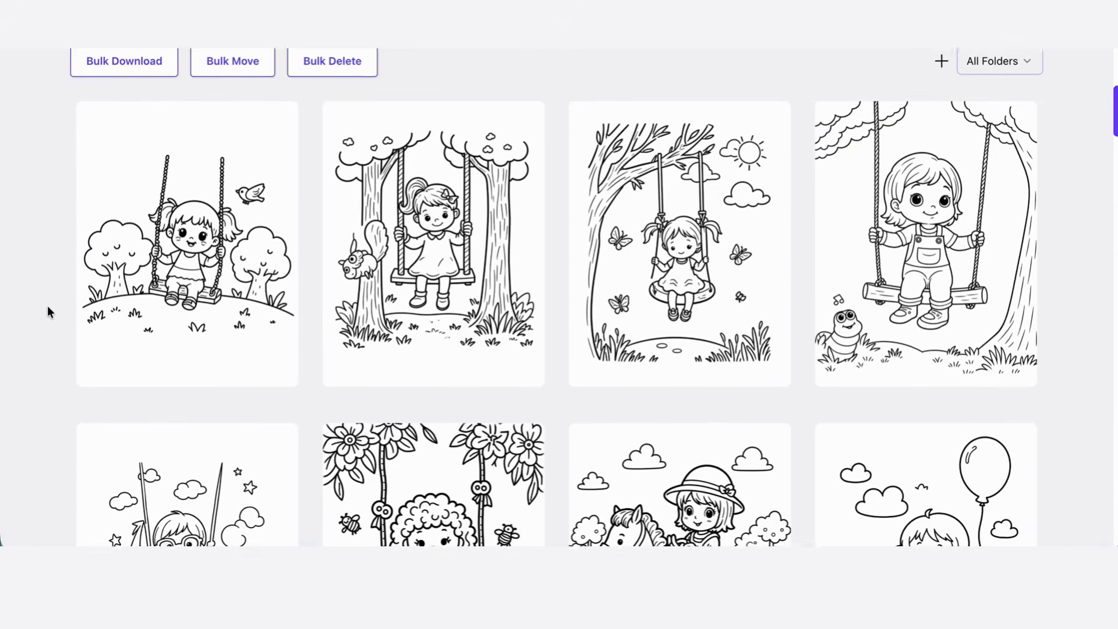
scroll(54, 307, down, 2)
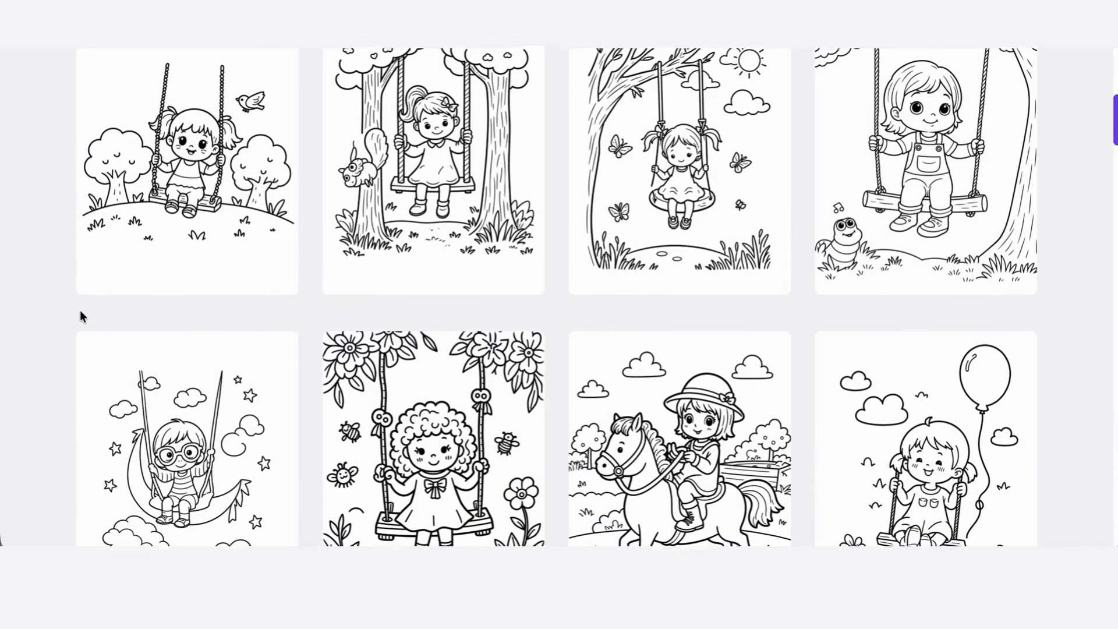
scroll(80, 311, down, 2)
mouse_move(280, 444)
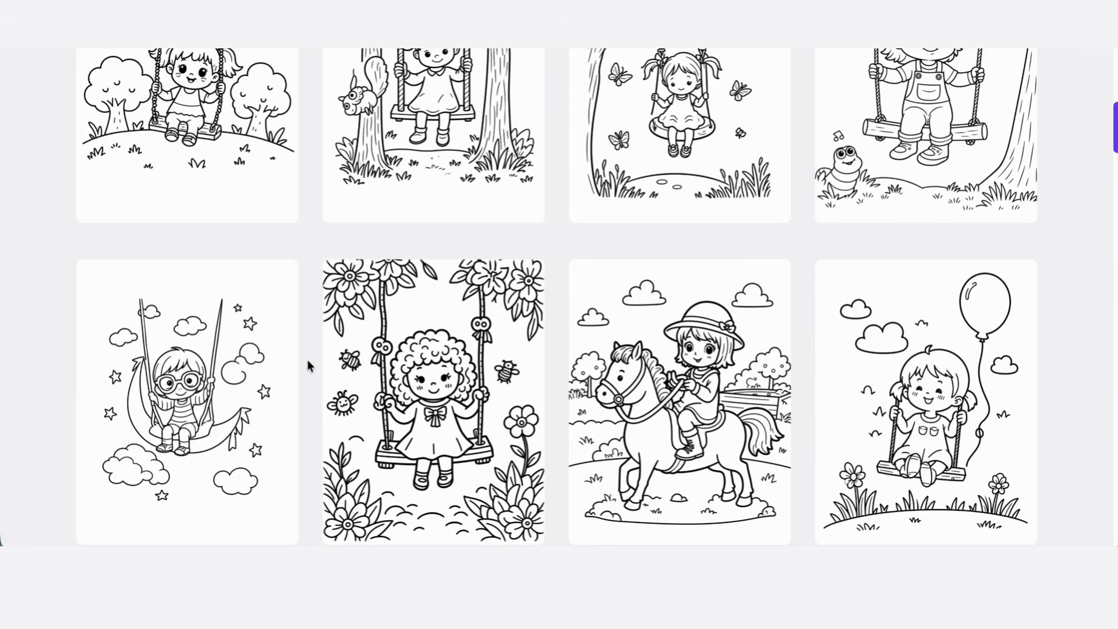
mouse_move(286, 360)
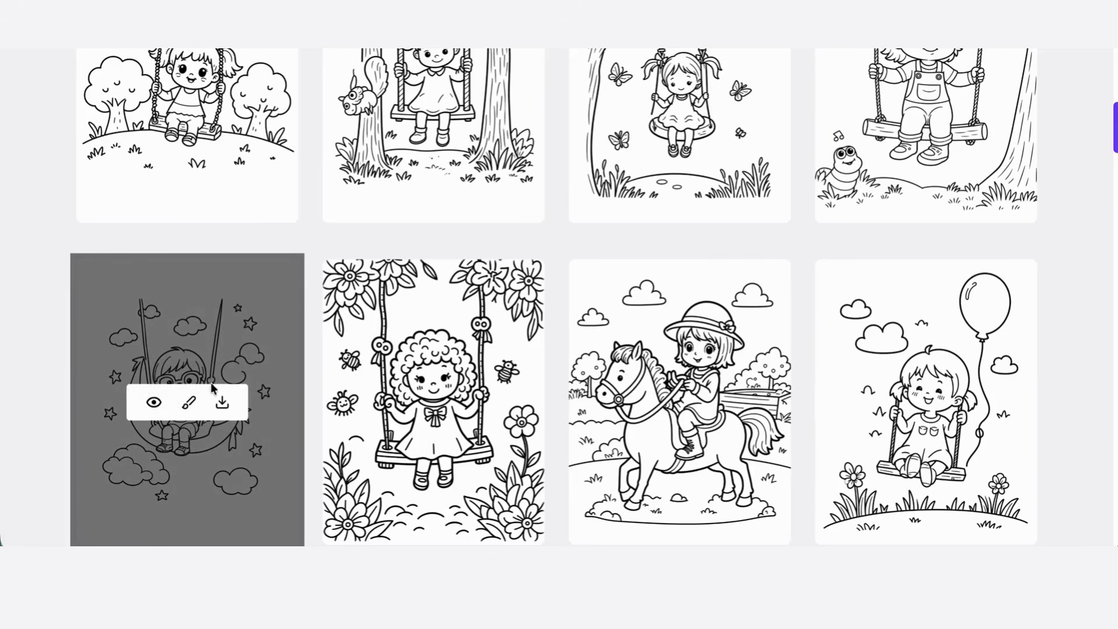
mouse_move(406, 406)
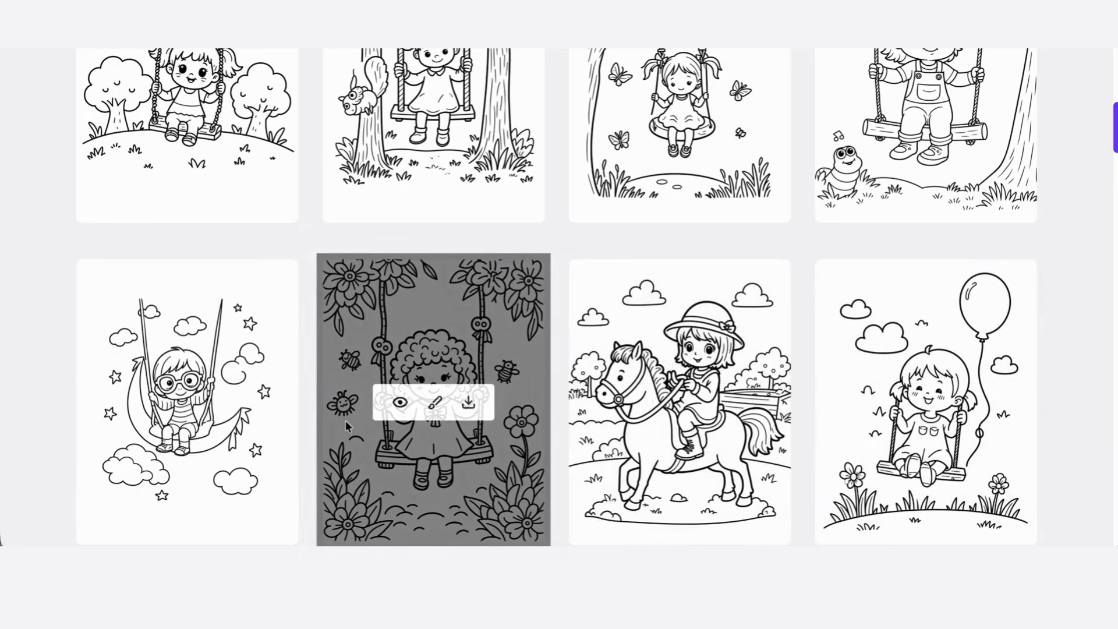
scroll(928, 455, up, 2)
mouse_move(939, 258)
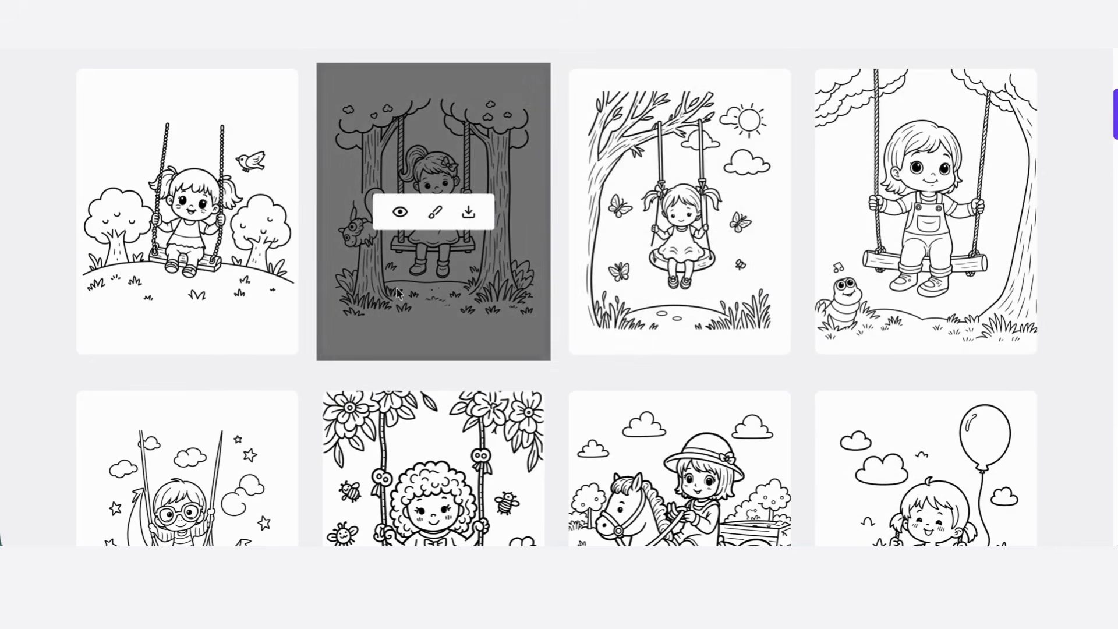
mouse_move(233, 287)
scroll(868, 289, down, 1)
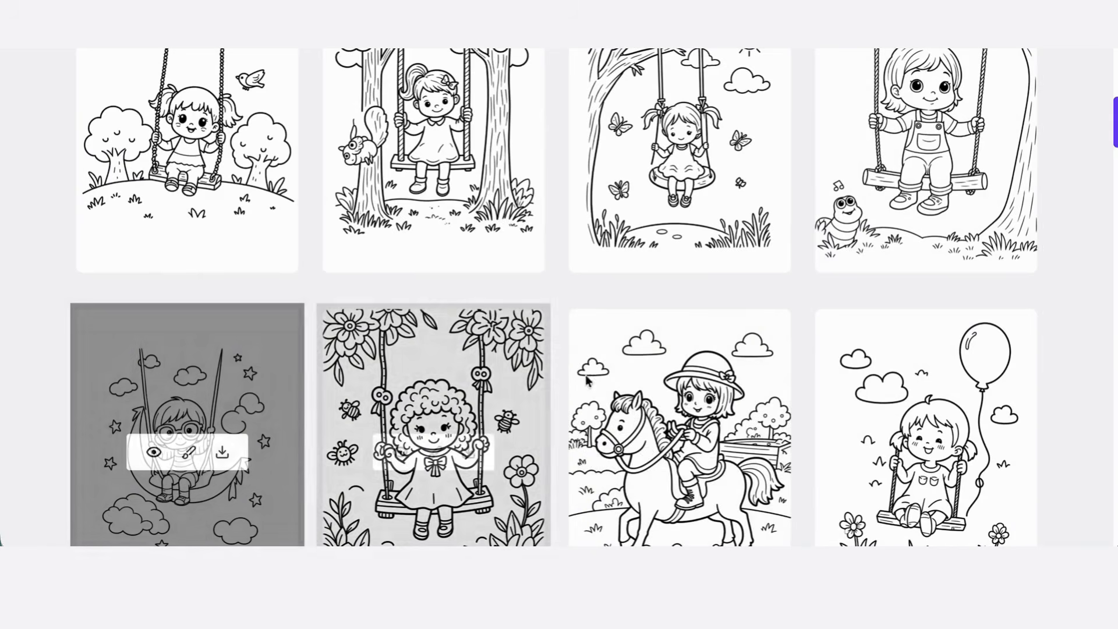
mouse_move(645, 376)
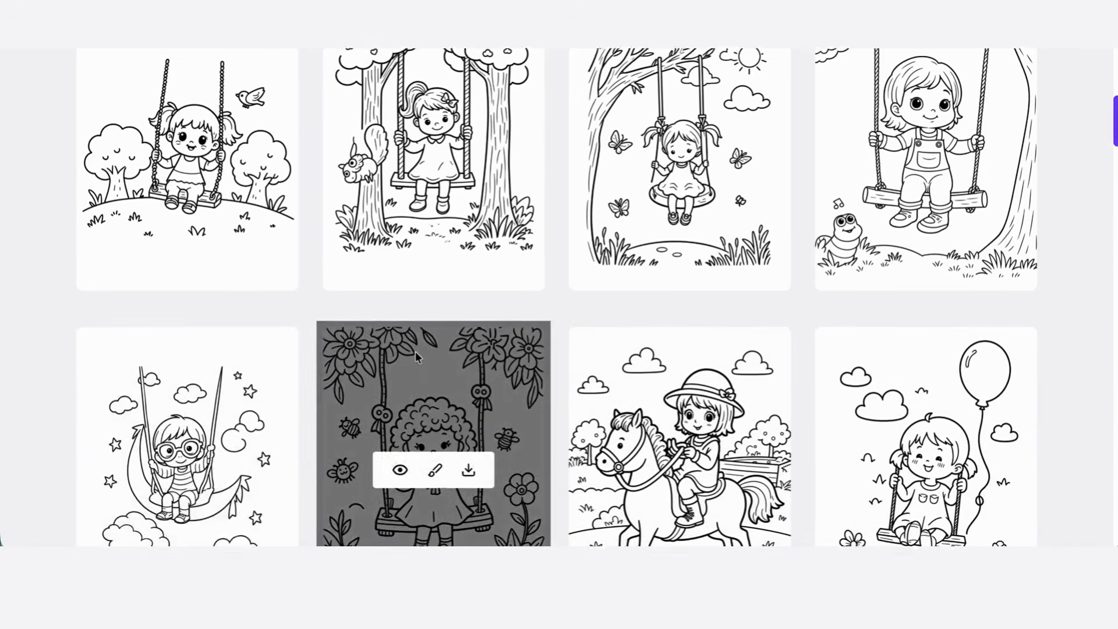
scroll(414, 349, up, 2)
scroll(236, 335, up, 1)
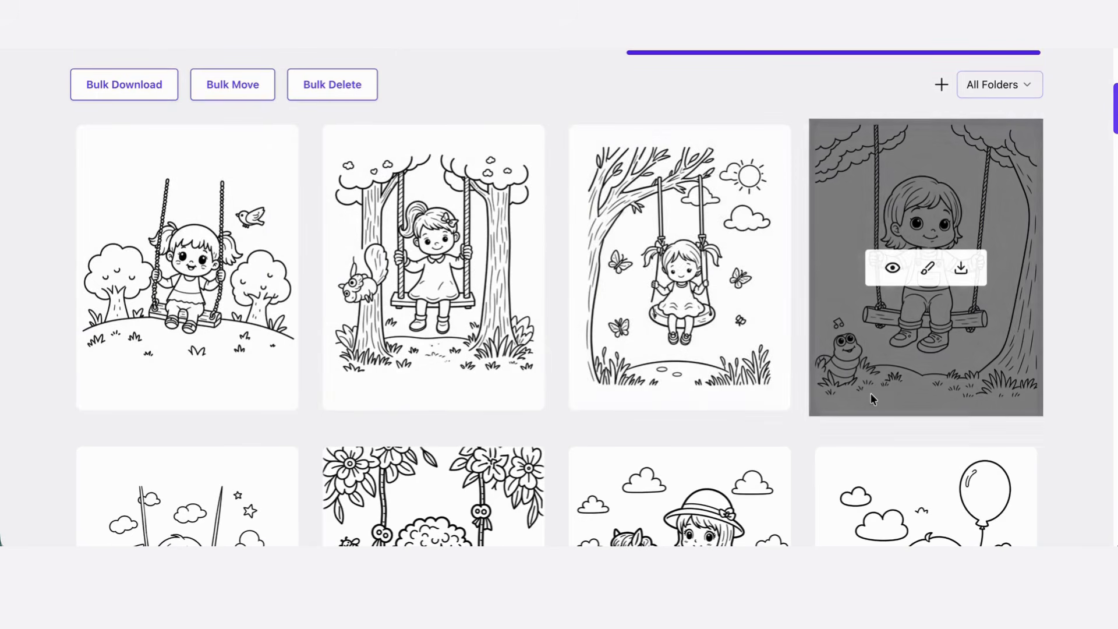
scroll(871, 393, down, 1)
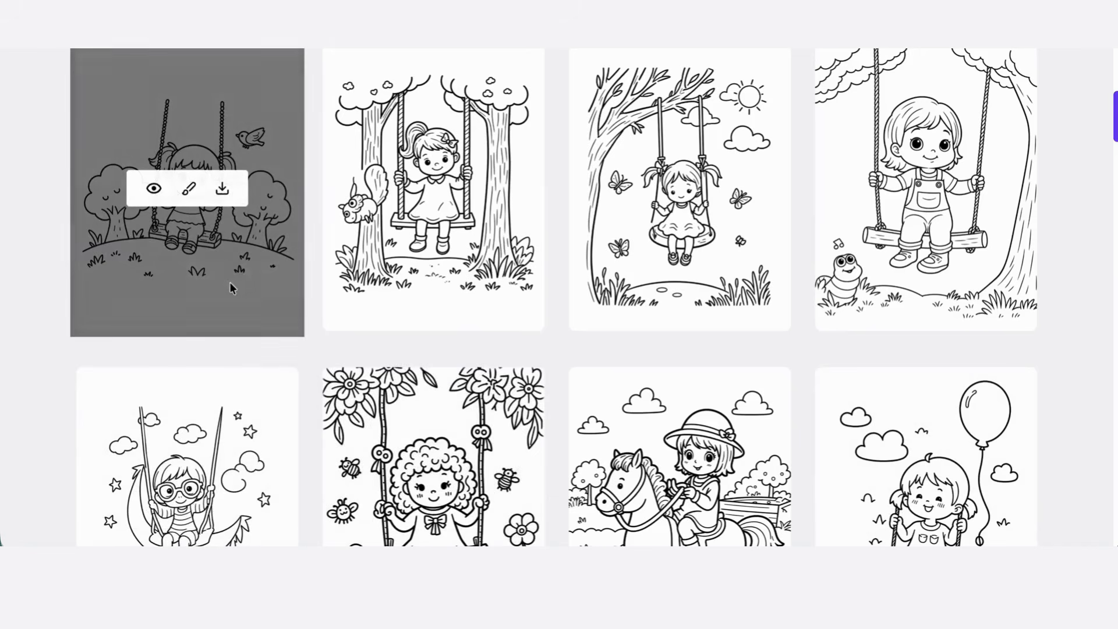
scroll(701, 359, down, 3)
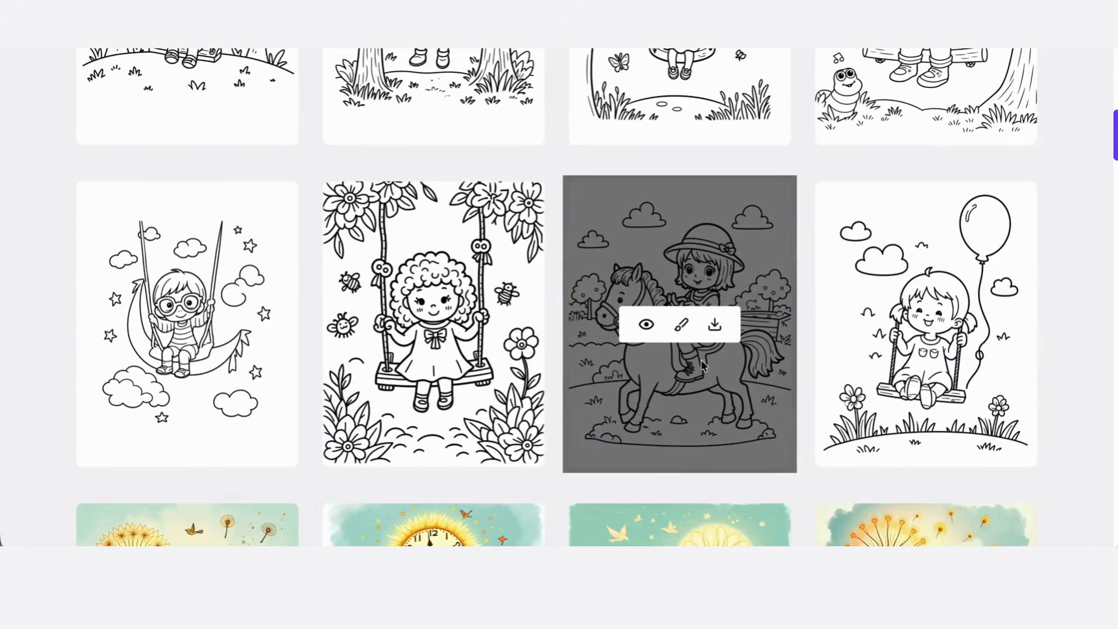
scroll(851, 341, up, 1)
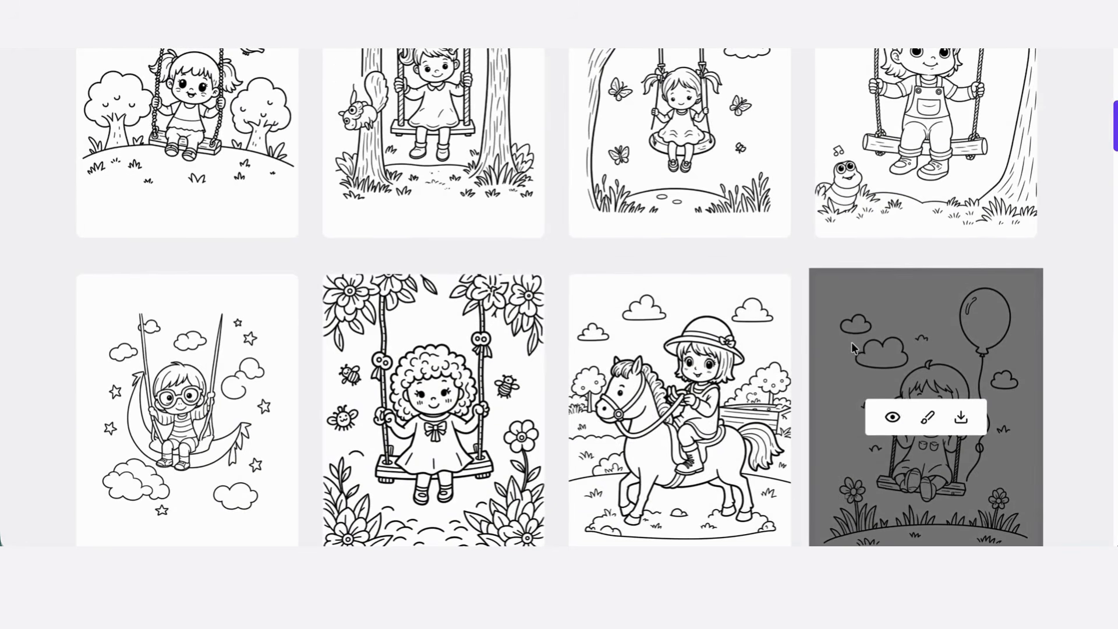
scroll(457, 286, up, 1)
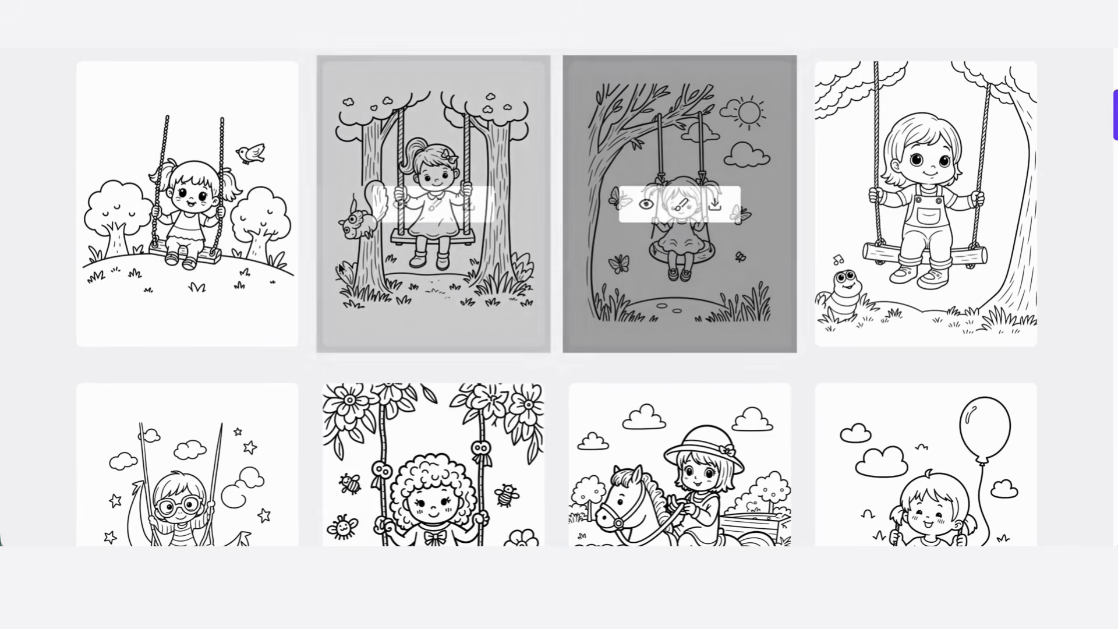
scroll(489, 279, up, 1)
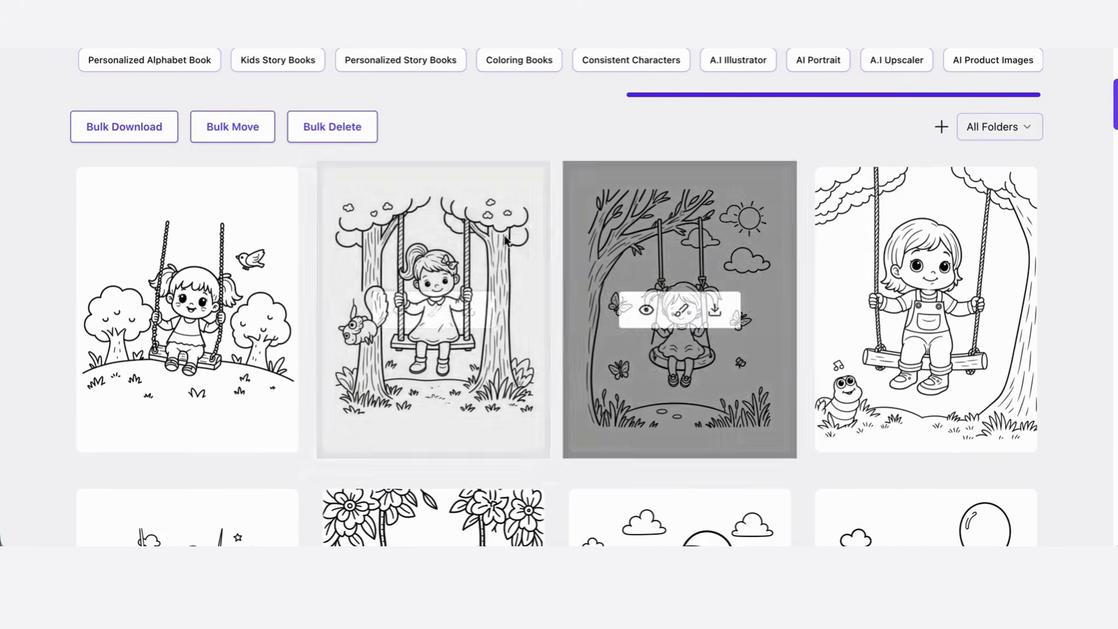
scroll(438, 167, up, 2)
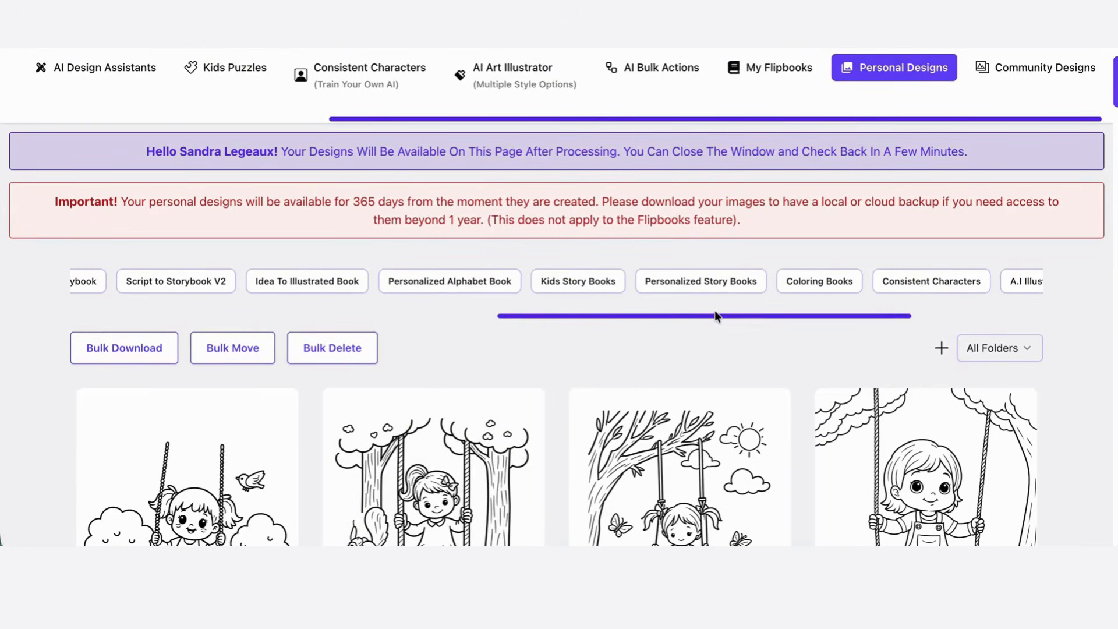
Open the "My Best Day At The Park" coloring book from the flipbooks for reading
scroll(713, 292, left, 3)
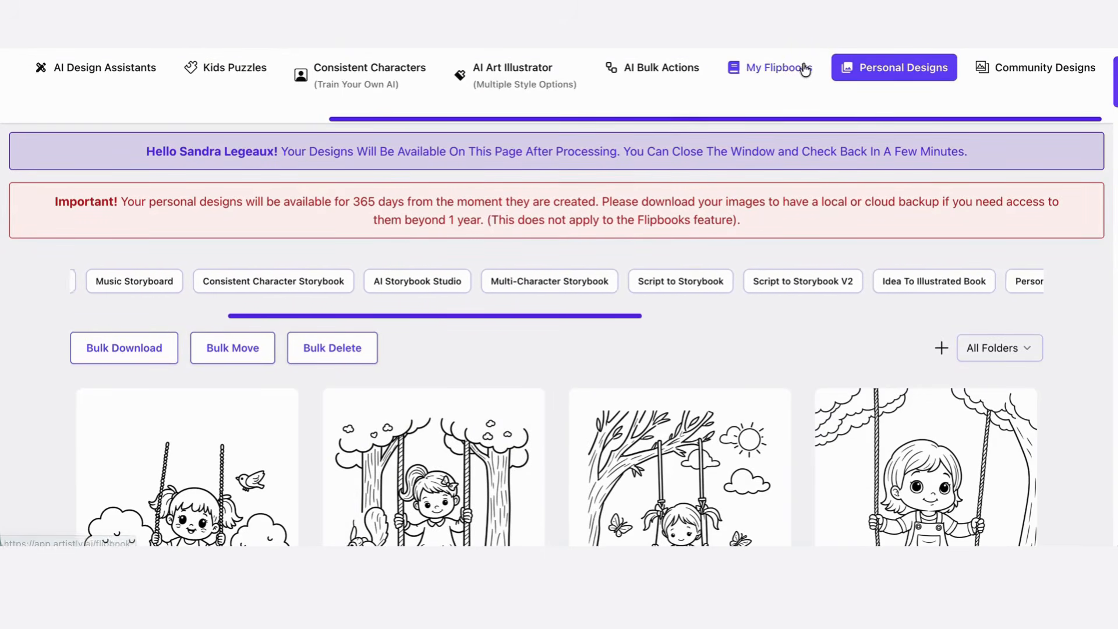
click(780, 67)
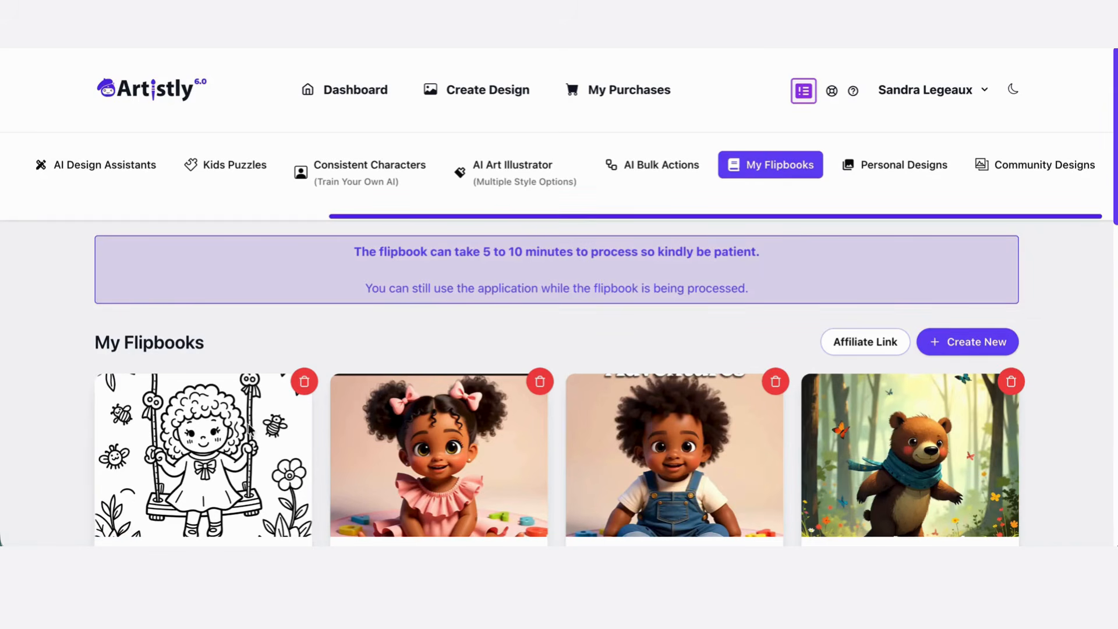
scroll(250, 431, down, 2)
scroll(212, 424, down, 1)
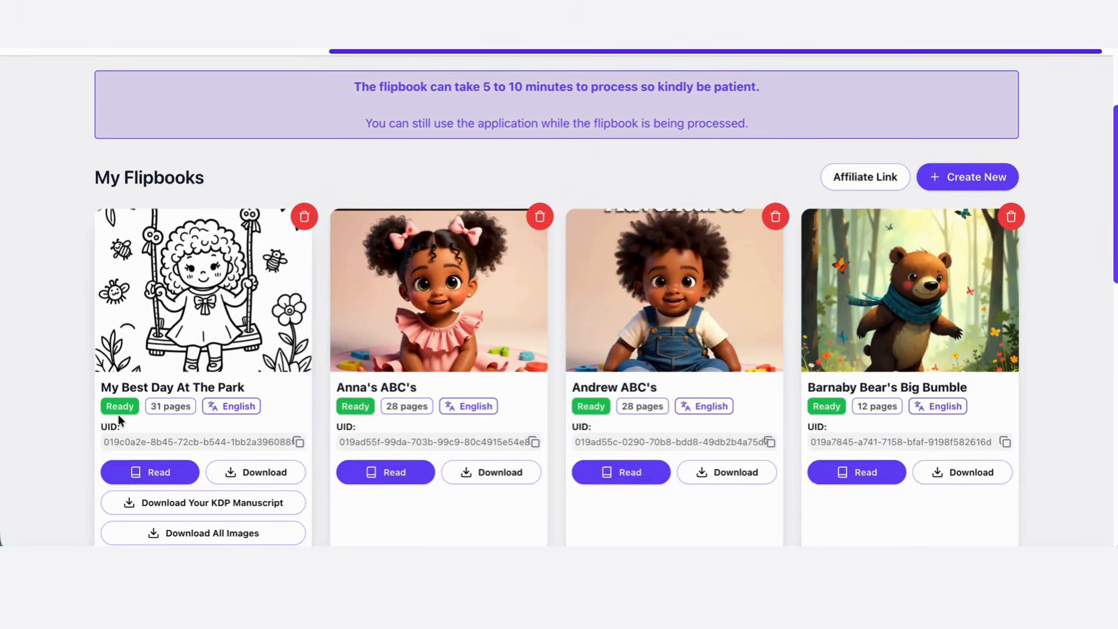
click(160, 472)
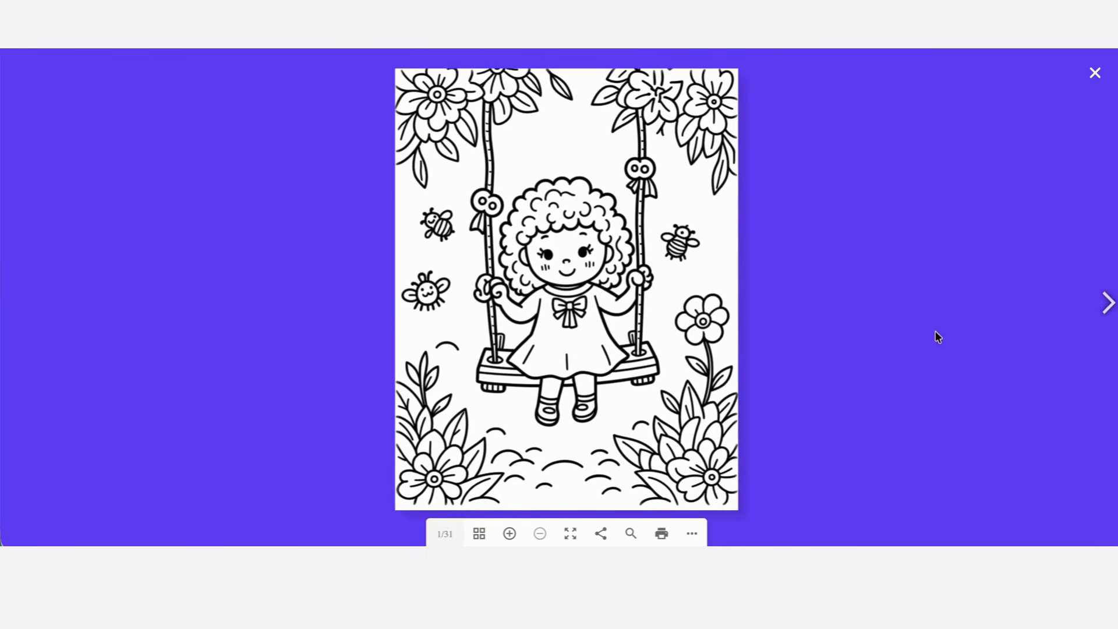
Page through the coloring book to its last spread, comparing the line drawings with their colored versions, and close it
click(1108, 302)
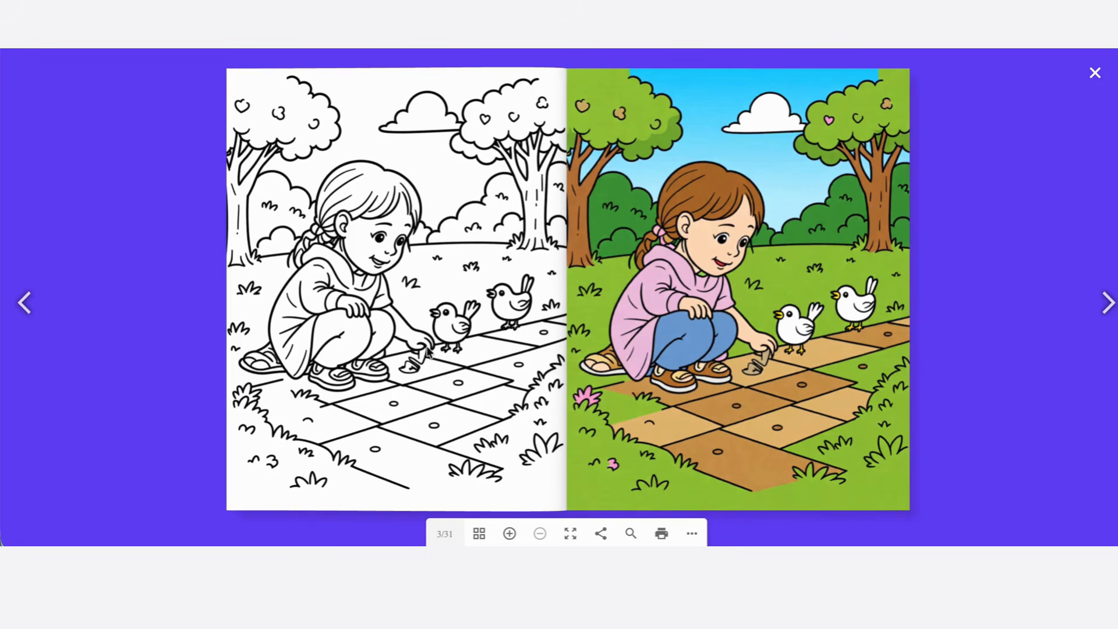
click(1105, 311)
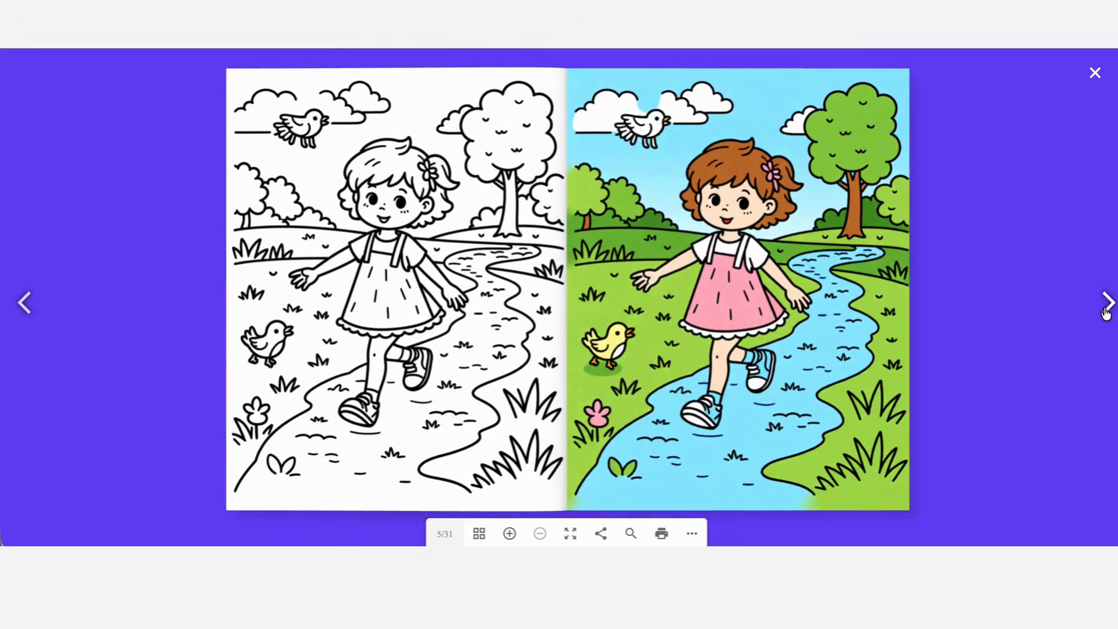
click(1105, 312)
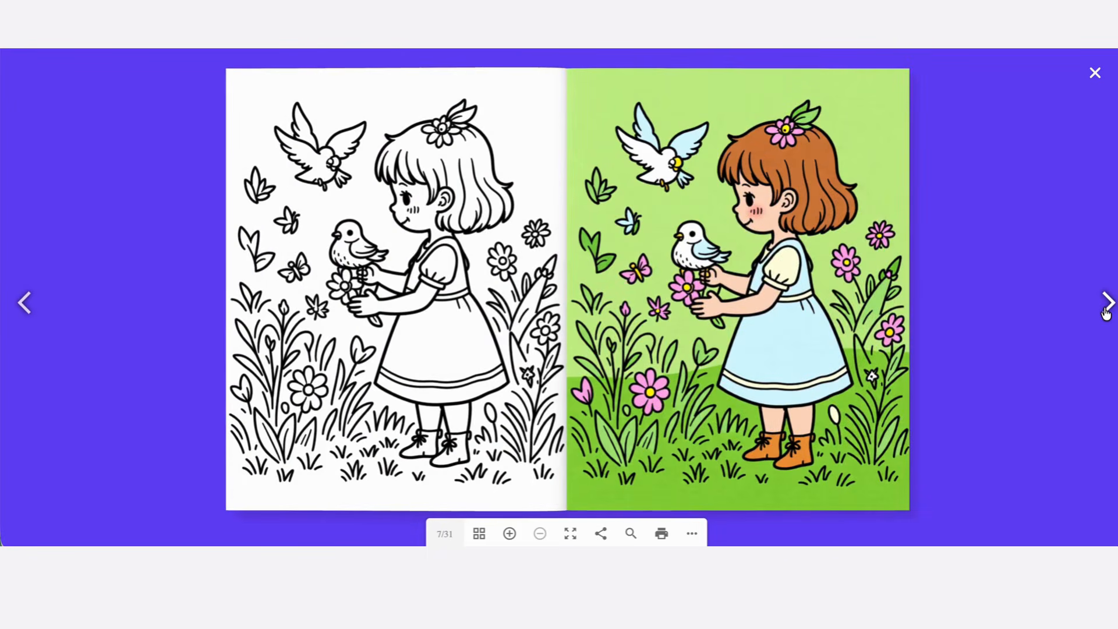
click(1105, 312)
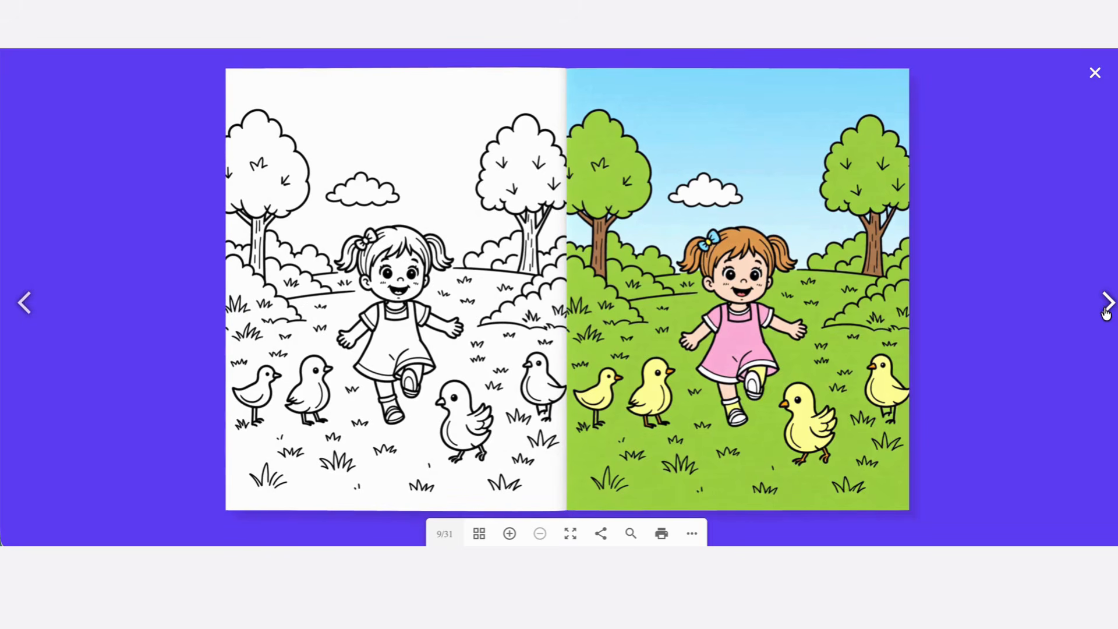
click(1105, 311)
click(1105, 312)
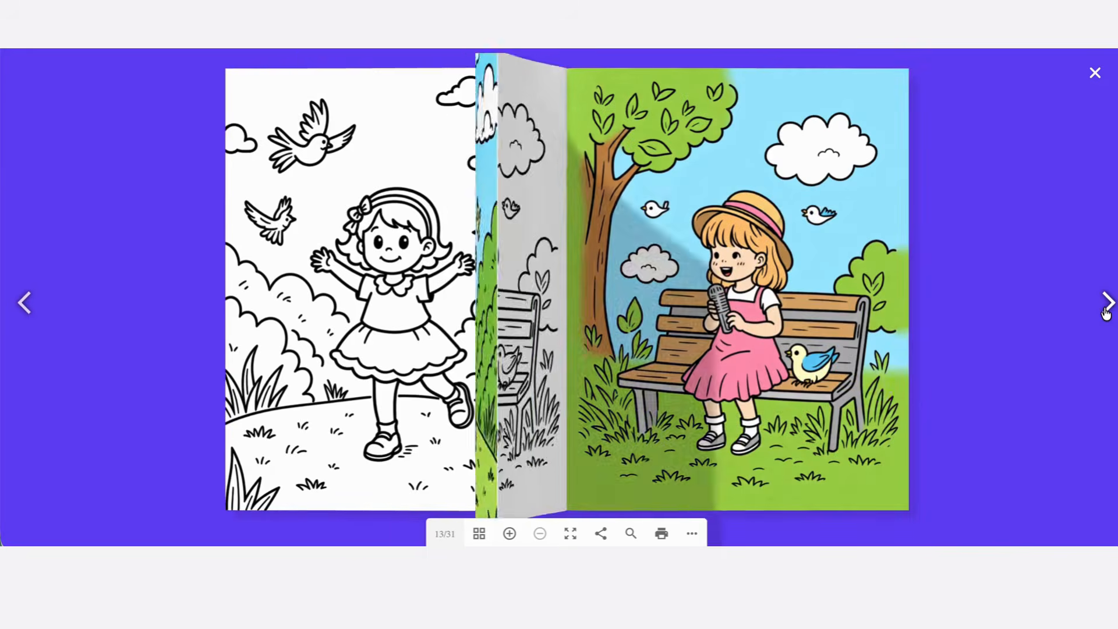
click(1105, 312)
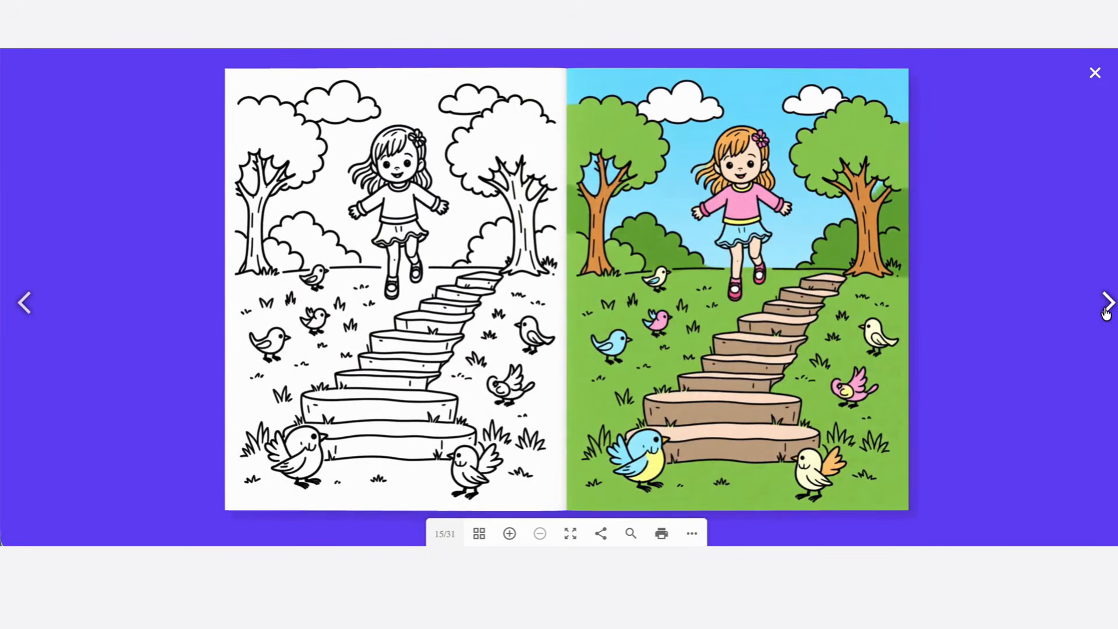
click(1105, 311)
click(1106, 311)
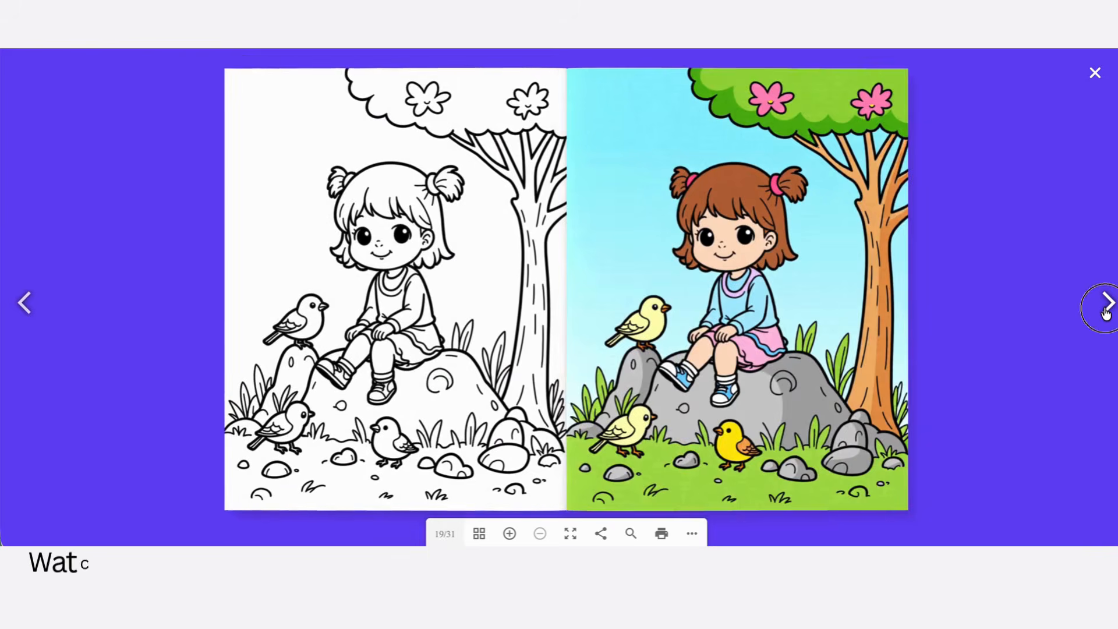
click(1105, 312)
click(1105, 311)
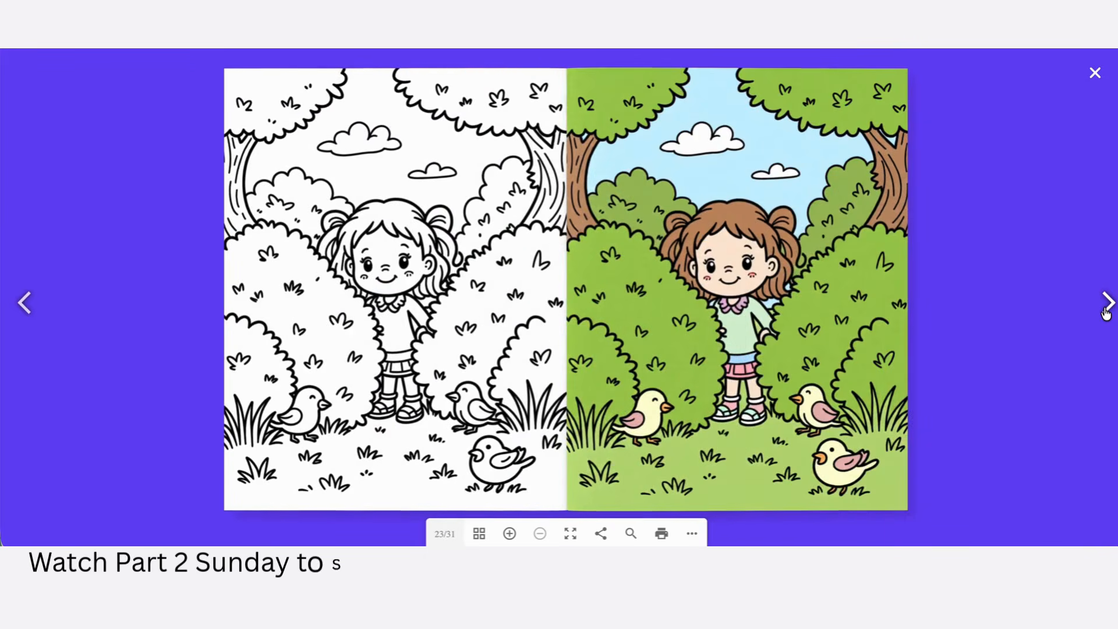
click(1106, 311)
click(1105, 312)
click(1105, 312)
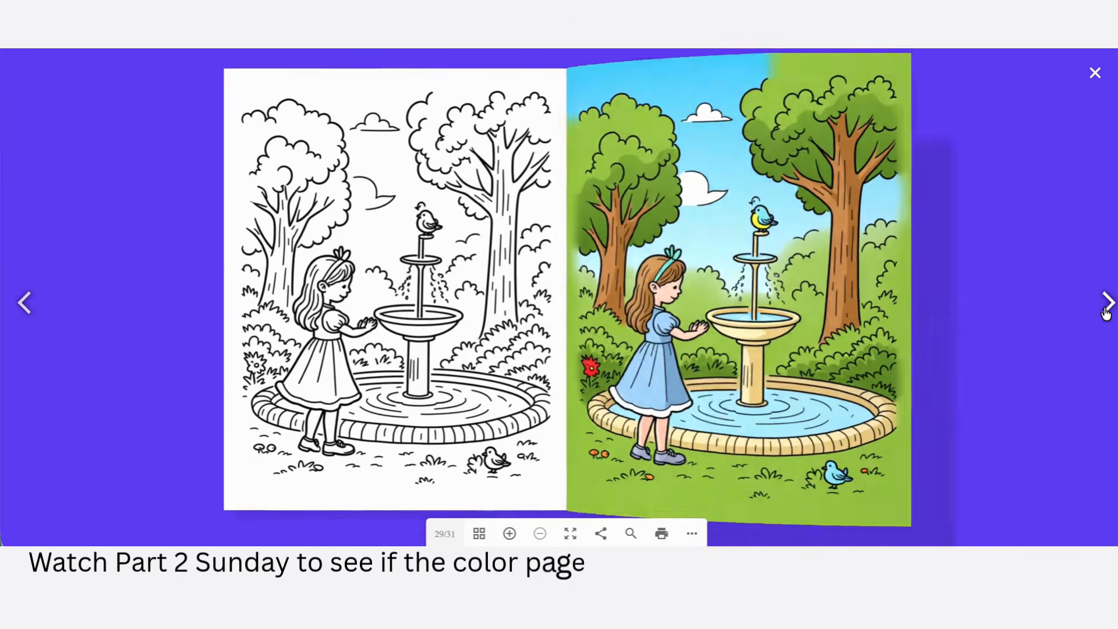
click(1106, 311)
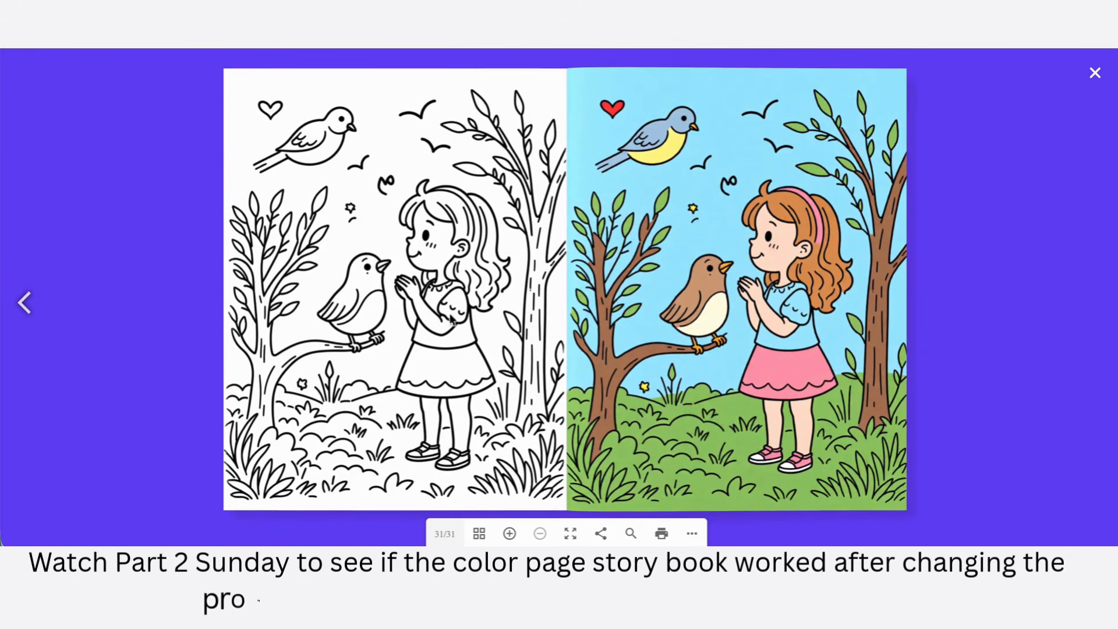
click(1089, 81)
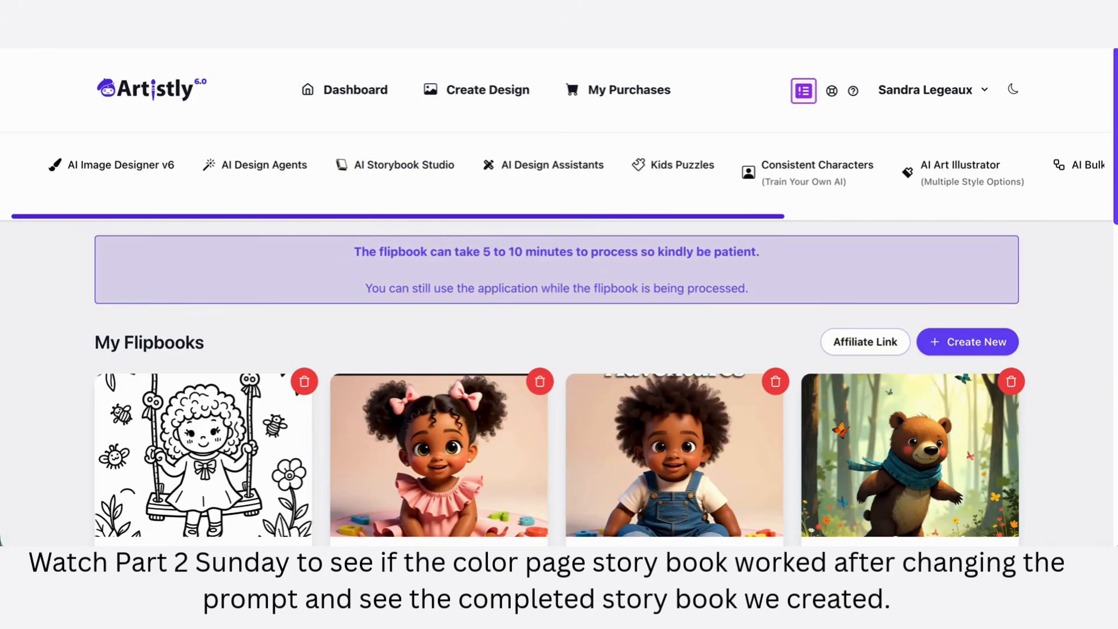
Switch to the DeepSeek chat and examine the prank story's synopsis, scene prompts and the start of the generated script
click(372, 9)
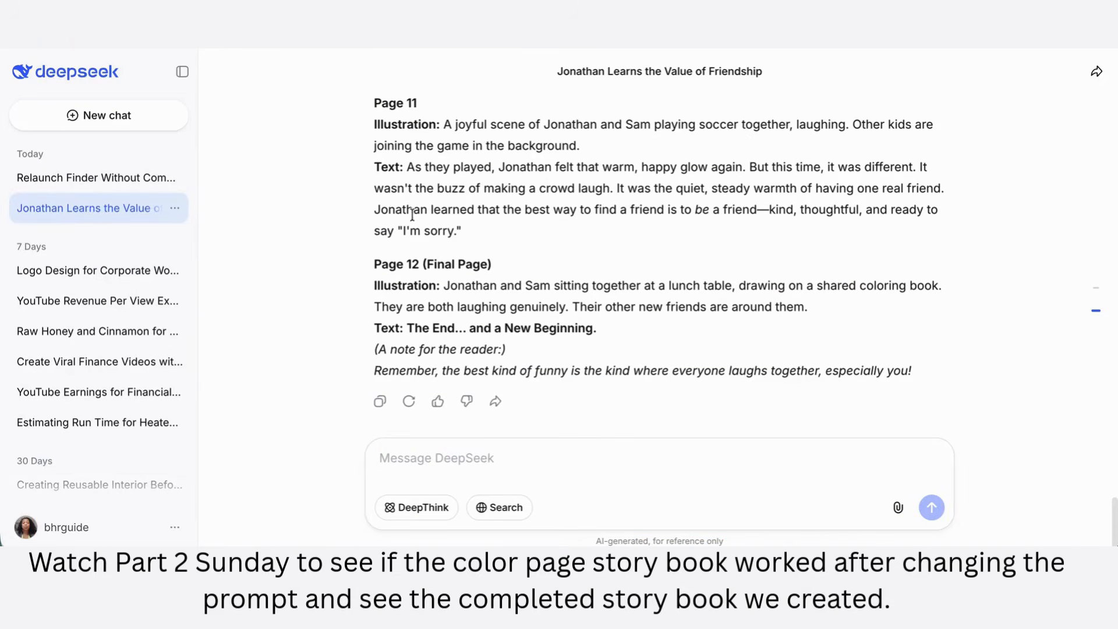
scroll(413, 219, up, 10)
scroll(412, 233, up, 20)
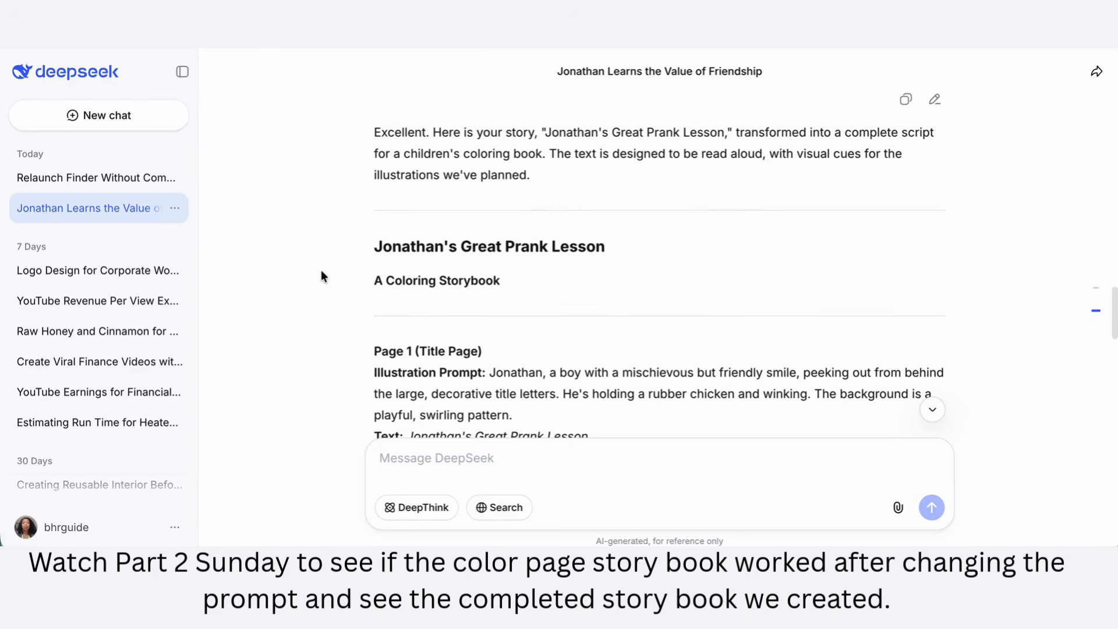
scroll(395, 243, up, 10)
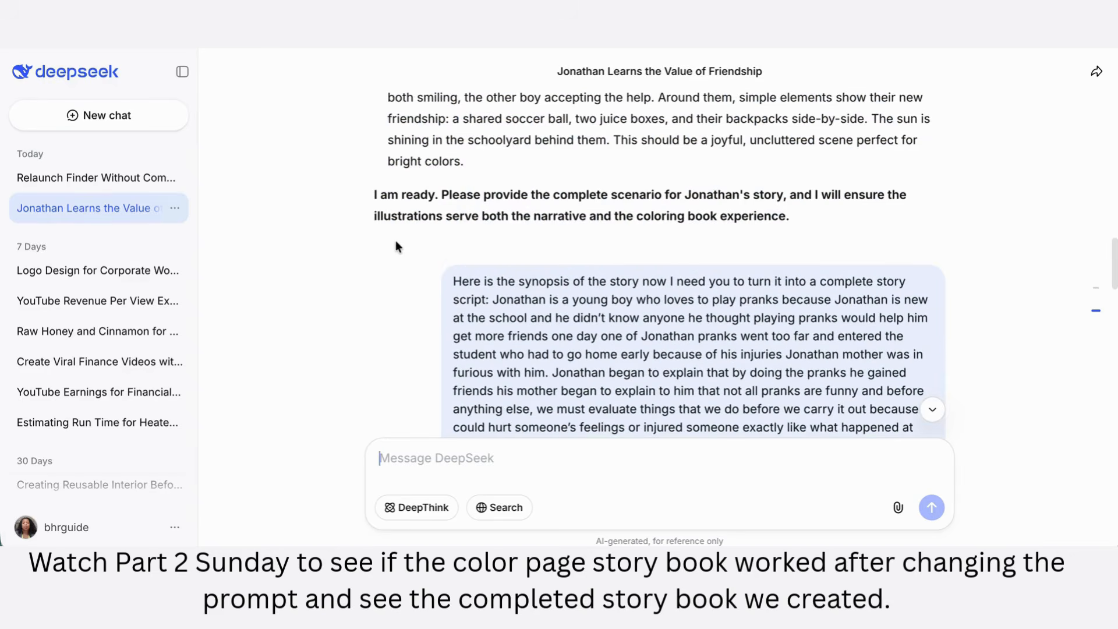
scroll(645, 303, down, 3)
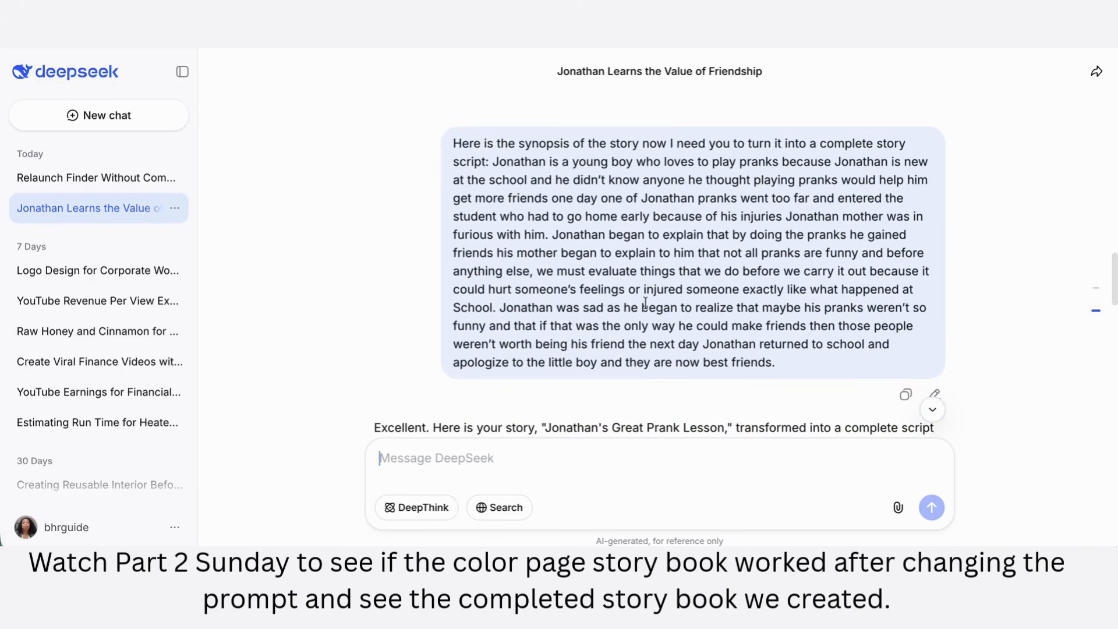
scroll(373, 299, down, 2)
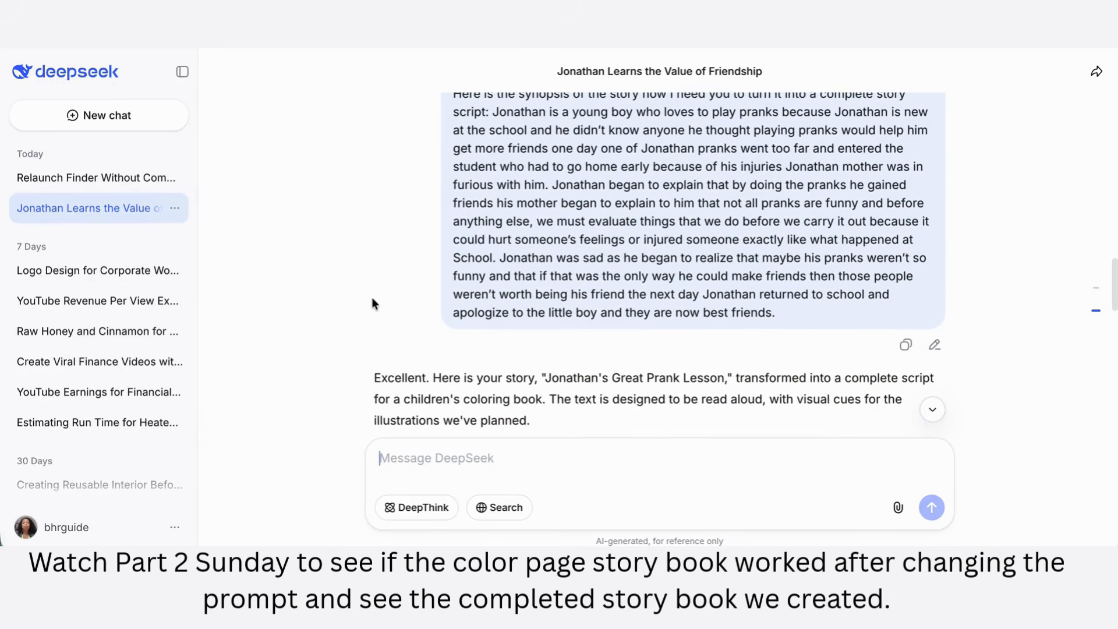
scroll(376, 296, up, 10)
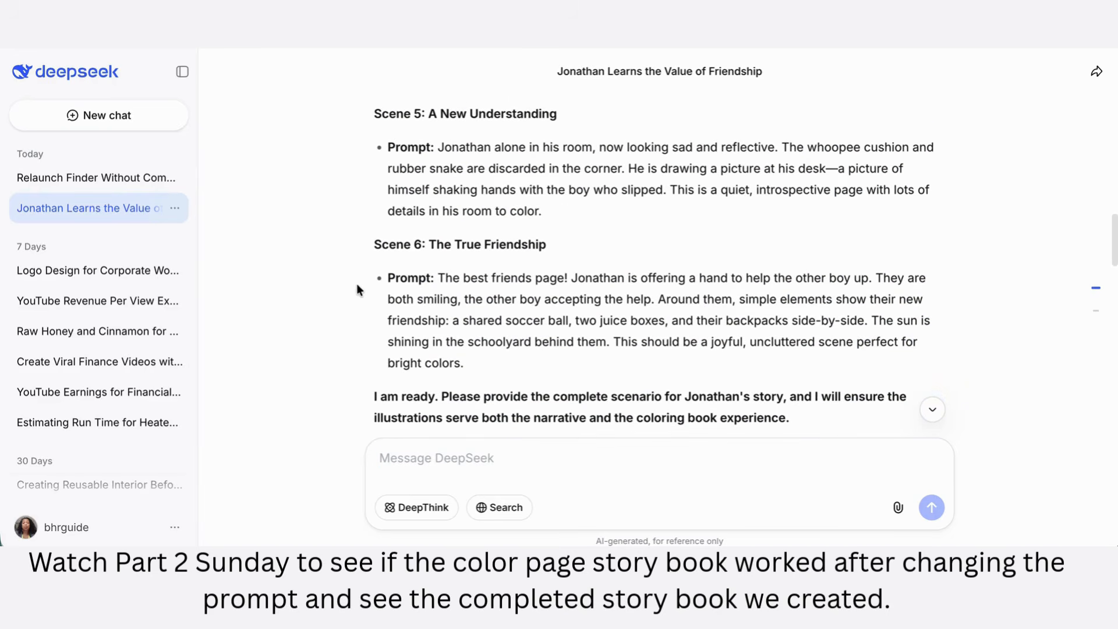
scroll(354, 285, down, 5)
scroll(352, 285, down, 4)
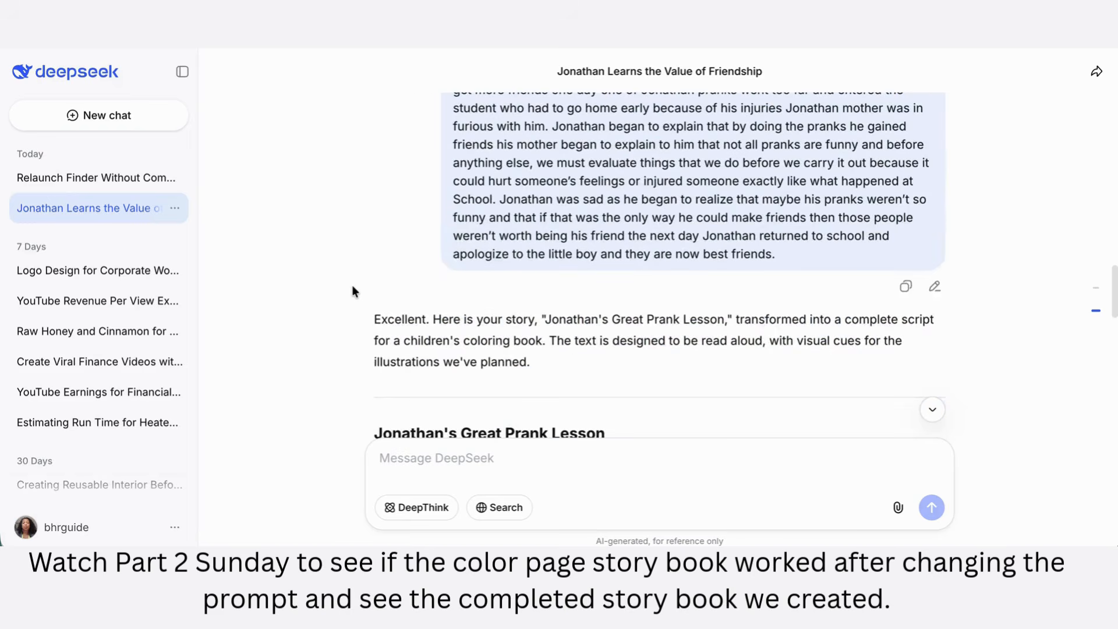
scroll(351, 285, down, 3)
scroll(348, 290, down, 1)
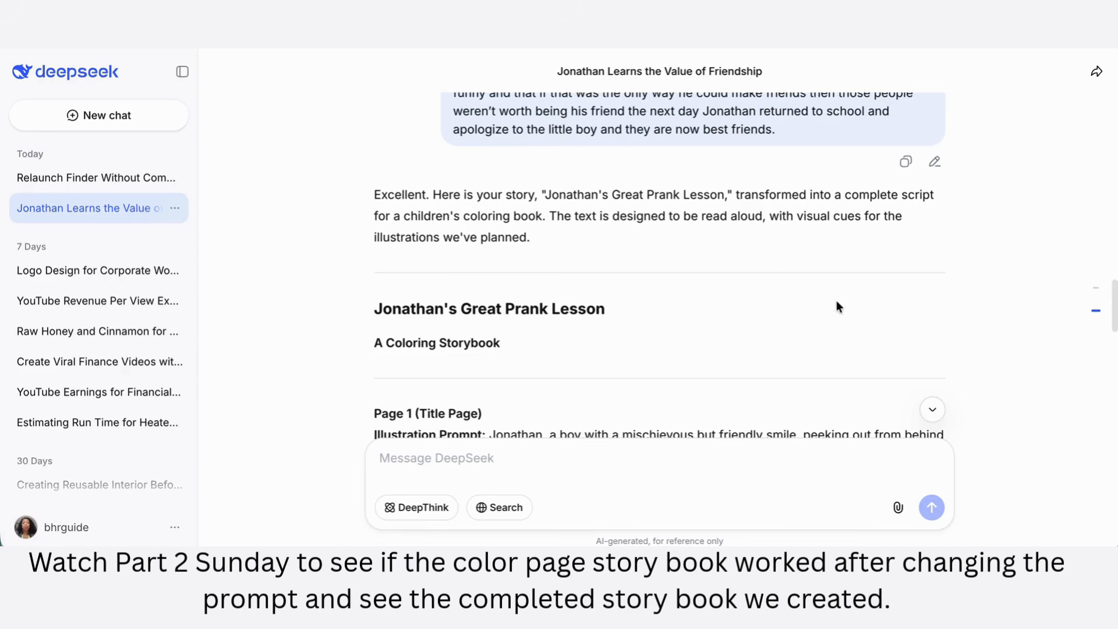
scroll(768, 282, up, 1)
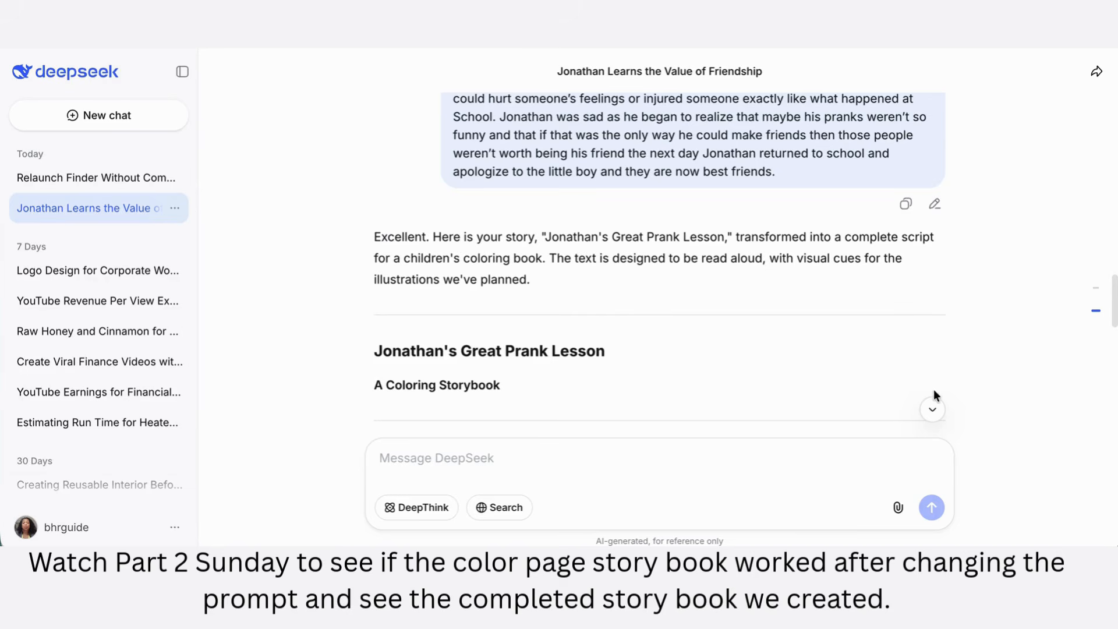
Read through the "Jonathan's Great Prank Lesson" script from the title page to page 12, reviewing its illustrations and text
scroll(423, 348, down, 4)
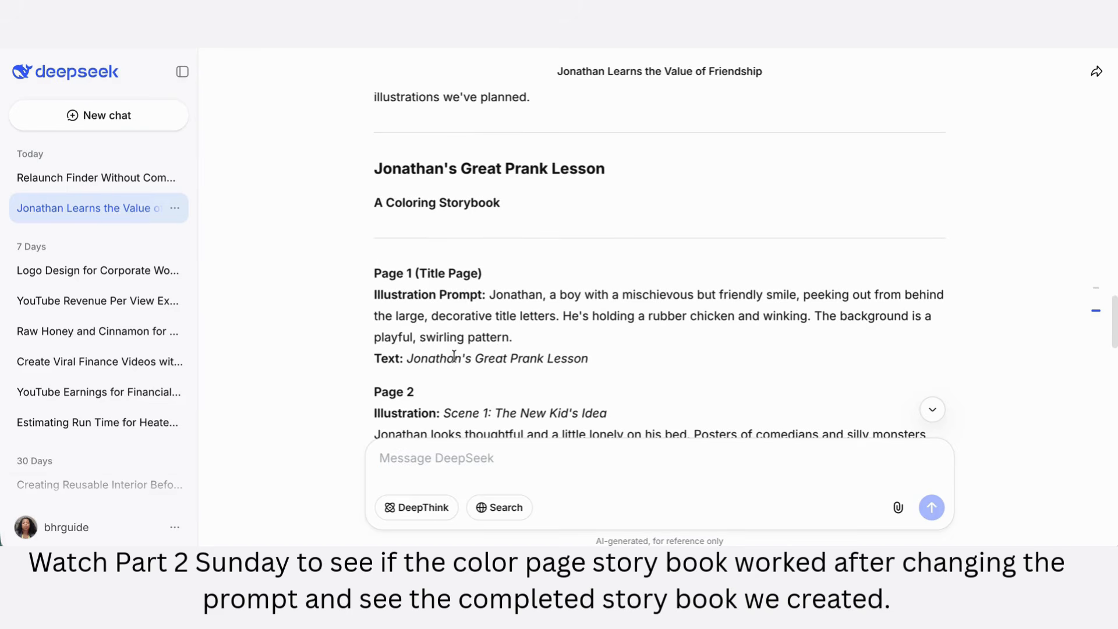
scroll(453, 357, down, 1)
scroll(540, 376, down, 20)
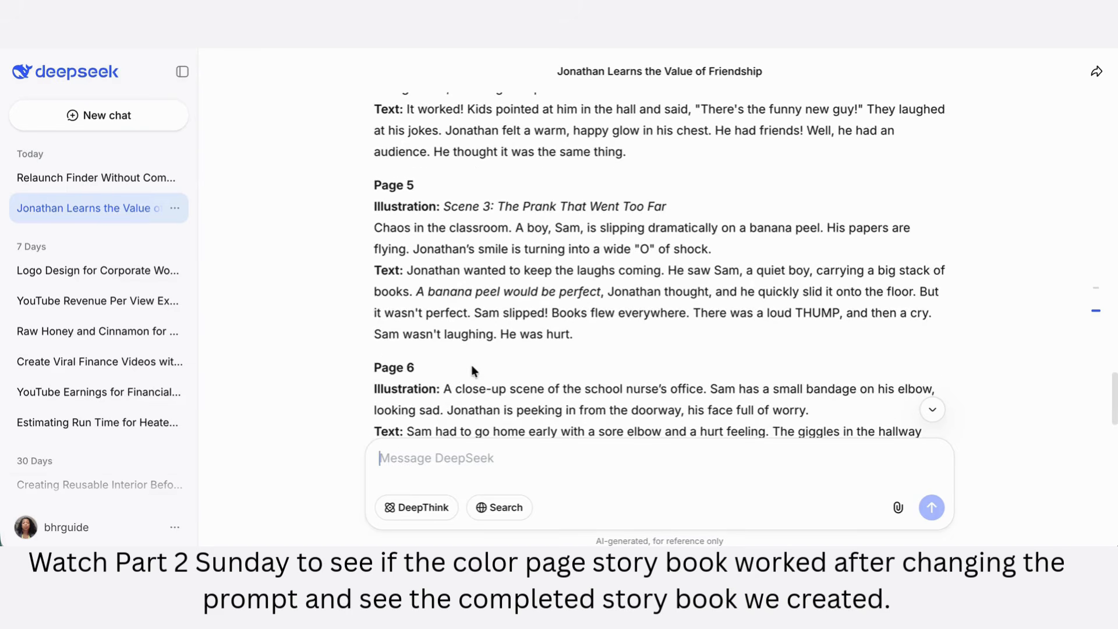
scroll(471, 365, down, 7)
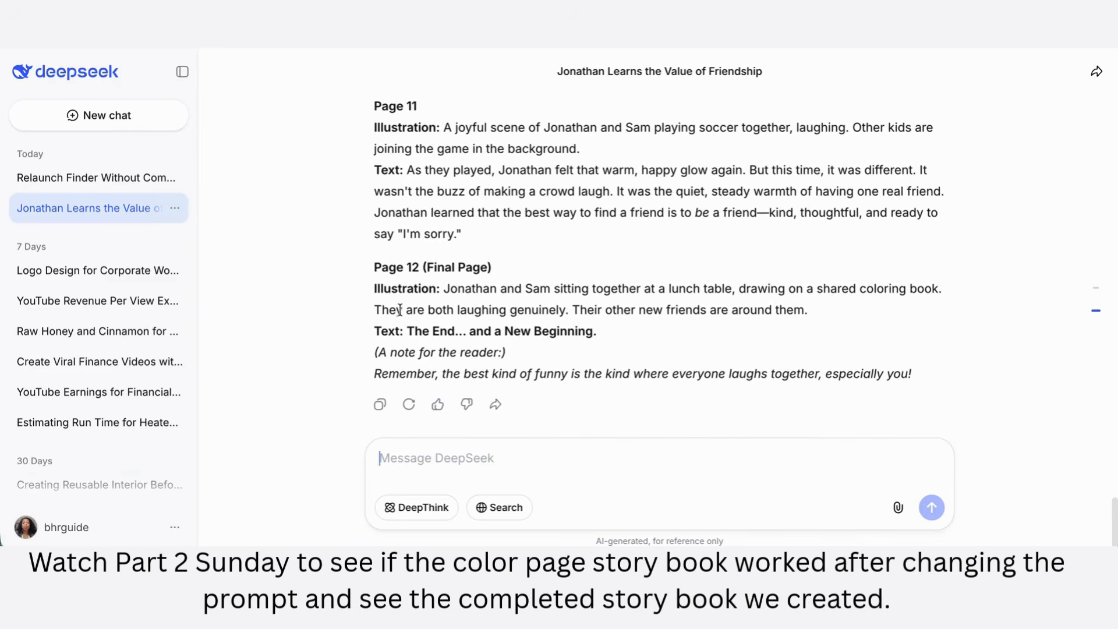
scroll(407, 308, up, 5)
scroll(407, 309, up, 8)
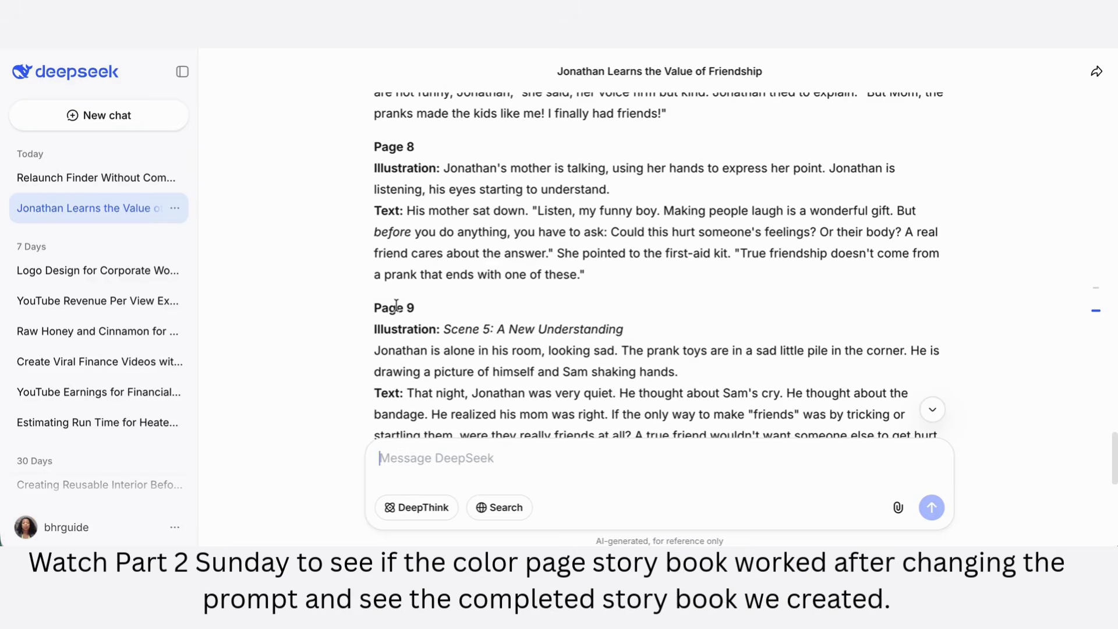
scroll(396, 305, up, 5)
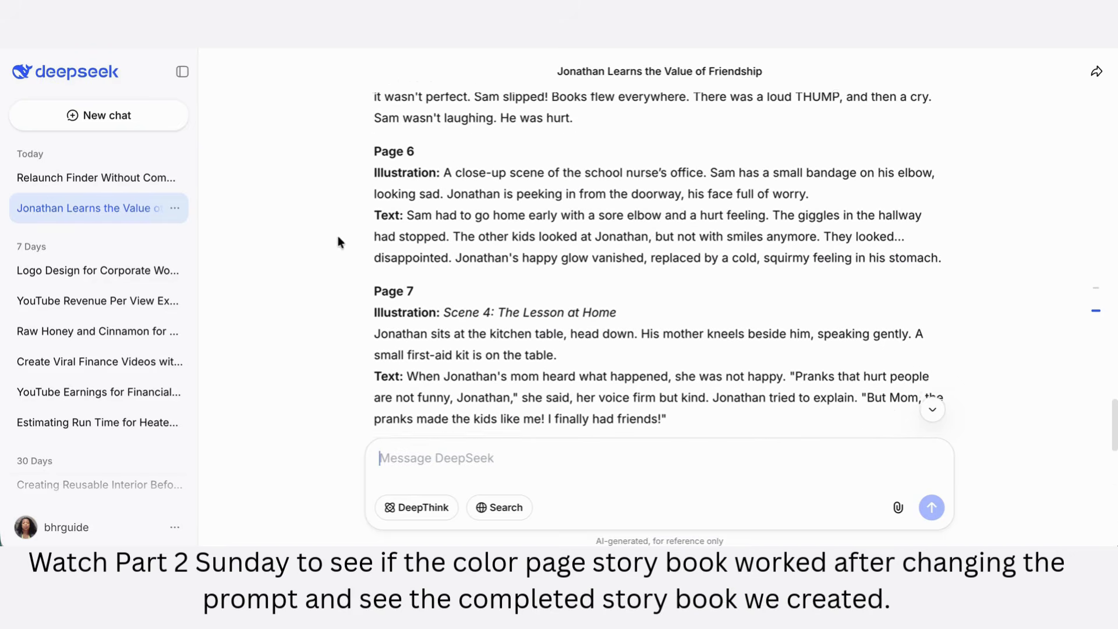
scroll(395, 243, up, 15)
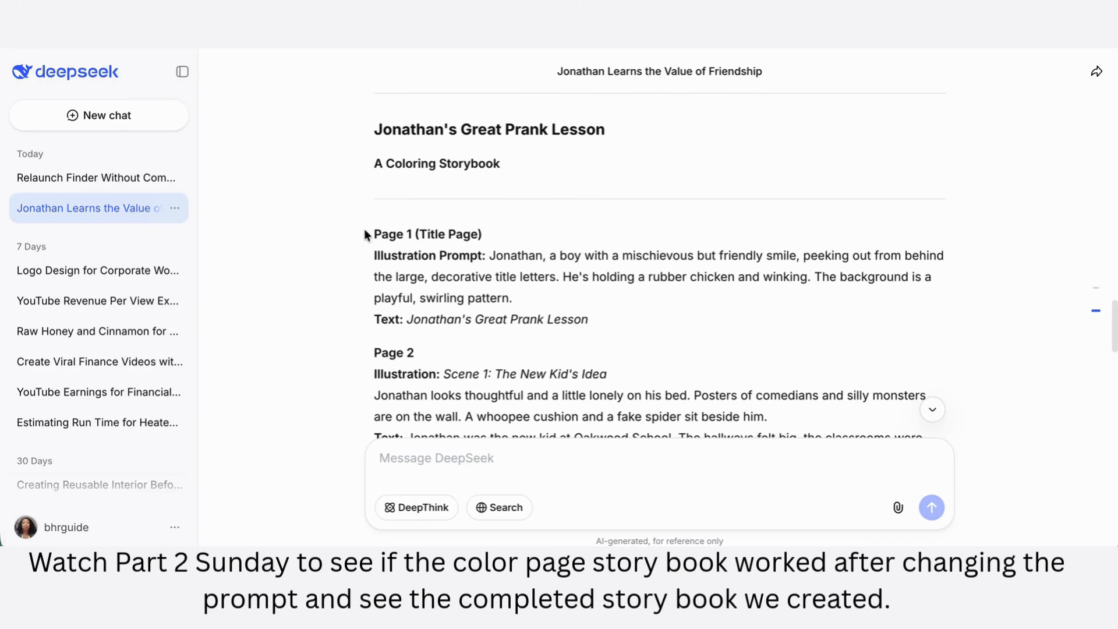
Copy the complete "Jonathan's Great Prank Lesson" script, from its title through the closing reader's note on page 12
drag(364, 232, 514, 298)
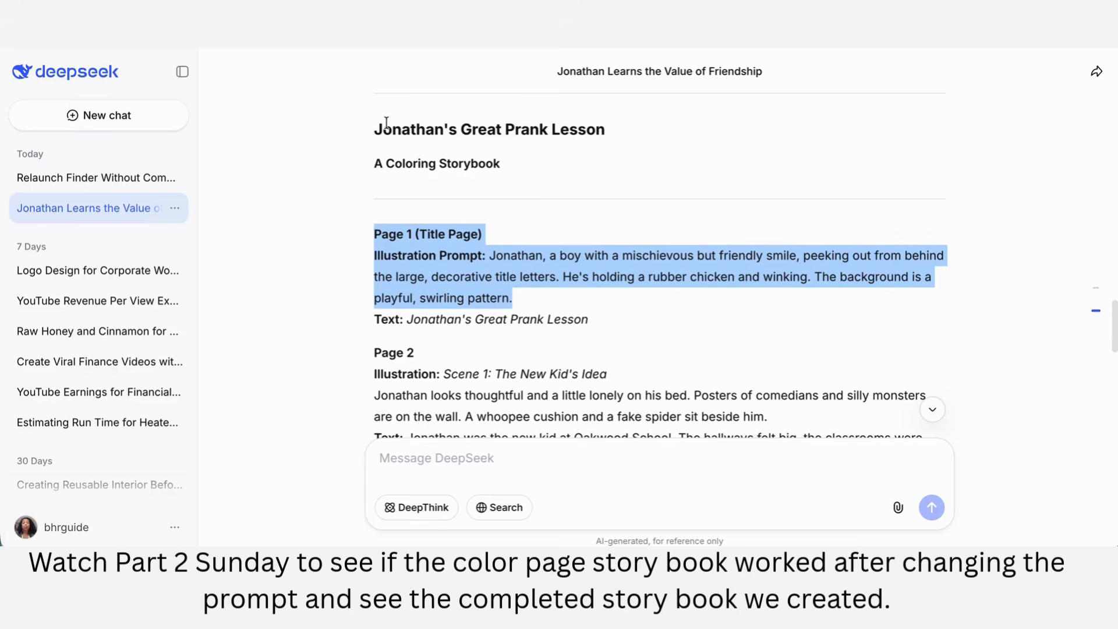
drag(373, 124, 954, 371)
scroll(603, 307, down, 1)
scroll(602, 303, down, 12)
scroll(602, 303, down, 12)
scroll(601, 303, down, 5)
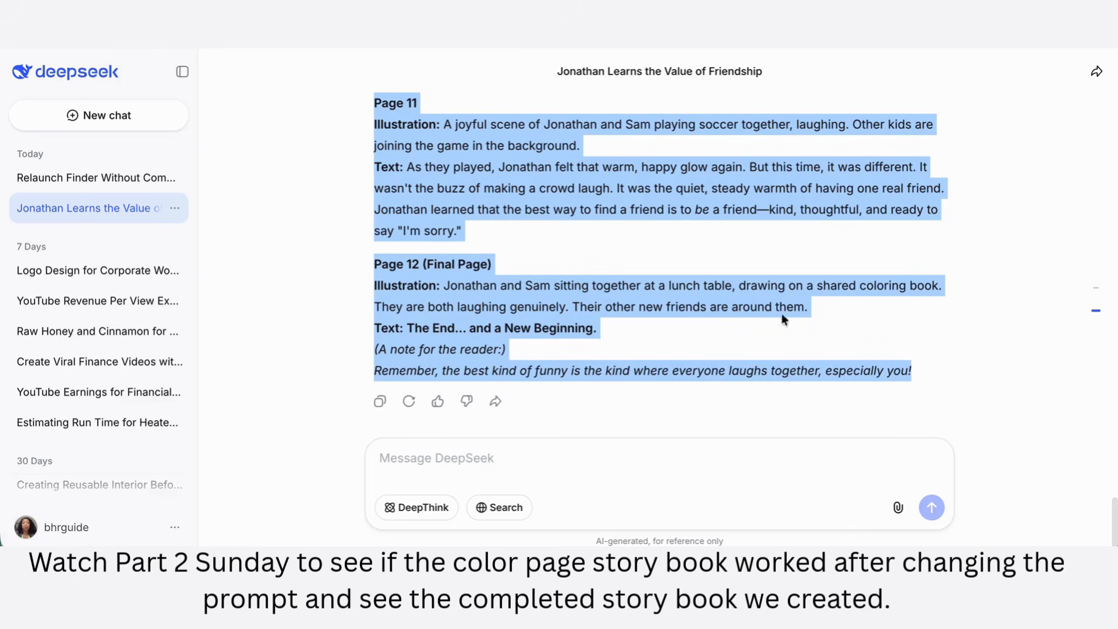
right_click(526, 298)
click(588, 330)
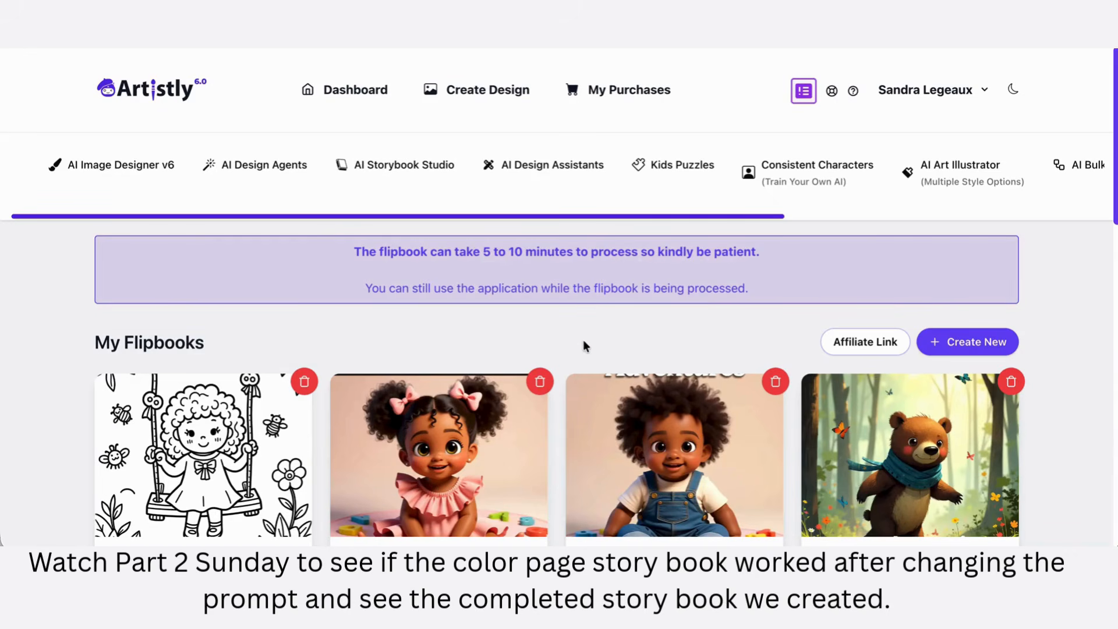
Start a new Script To Storybook story in the AI Design Agents and paste in the copied "Jonathan's Great Prank Lesson" script
click(255, 170)
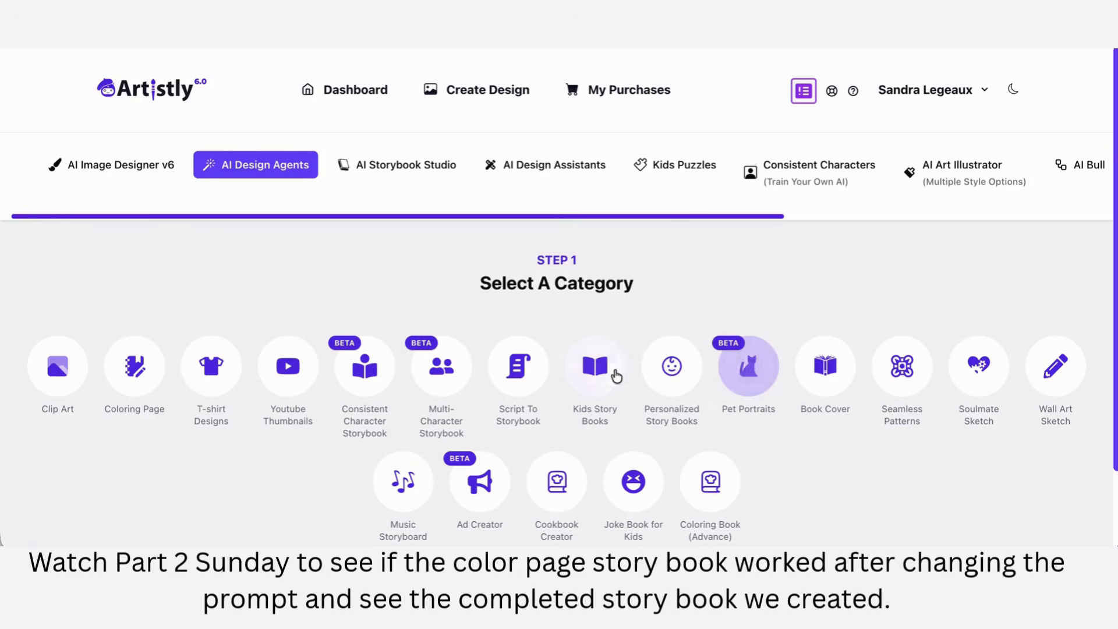
click(516, 371)
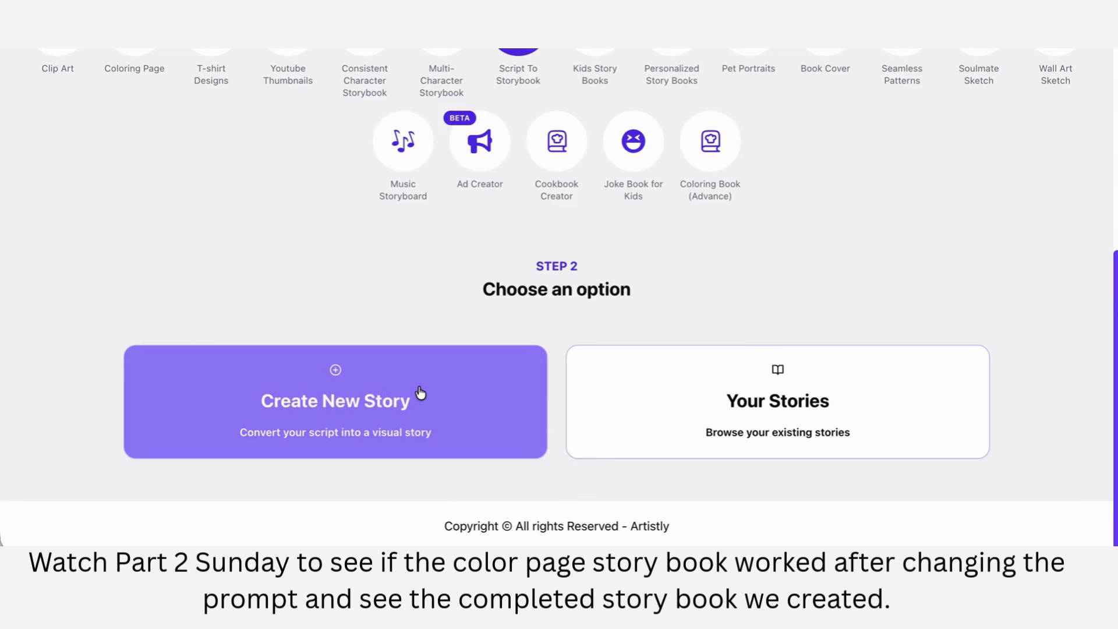
click(420, 394)
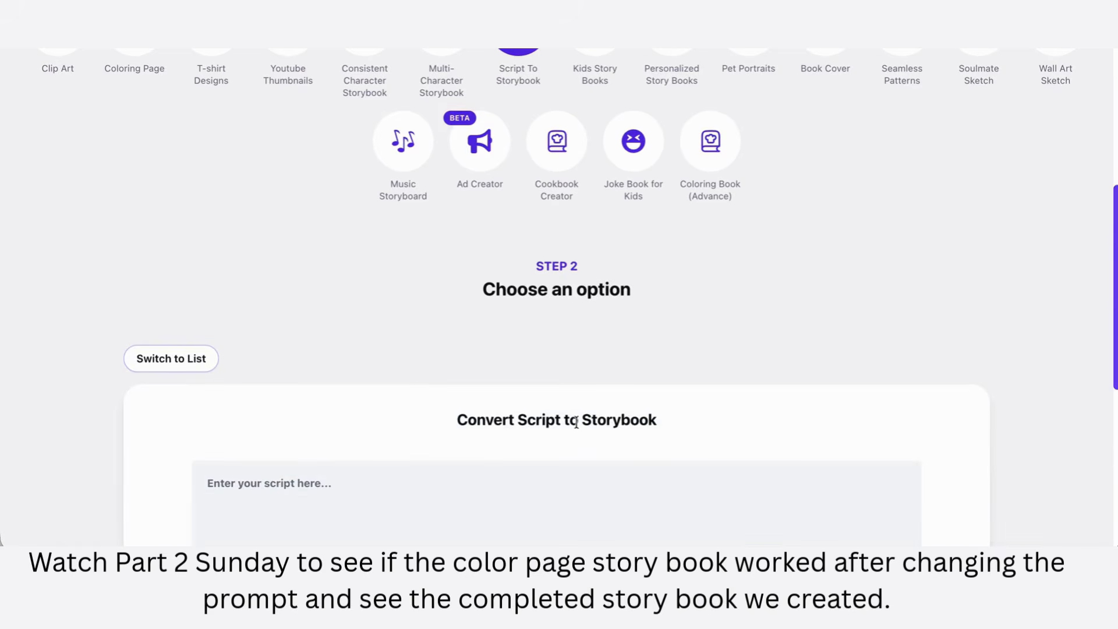
right_click(238, 260)
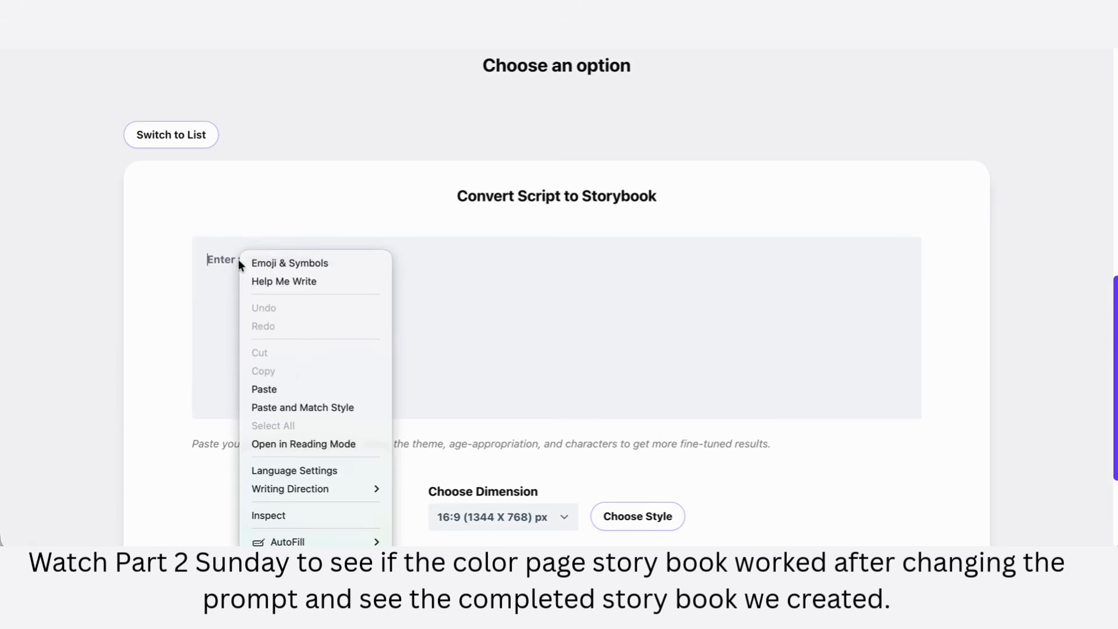
click(292, 389)
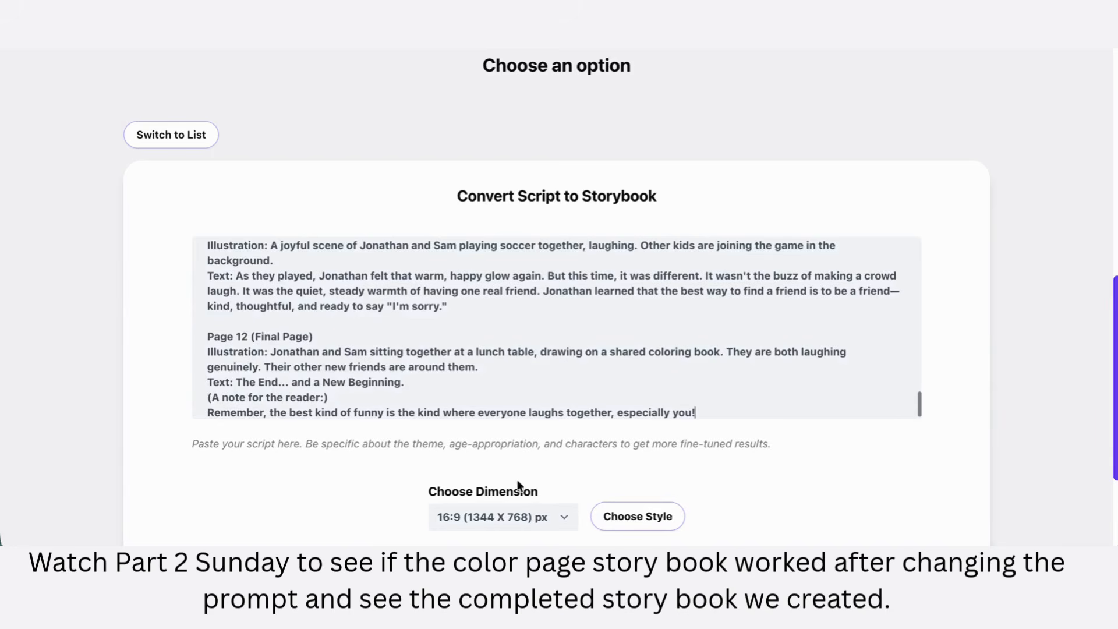
Set the storybook's image dimension to 3:4 (896 X 1152) px
scroll(554, 444, down, 3)
click(567, 369)
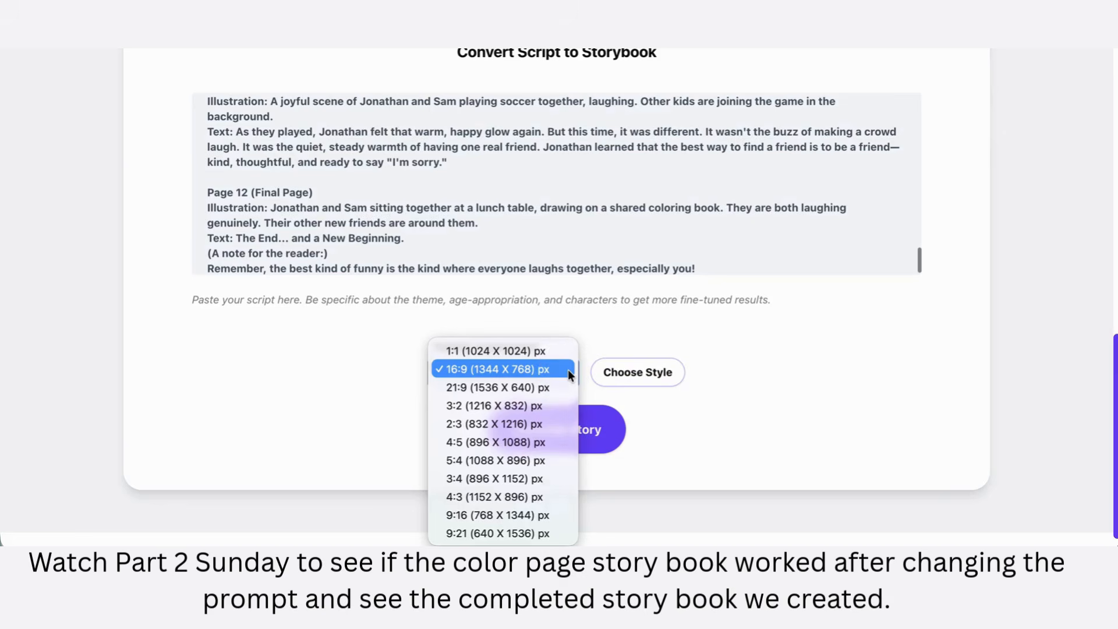
click(512, 477)
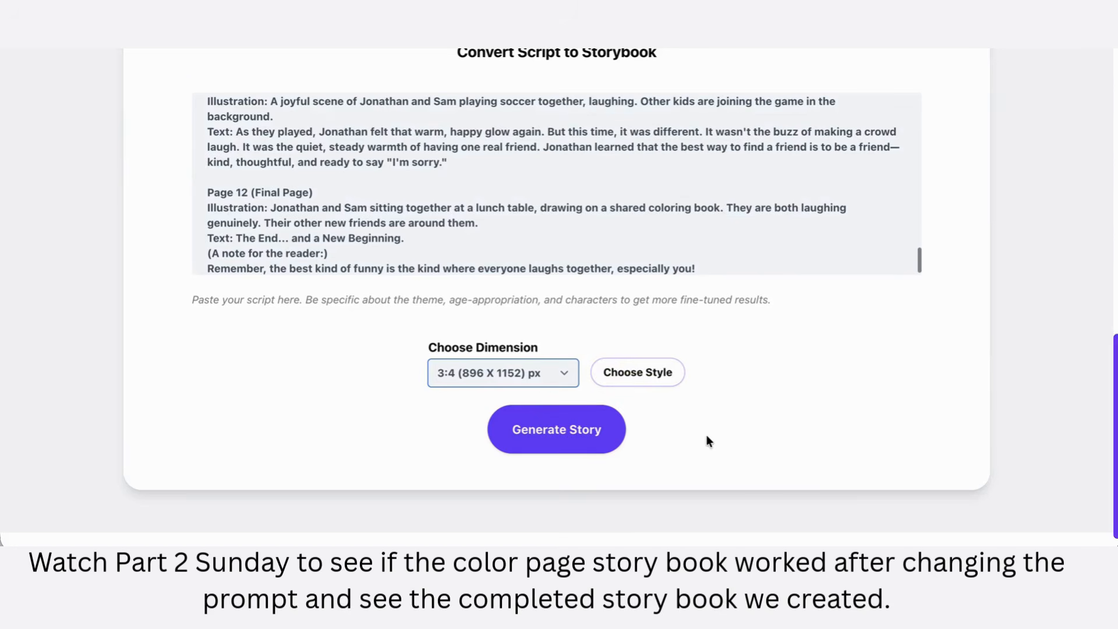
Choose the Doodle Style Illustration style for the storybook and generate the story
click(648, 377)
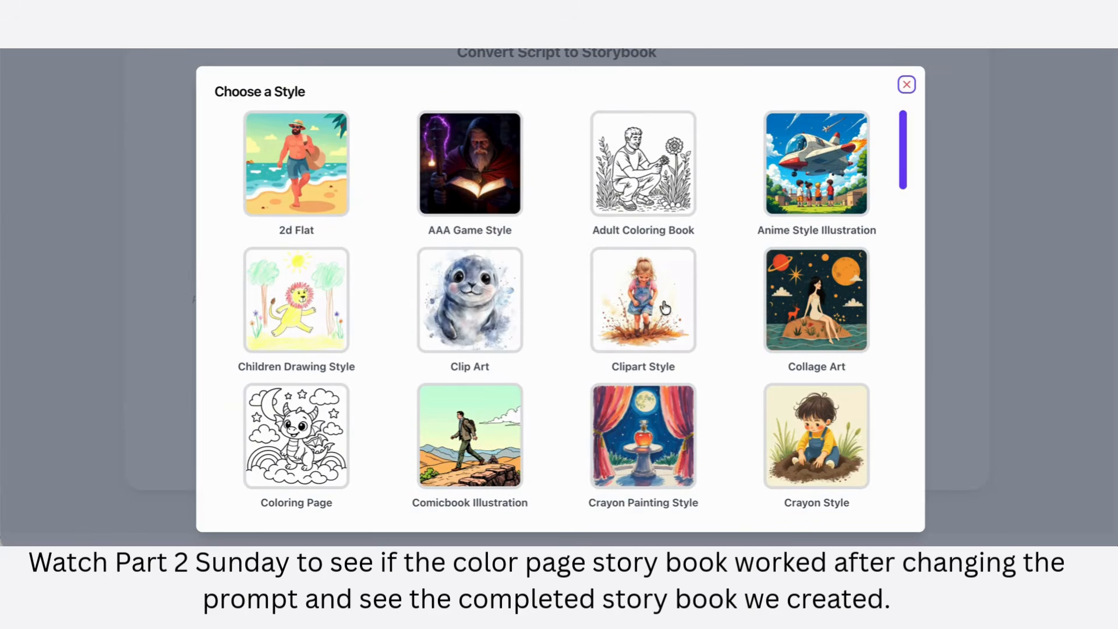
scroll(635, 381, down, 2)
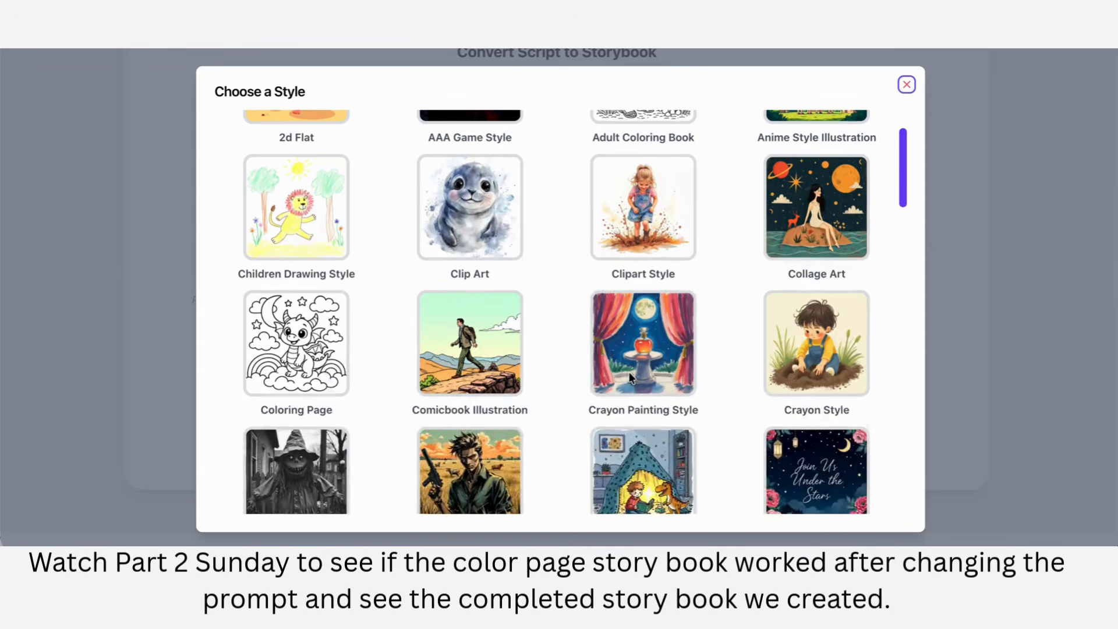
scroll(641, 391, down, 4)
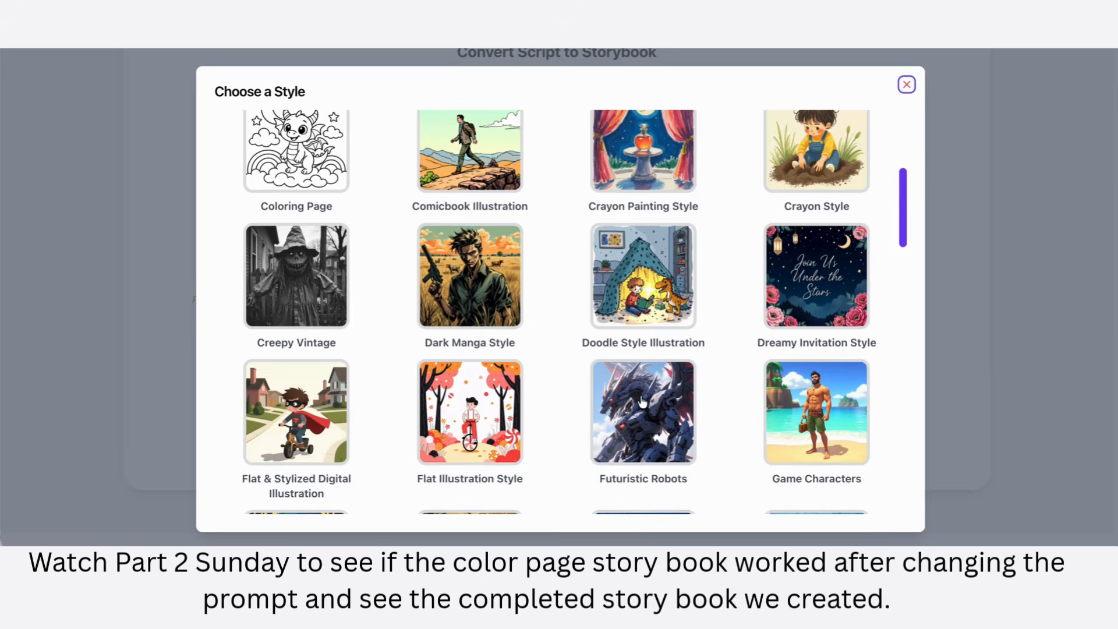
scroll(643, 396, up, 5)
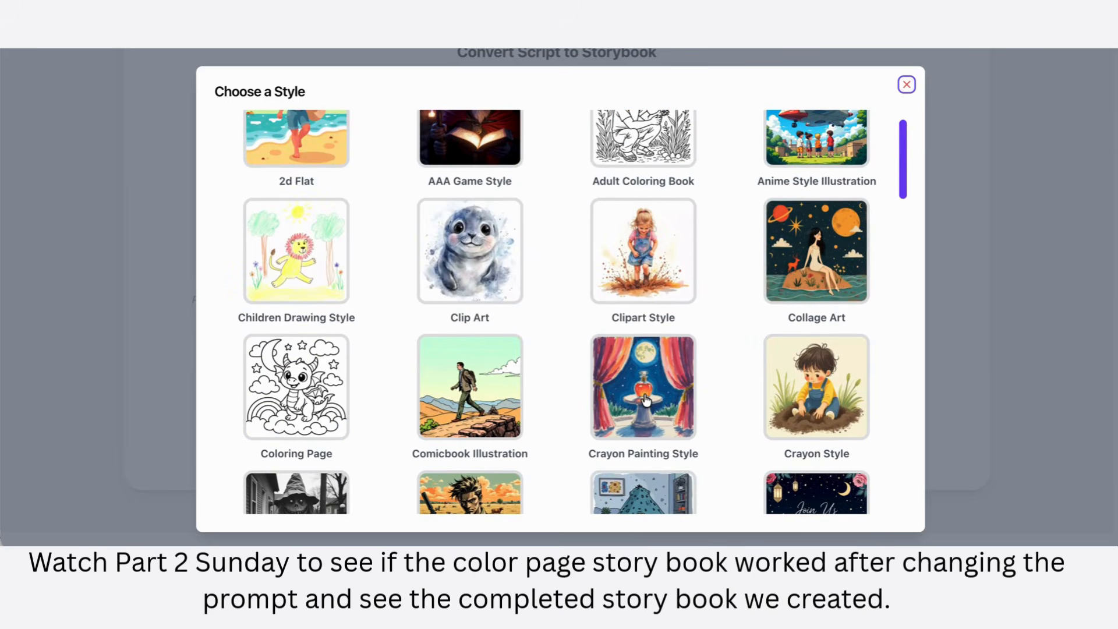
scroll(647, 399, up, 1)
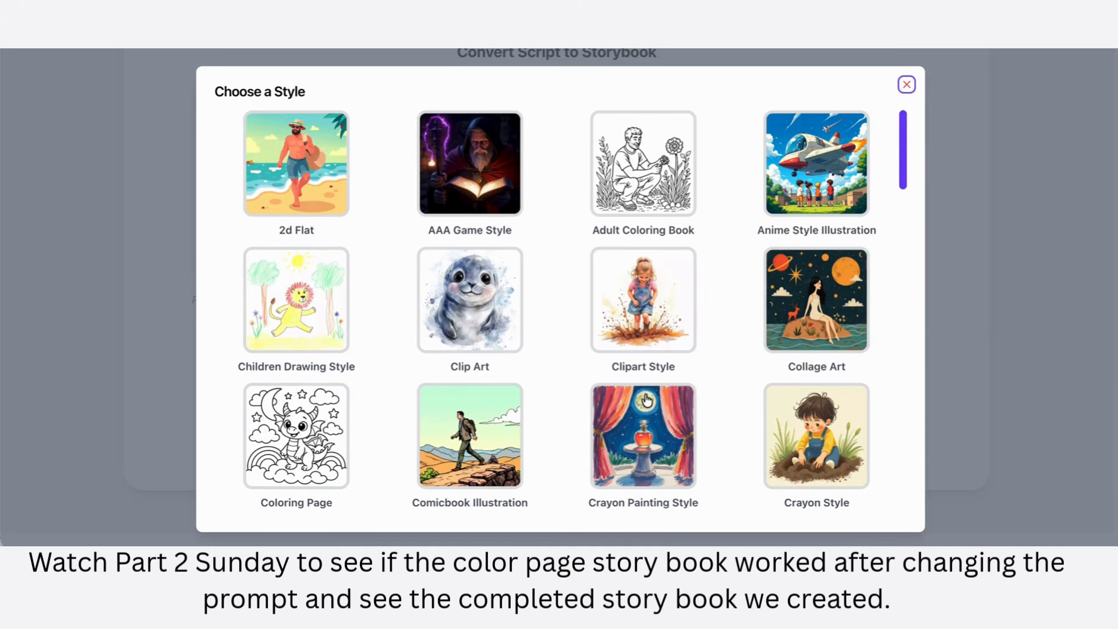
scroll(646, 399, down, 4)
scroll(649, 402, down, 2)
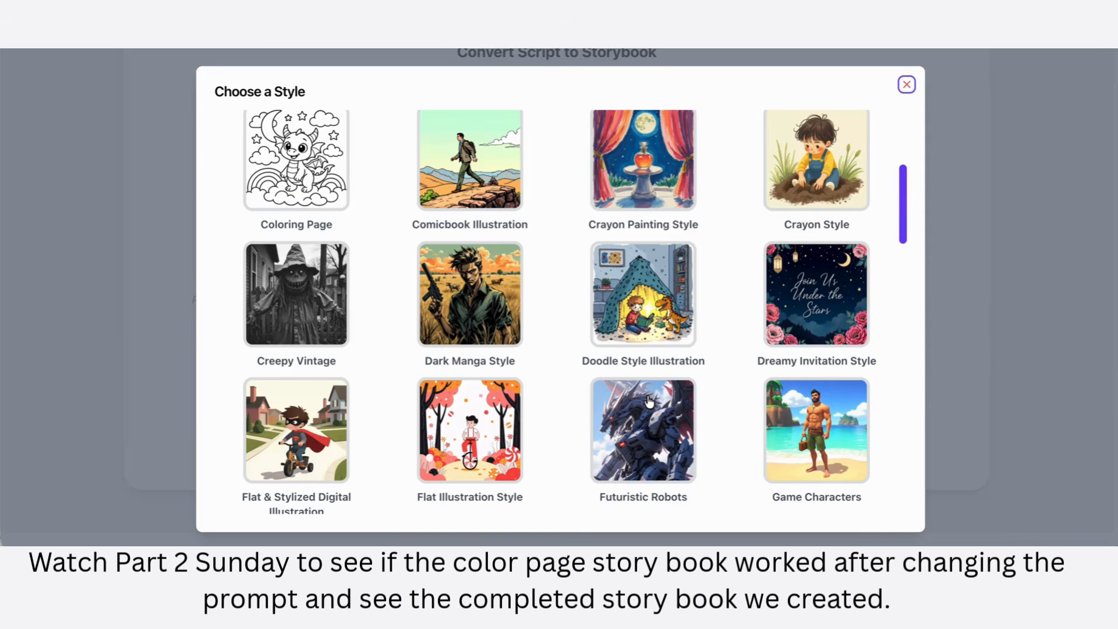
click(648, 300)
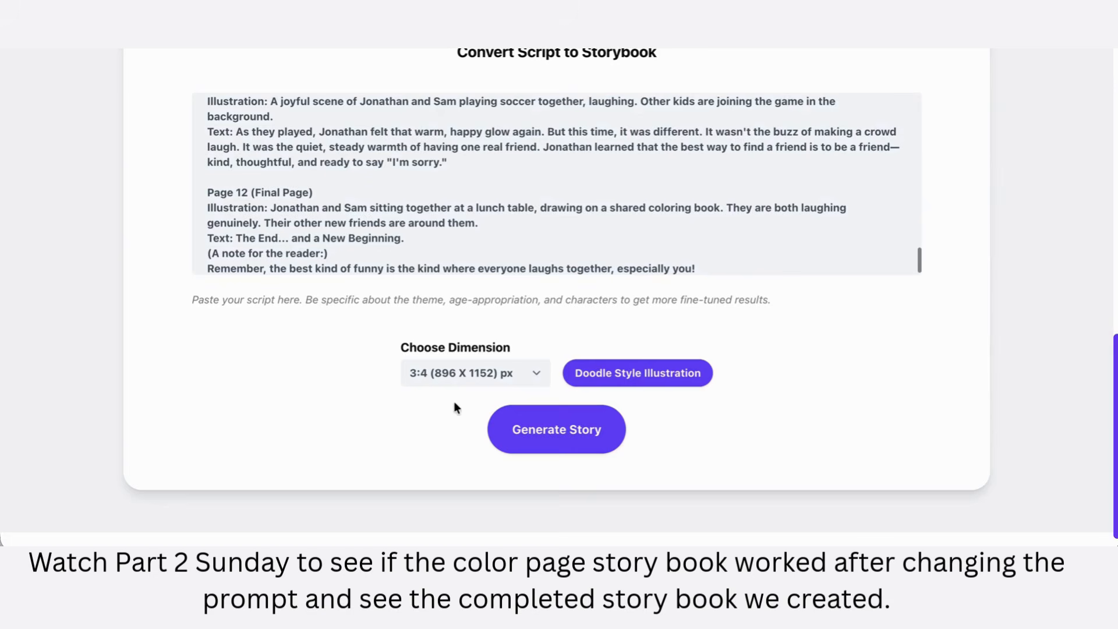
click(562, 443)
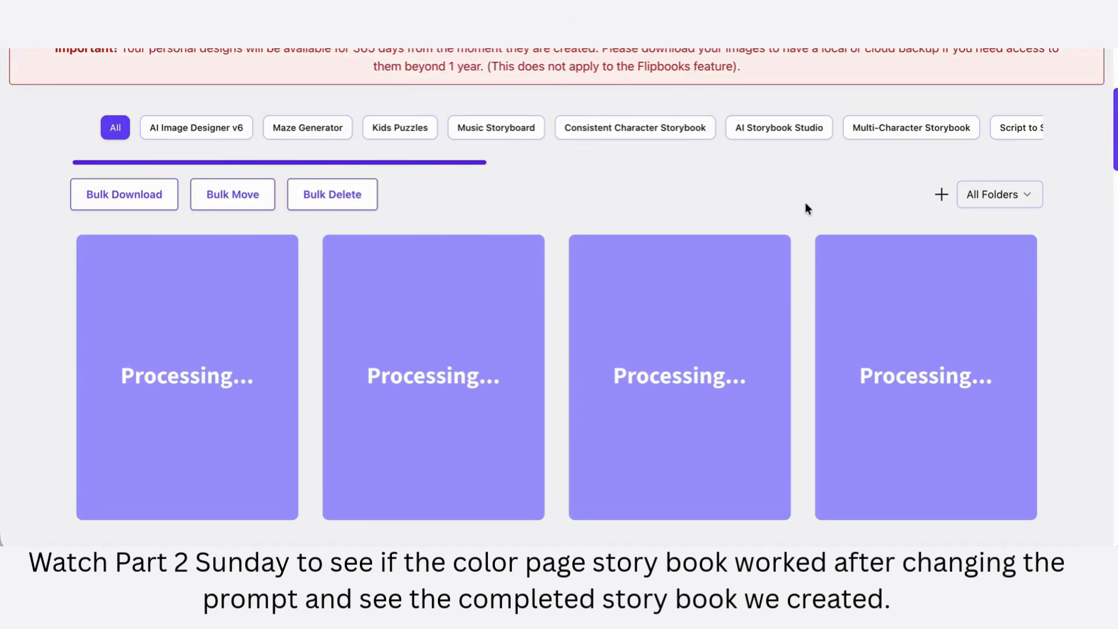
Check the storybook pages being processed among the personal designs and examine the generated illustrations from the cover onward
scroll(803, 258, down, 5)
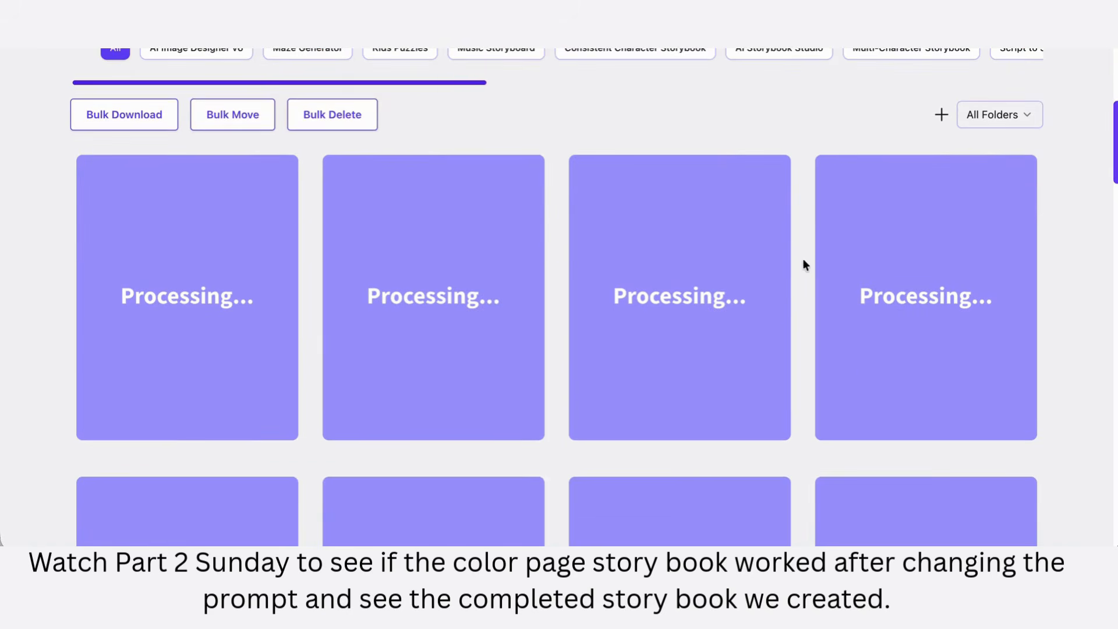
scroll(803, 282, down, 5)
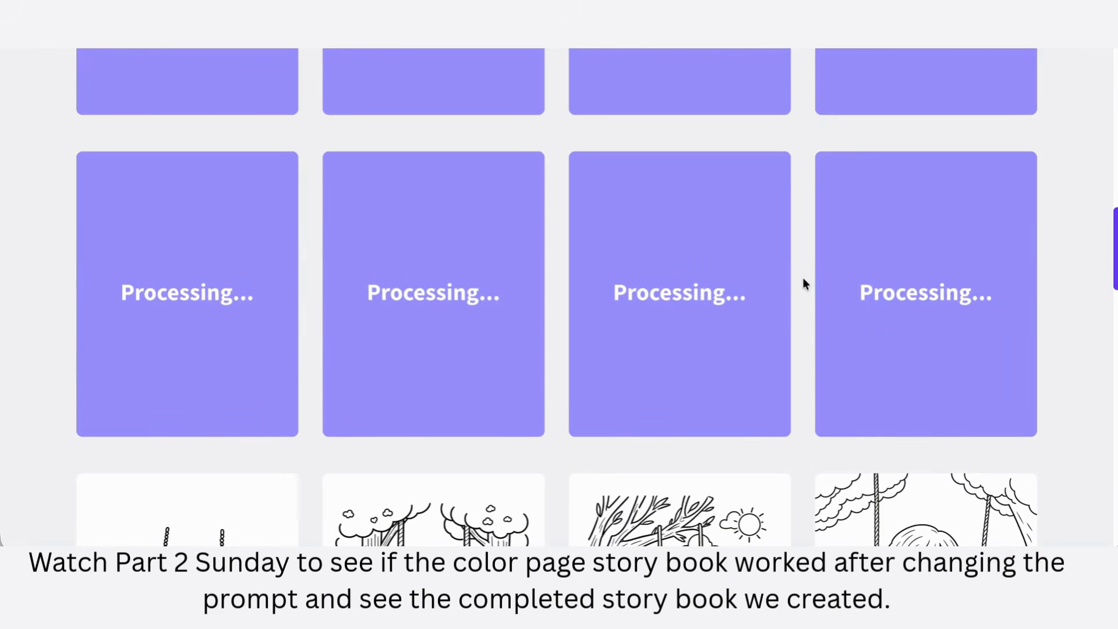
scroll(803, 278, up, 2)
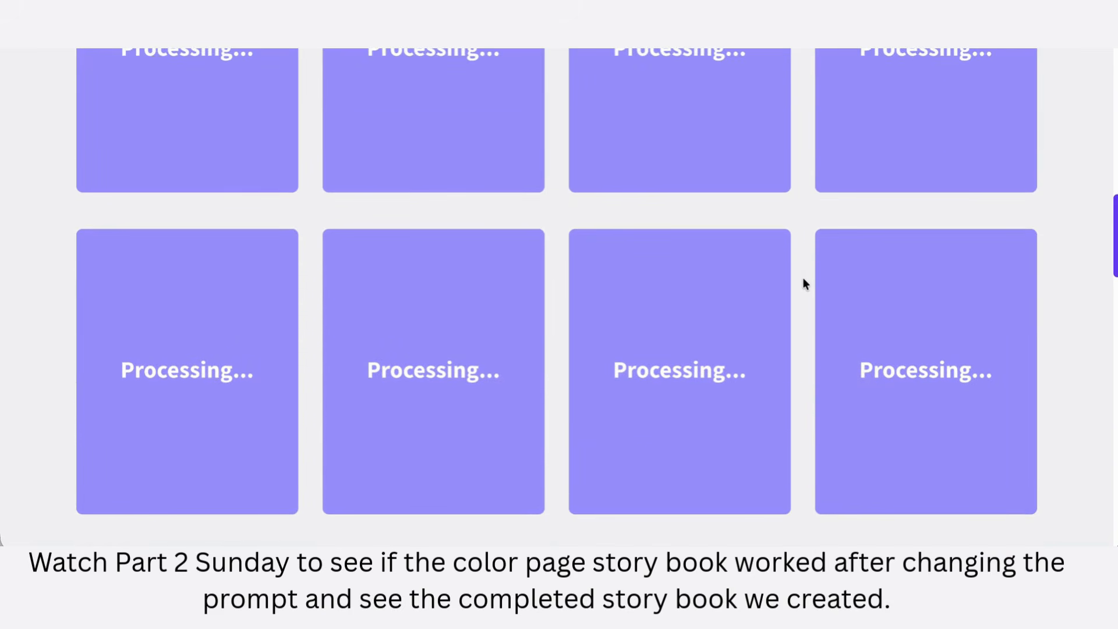
scroll(802, 284, up, 5)
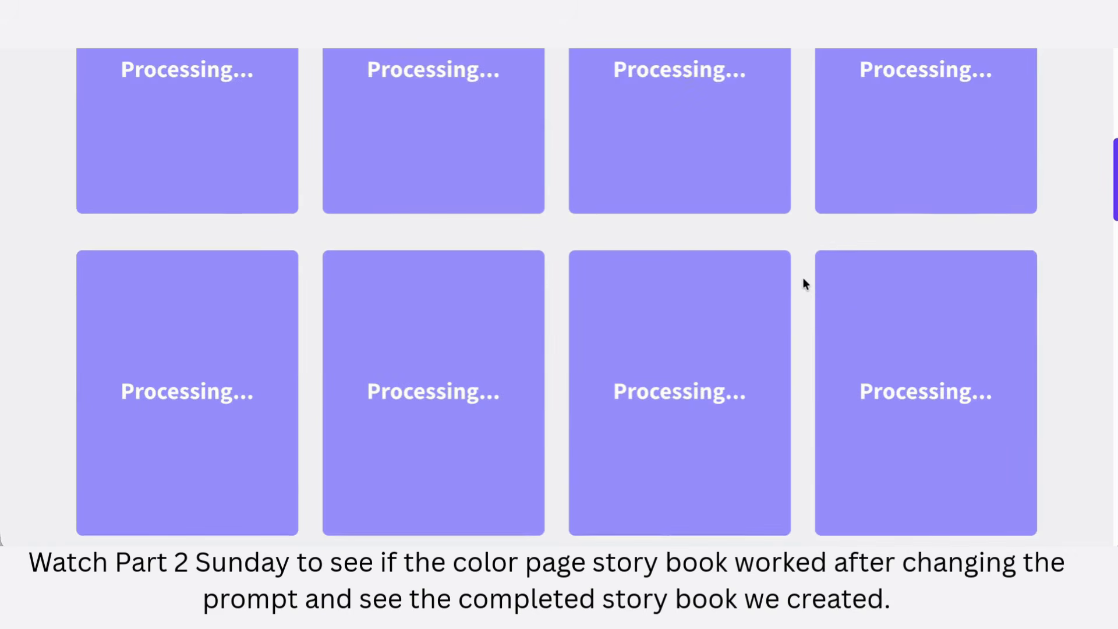
scroll(802, 283, up, 2)
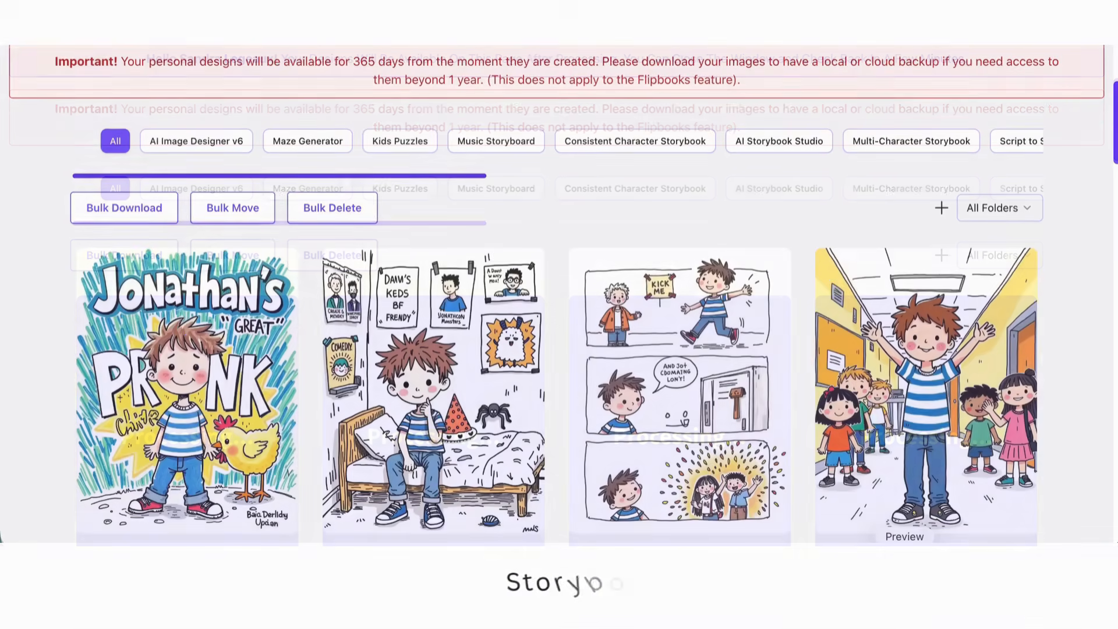
mouse_move(724, 446)
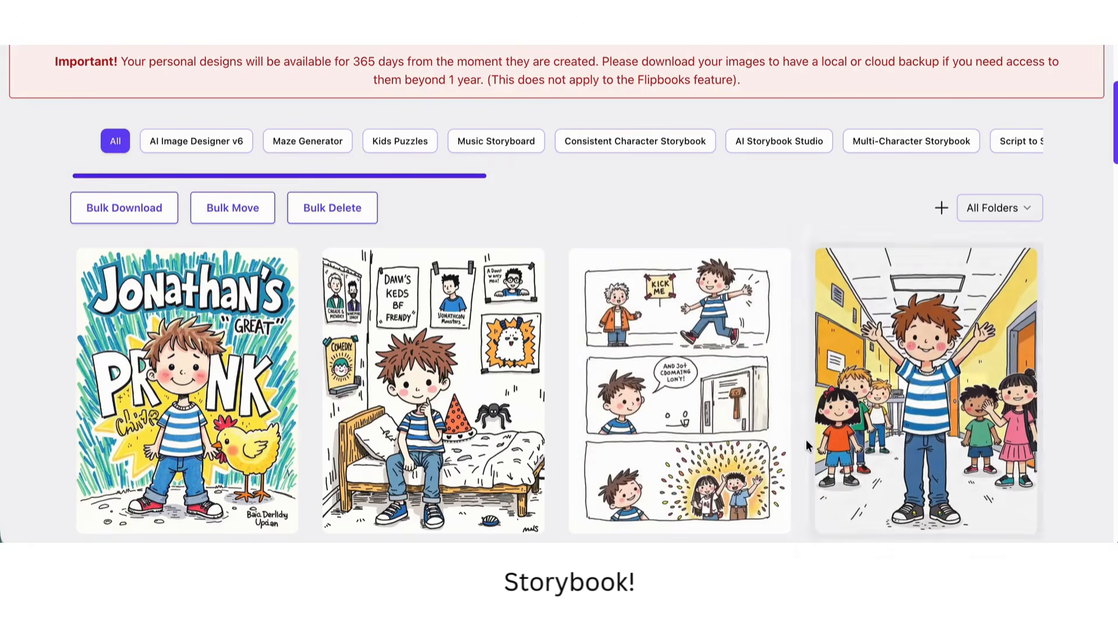
mouse_move(682, 434)
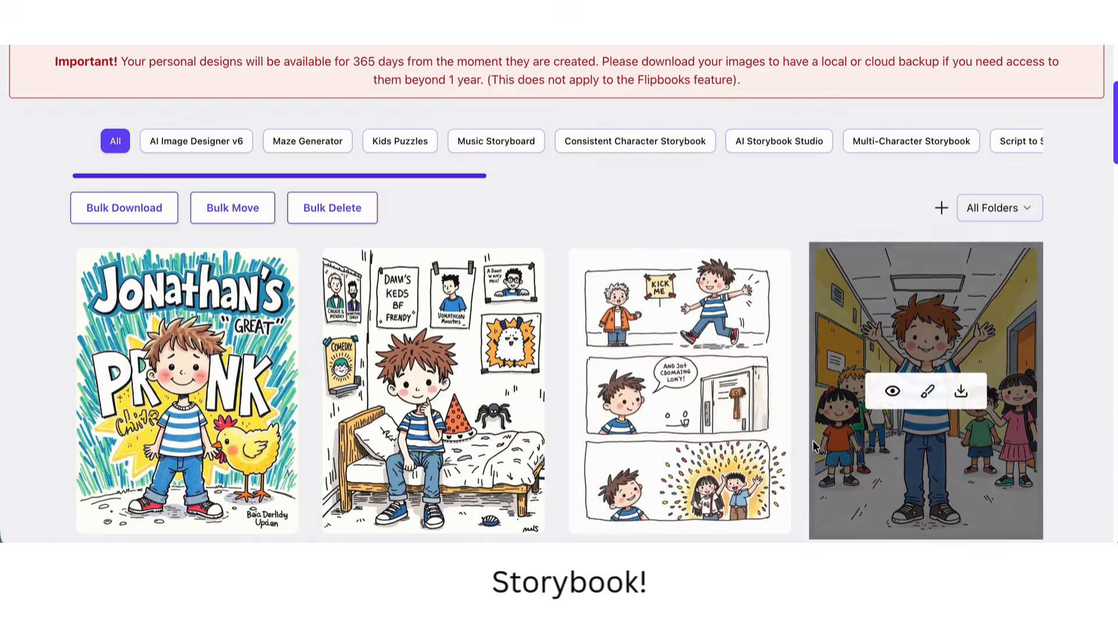
scroll(812, 439, down, 4)
scroll(810, 441, down, 2)
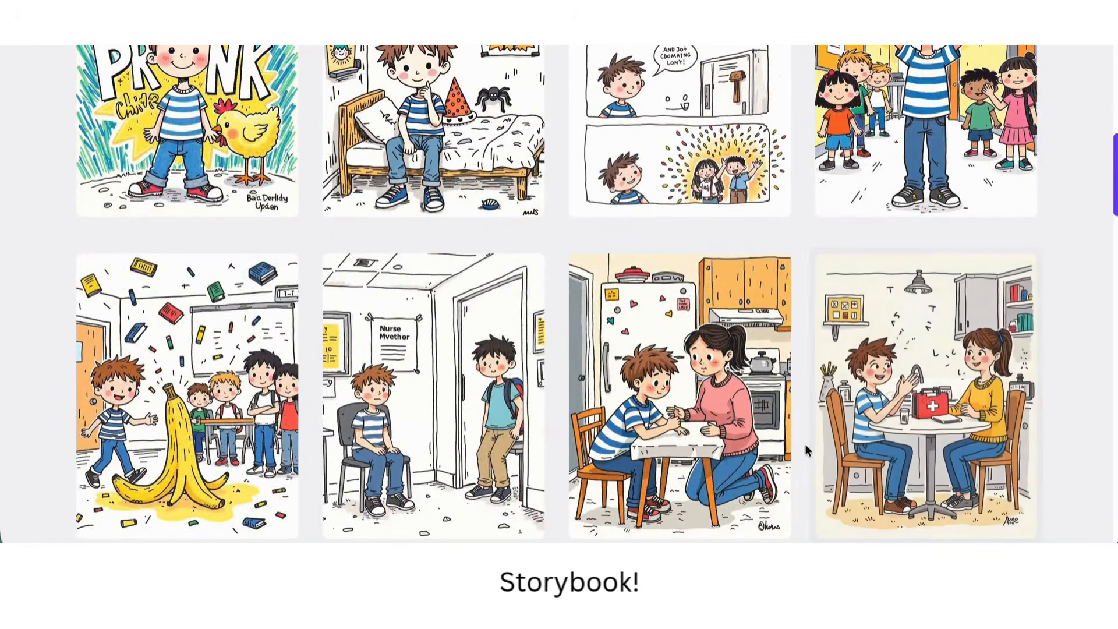
scroll(806, 448, down, 3)
scroll(711, 357, down, 1)
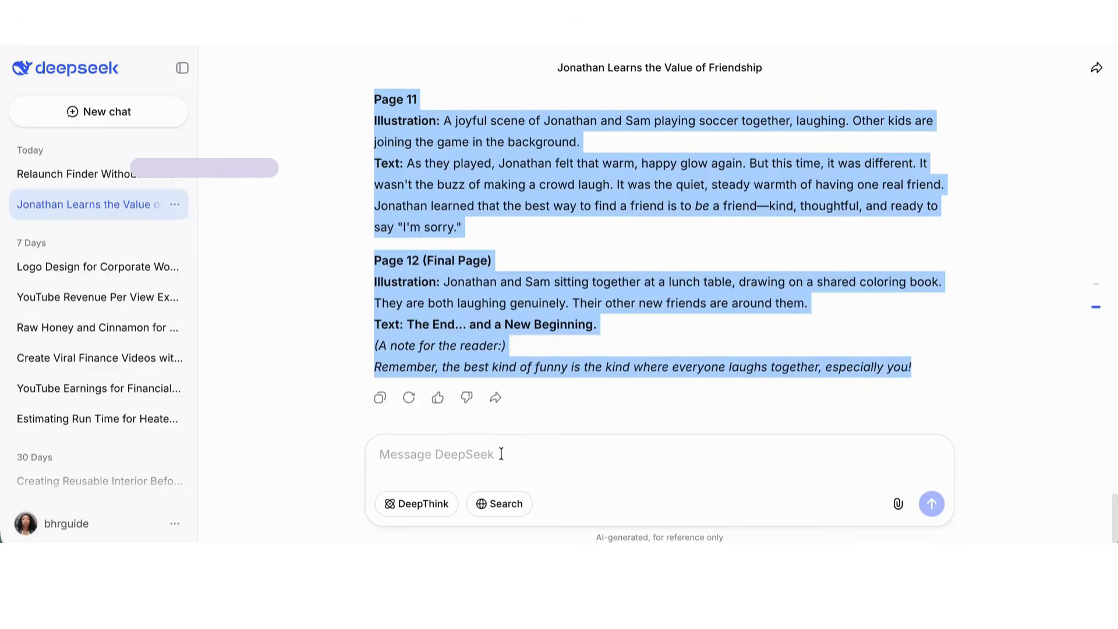
Switch to the DeepSeek chat and begin a new message with "Thank so much for the story"
click(501, 454)
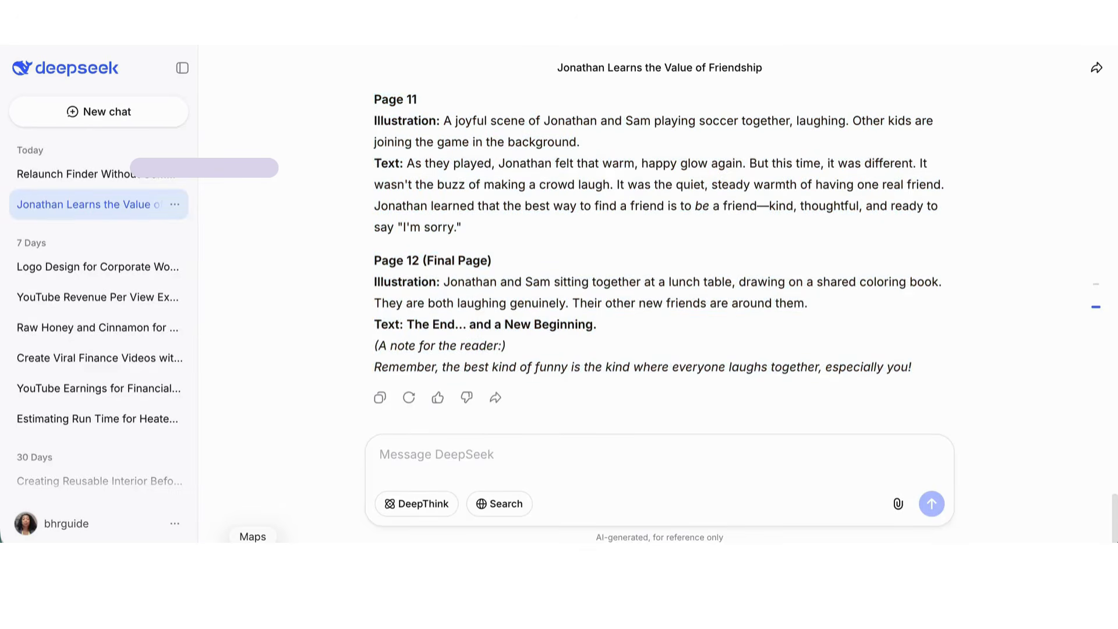
text(Thank)
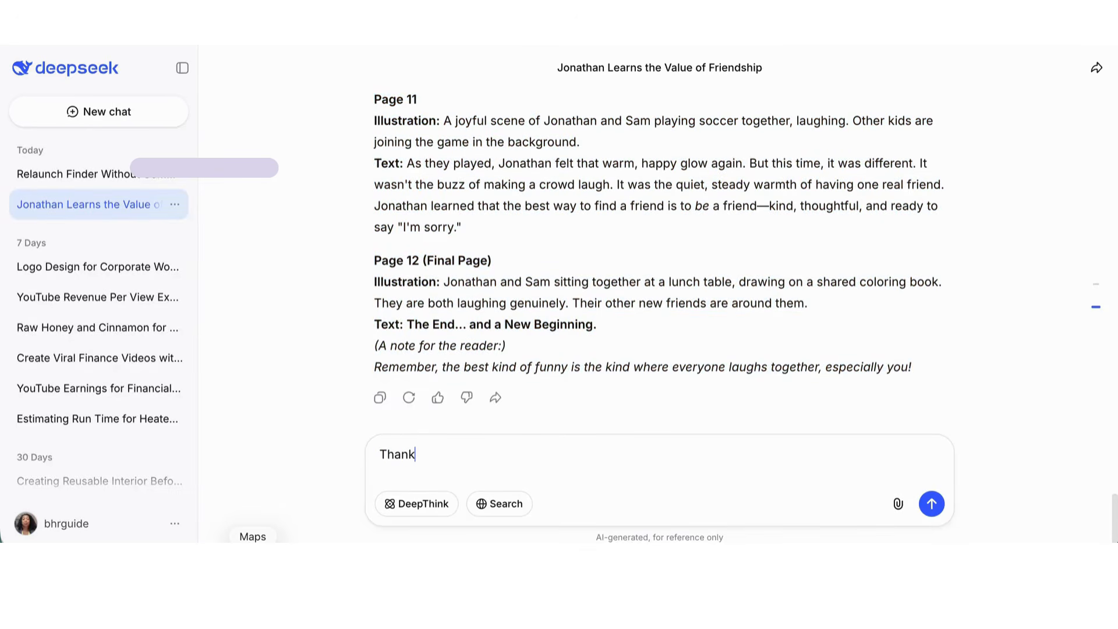
text( so much for h)
text(te s)
key(BackSpace)
key(BackSpace)
key(BackSpace)
key(BackSpace)
key(BackSpace)
text(the story )
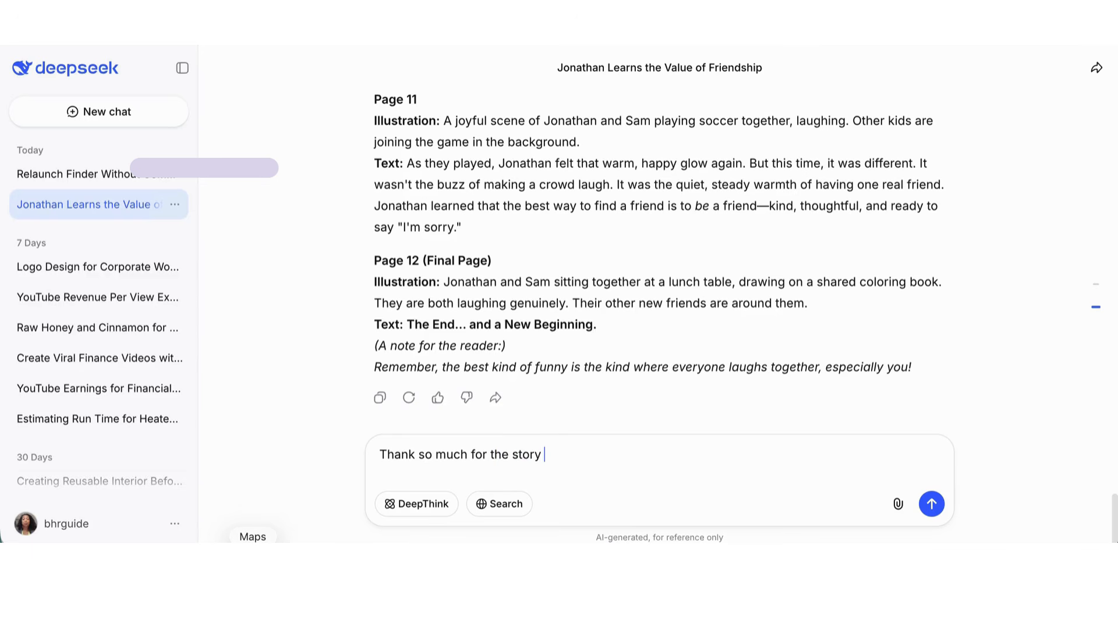
Continue the message with "line but I wanted the picture to comeout as coloring pages not colored images. can you reqrite another story"
text(line but I wanted the pic)
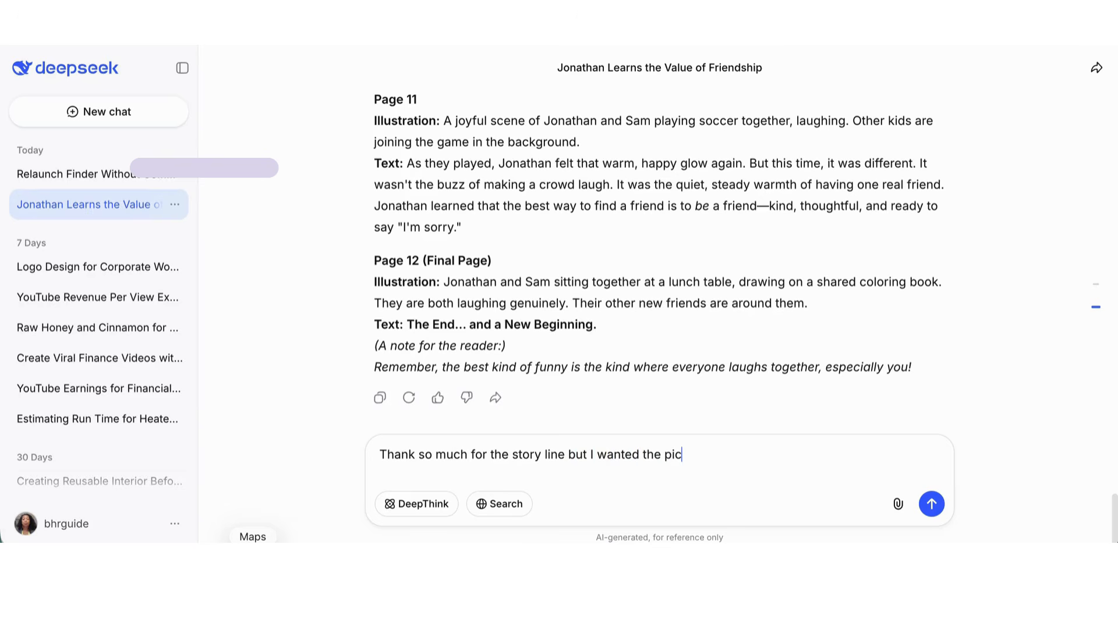
text(ture to comeout as)
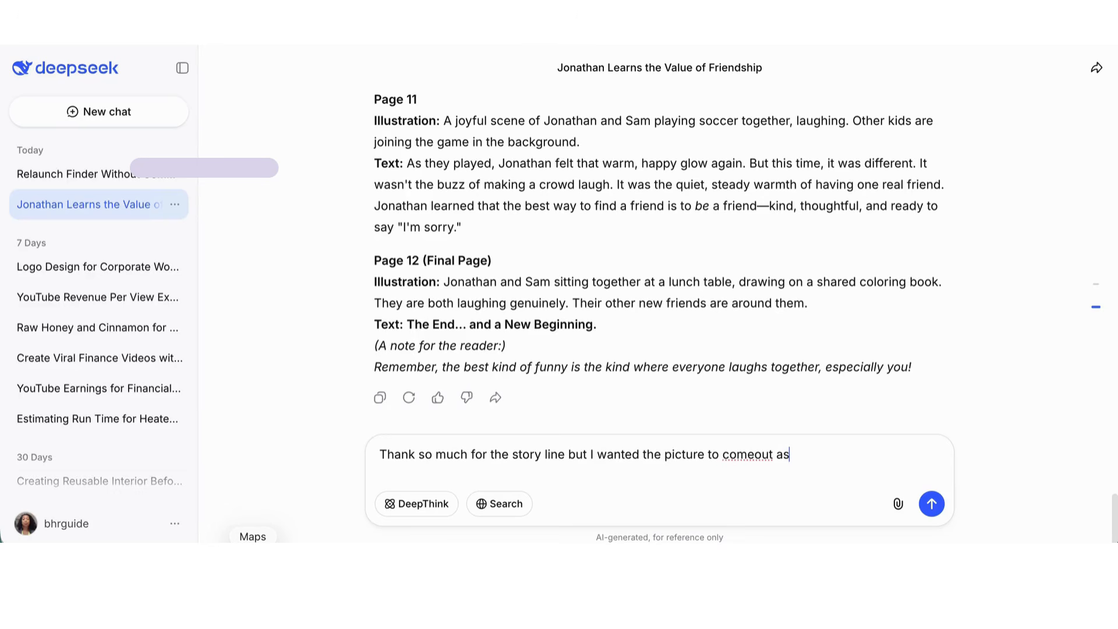
text( coloring pages not )
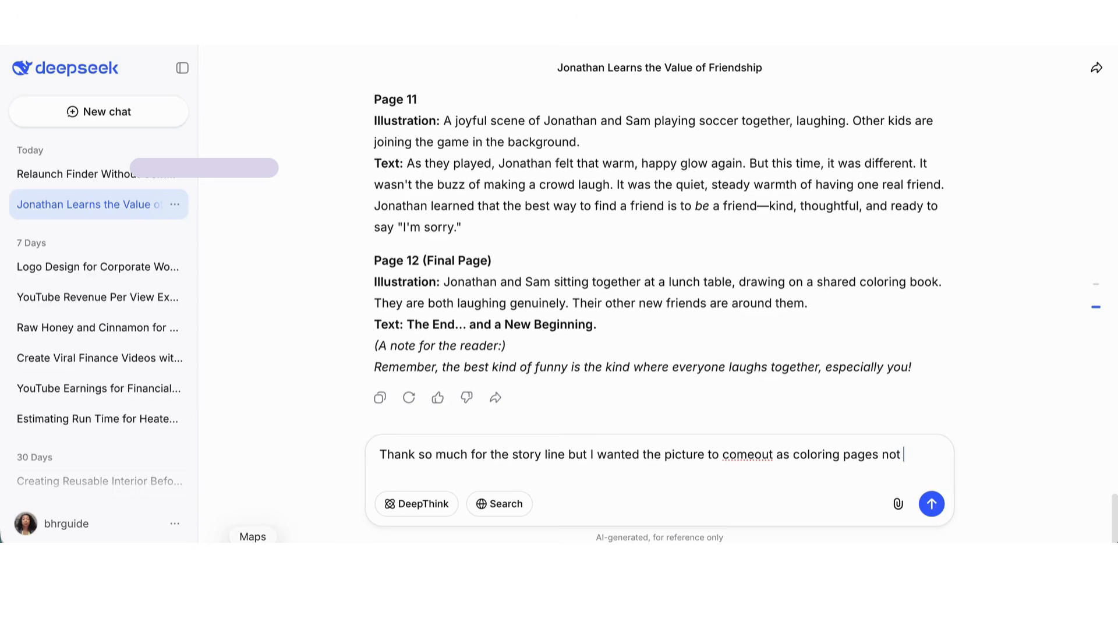
text(colored images. can you)
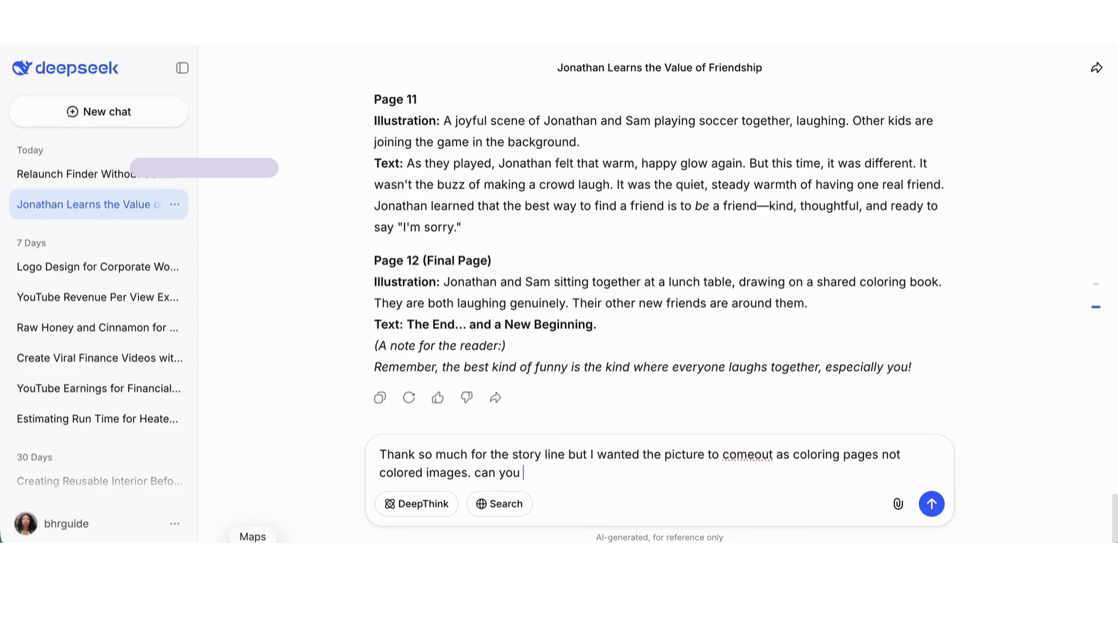
text( q)
key(BackSpace)
text(reqrite another story)
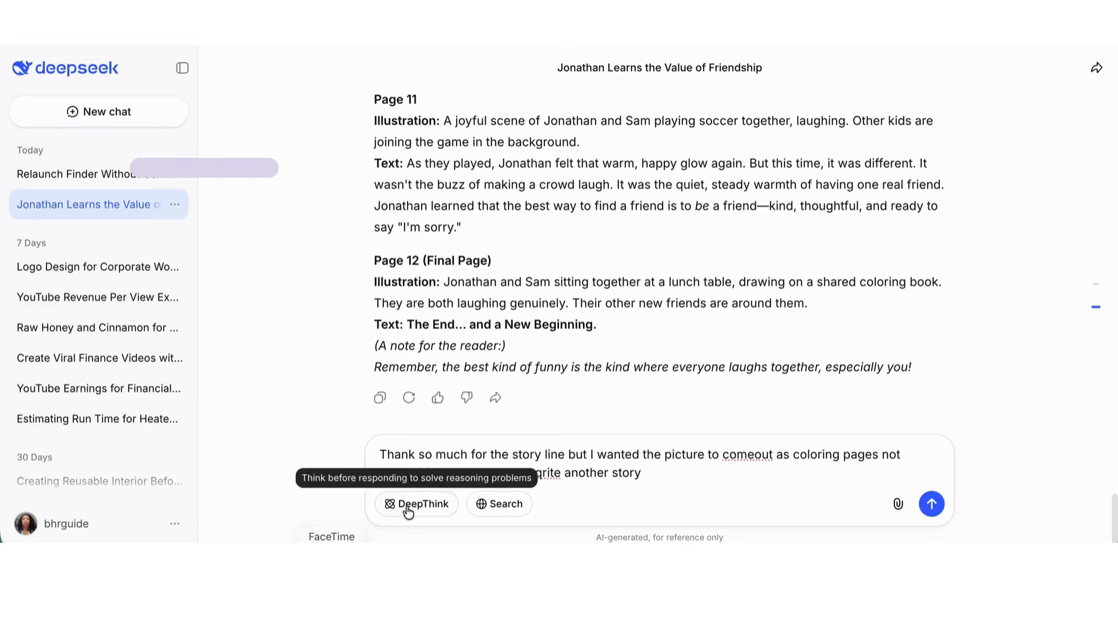
Correct the two misspellings in the unsent message to "rewrite" and "come out"
click(542, 472)
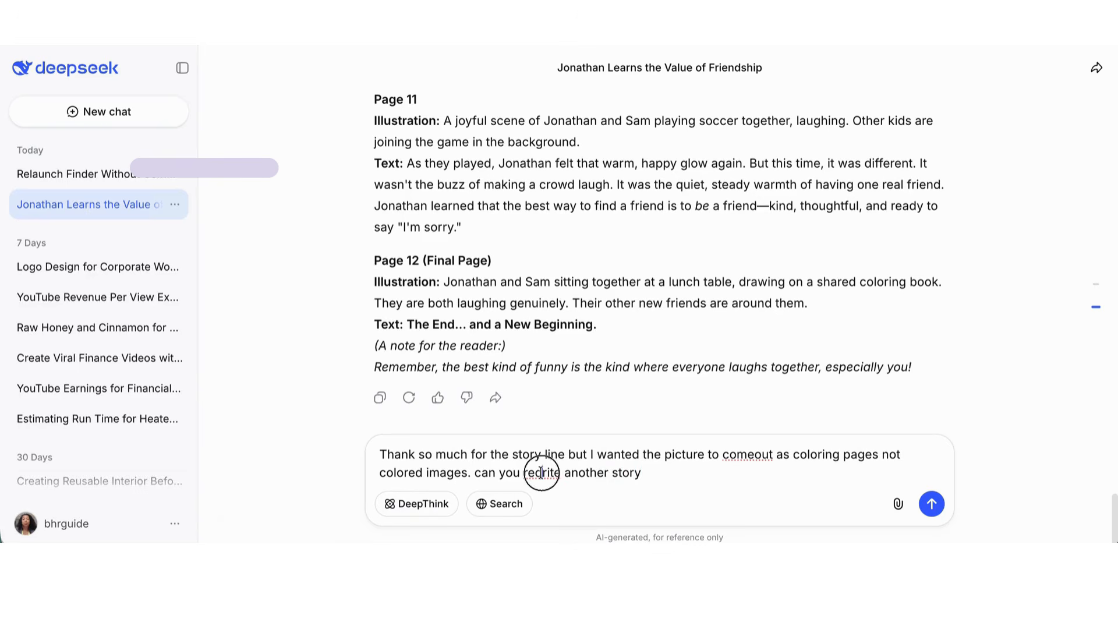
key(BackSpace)
text(w)
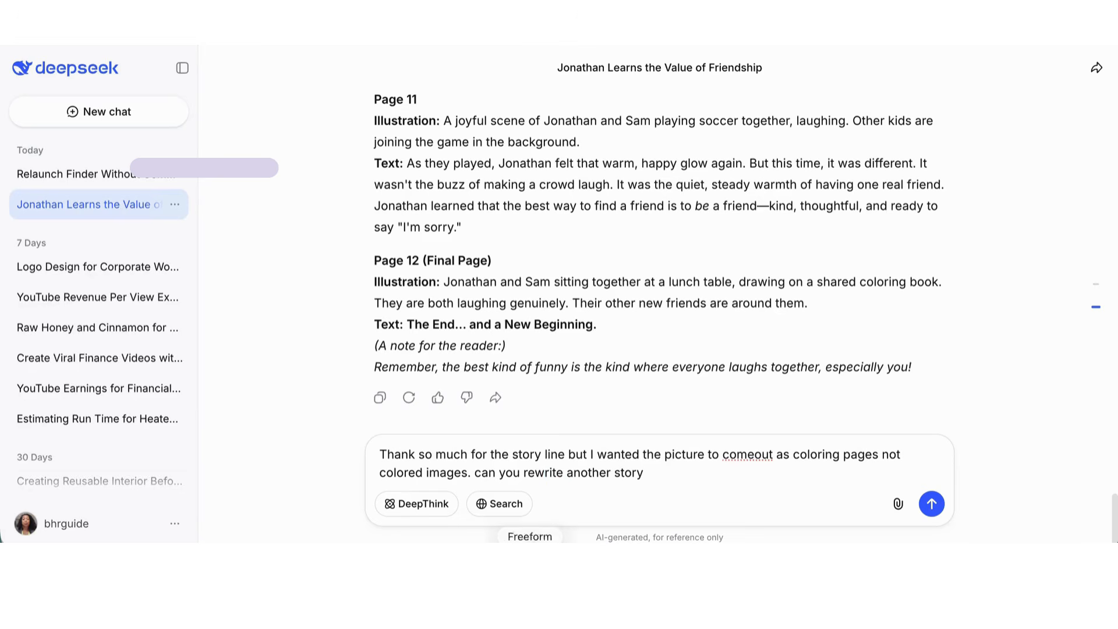
click(652, 474)
click(756, 454)
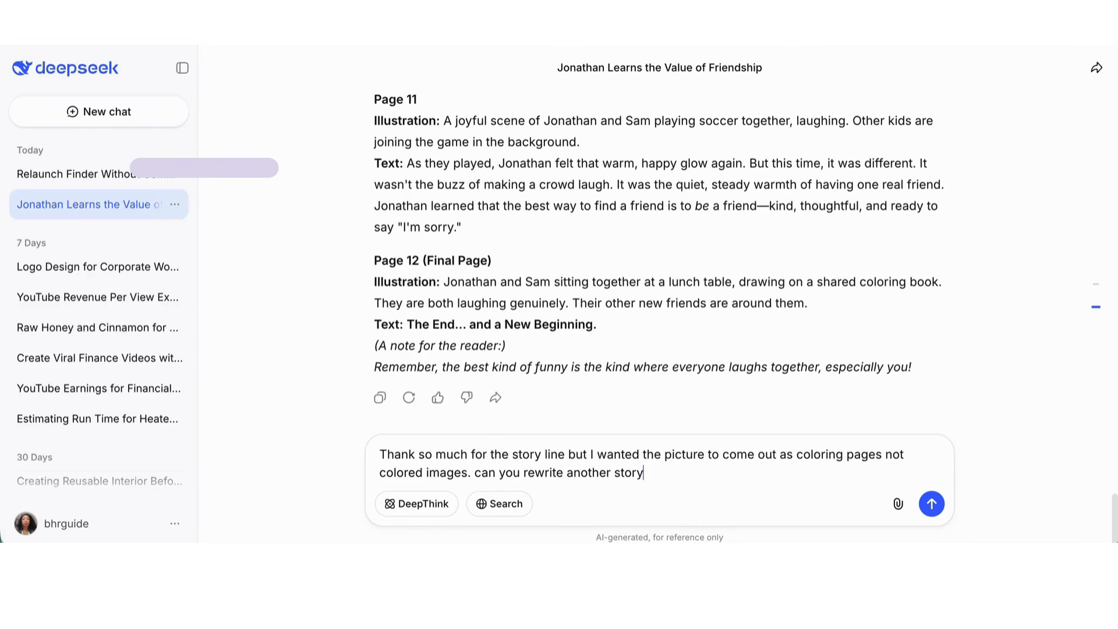
Continue the unsent message with "about a little girl name Sarah who is afraid to read out loud in class because she is not confident"
text(about a little girl name Sa)
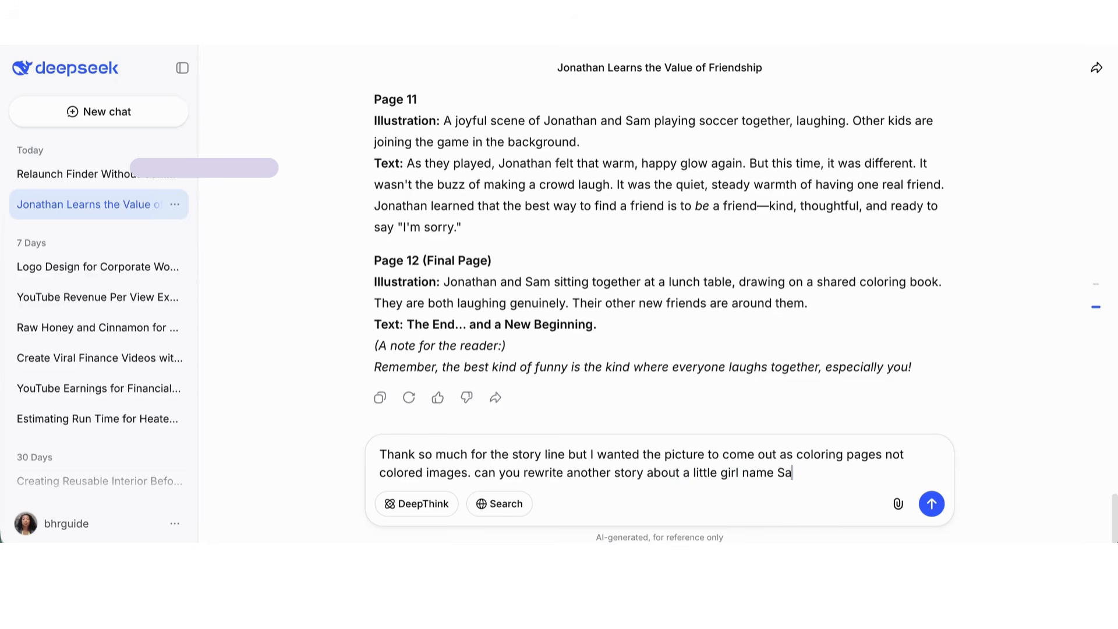
text(rah who is afraid to read out lo)
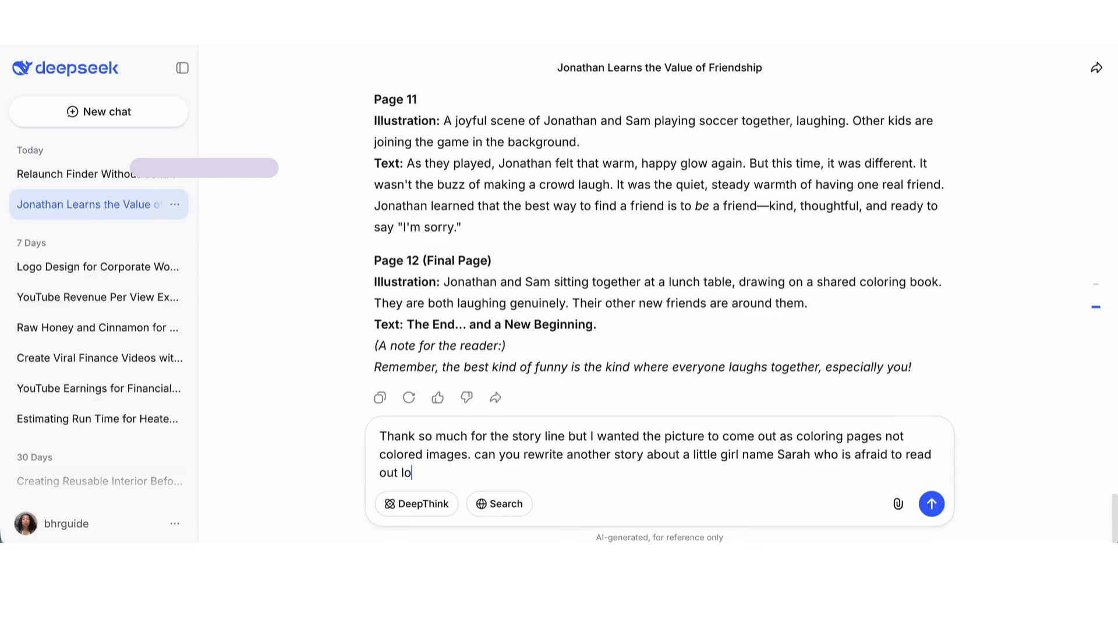
text(u)
text(d in cal)
key(BackSpace)
key(BackSpace)
text(lass because)
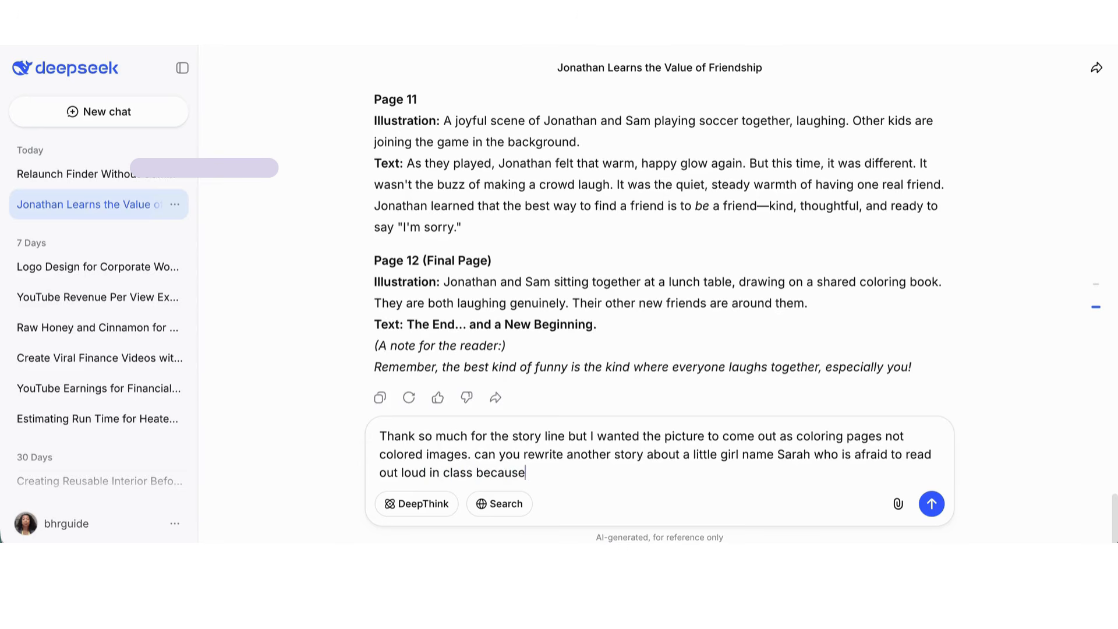
text( she is not confident)
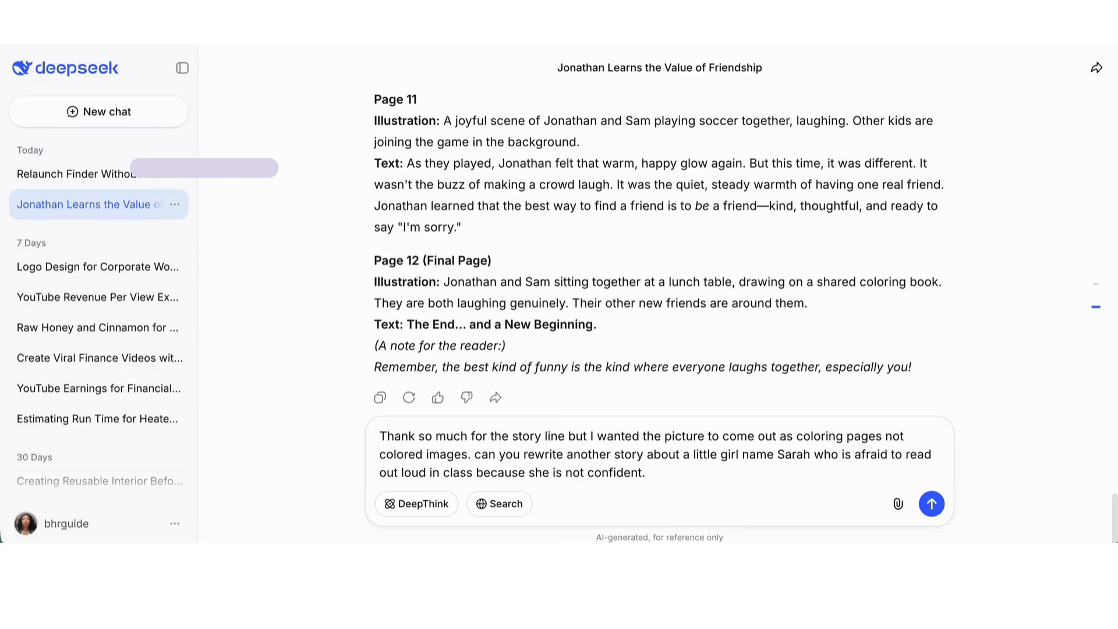
End the sentence with a period and begin the next one with "First I need you to generate the"
text(. Fris)
text(t I)
key(BackSpace)
key(BackSpace)
key(BackSpace)
text(irst I need tyou to generate the )
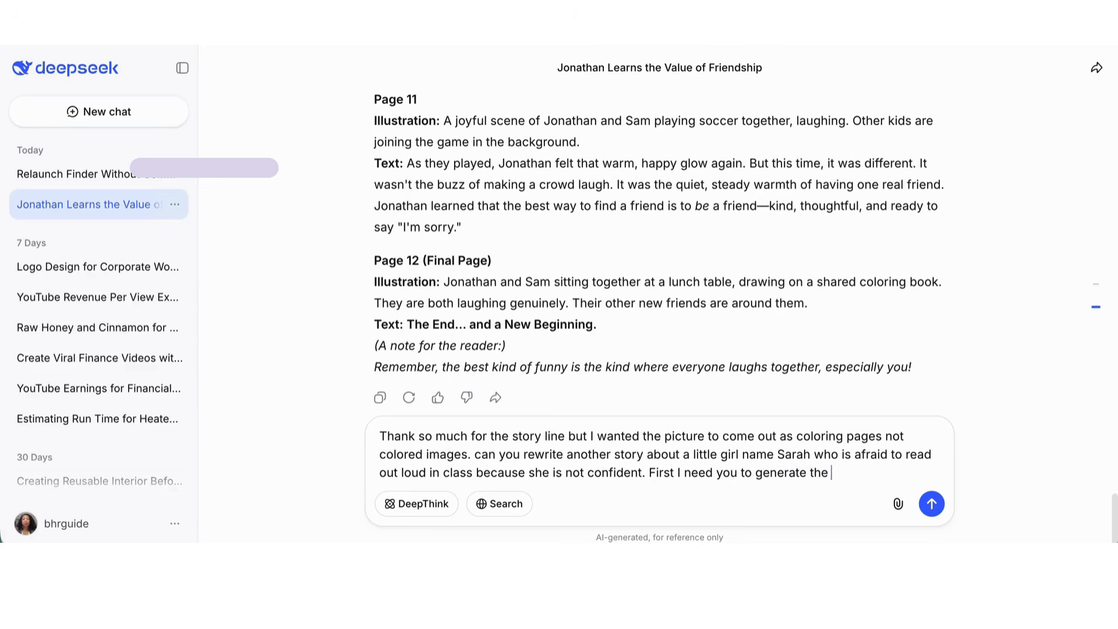
Complete the request with "story and then generate the image of coloring pages with the images.", correcting the spelling of "images"
text(story and then gene)
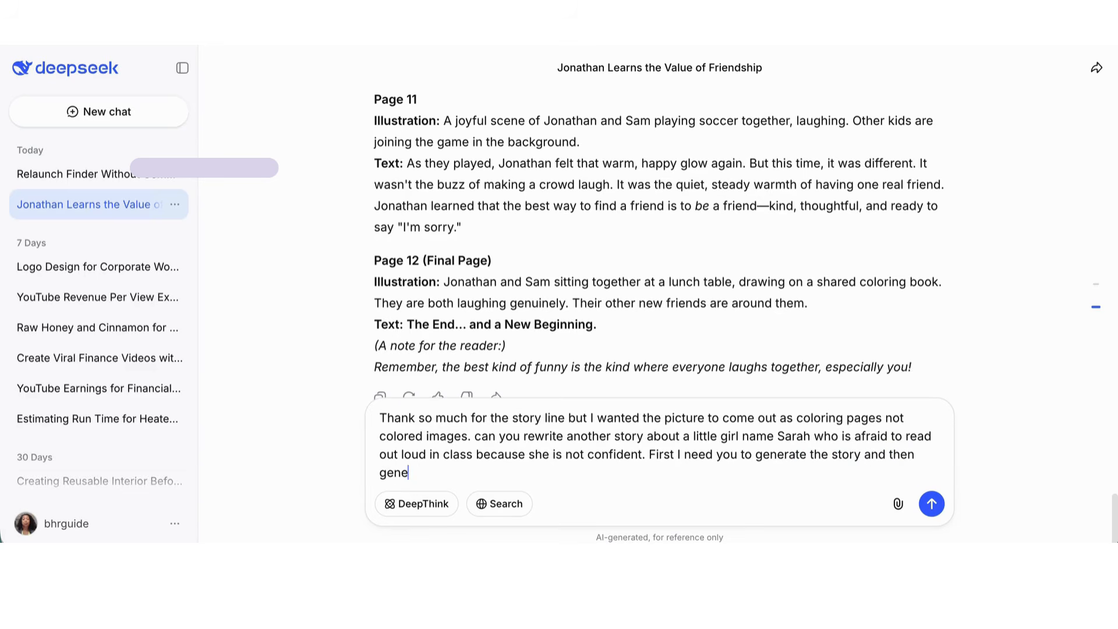
text(rate the image of colr)
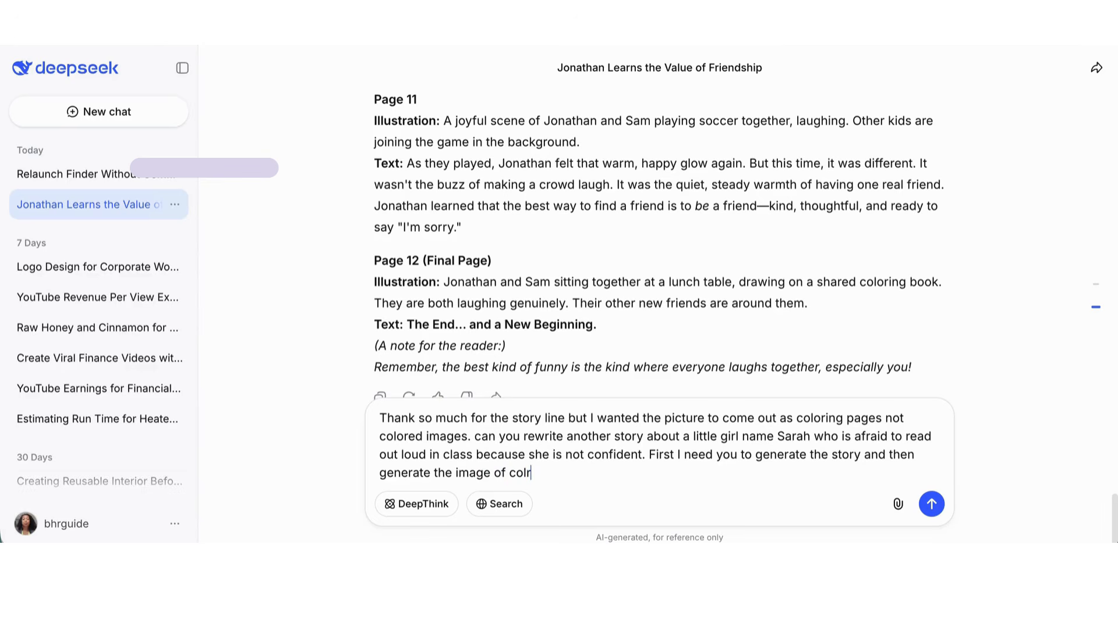
key(BackSpace)
text(oring pages with the)
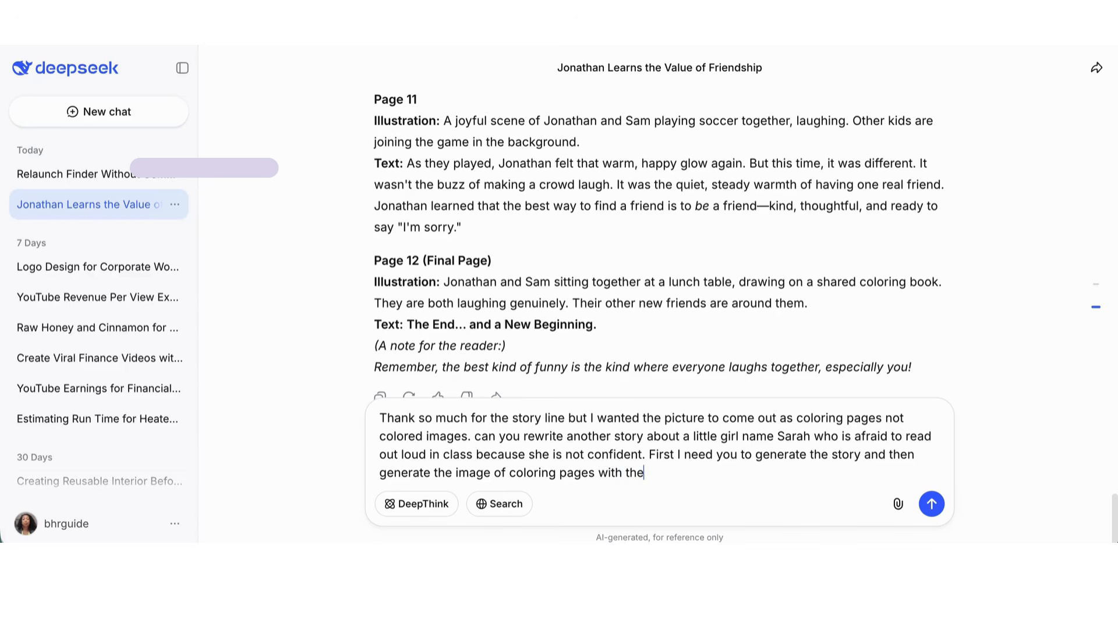
text( imges.)
click(652, 475)
click(660, 474)
text(a)
Review the conversation back to the first prompt and highlight its opening instruction about acting as a story book illustrator
scroll(726, 330, up, 3)
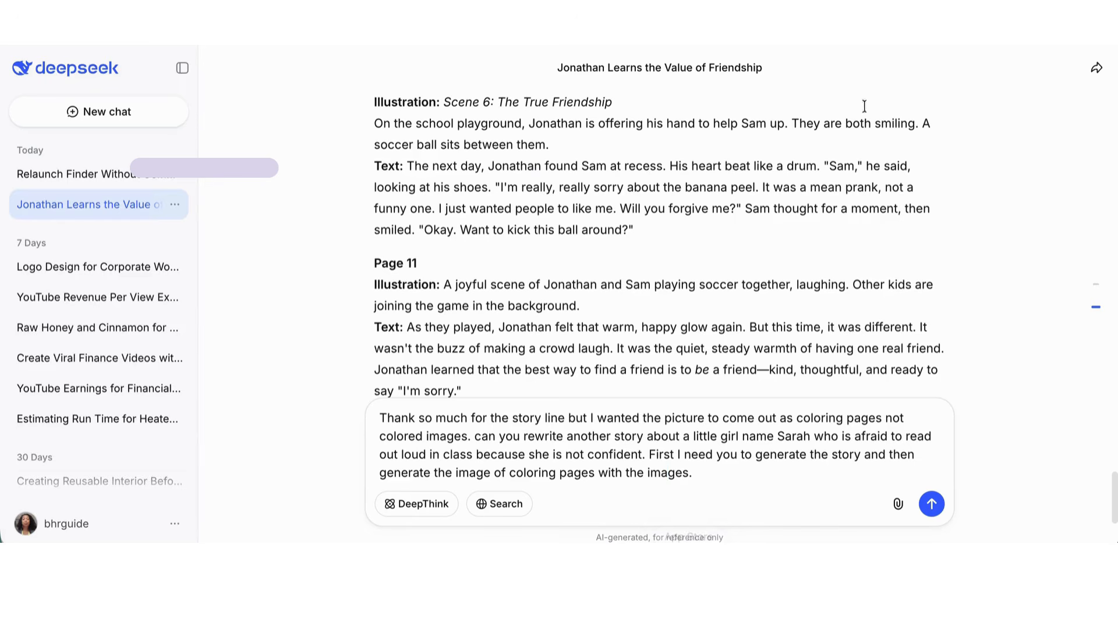
scroll(706, 225, up, 8)
scroll(728, 229, up, 10)
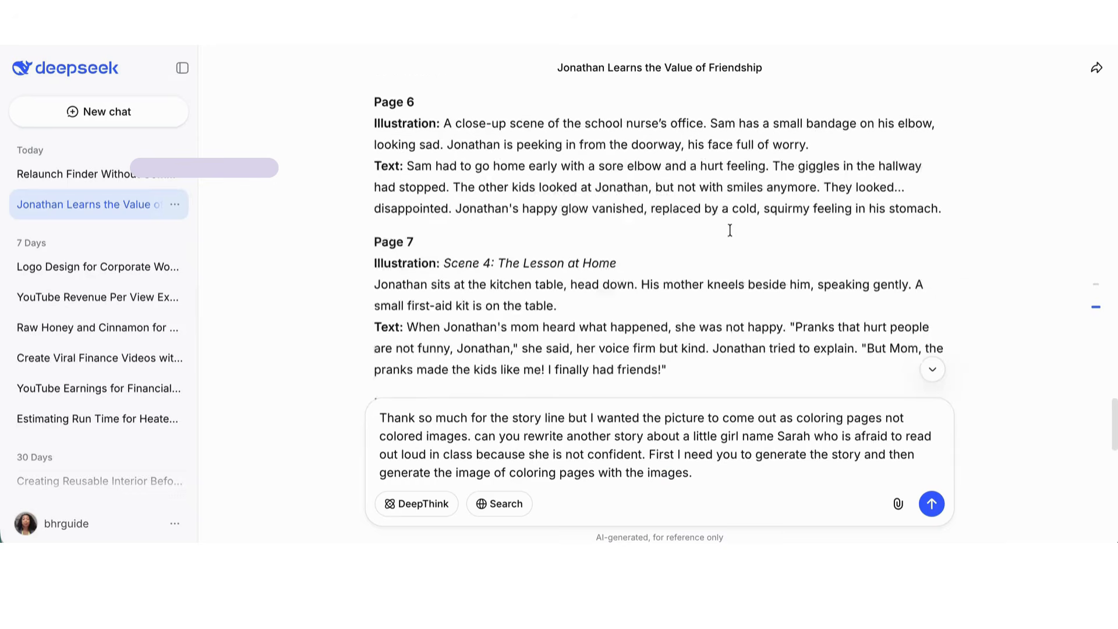
scroll(732, 228, up, 10)
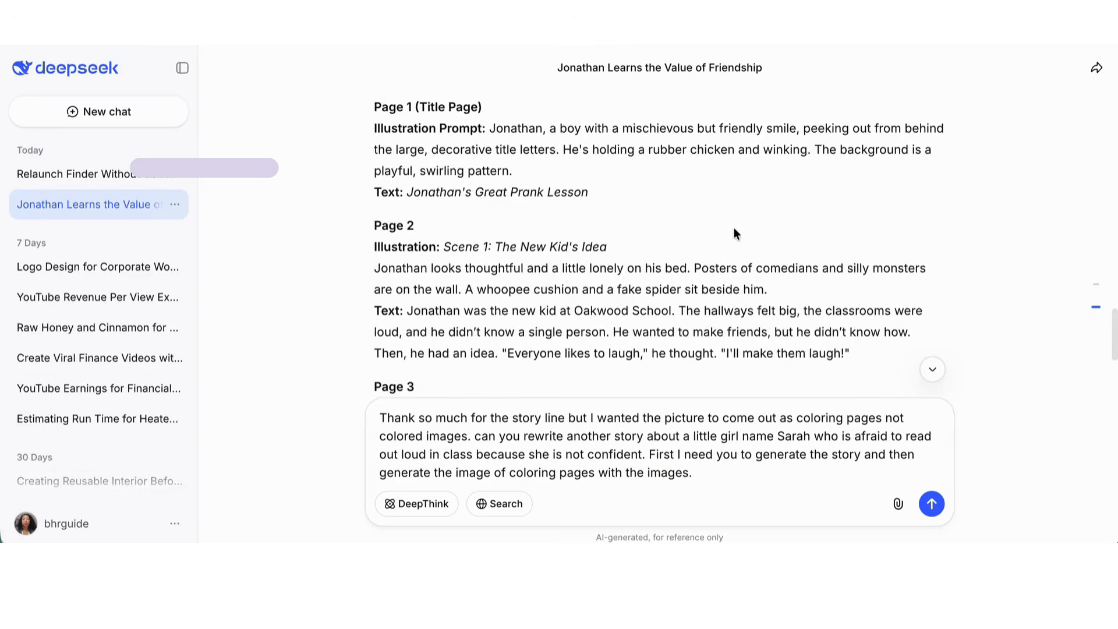
scroll(736, 221, up, 10)
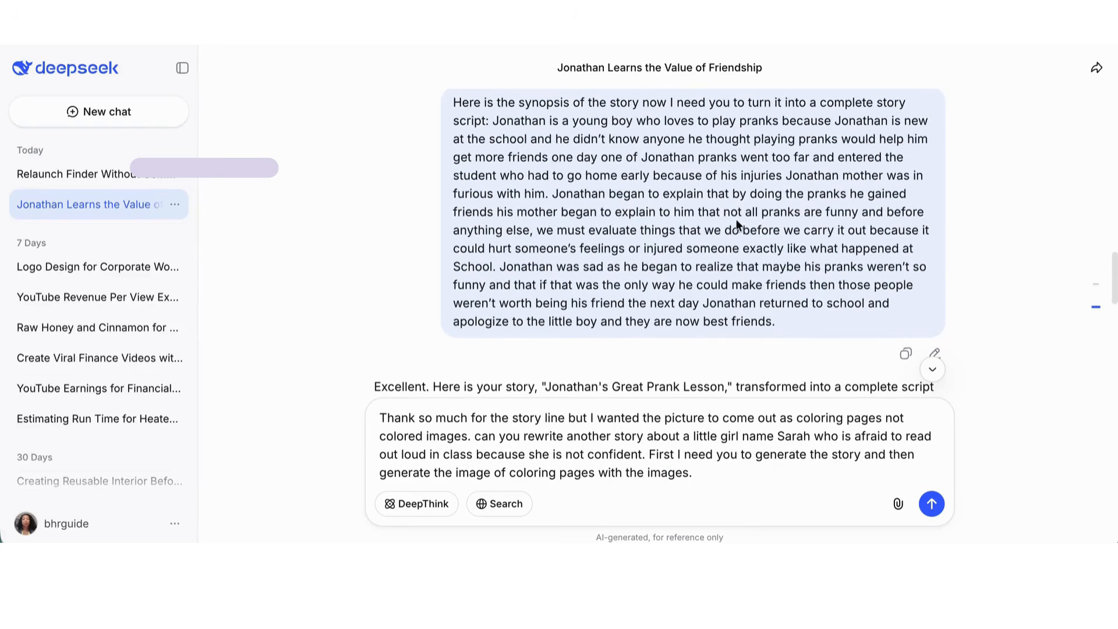
scroll(704, 225, up, 12)
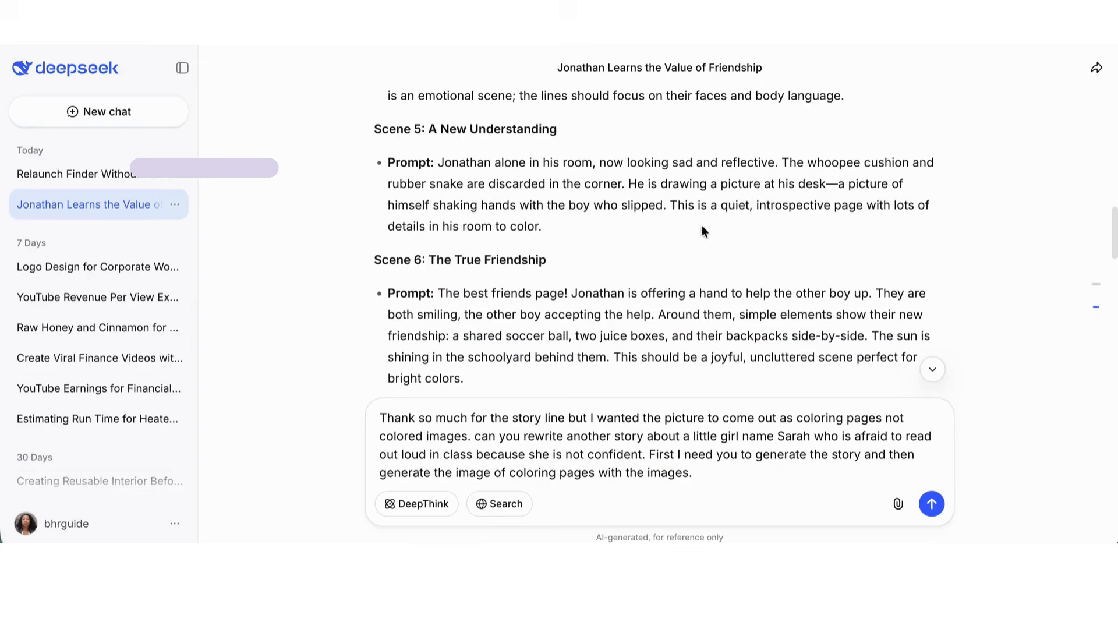
scroll(709, 225, up, 8)
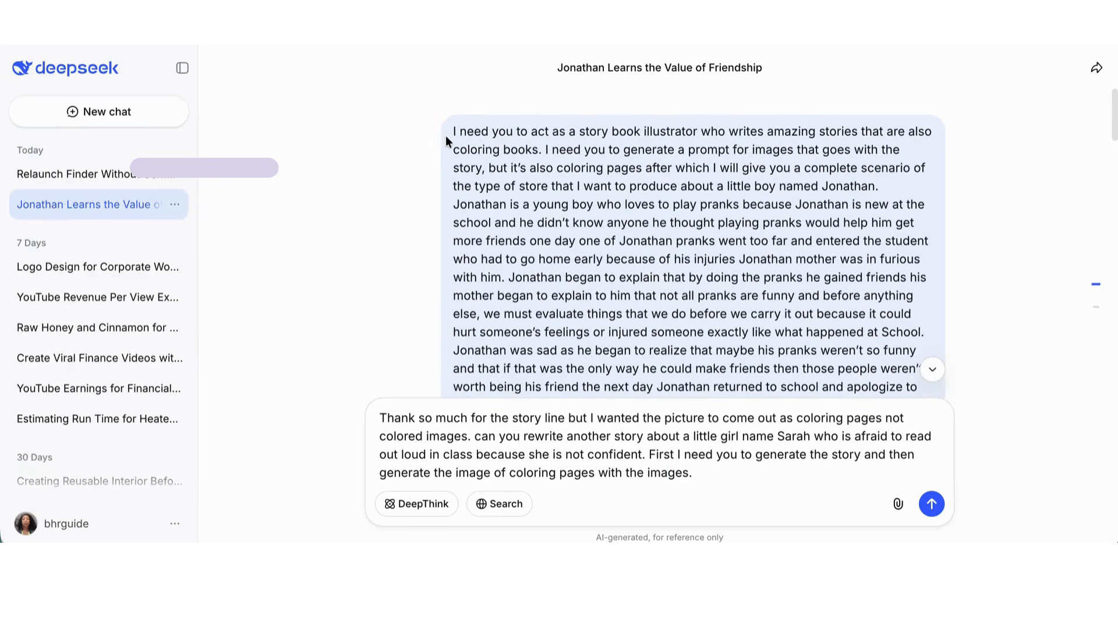
drag(448, 135, 912, 142)
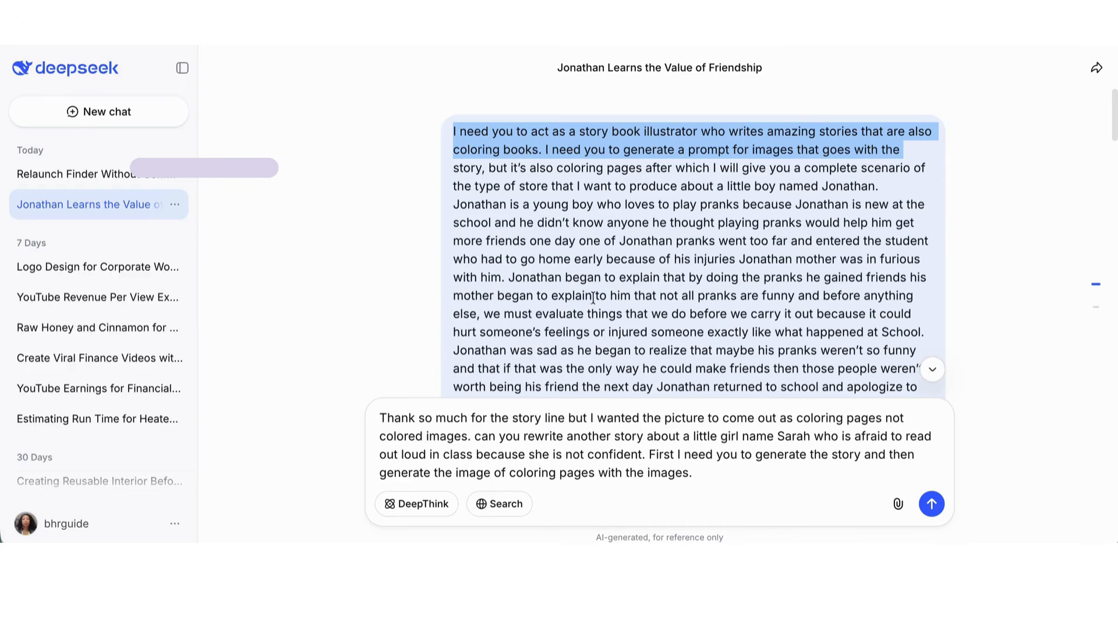
Return through the Jonathan script and send the message requesting the Sarah story with coloring pages
scroll(551, 312, down, 10)
scroll(553, 313, down, 15)
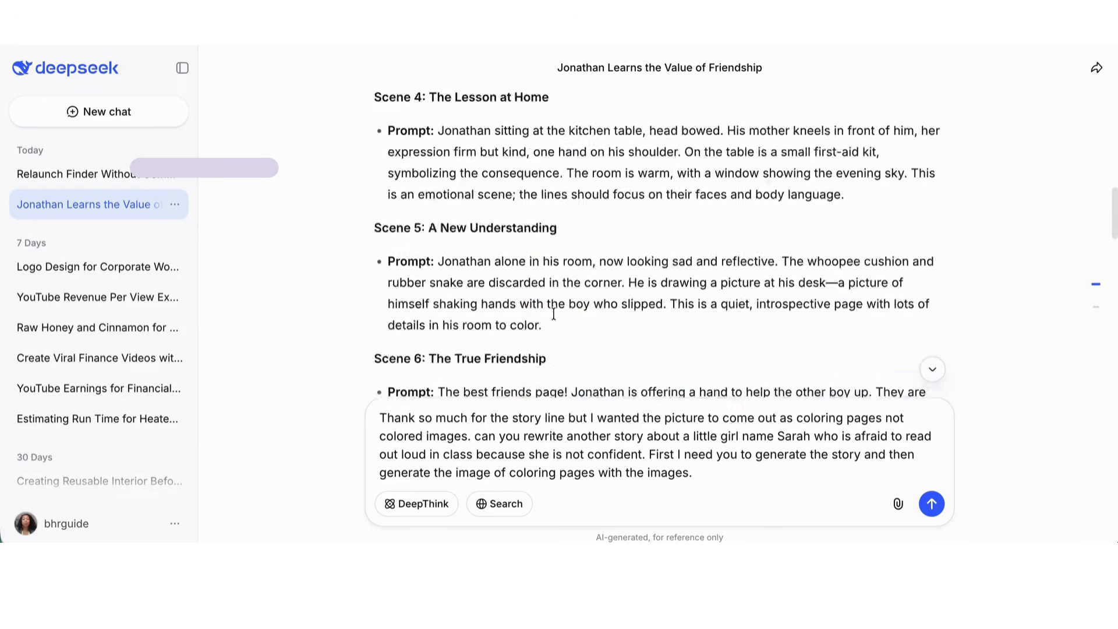
scroll(556, 315, down, 15)
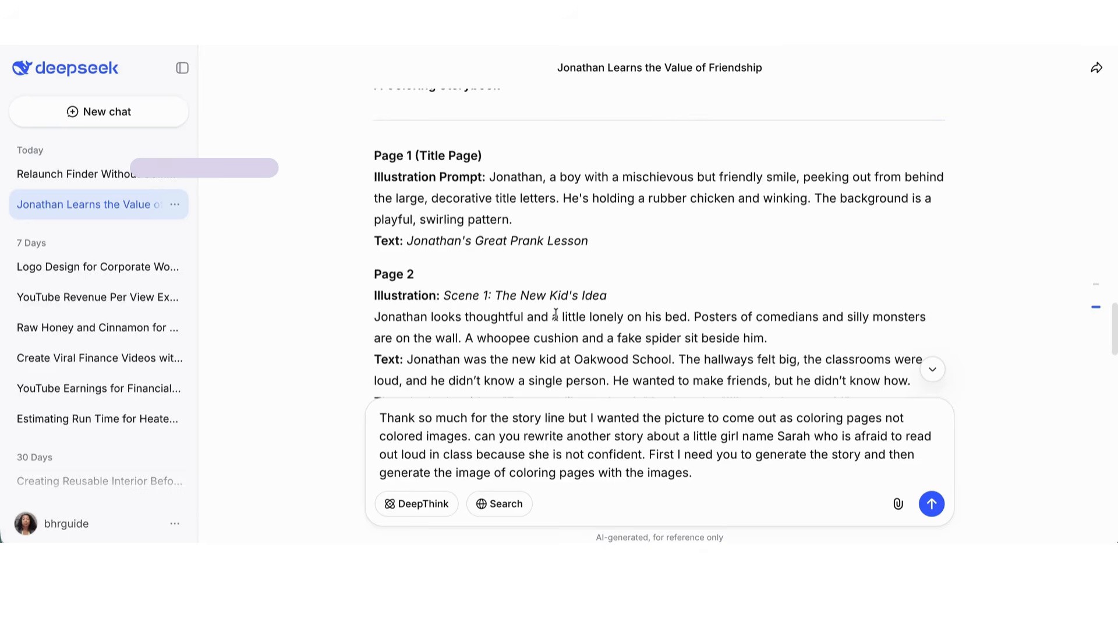
scroll(556, 315, down, 12)
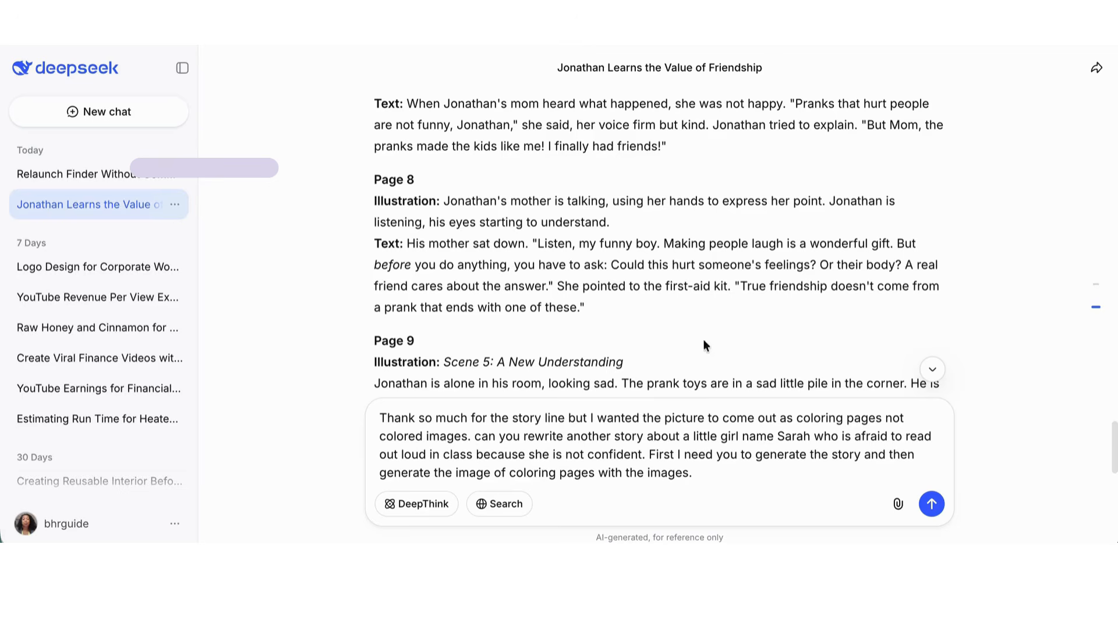
click(932, 512)
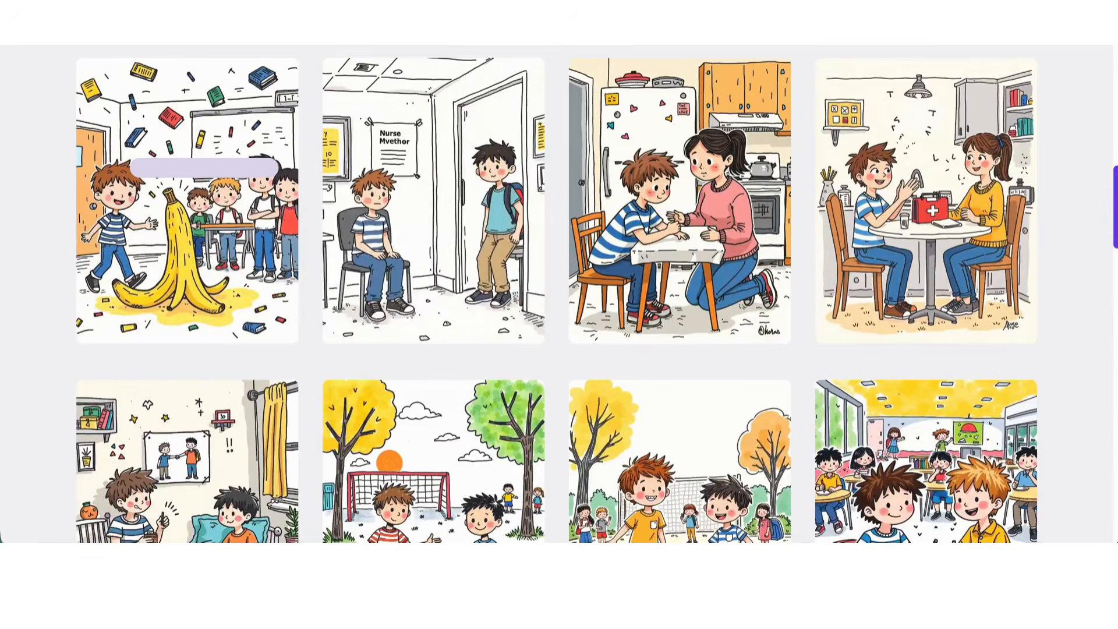
Switch to Artistly and look over the generated Jonathan storybook pages back up to the cover
scroll(407, 262, up, 1)
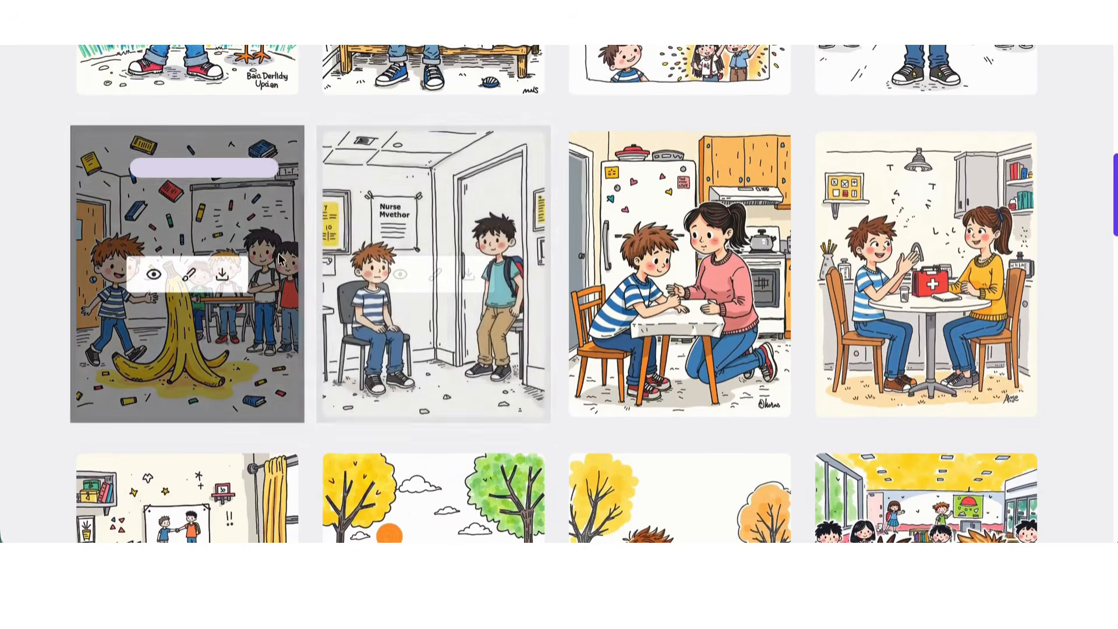
scroll(279, 258, up, 5)
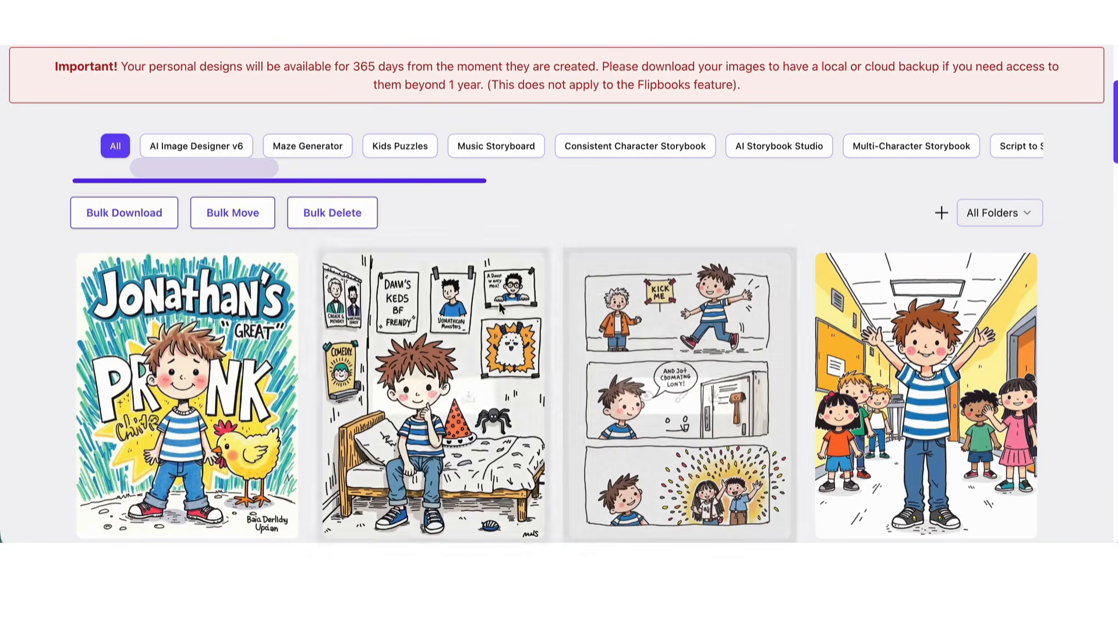
mouse_move(229, 418)
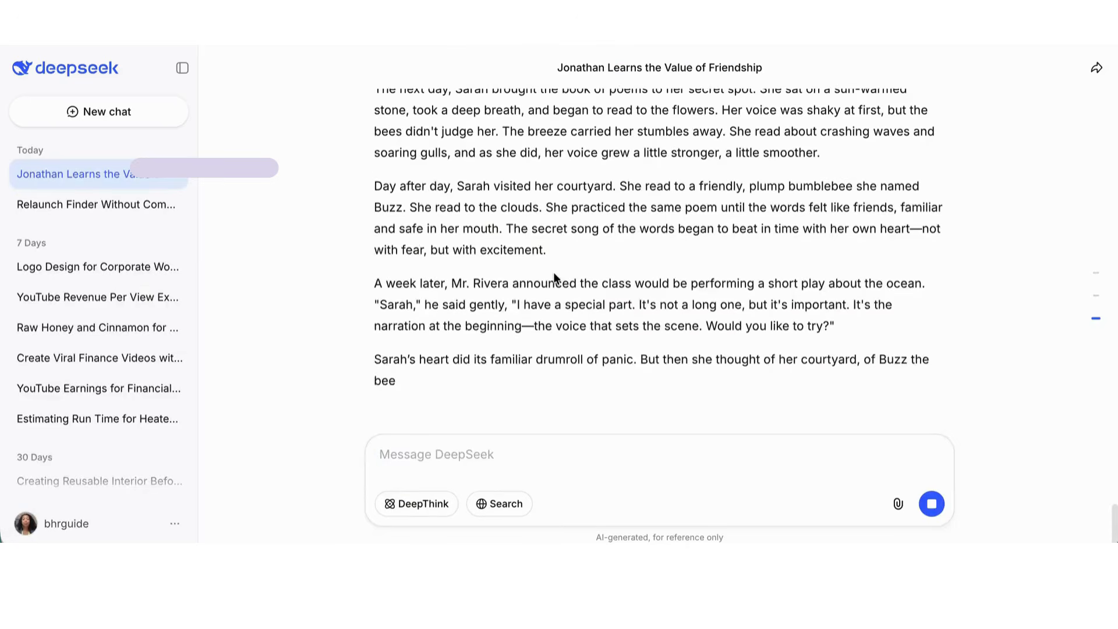
Switch to the DeepSeek chat and copy the story title "Jonathan's Great Prank Lesson" from the script's heading
scroll(553, 271, up, 10)
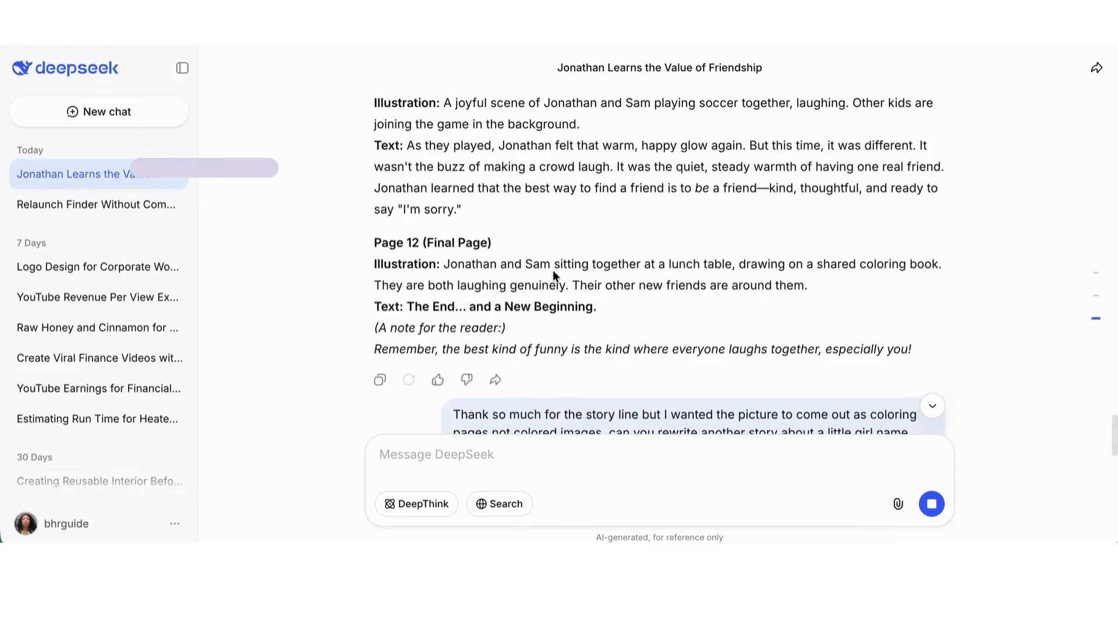
scroll(553, 270, up, 15)
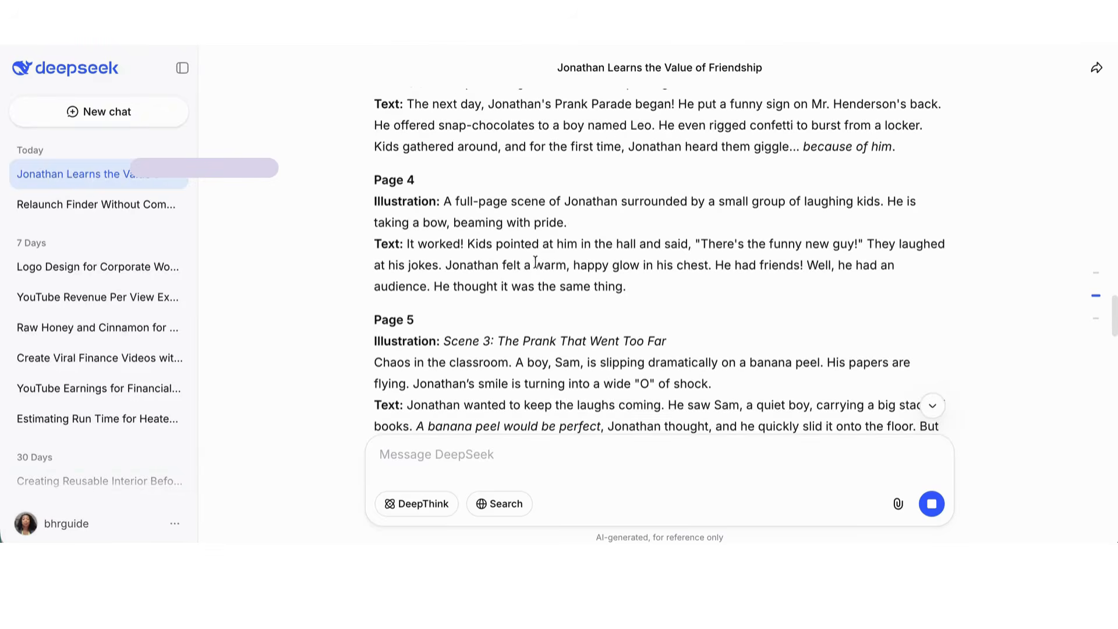
scroll(535, 261, up, 12)
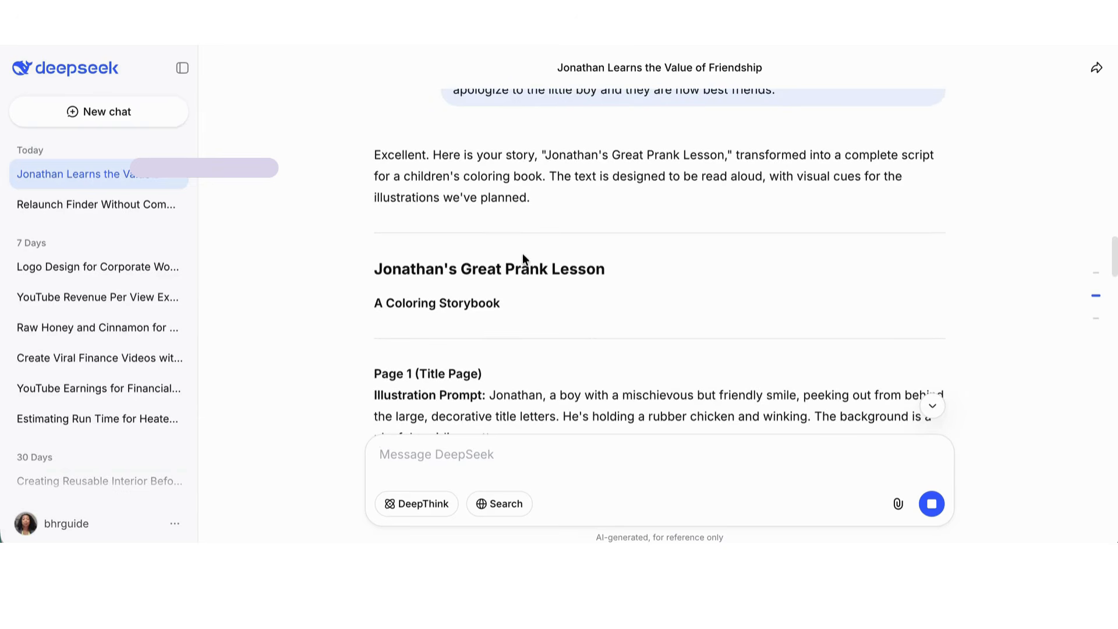
drag(369, 271, 612, 274)
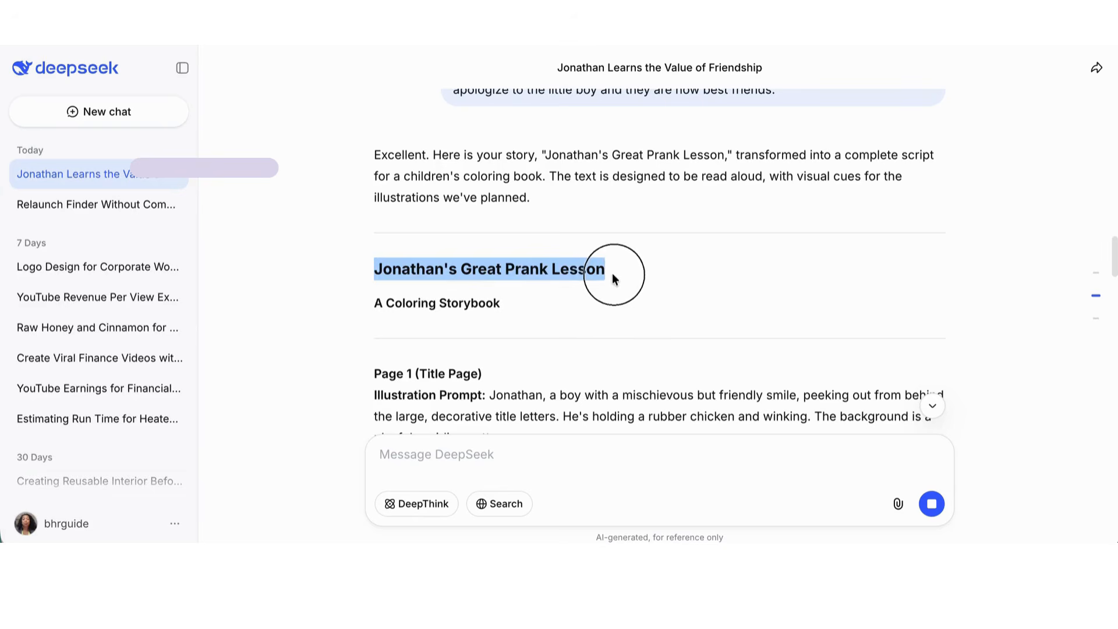
right_click(570, 266)
click(598, 302)
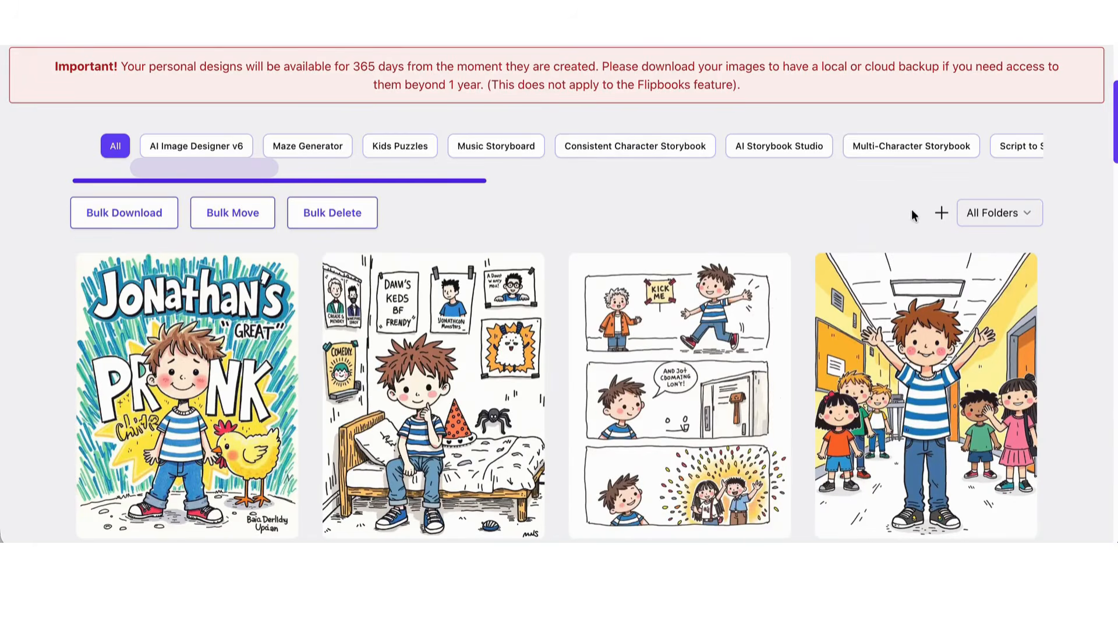
Switch to Artistly, add a design folder named "Jonathan's Great Prank Lesson" and close the folder dialog
click(942, 213)
right_click(518, 150)
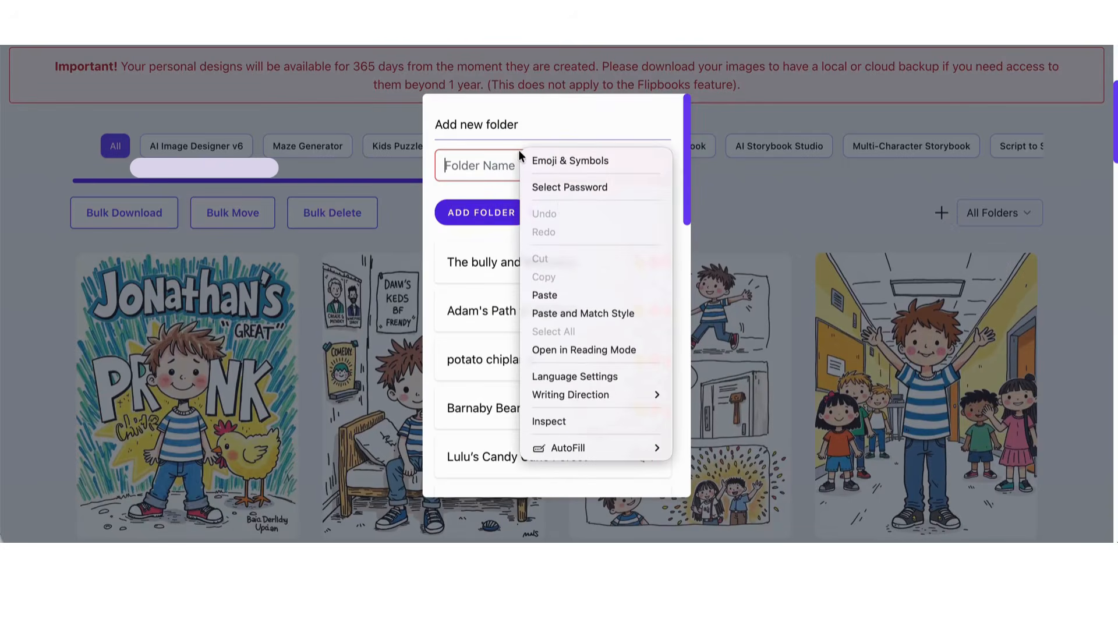
click(587, 296)
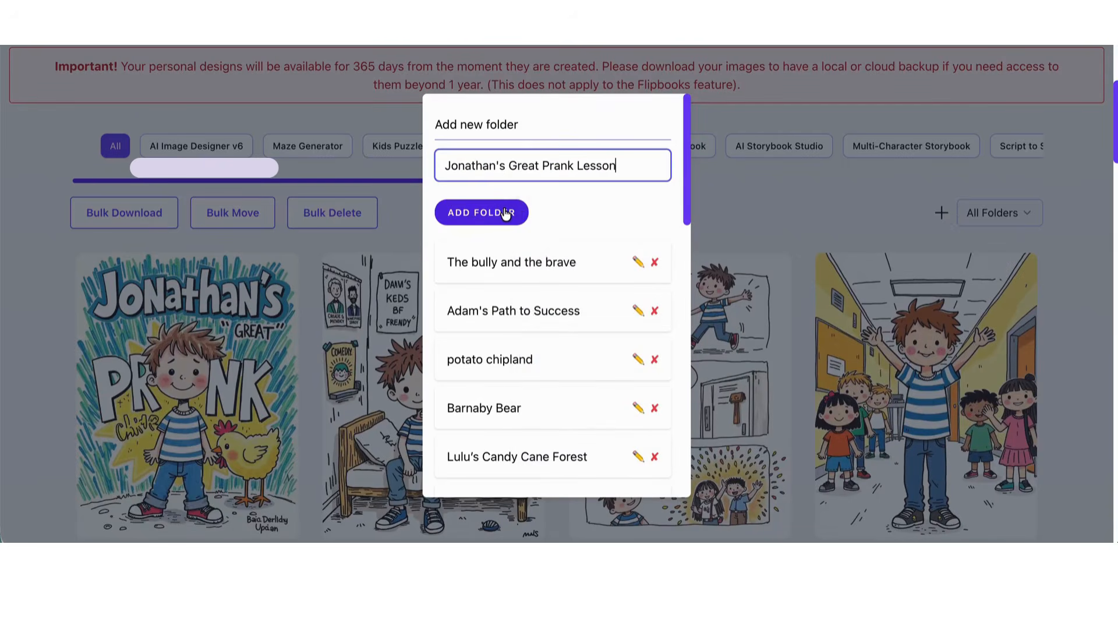
click(504, 213)
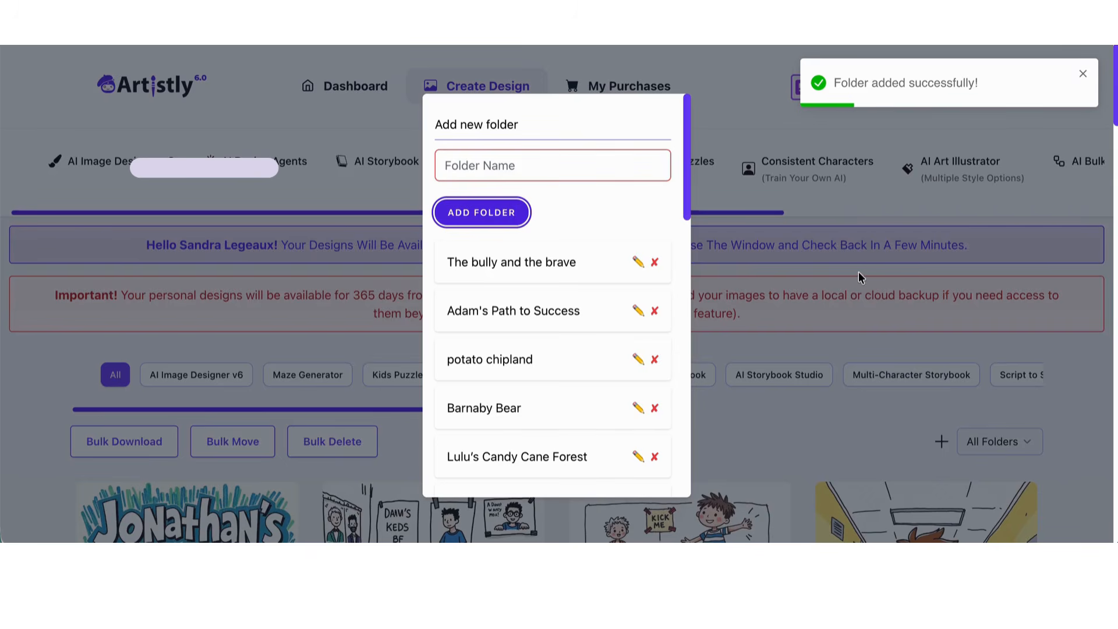
click(808, 353)
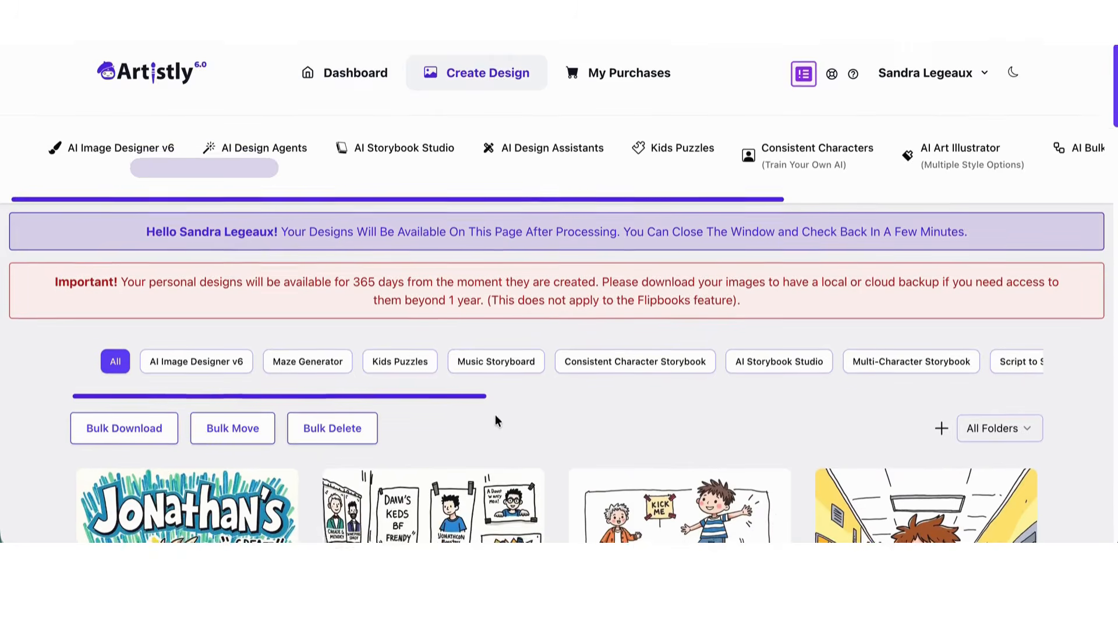
Start a bulk move and select the first row of Jonathan pages except the cover
scroll(496, 417, down, 1)
click(248, 386)
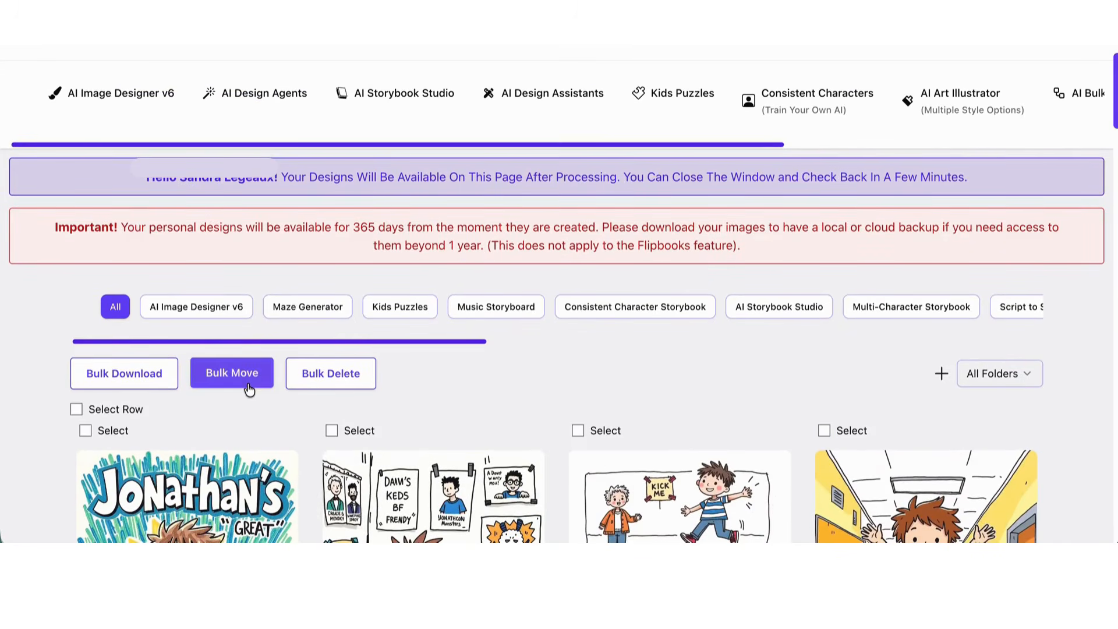
scroll(505, 361, down, 3)
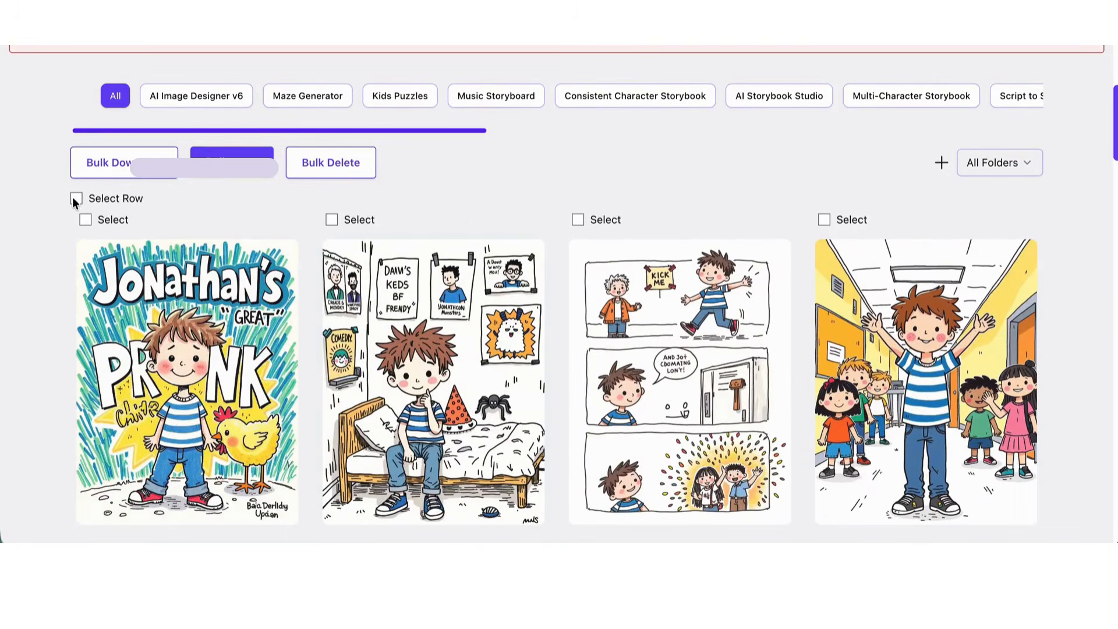
click(76, 199)
scroll(205, 283, down, 3)
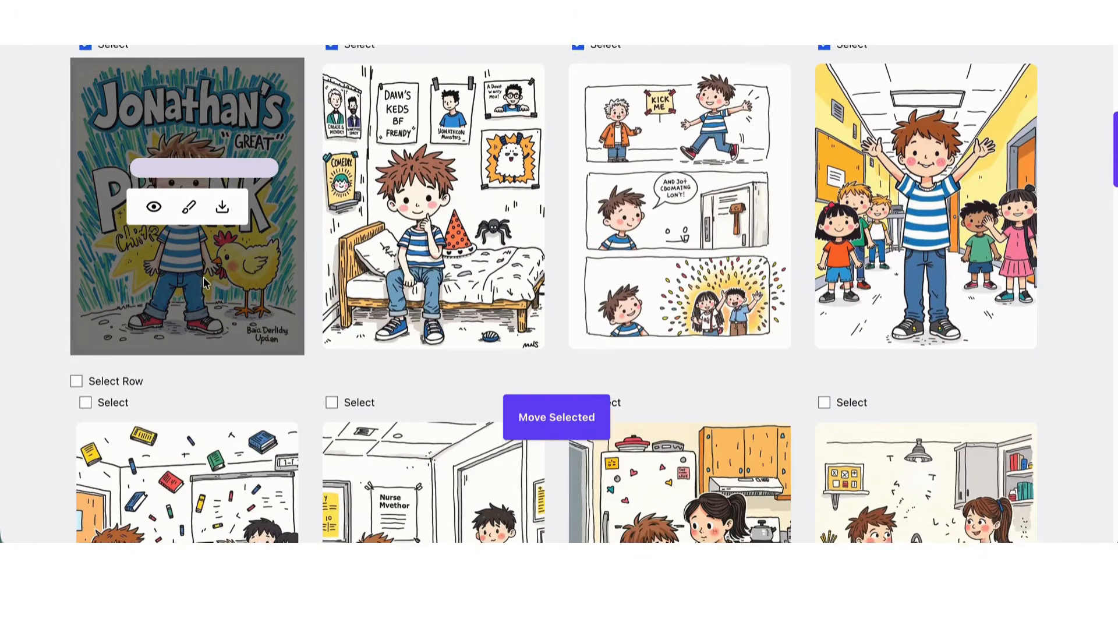
scroll(205, 283, up, 1)
click(85, 106)
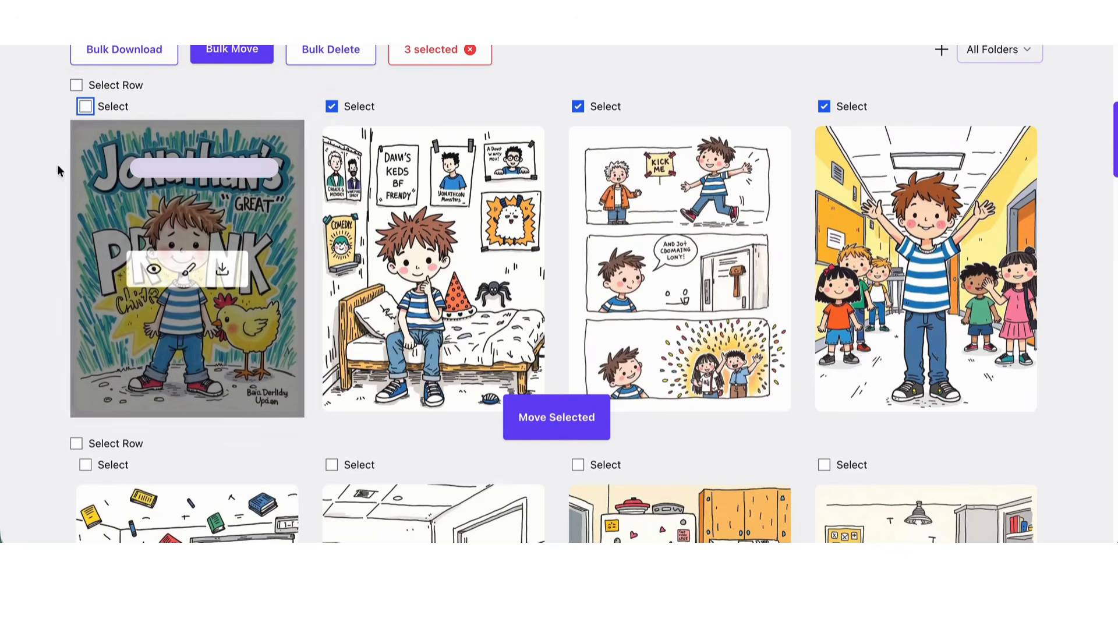
Add every page in the second and third rows of Jonathan designs to the bulk move selection
scroll(74, 268, down, 3)
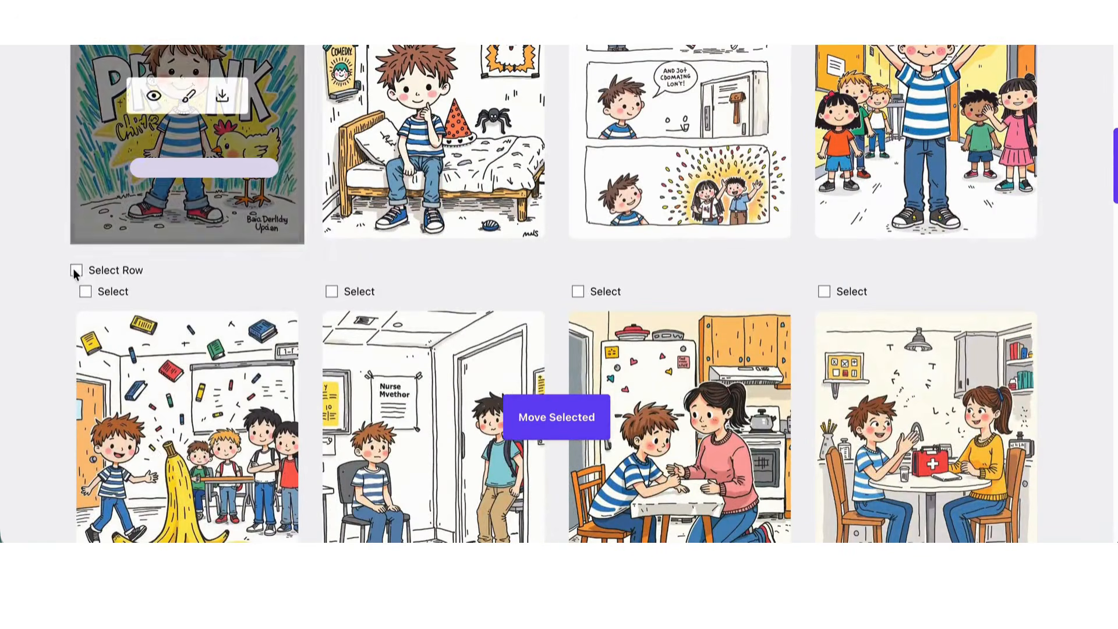
click(76, 271)
scroll(174, 378, down, 3)
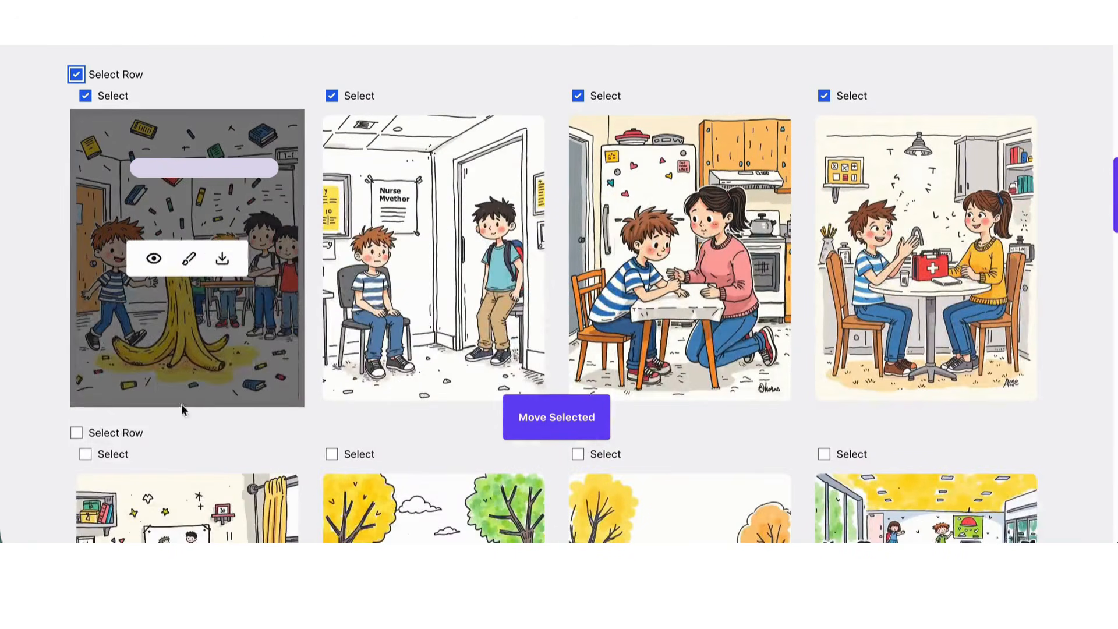
scroll(183, 416, down, 3)
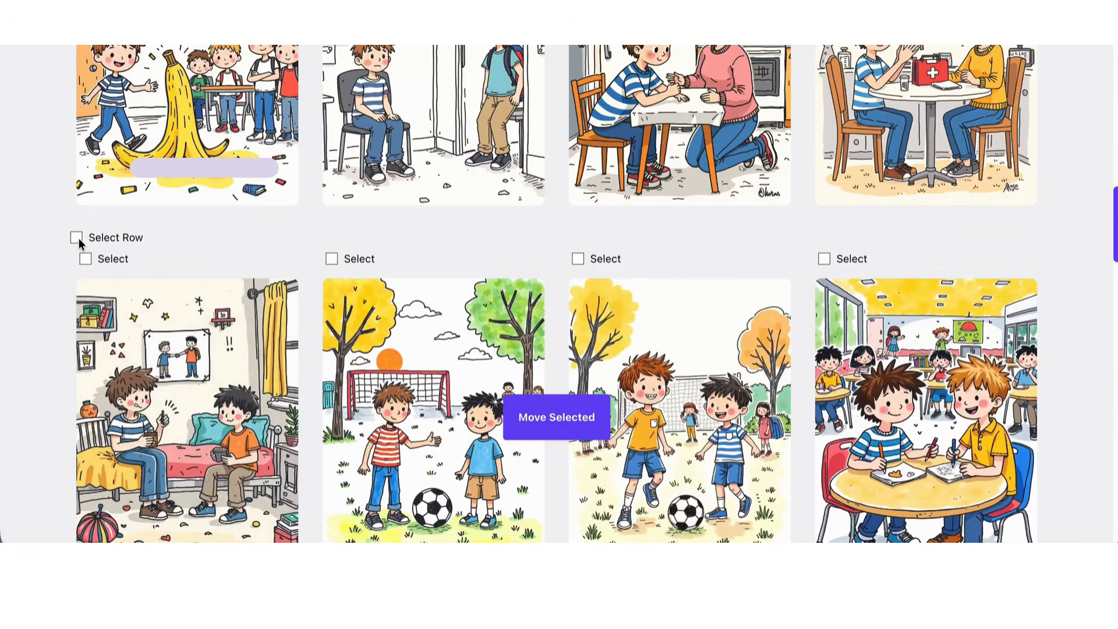
click(76, 238)
scroll(294, 279, down, 2)
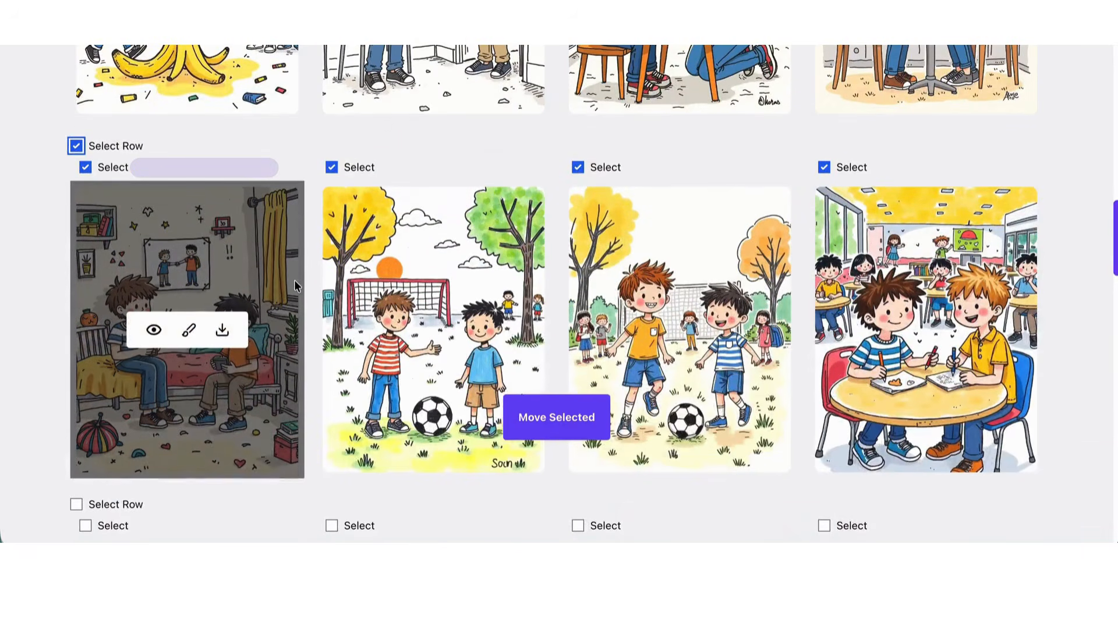
scroll(294, 280, down, 2)
scroll(294, 279, up, 6)
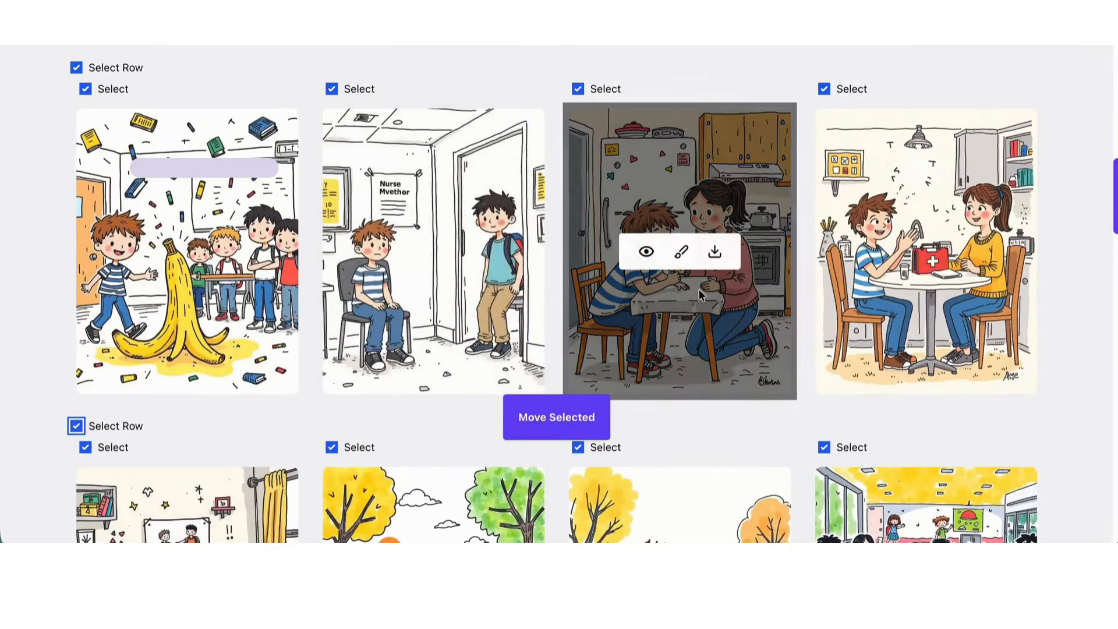
scroll(698, 288, up, 4)
Move the selected pages into the "Jonathan's Great Prank Lesson" folder and look over the design list
click(564, 429)
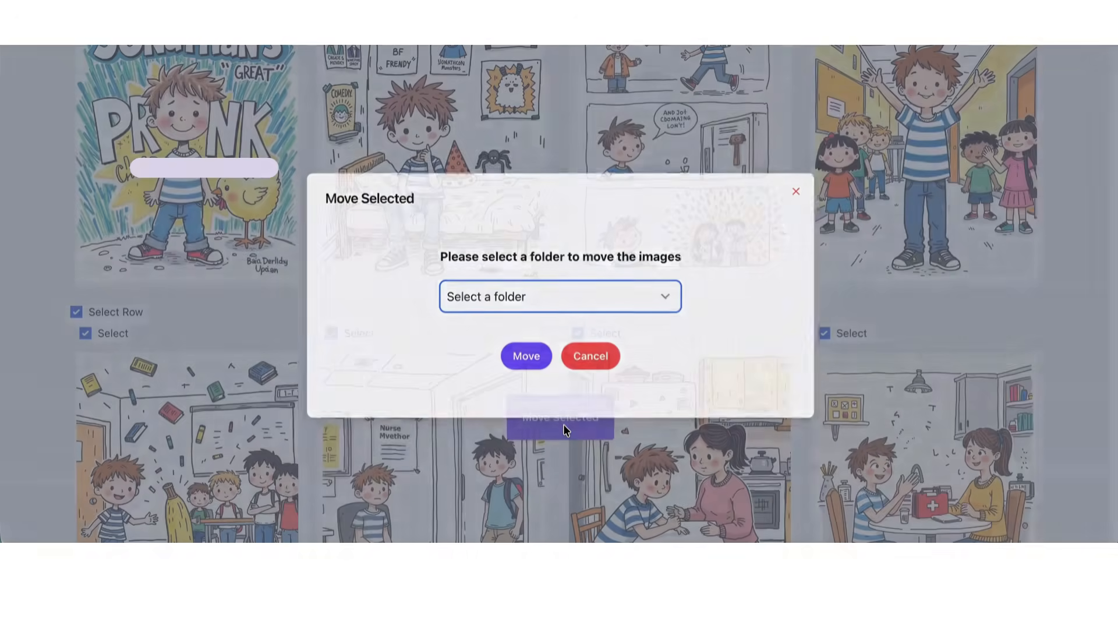
click(649, 305)
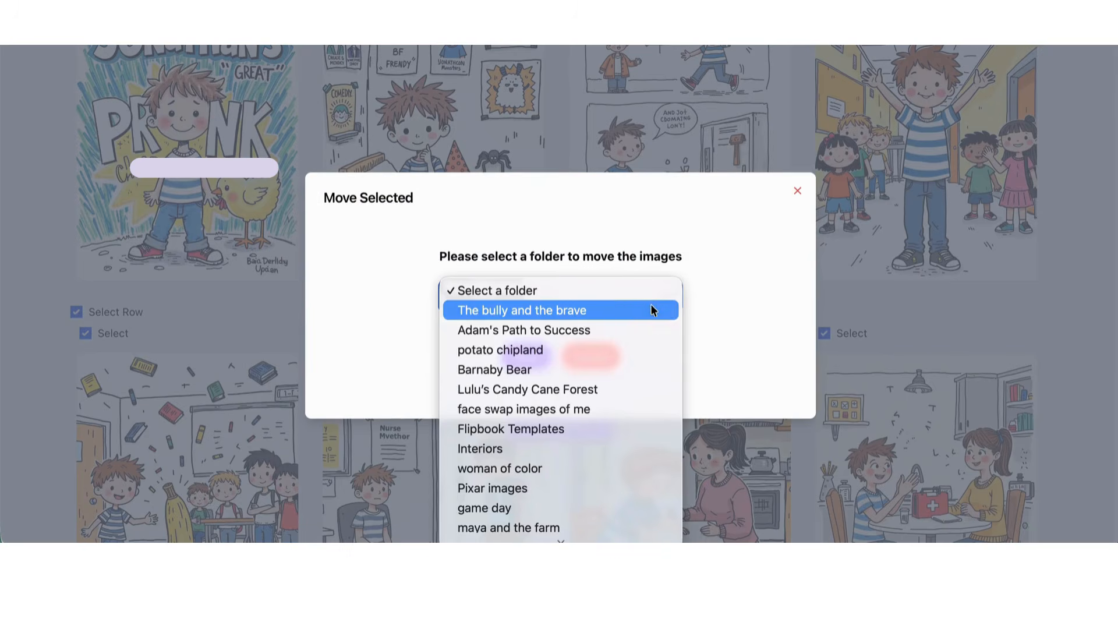
scroll(602, 409, down, 4)
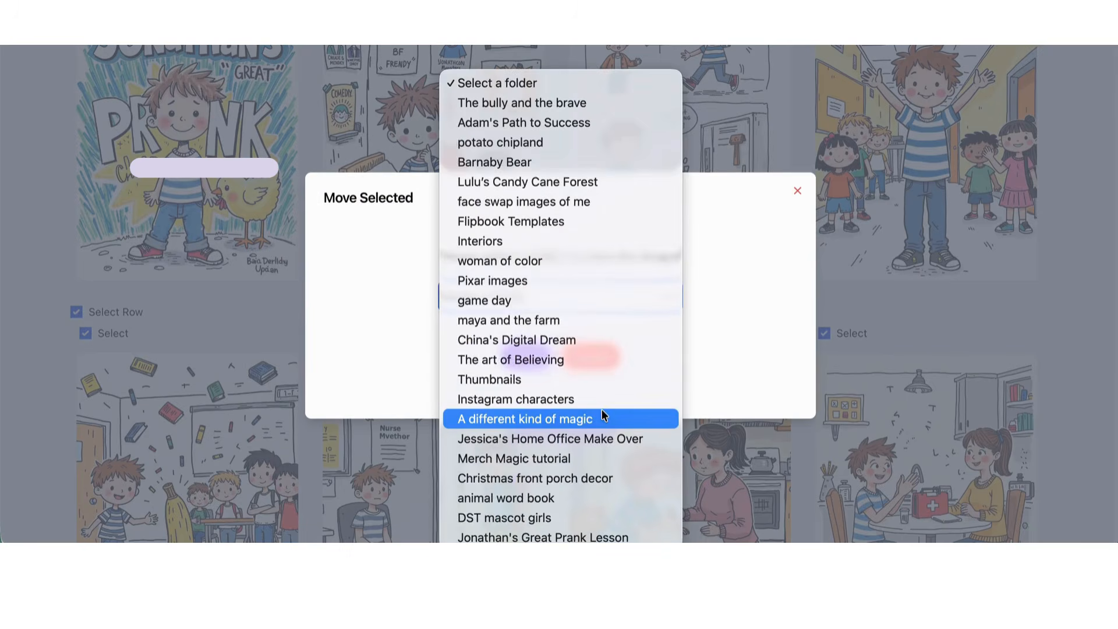
click(589, 537)
click(530, 357)
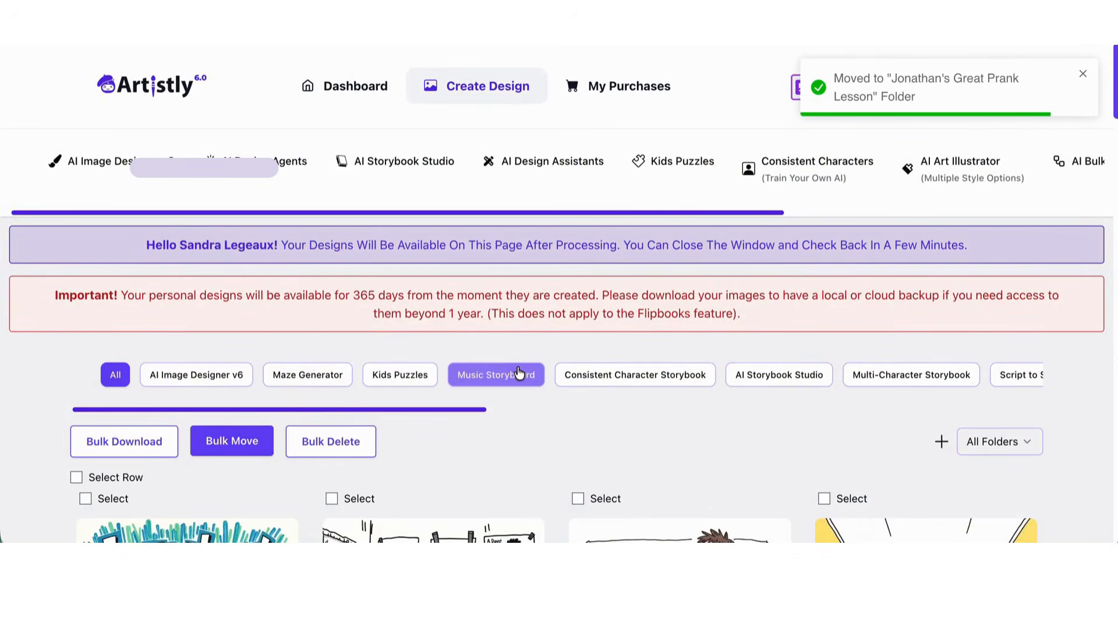
scroll(612, 418, down, 5)
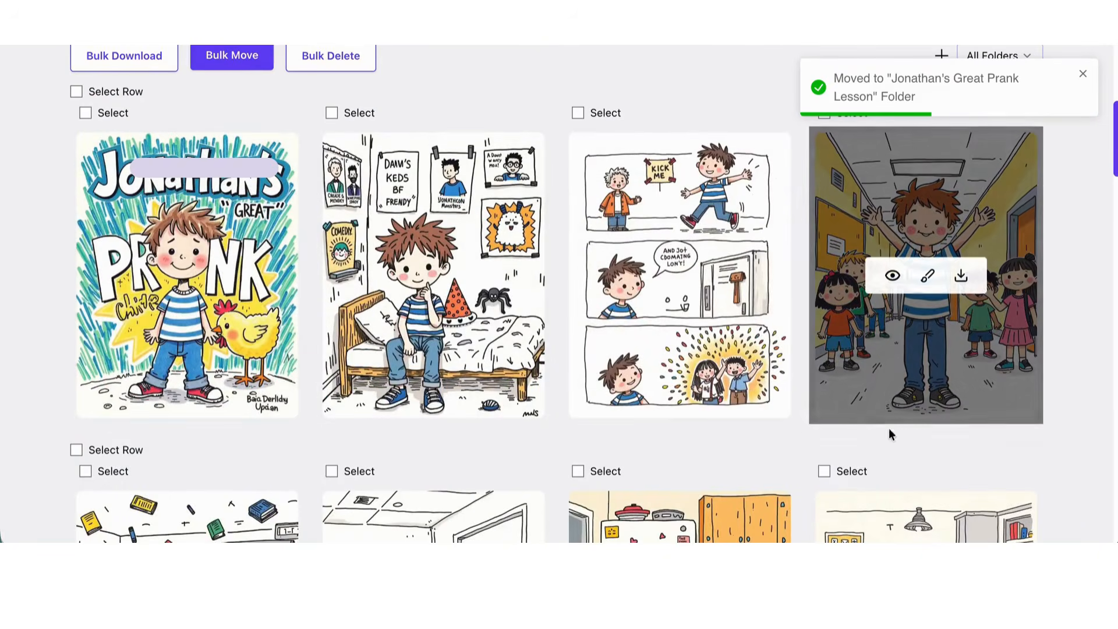
scroll(630, 437, up, 5)
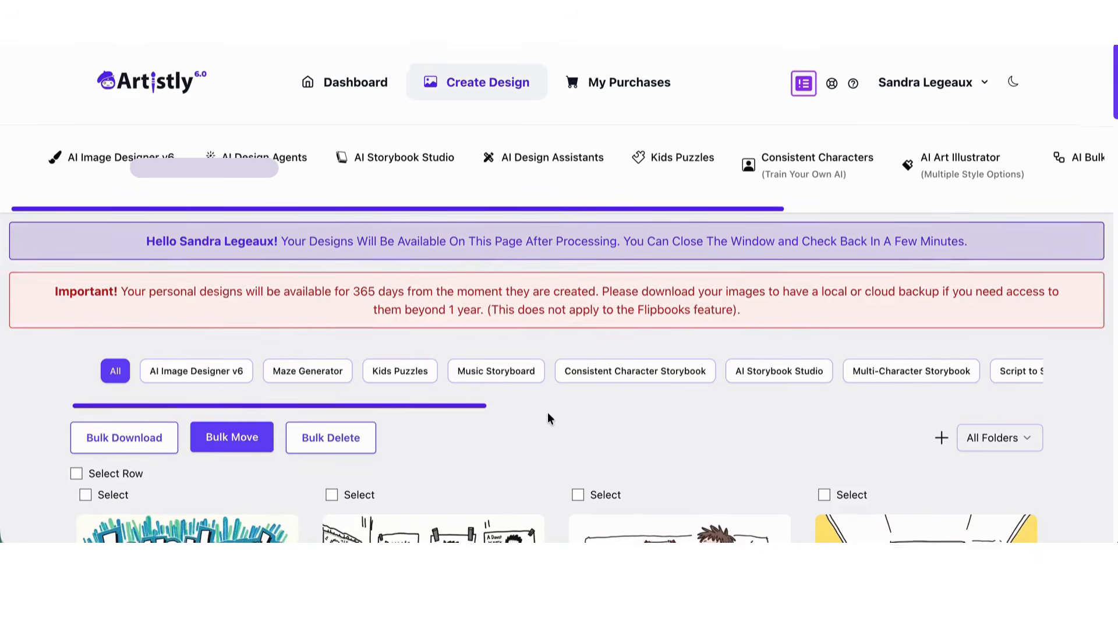
Open My Flipbooks and look over the existing flipbooks with their read and download options
scroll(547, 411, down, 3)
mouse_move(472, 420)
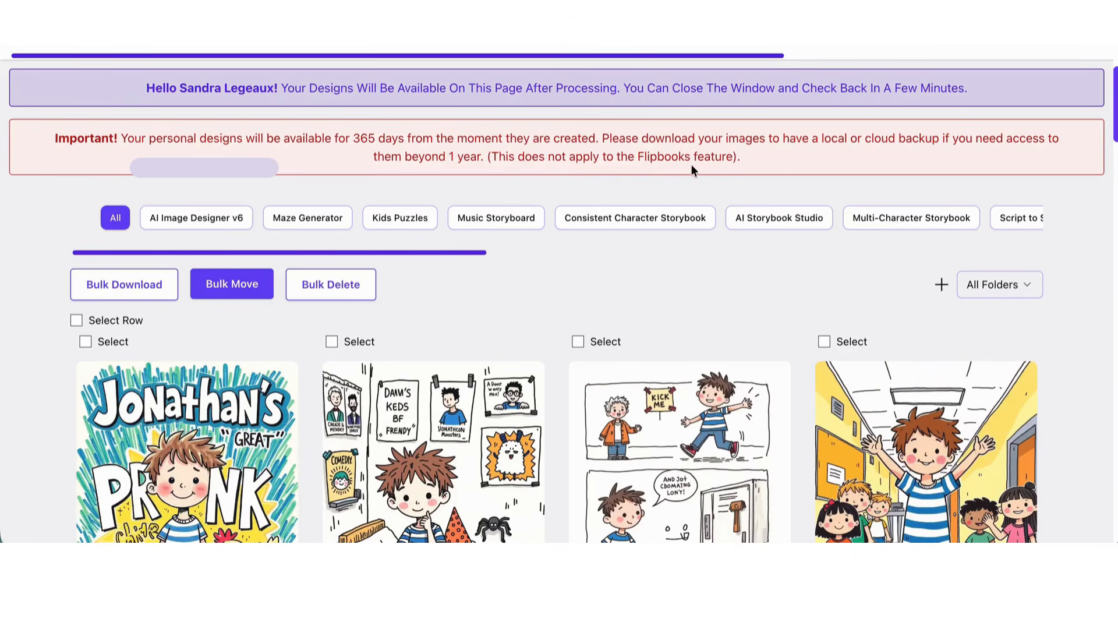
scroll(798, 180, up, 2)
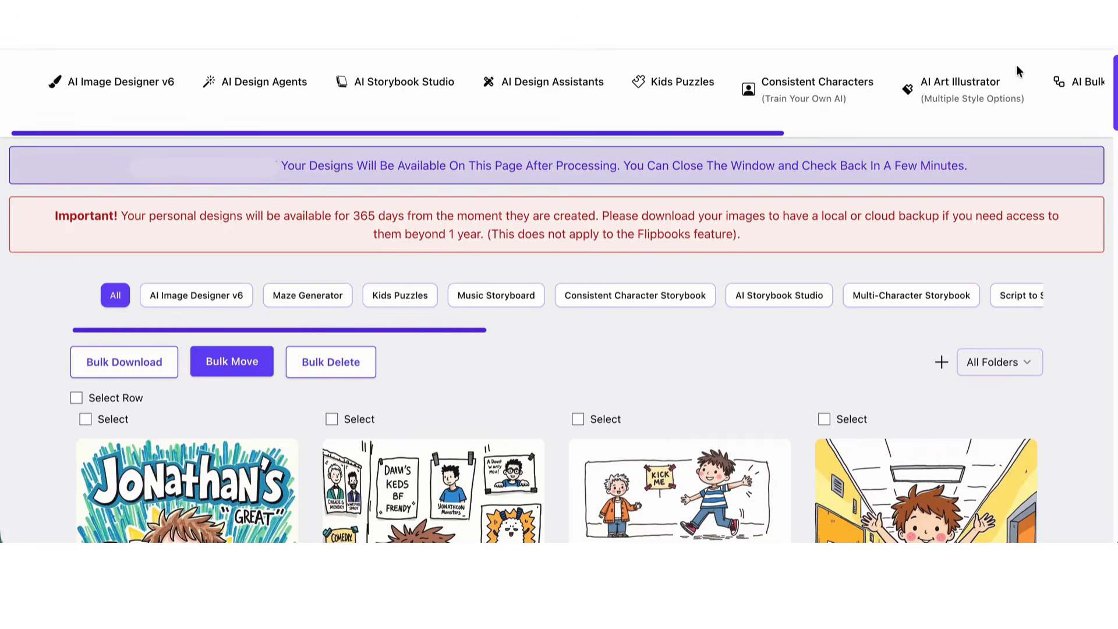
drag(673, 131, 845, 135)
click(973, 82)
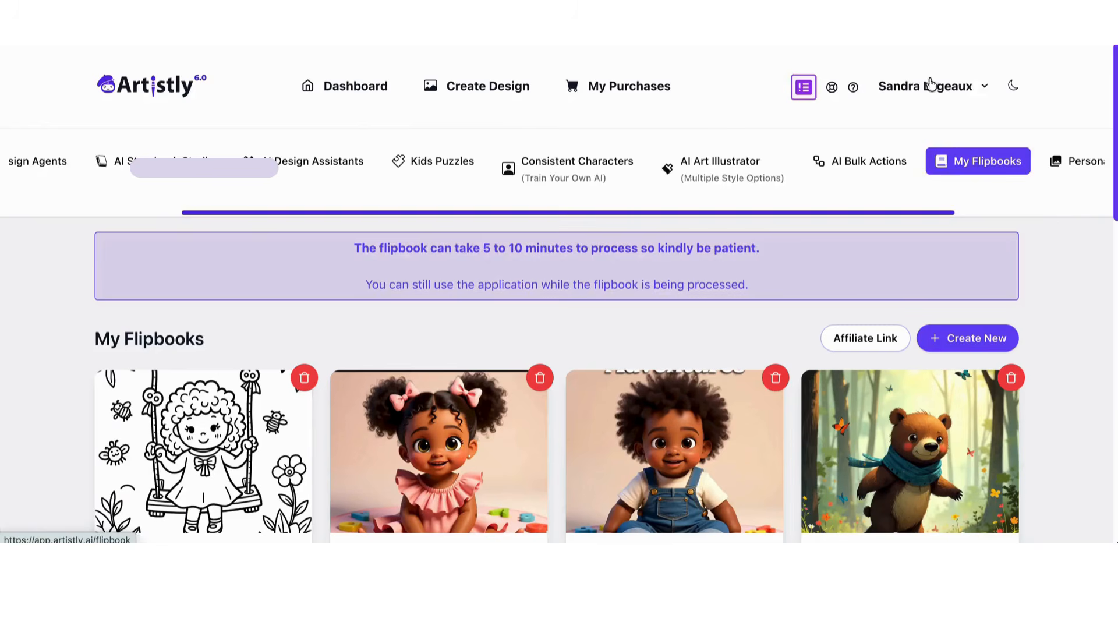
scroll(303, 344, down, 3)
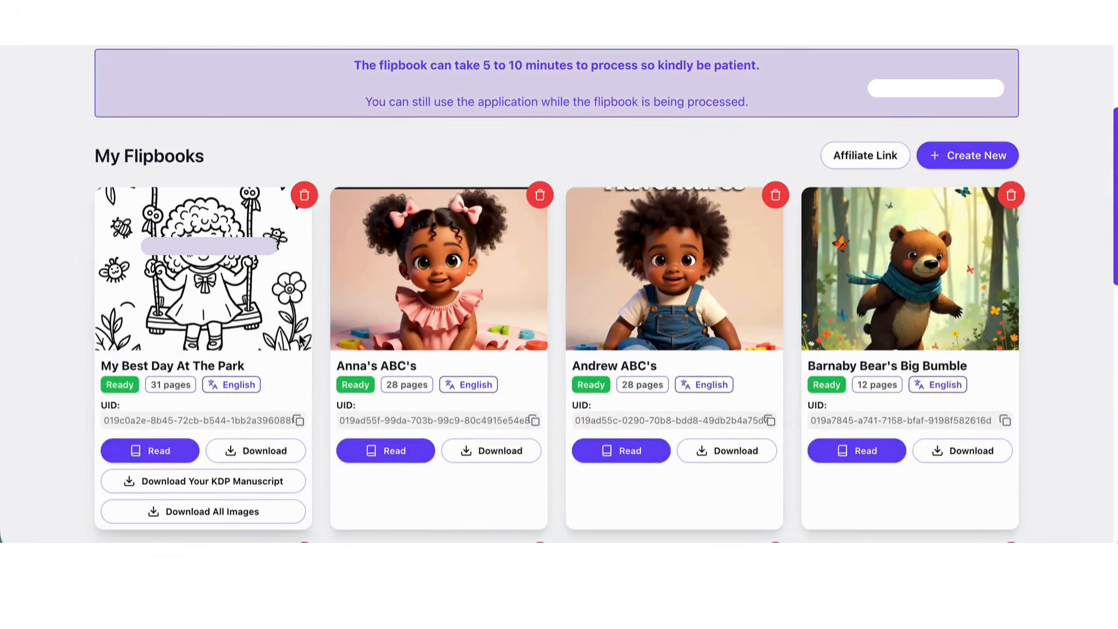
scroll(317, 328, down, 3)
scroll(318, 328, up, 6)
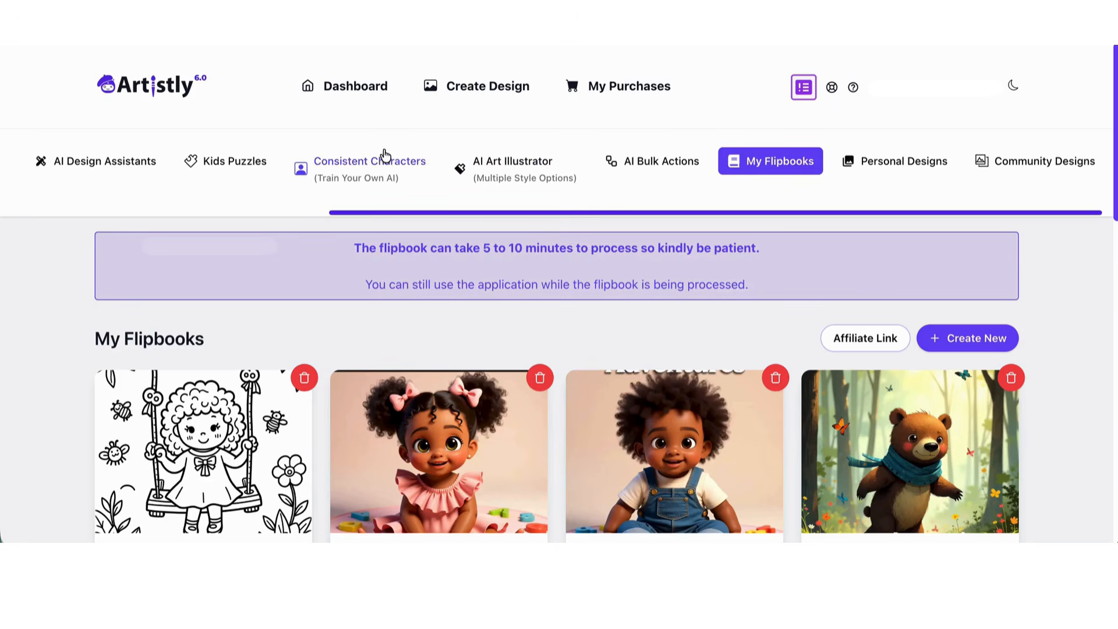
Return to Personal Designs, filter them by Kids Story Books and look through the pages
click(921, 169)
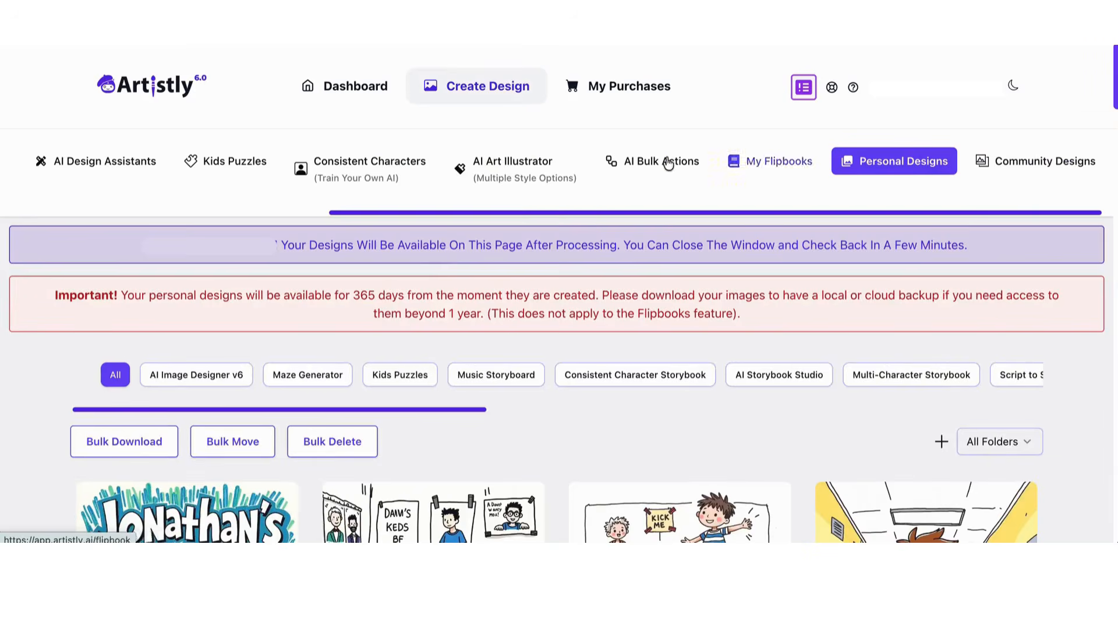
scroll(465, 396, right, 5)
scroll(465, 402, right, 10)
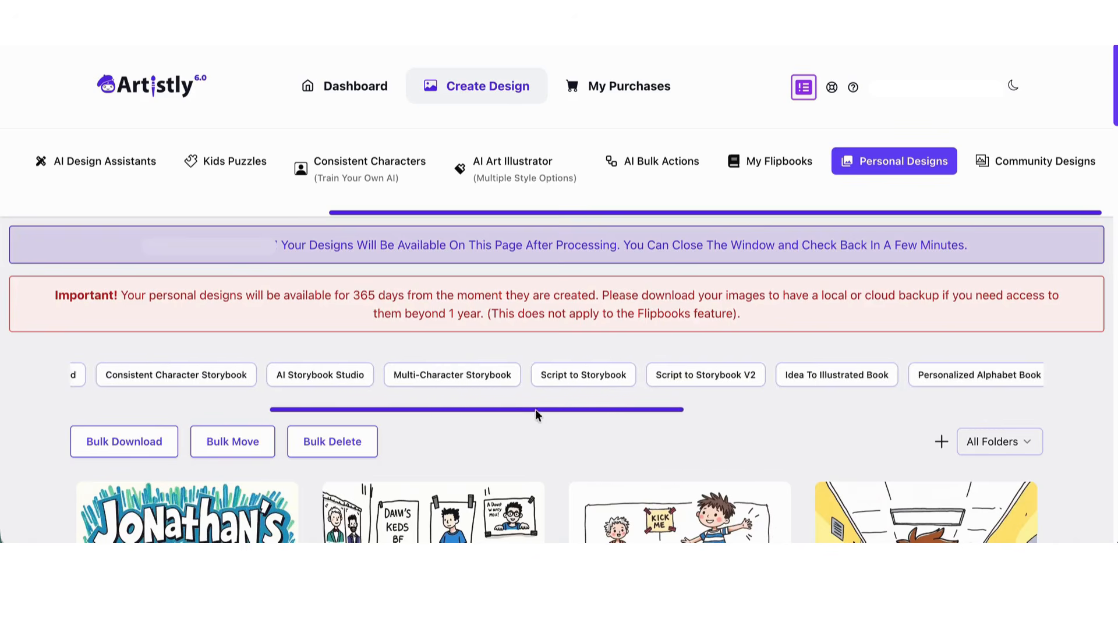
scroll(722, 409, right, 2)
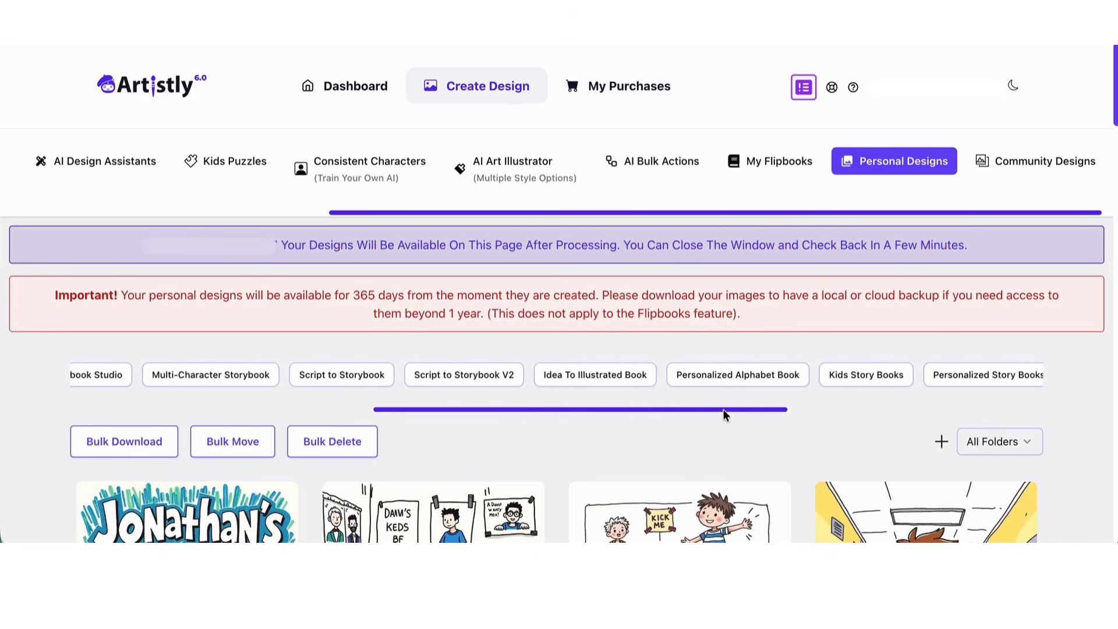
drag(722, 409, 815, 391)
click(646, 375)
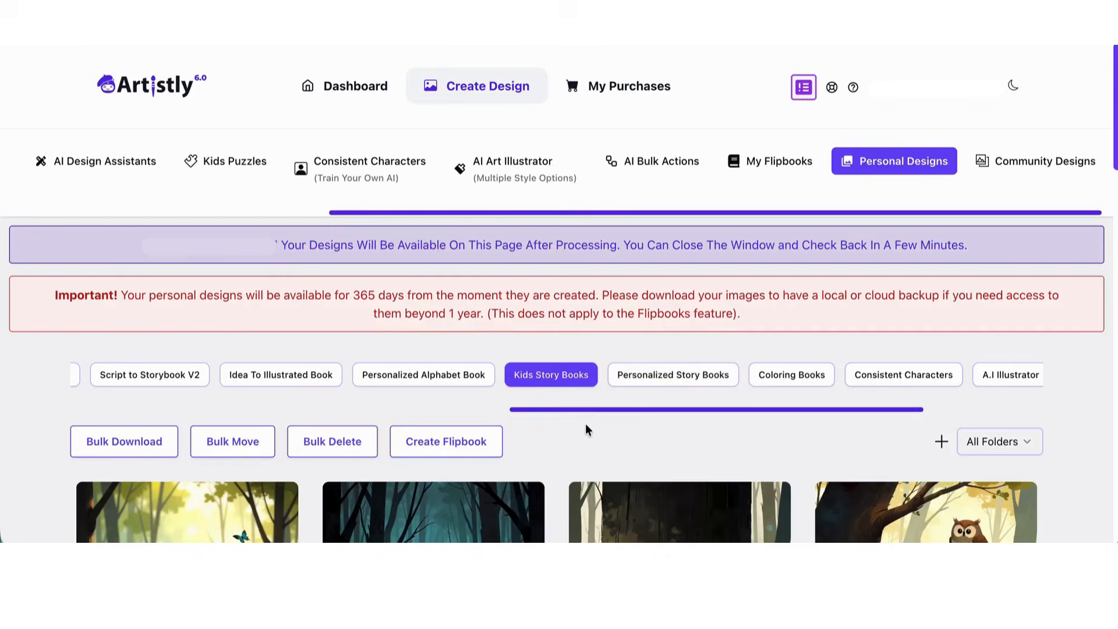
scroll(584, 427, down, 3)
scroll(567, 420, down, 8)
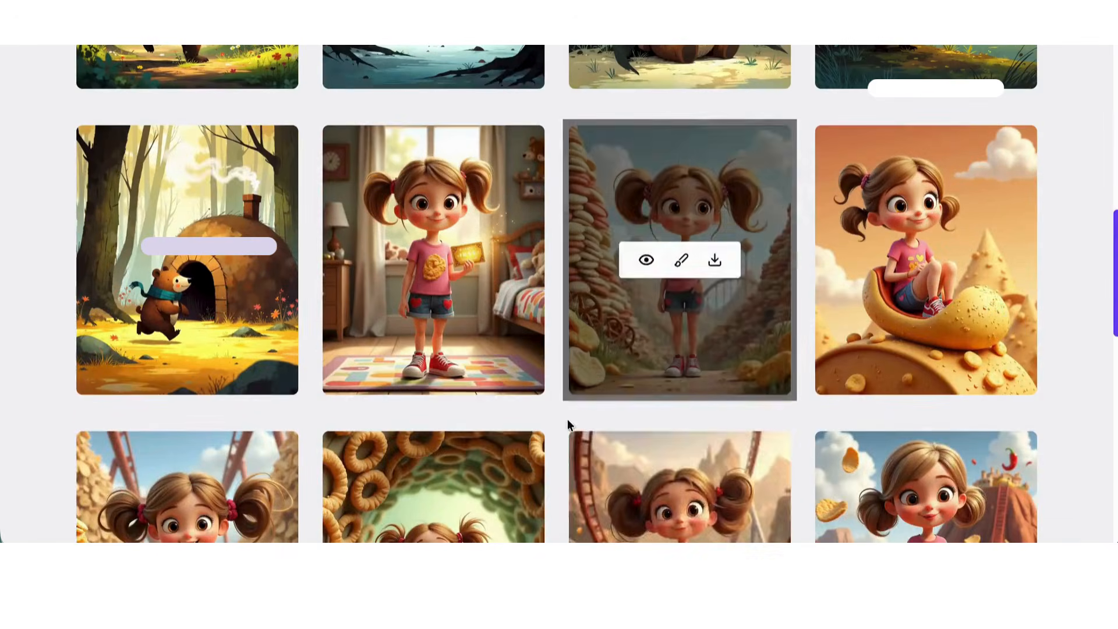
scroll(565, 418, down, 5)
scroll(553, 412, up, 15)
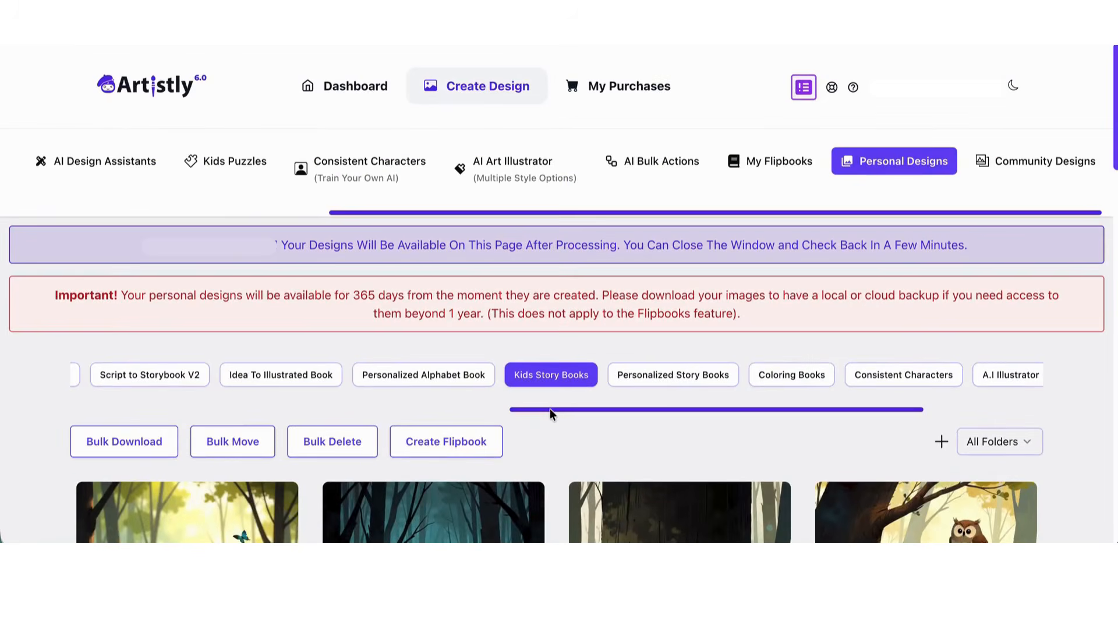
Start creating a flipbook from the Kids Story Books designs and look through the selectable pages
click(453, 455)
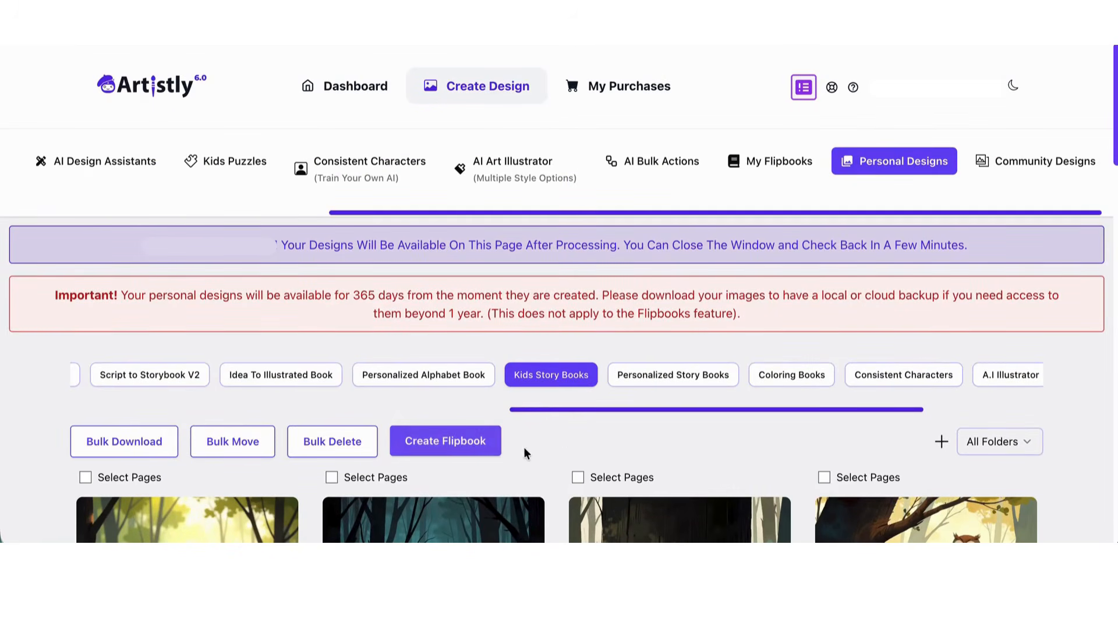
scroll(582, 440, down, 20)
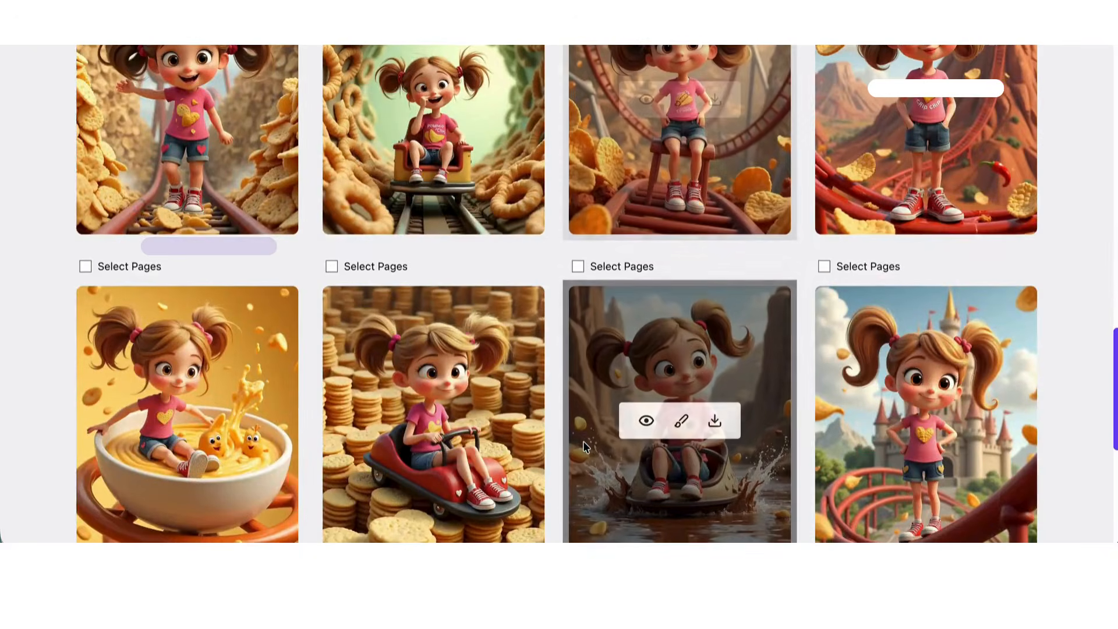
scroll(582, 441, down, 6)
scroll(583, 442, up, 20)
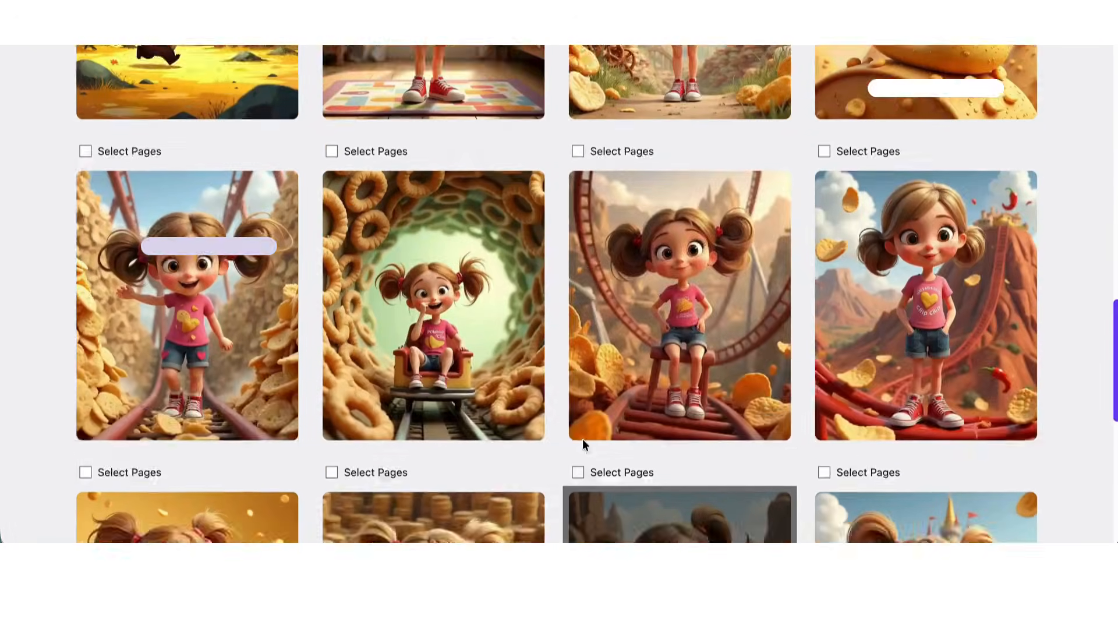
scroll(583, 441, up, 4)
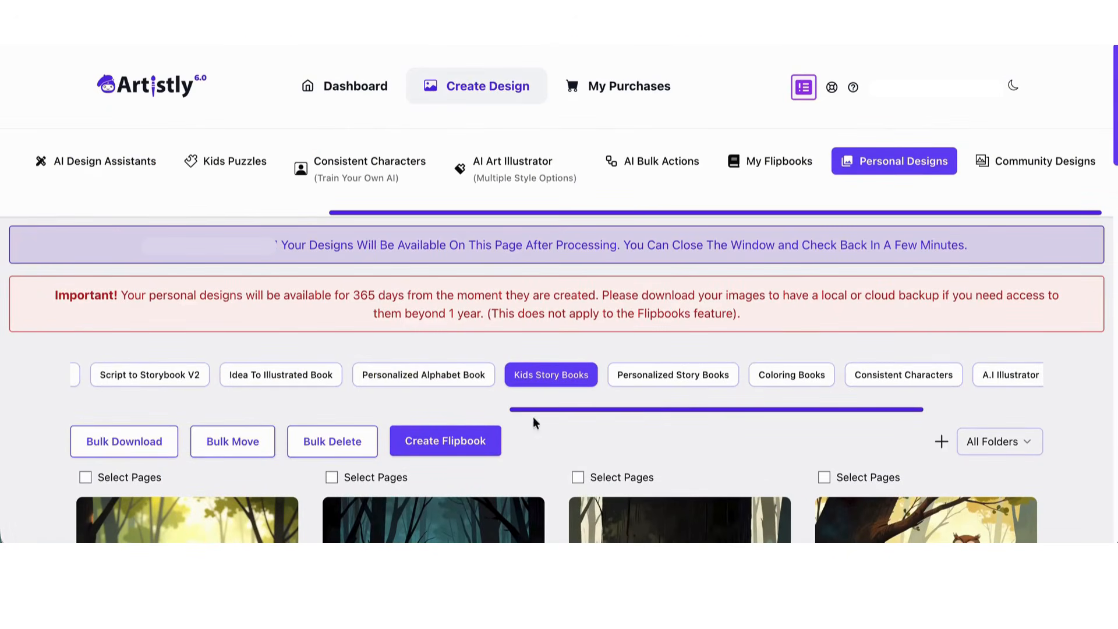
Filter the designs by Script to Storybook V2 and check flipbook creation for that category
click(183, 375)
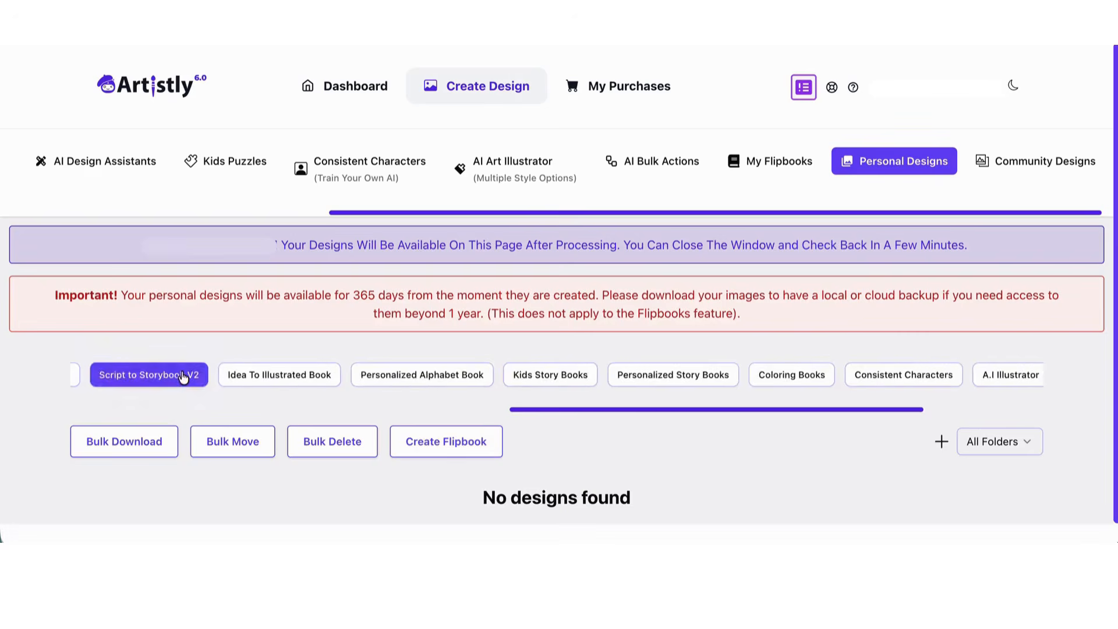
scroll(183, 377, left, 6)
scroll(603, 443, down, 1)
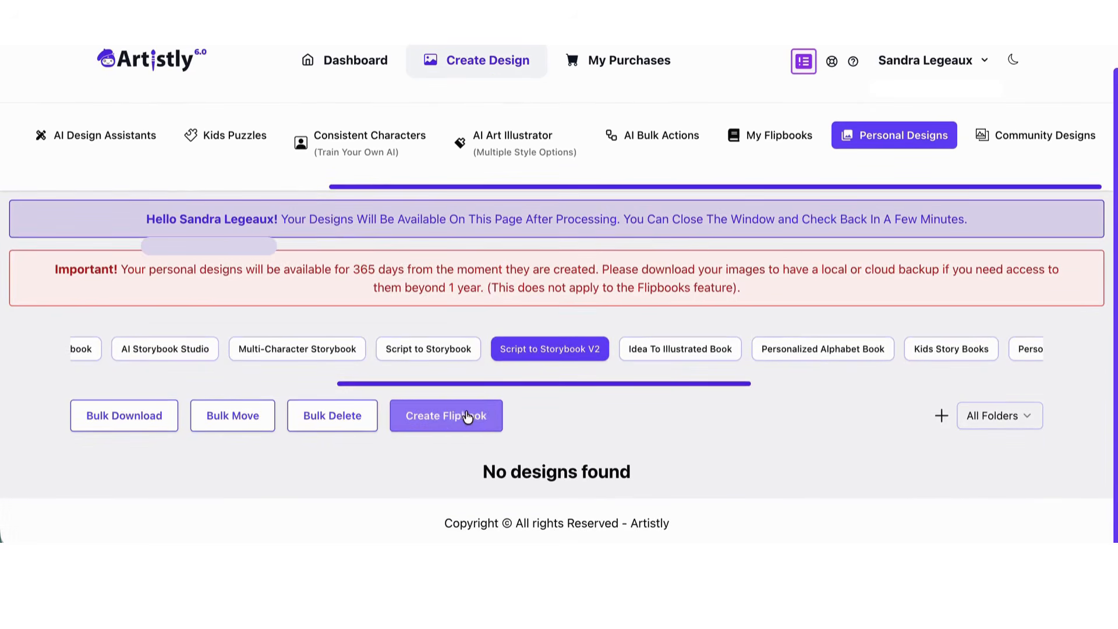
click(467, 417)
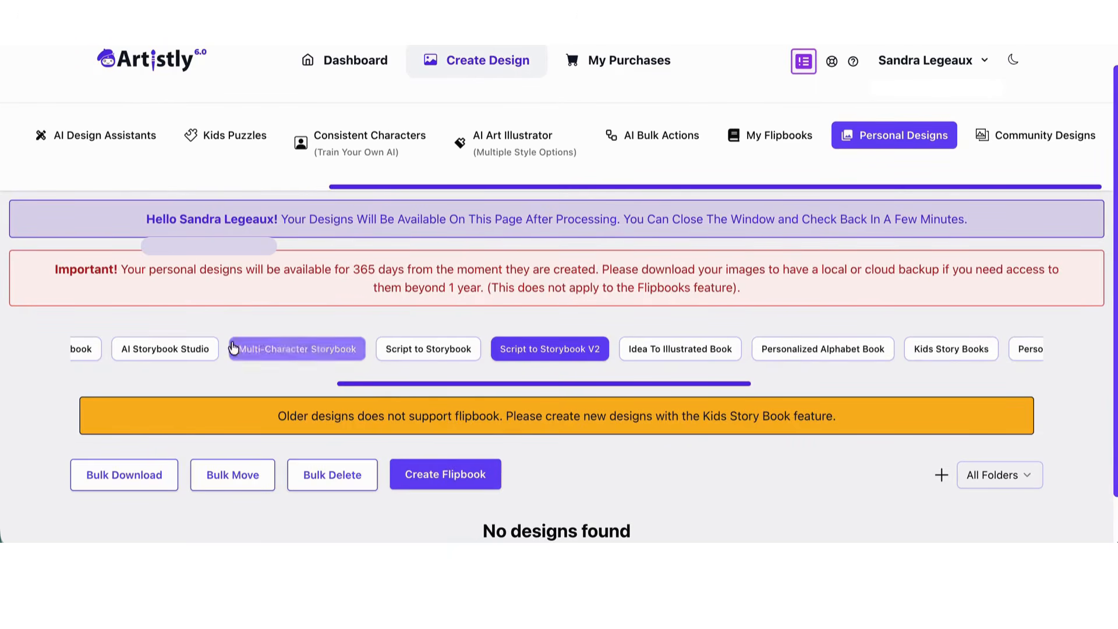
Filter the designs by AI Storybook Studio and look over the pages listed there
click(186, 352)
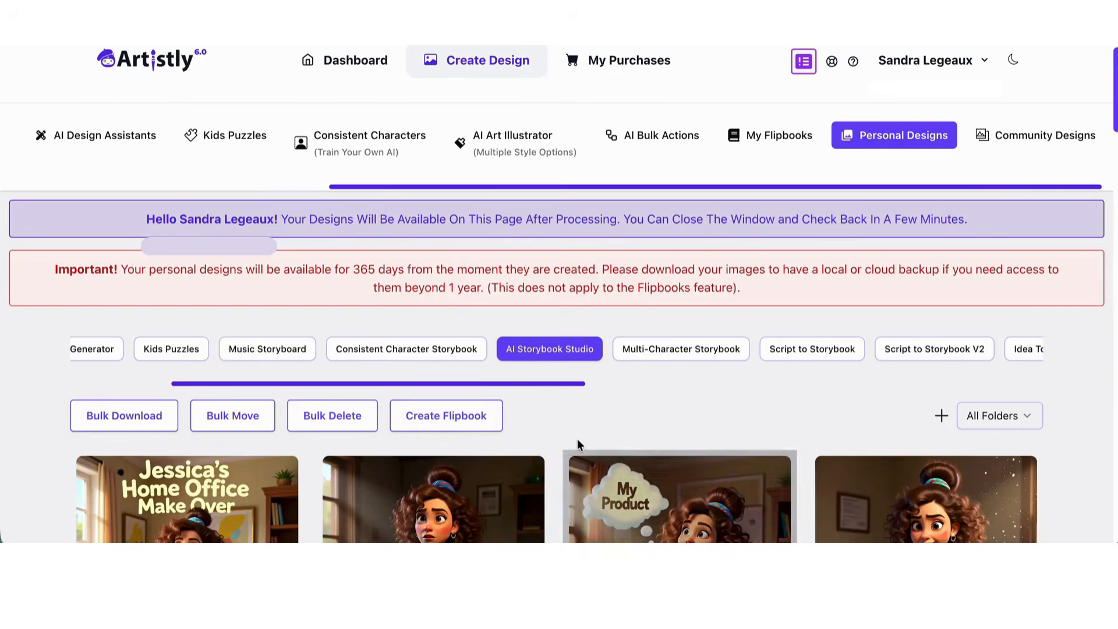
scroll(577, 438, down, 3)
scroll(553, 434, up, 4)
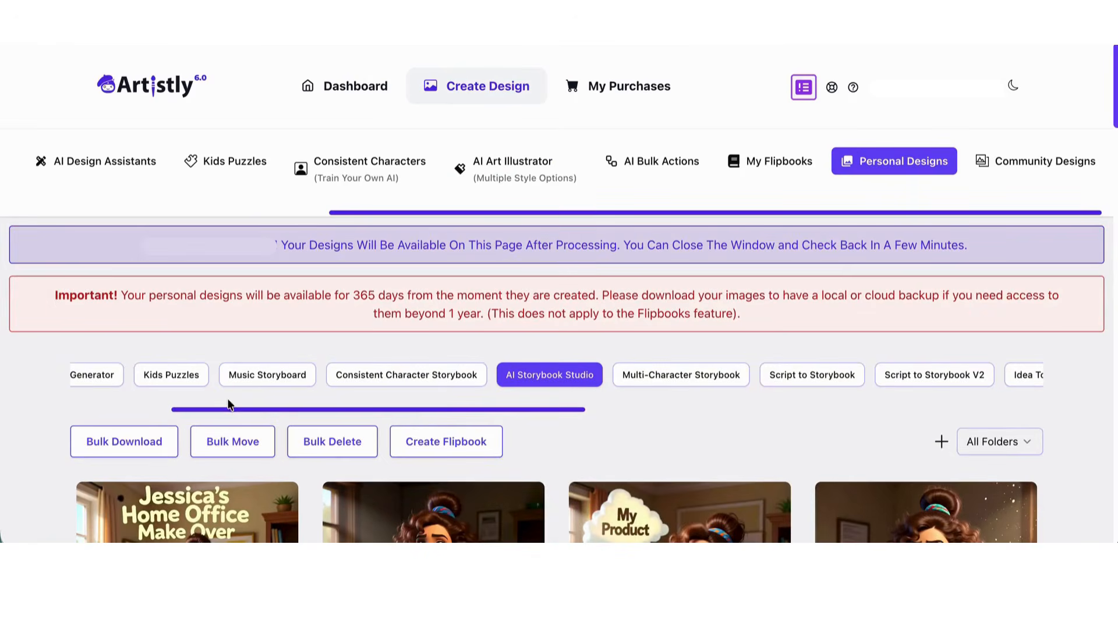
Filter the personal designs by Script to Storybook V2 and by the folder holding Jonathan's story
drag(217, 409, 205, 409)
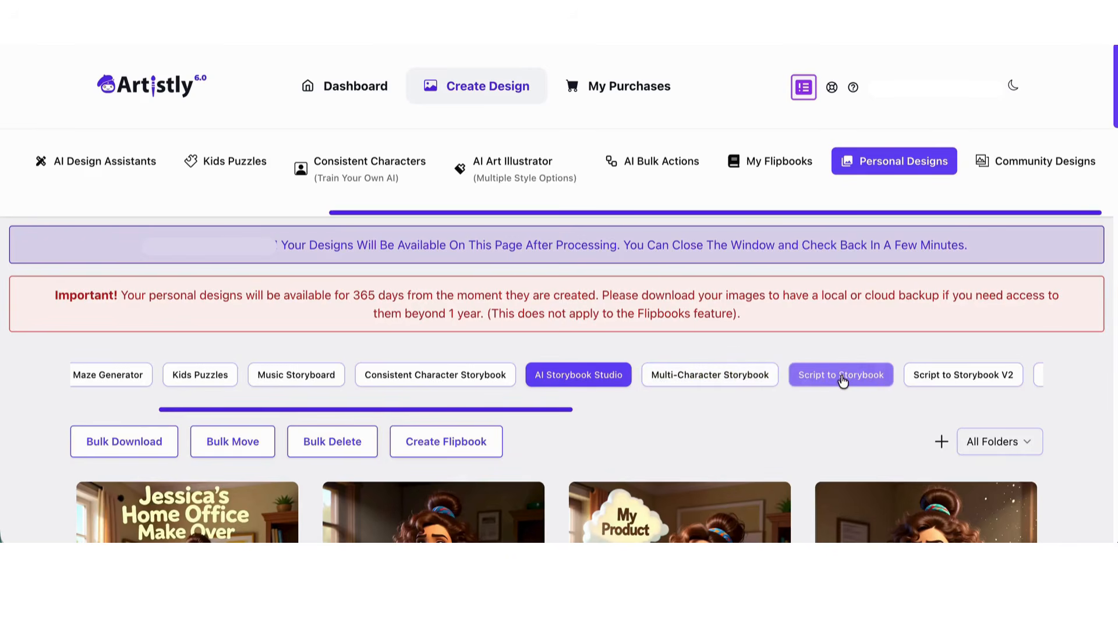
click(982, 383)
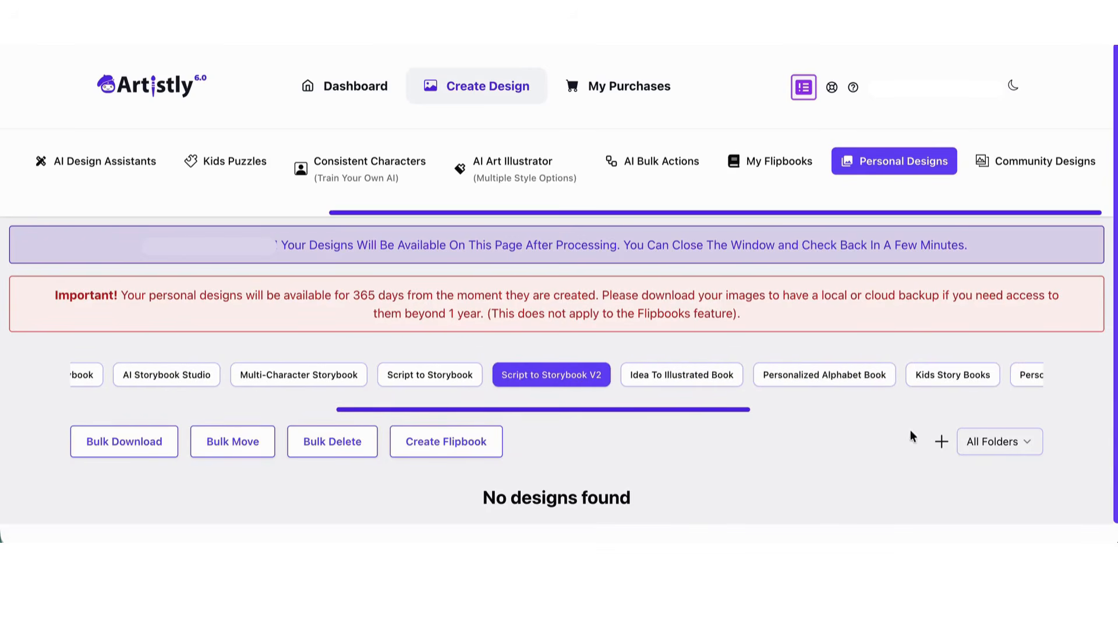
click(988, 445)
scroll(1015, 368, down, 10)
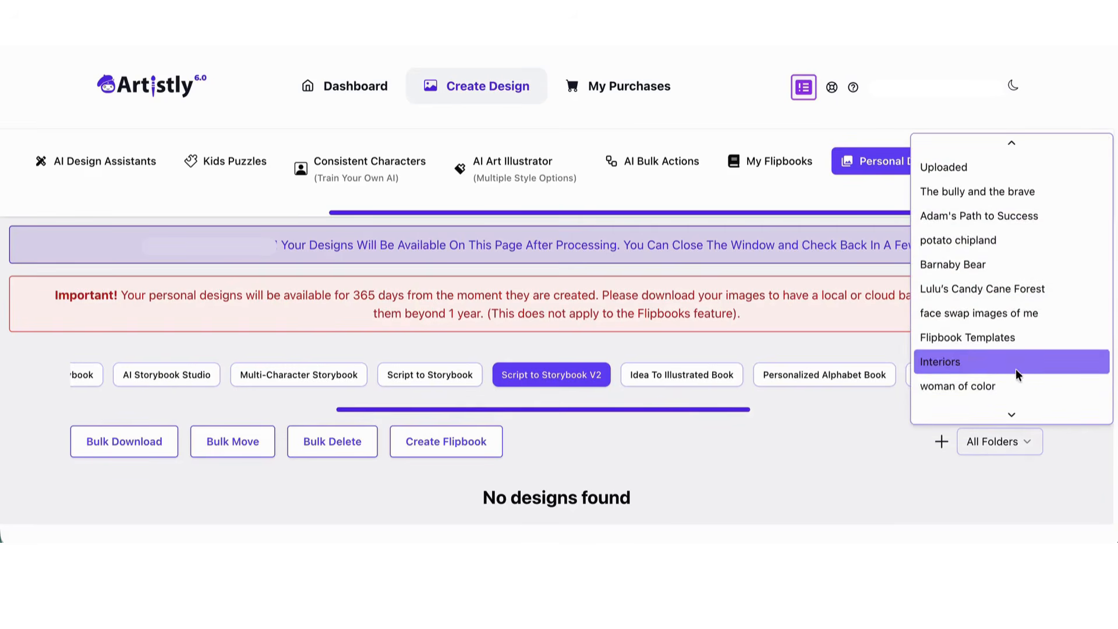
click(976, 405)
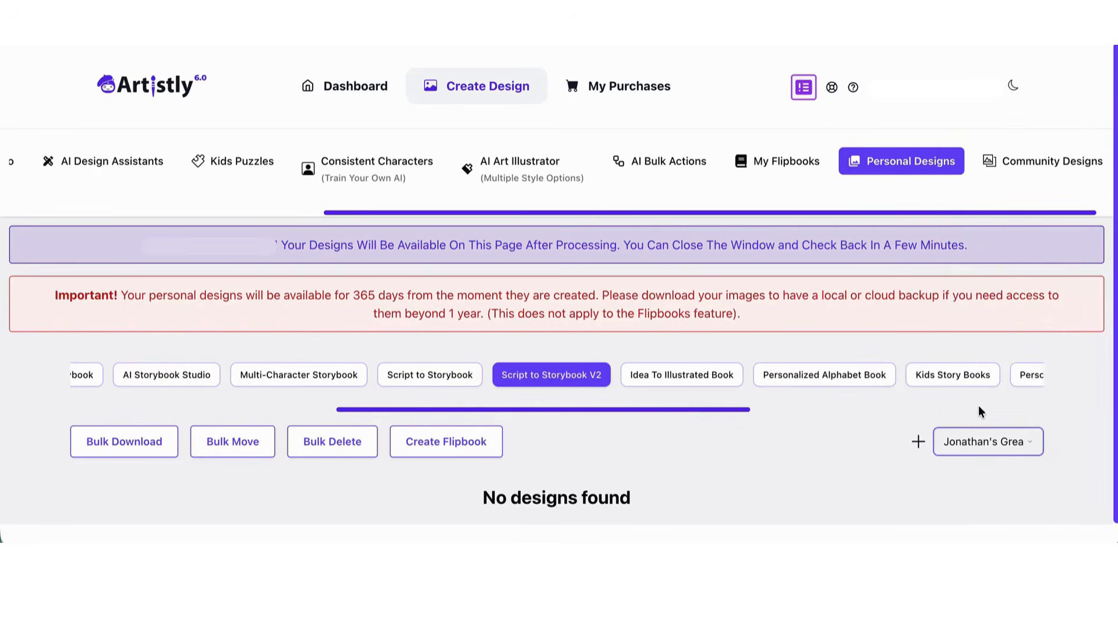
scroll(757, 414, down, 1)
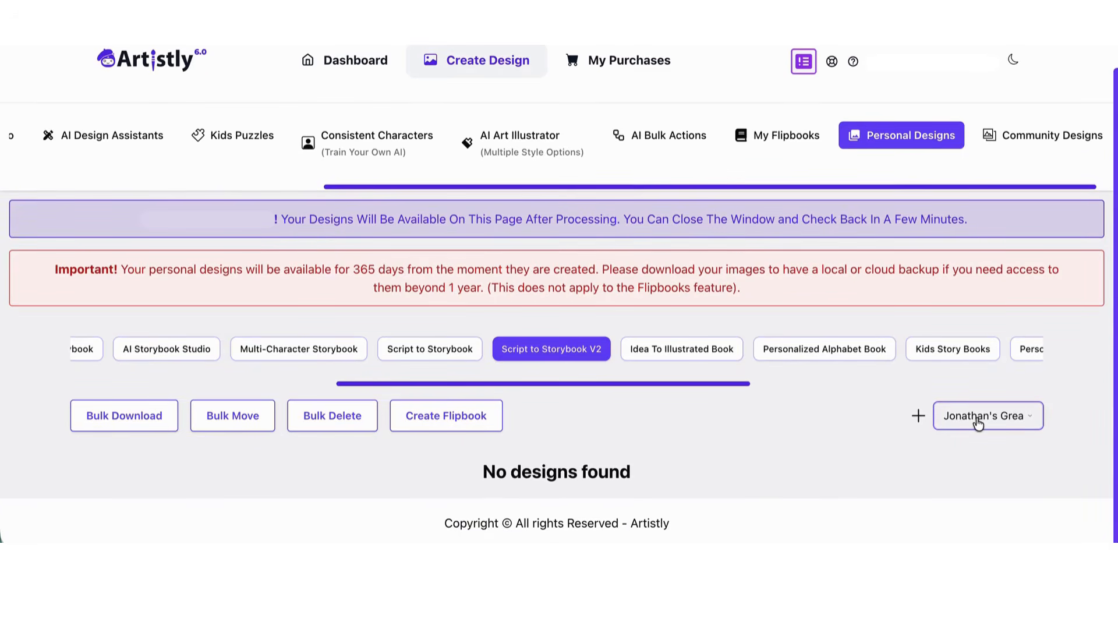
click(975, 417)
click(712, 428)
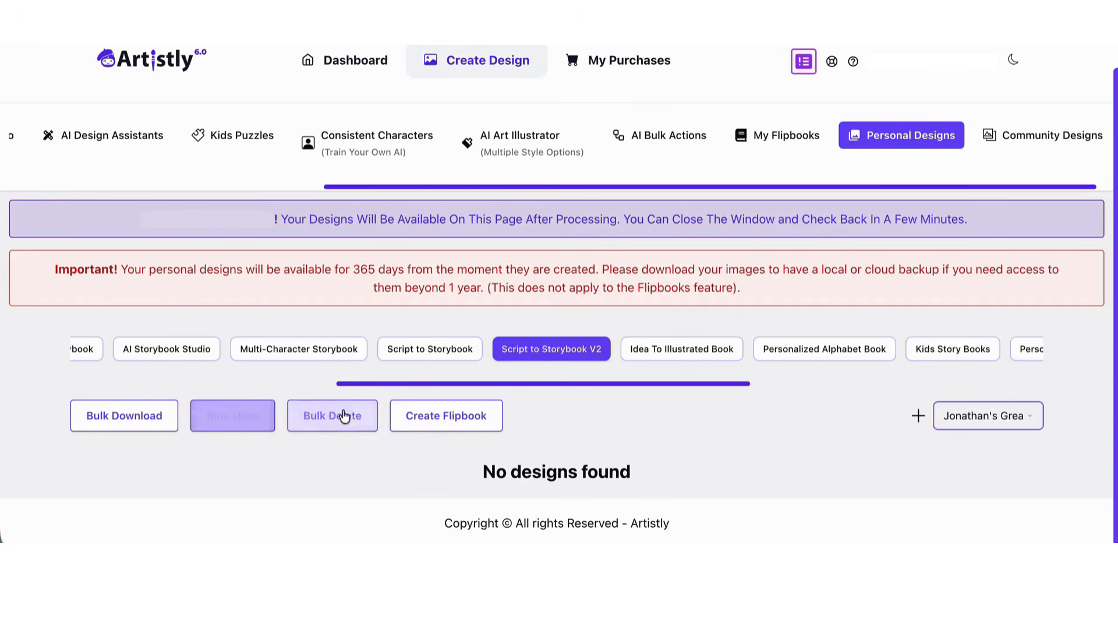
Check the Jonathan folder under All, Multi-Character Storybook and Script to Storybook V2, and settle on the Script to Storybook category
drag(367, 384, 7, 337)
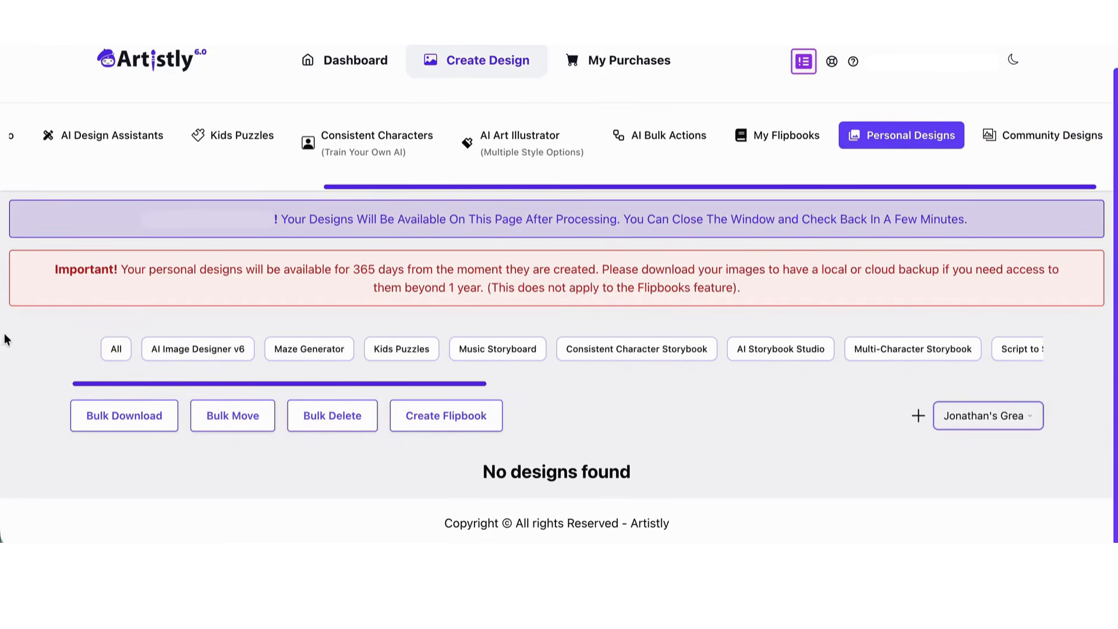
click(115, 349)
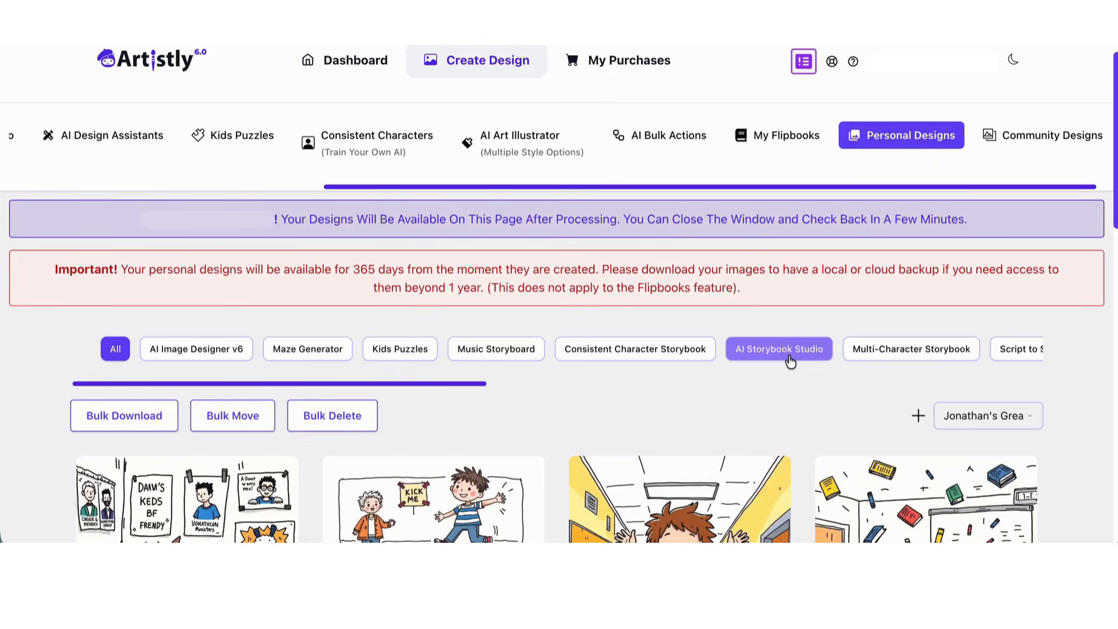
click(931, 361)
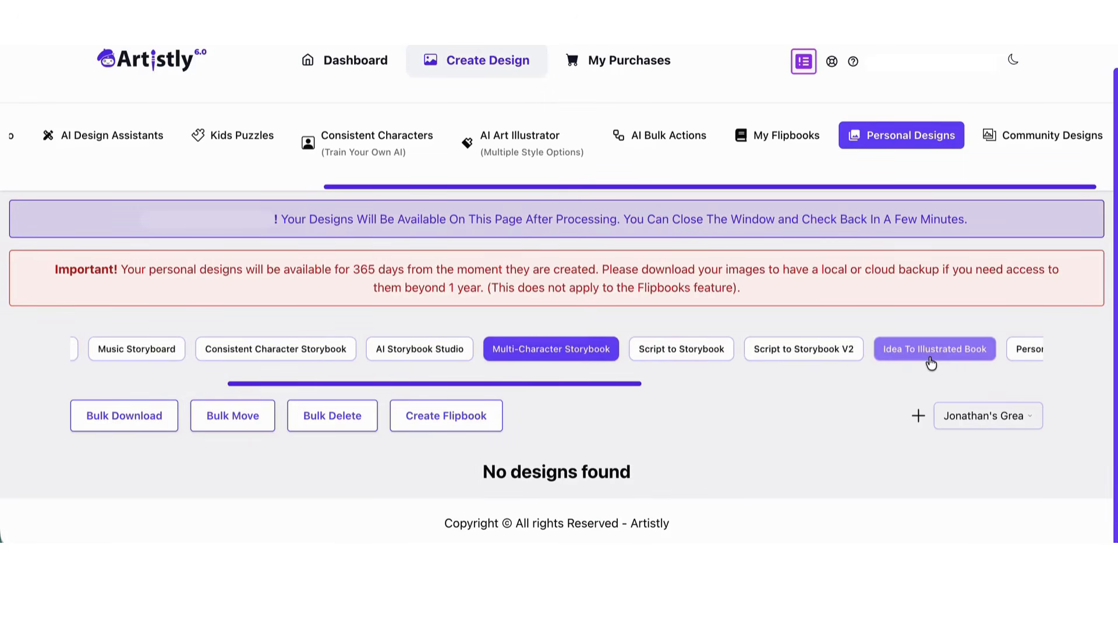
click(792, 350)
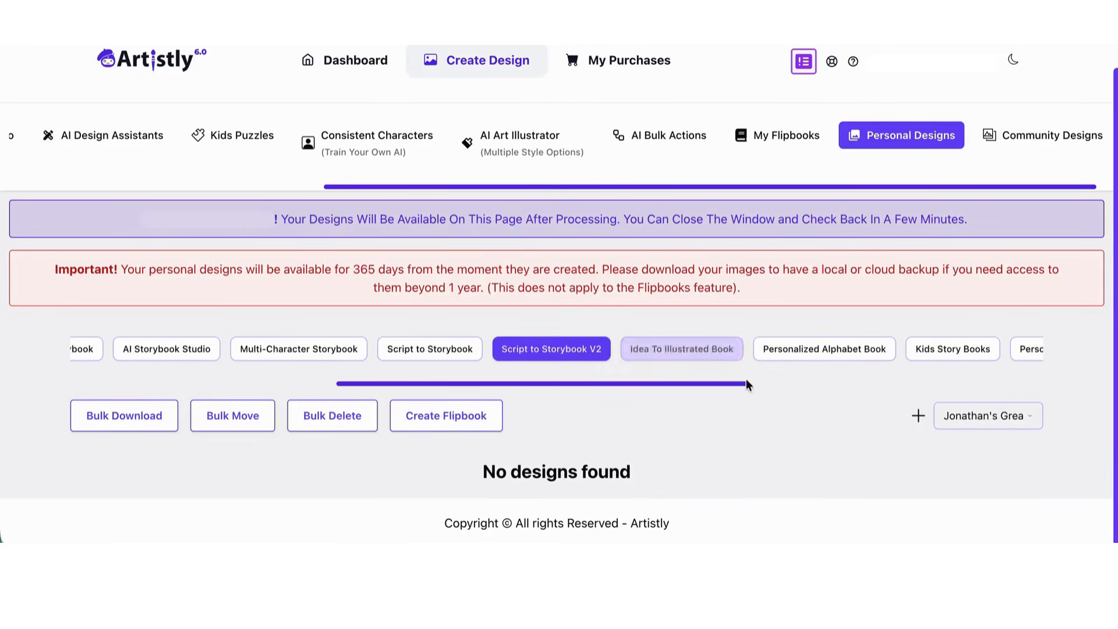
click(446, 352)
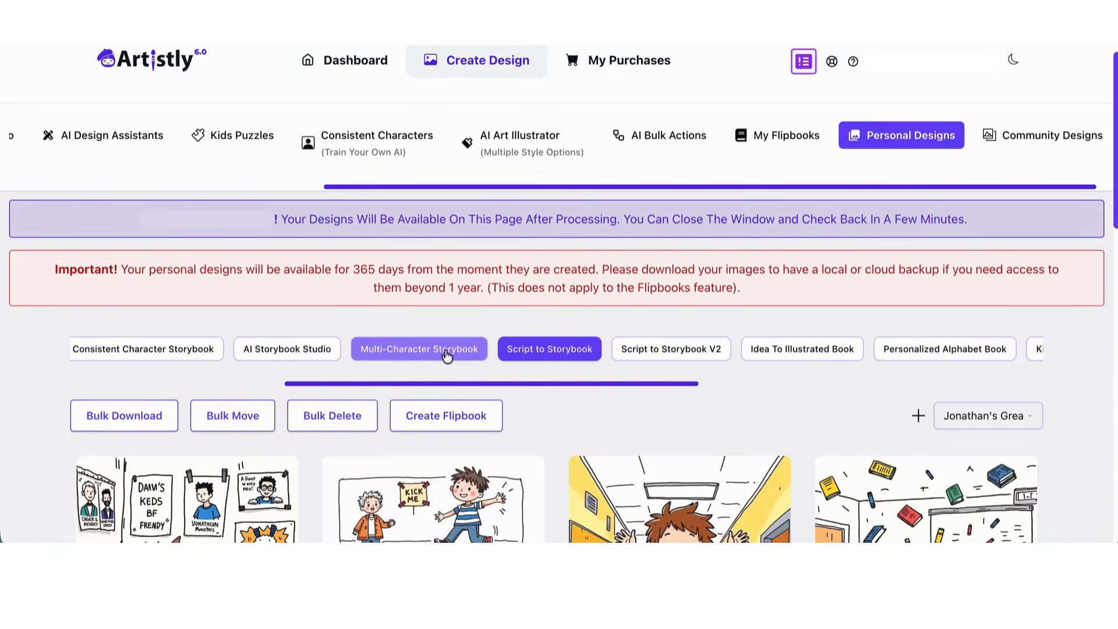
Look through the Script to Storybook pages stored in the Jonathan folder
scroll(623, 419, down, 3)
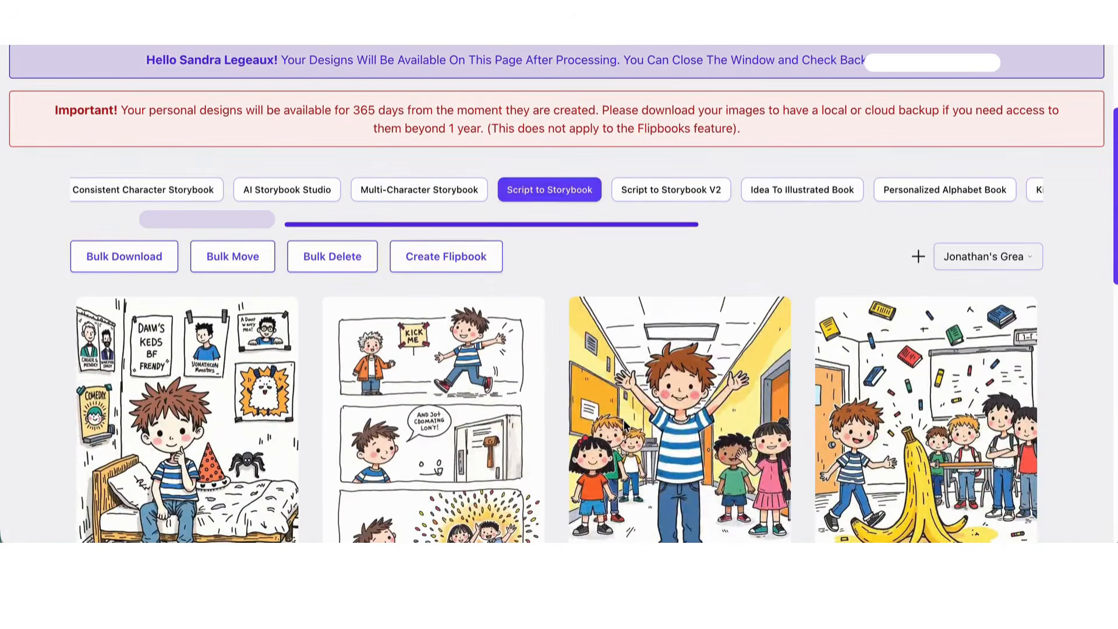
scroll(622, 419, down, 3)
scroll(600, 417, up, 6)
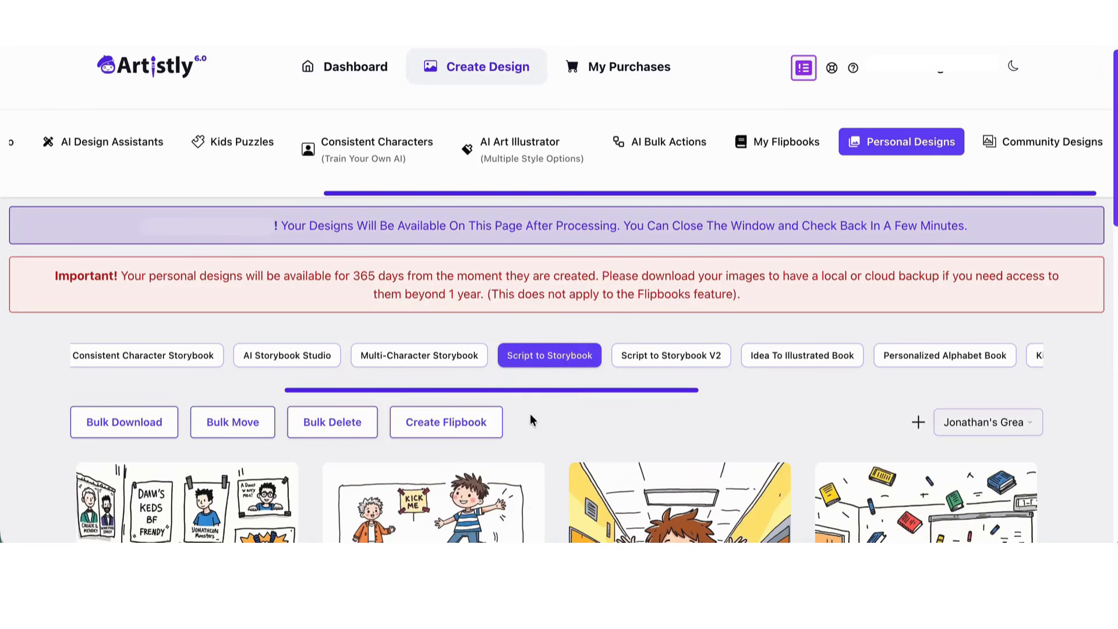
scroll(542, 416, down, 1)
scroll(530, 376, down, 15)
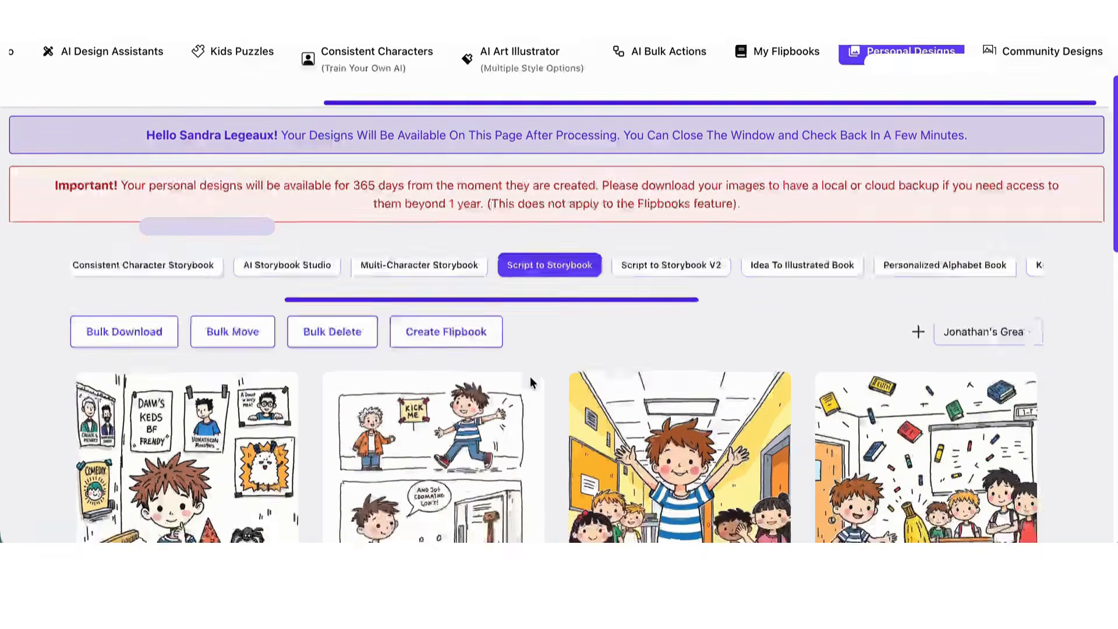
scroll(534, 379, down, 3)
scroll(534, 378, up, 15)
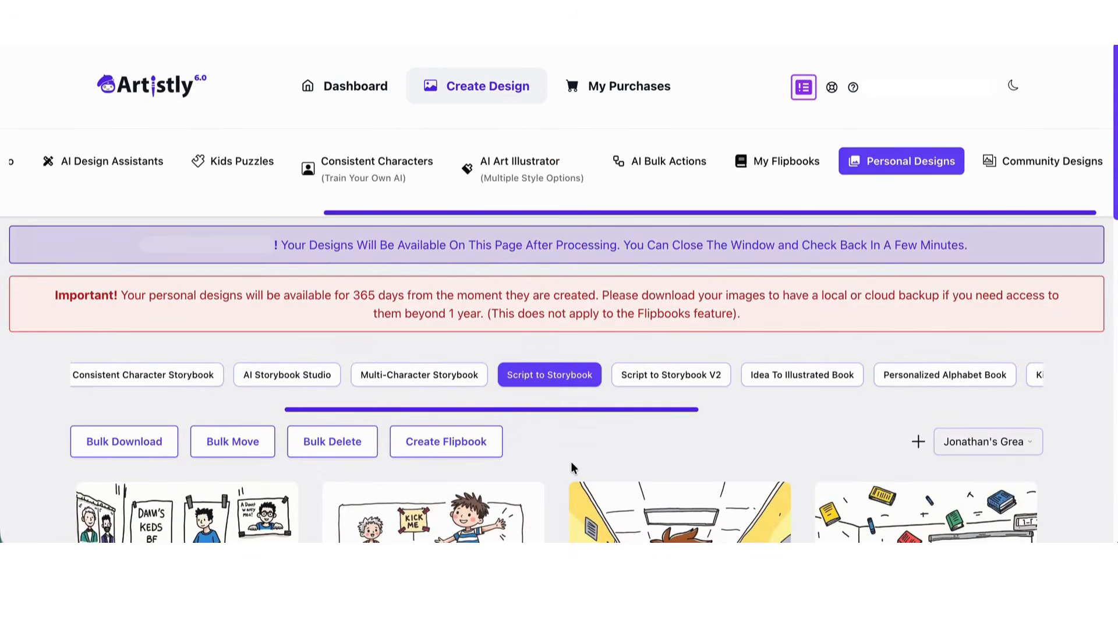
Start creating a flipbook from the Script to Storybook designs and select the whole Jonathan story
click(472, 445)
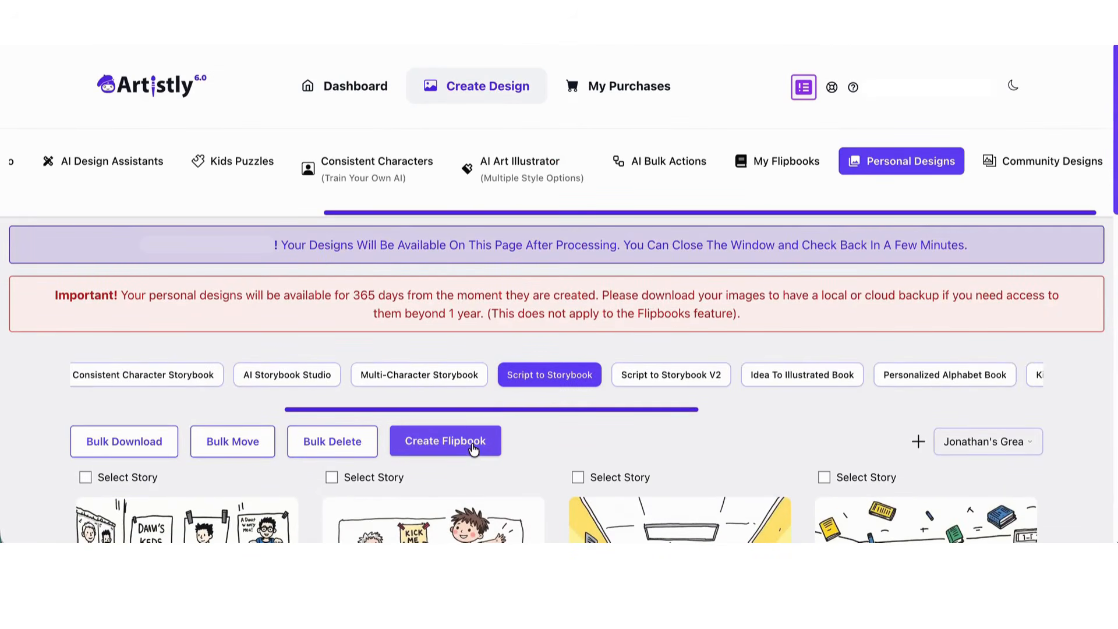
scroll(175, 411, right, 12)
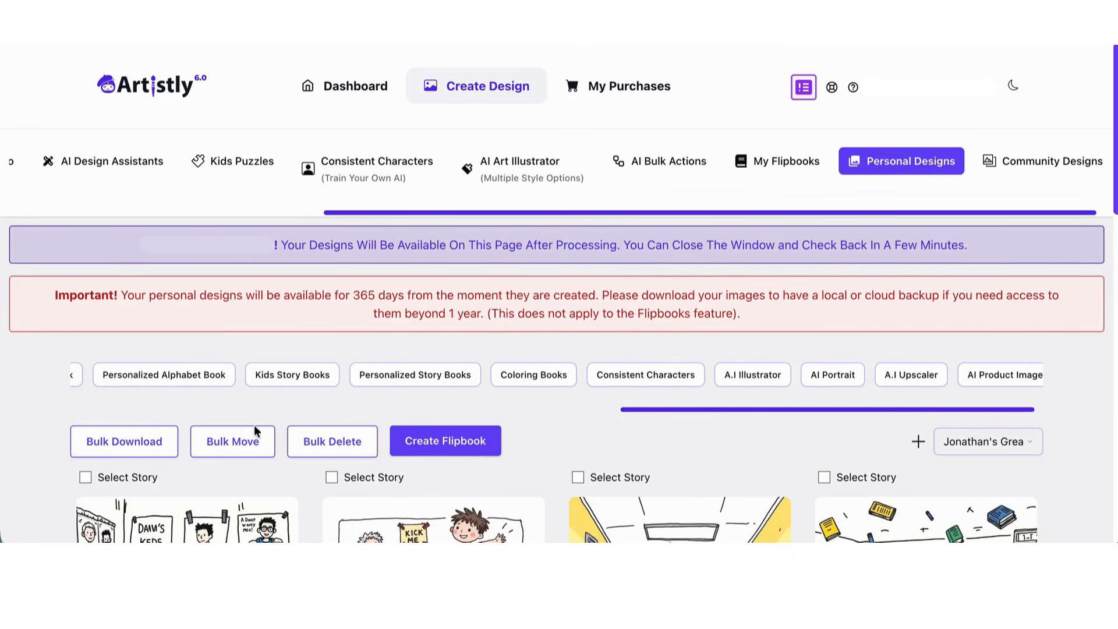
scroll(175, 401, down, 6)
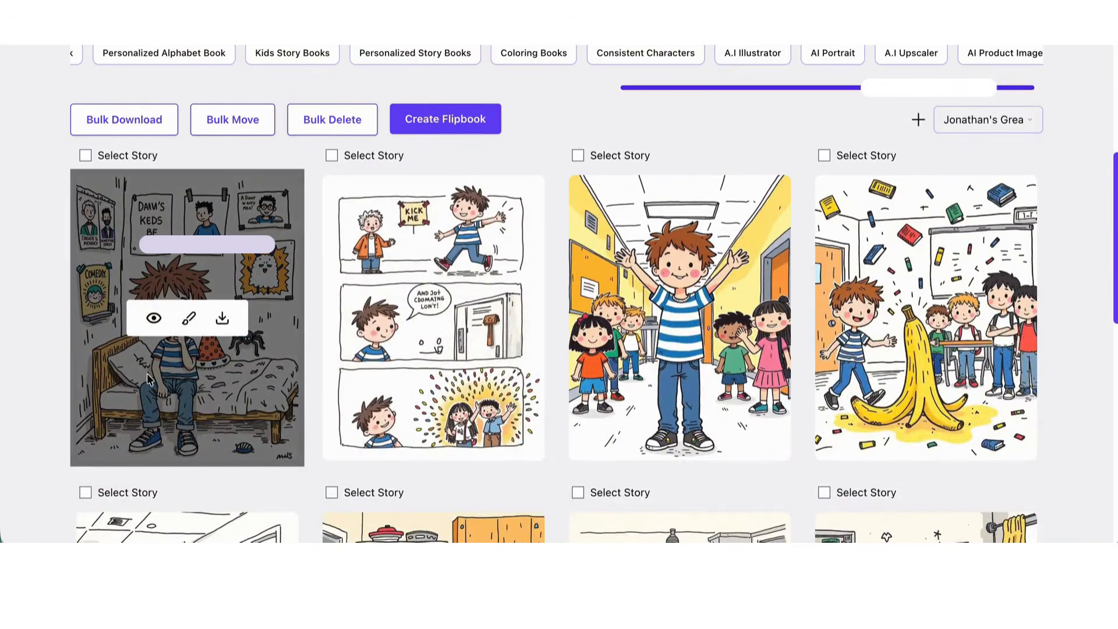
scroll(148, 378, up, 2)
click(85, 236)
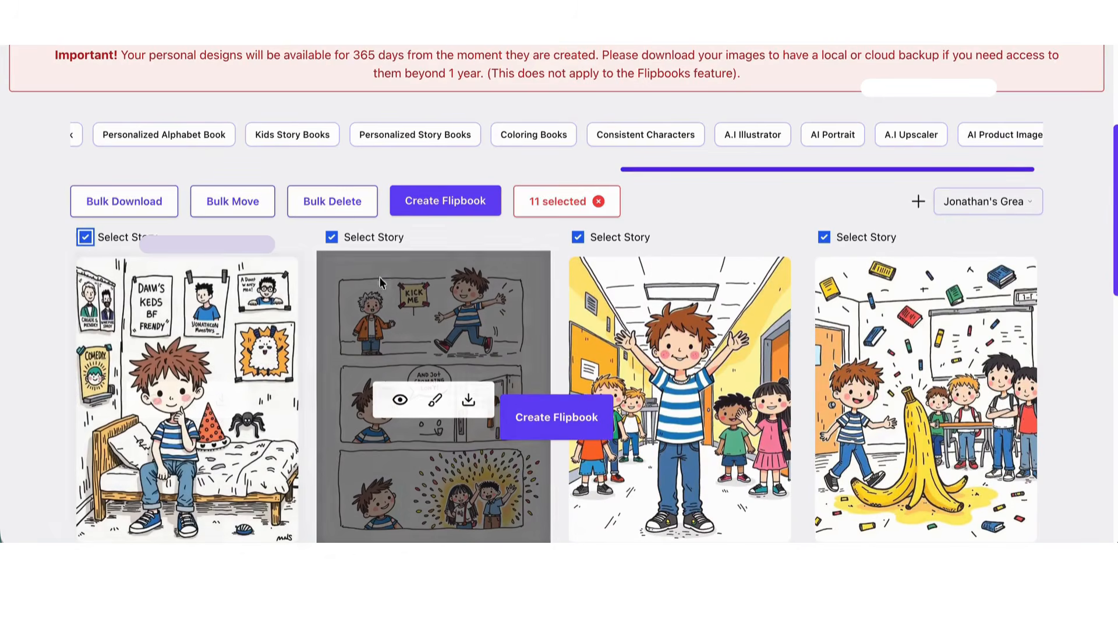
Review the selected Jonathan story pages and open the flipbook setup form for them
scroll(329, 347, down, 3)
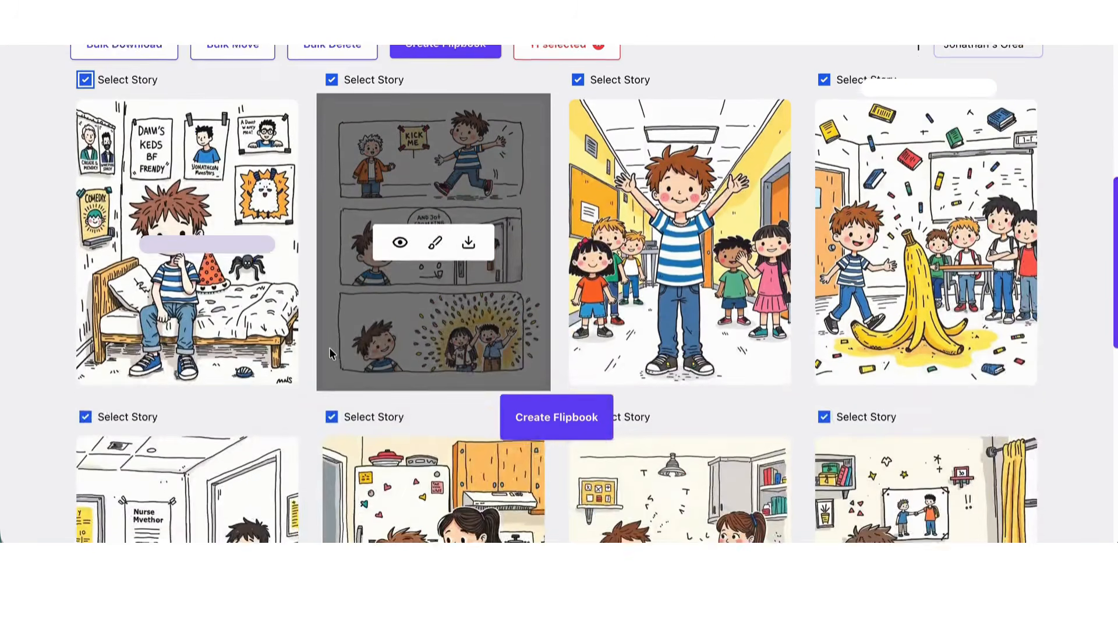
scroll(330, 348, down, 8)
scroll(333, 344, up, 9)
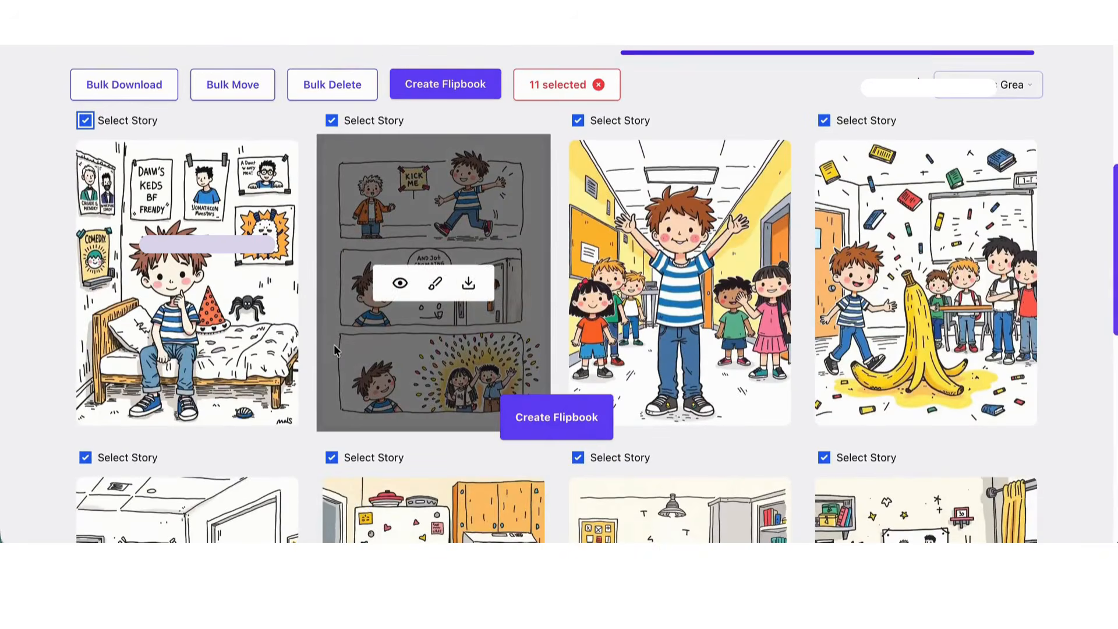
scroll(333, 344, up, 2)
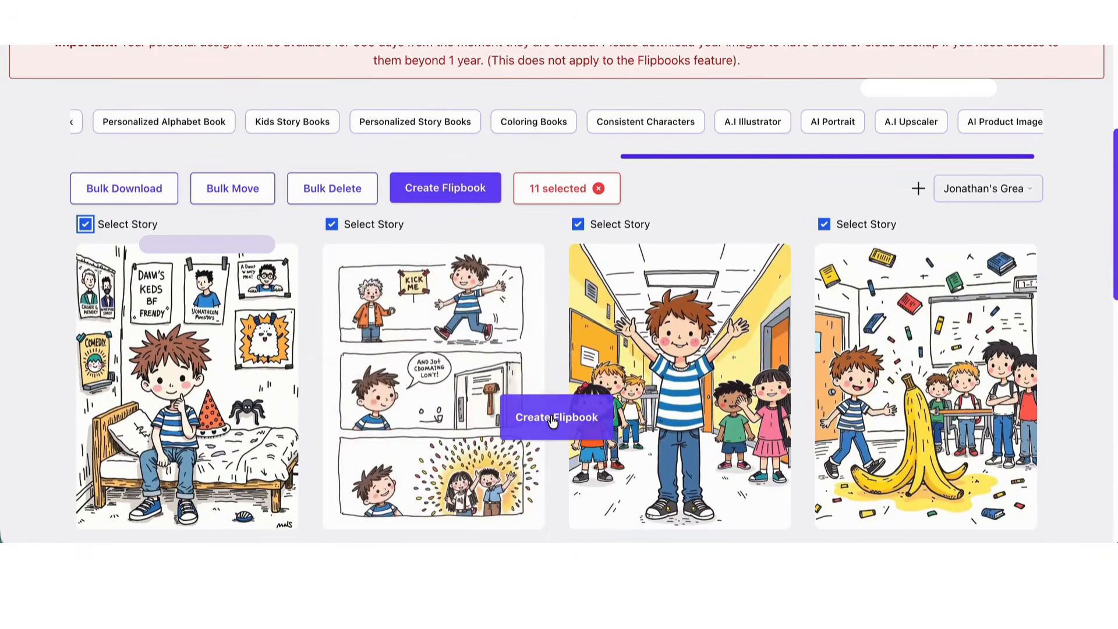
click(551, 416)
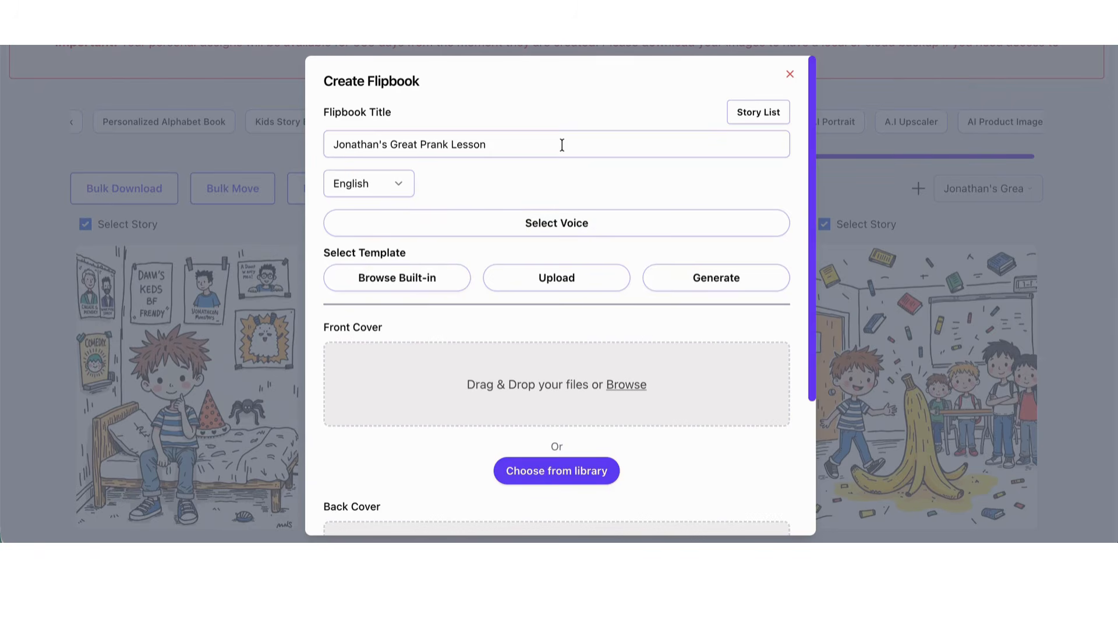
Sample the Daniel and Bella voices for the flipbook and select the Anton voice
click(631, 228)
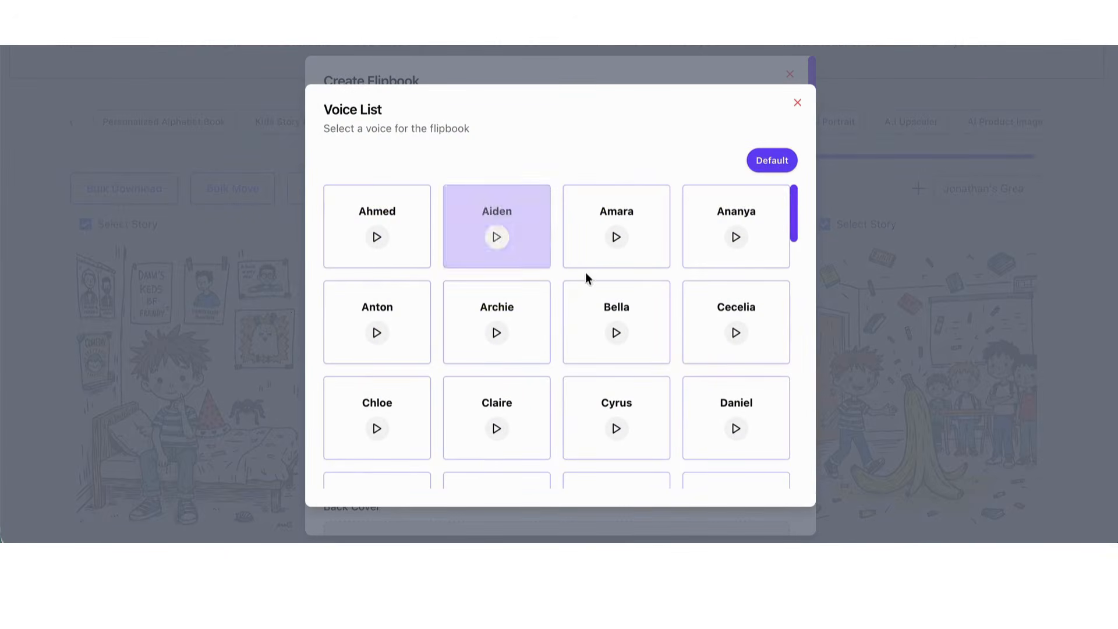
click(734, 429)
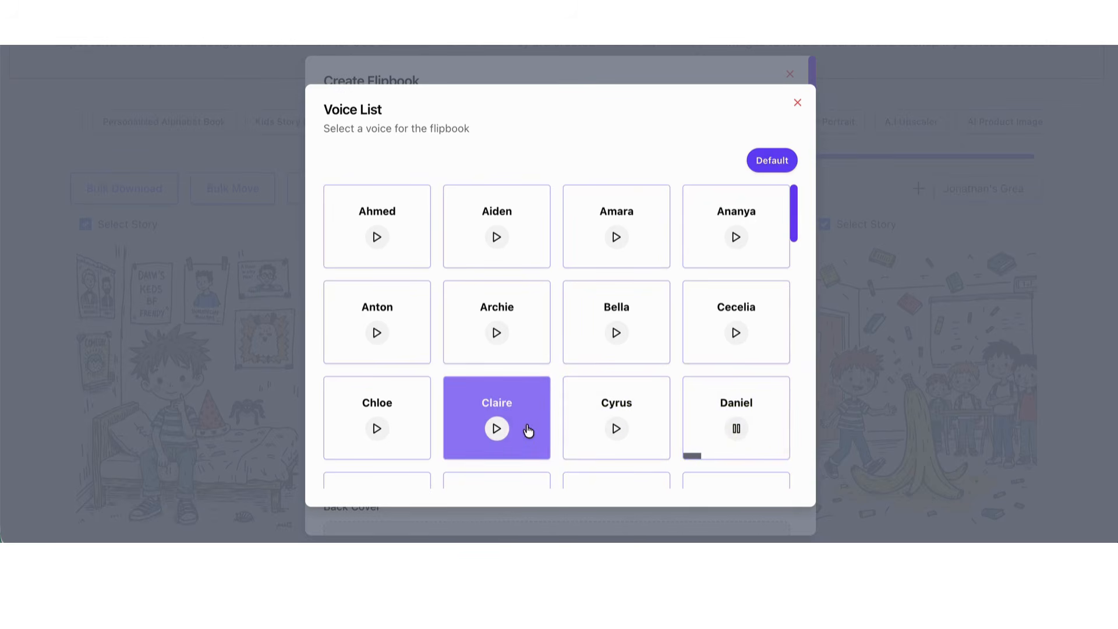
click(735, 428)
click(616, 331)
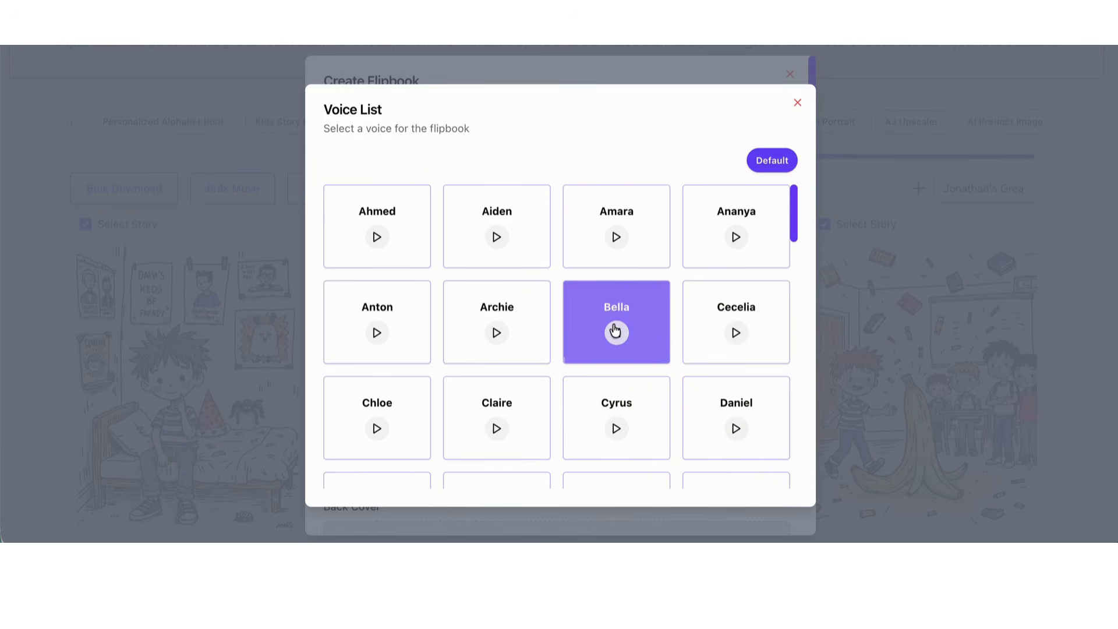
click(376, 323)
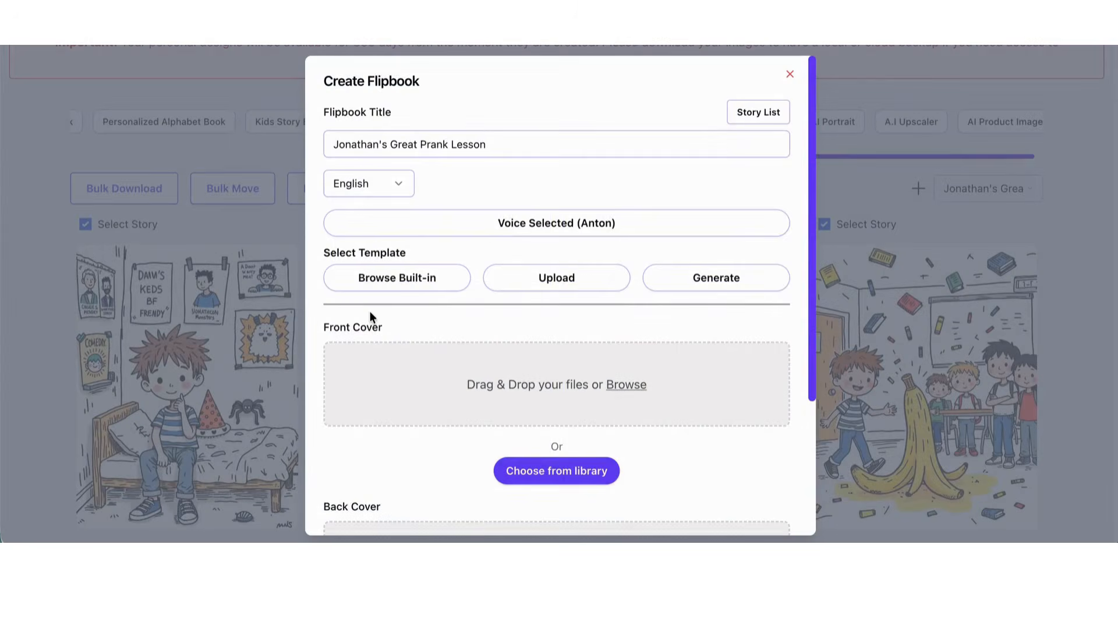
Sample further narration voices, including Anton, George and Harish, and set the flipbook's voice to Isabelle
click(530, 230)
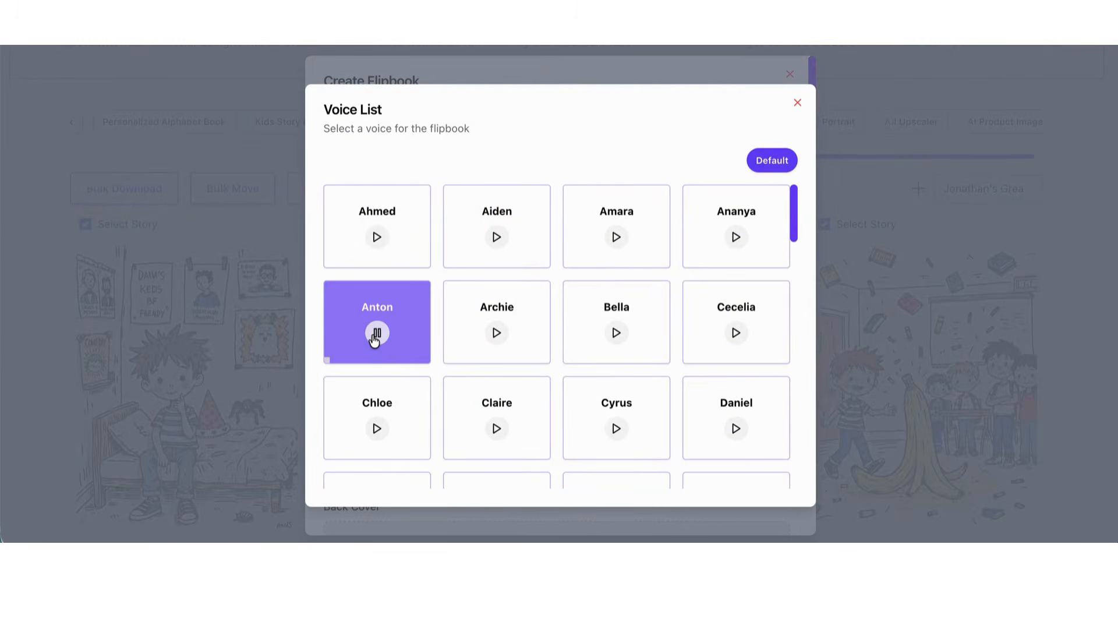
click(377, 236)
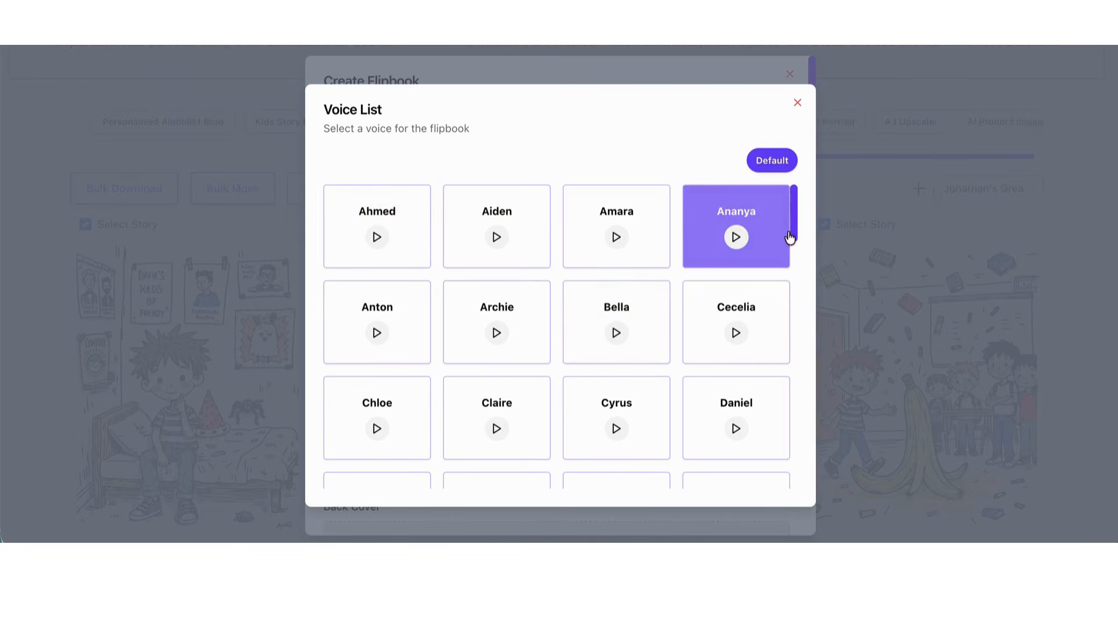
drag(792, 231, 793, 294)
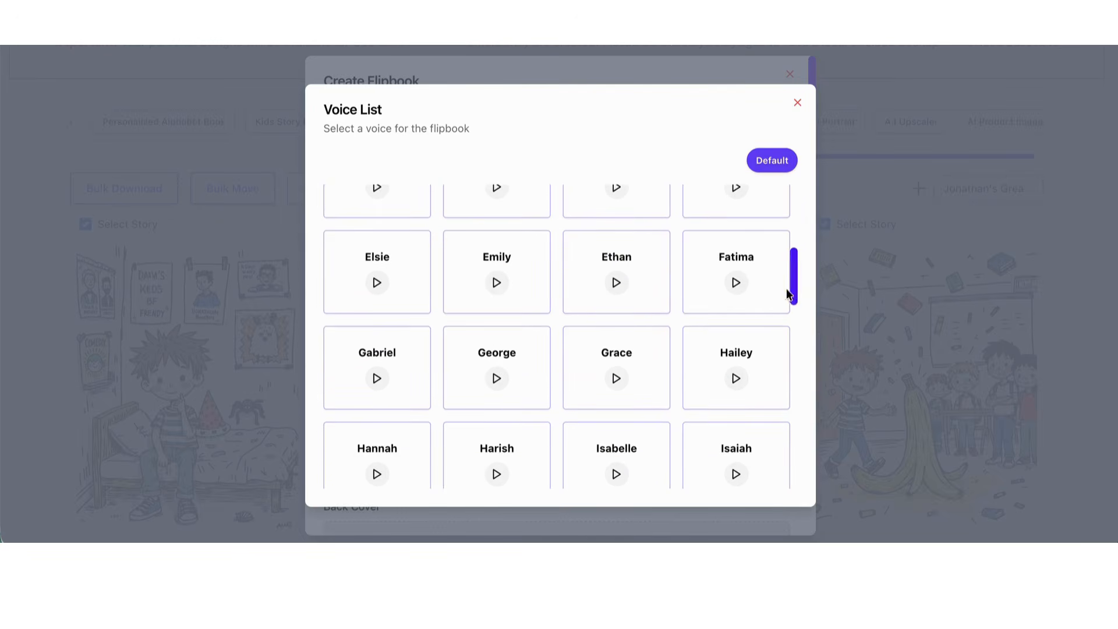
click(495, 381)
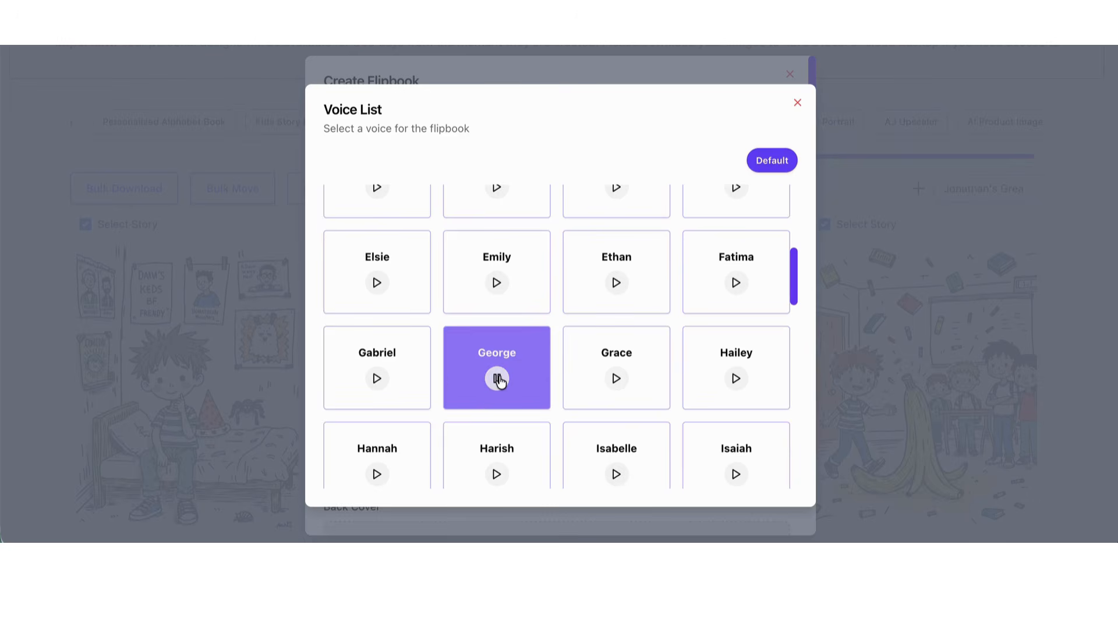
click(499, 379)
click(497, 475)
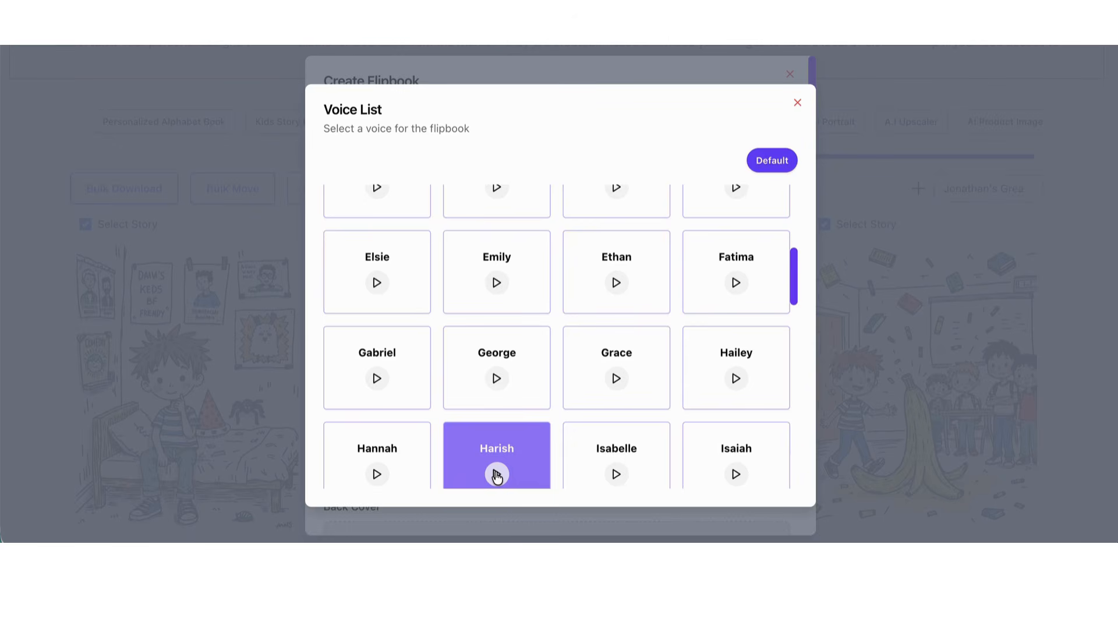
click(616, 474)
click(616, 474)
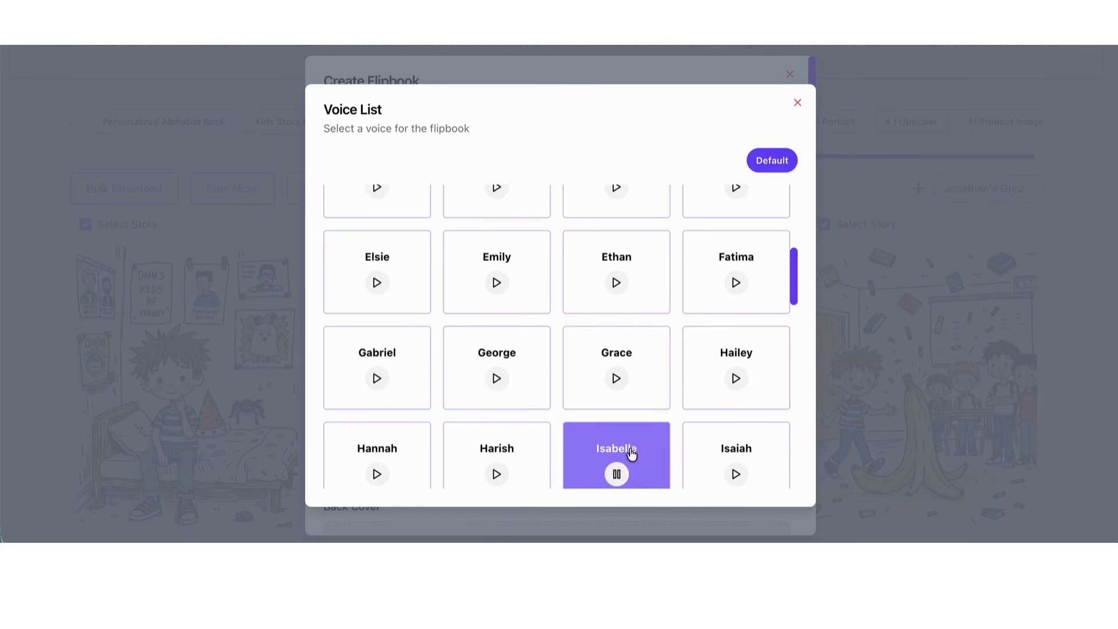
click(697, 209)
click(605, 451)
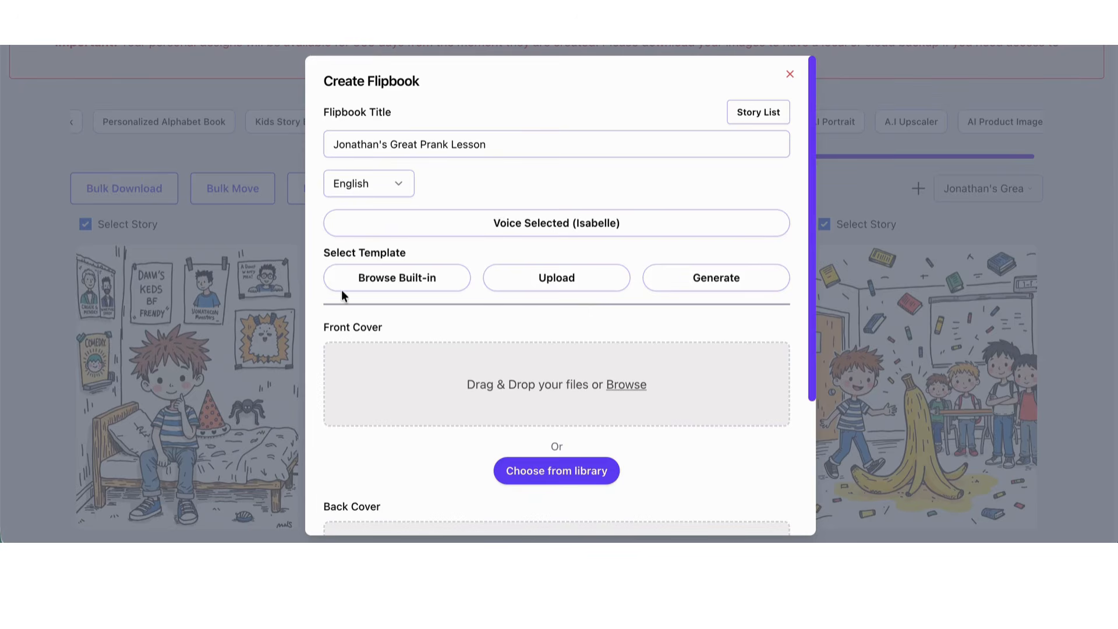
Look through the built-in flipbook page templates and the option for uploading a custom template
click(420, 291)
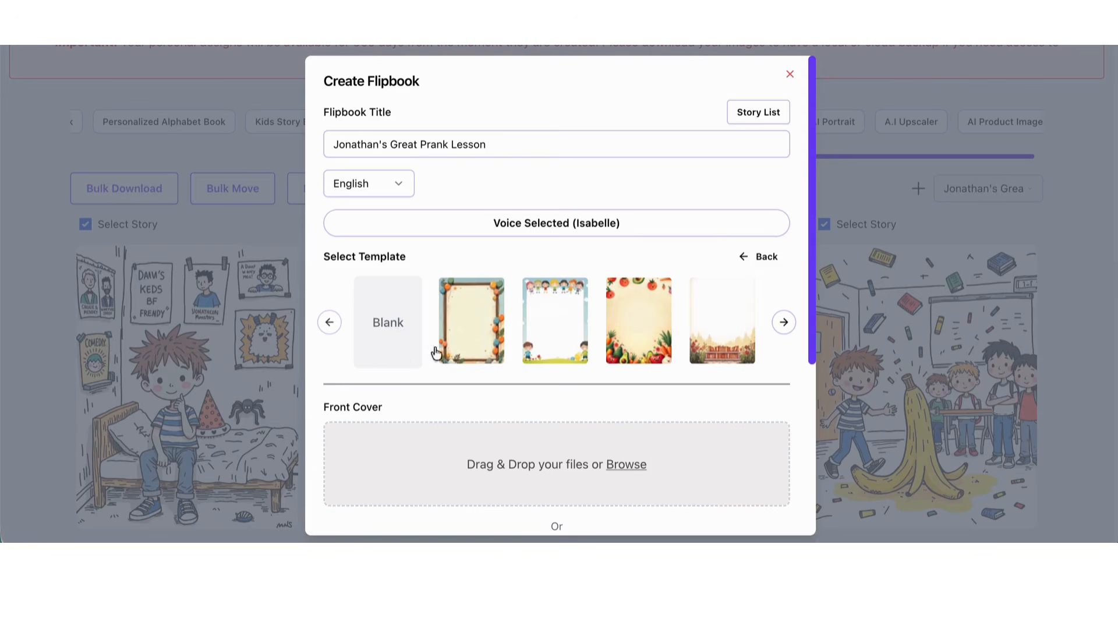
click(784, 323)
click(784, 323)
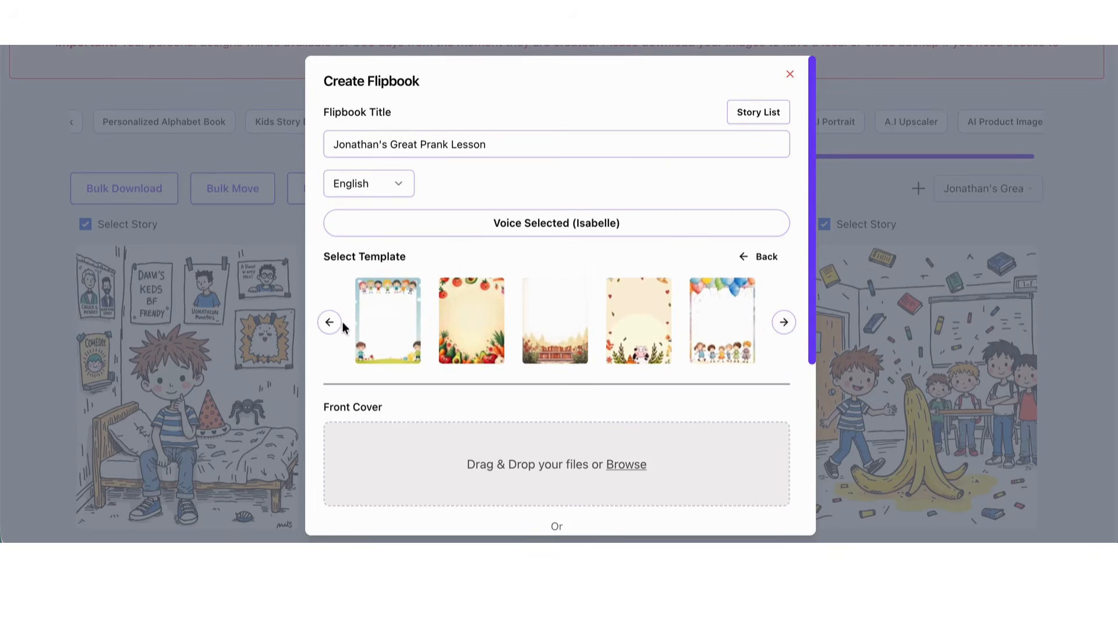
click(762, 255)
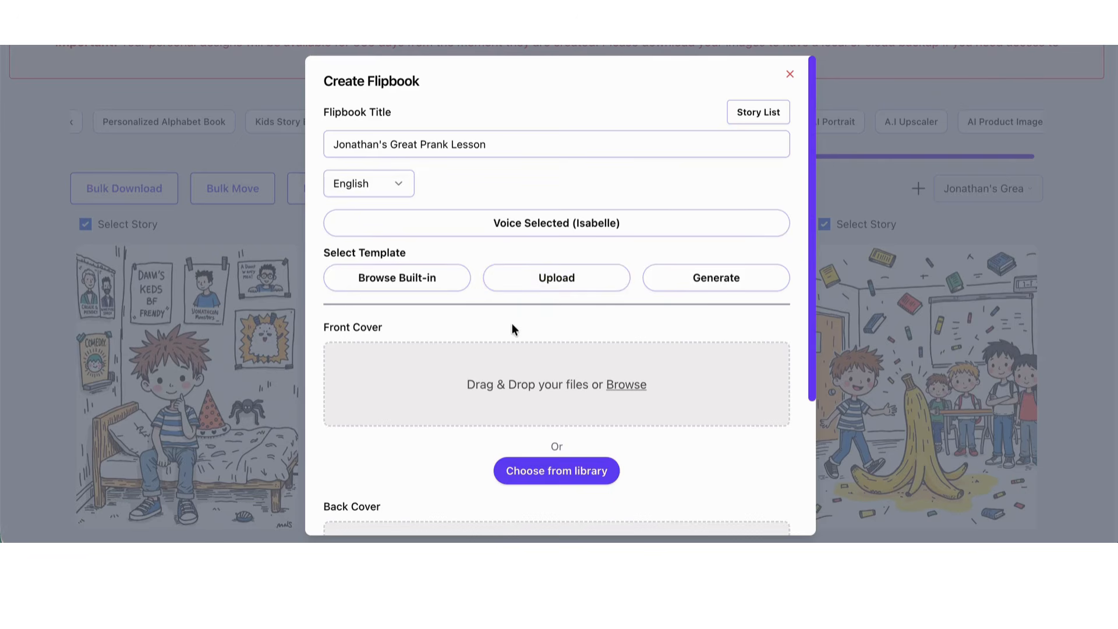
click(569, 286)
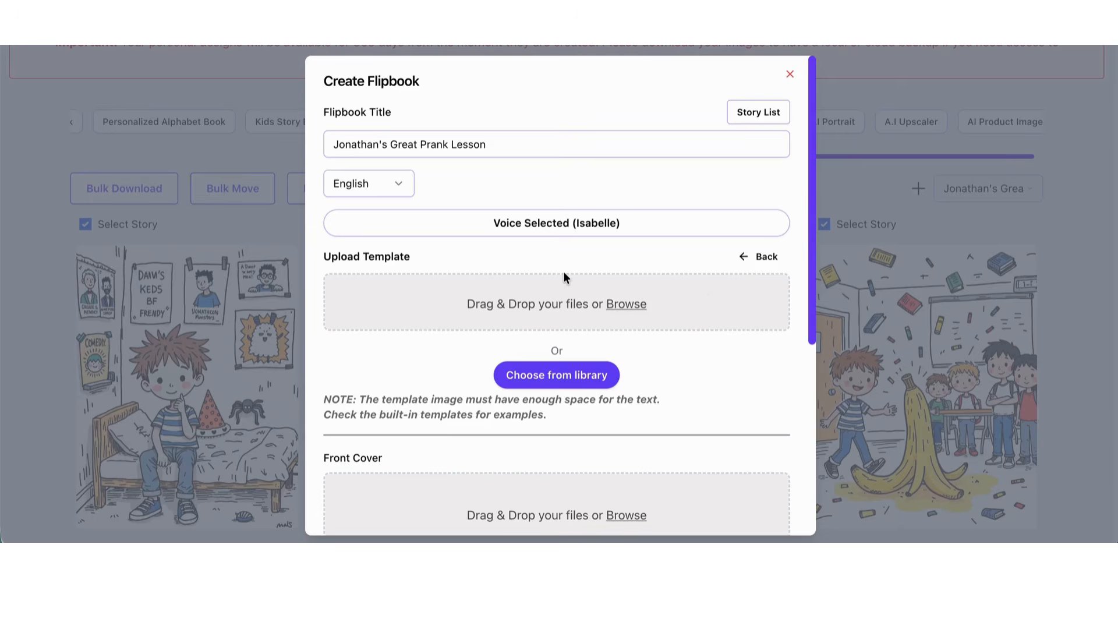
click(751, 256)
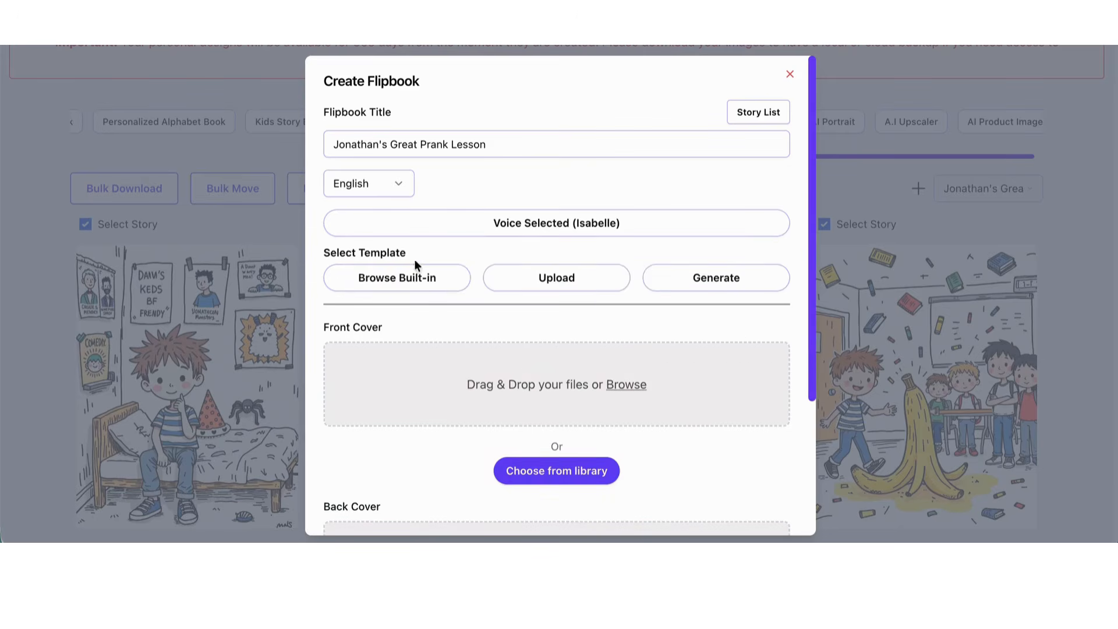
click(411, 278)
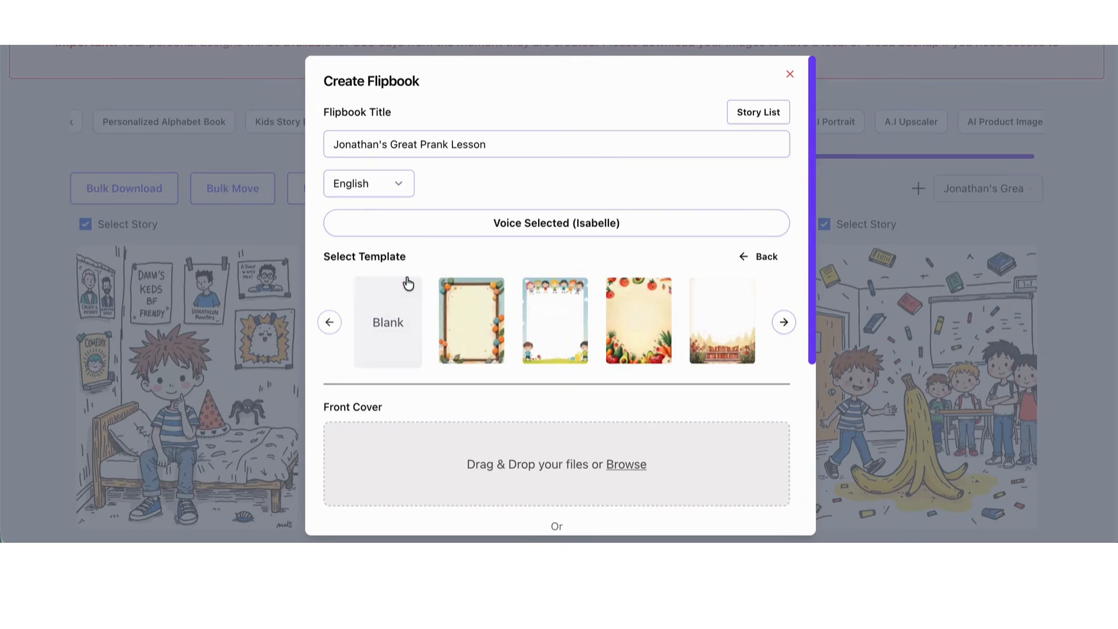
click(784, 324)
click(784, 323)
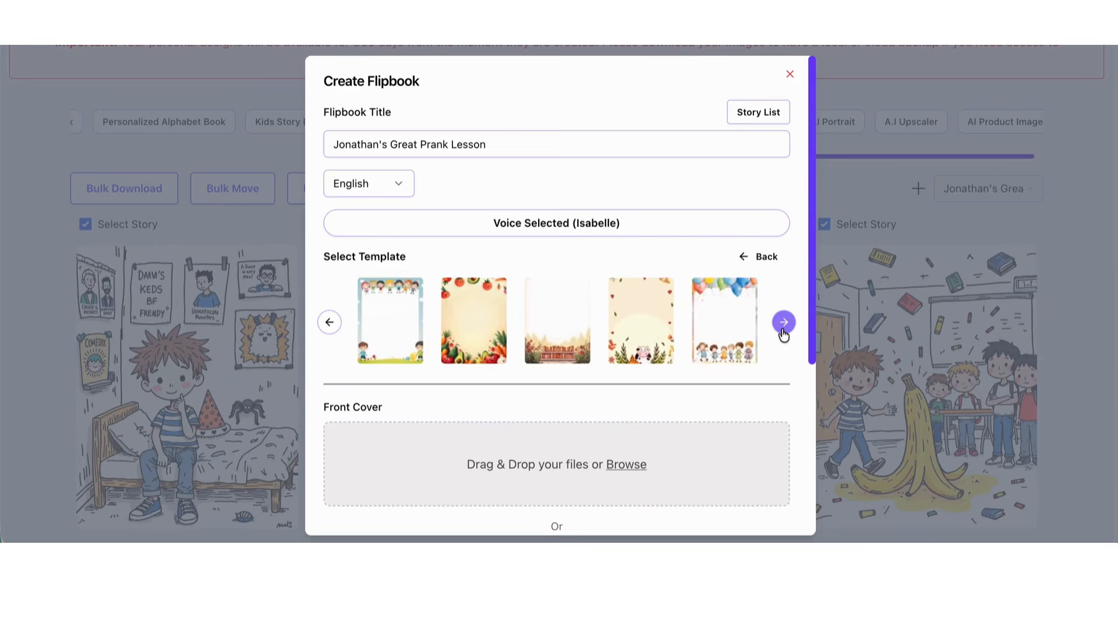
click(764, 261)
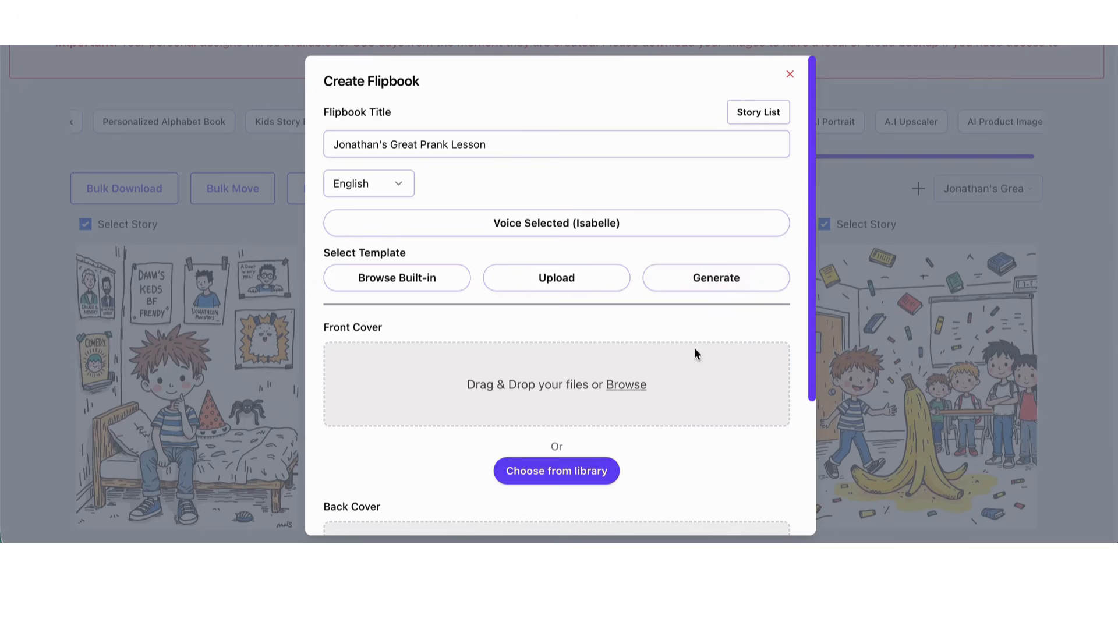
Choose to generate a custom flipbook template and enter "nature, trees, flowers and birds" as its frame style
click(710, 280)
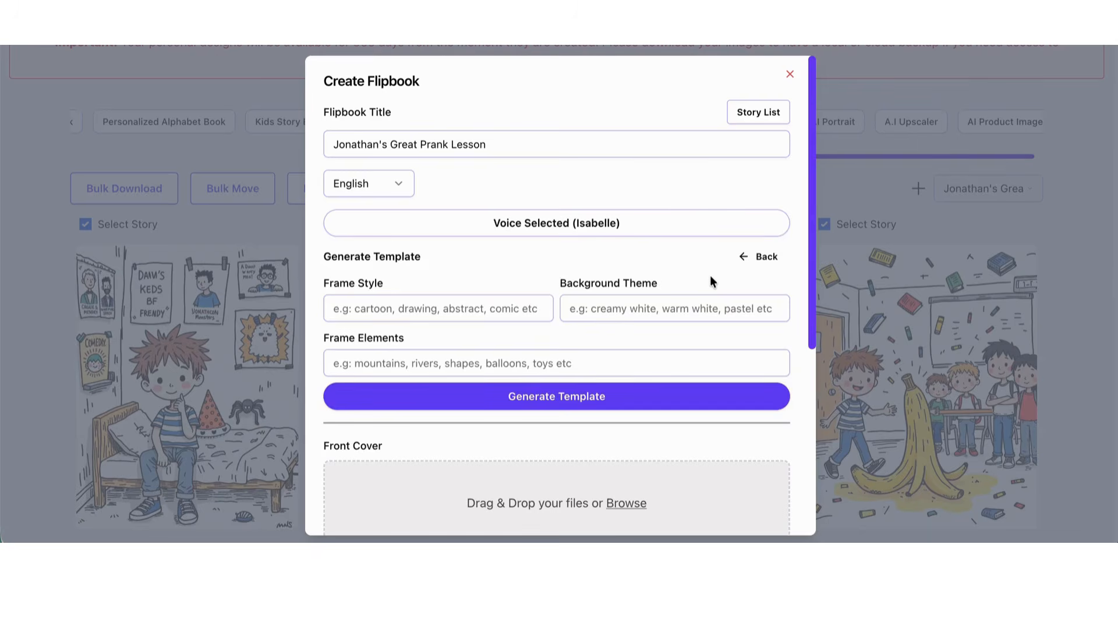
click(465, 308)
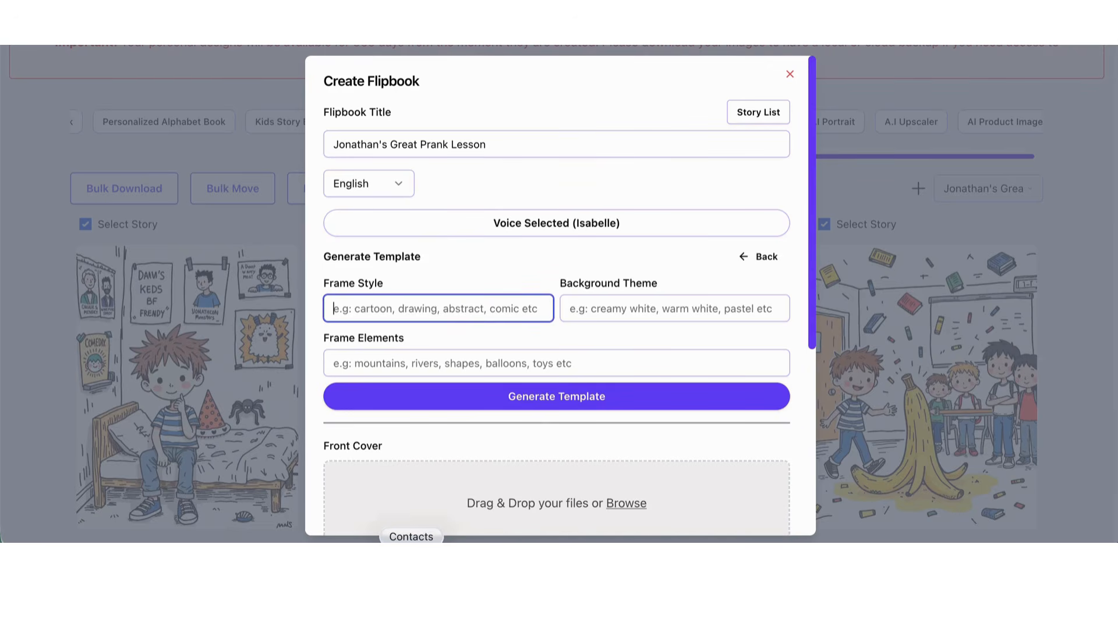
text(nature)
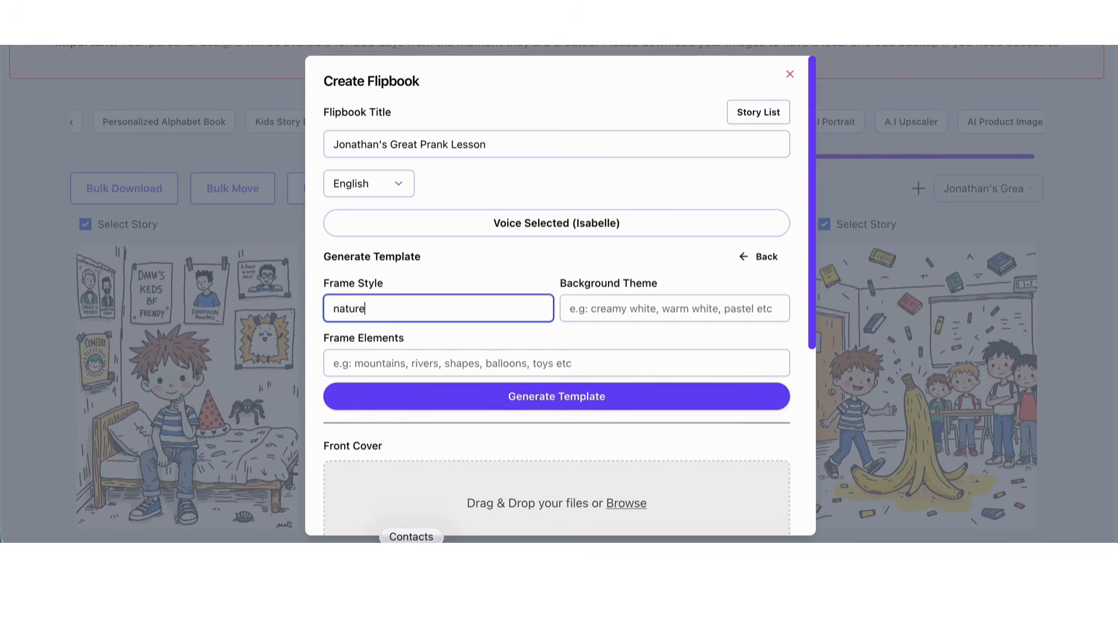
text( t, tress)
key(BackSpace)
key(BackSpace)
text(es and)
key(BackSpace)
key(BackSpace)
key(BackSpace)
text(, flowers and birds)
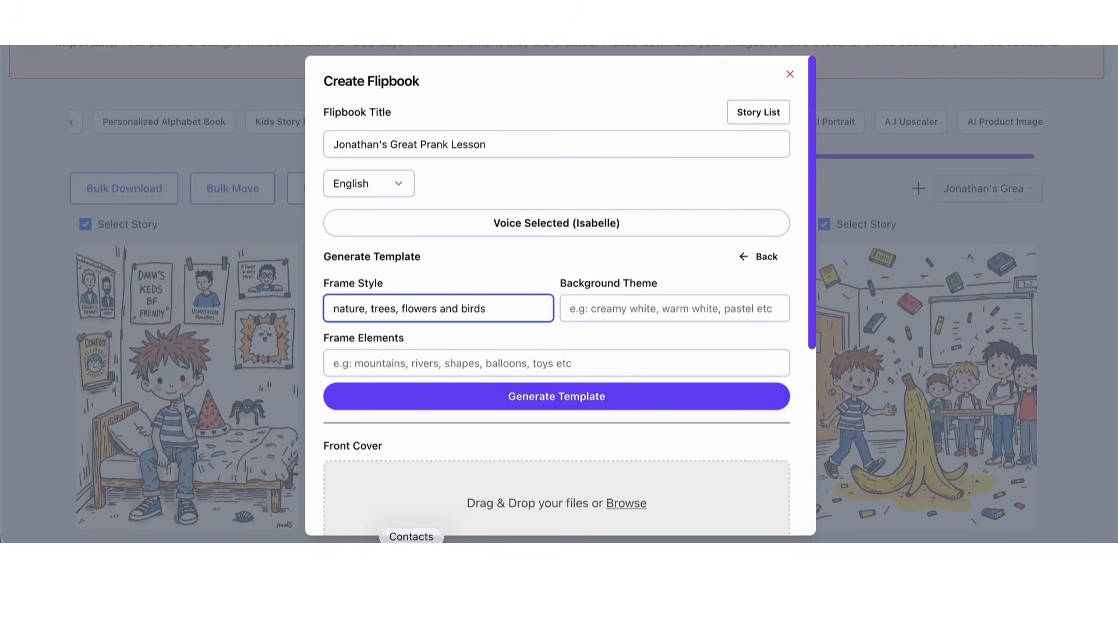
Extend the frame style text to read "nature, trees, flowers, birds, and bees"
text(, bees)
click(457, 307)
key(BackSpace)
key(BackSpace)
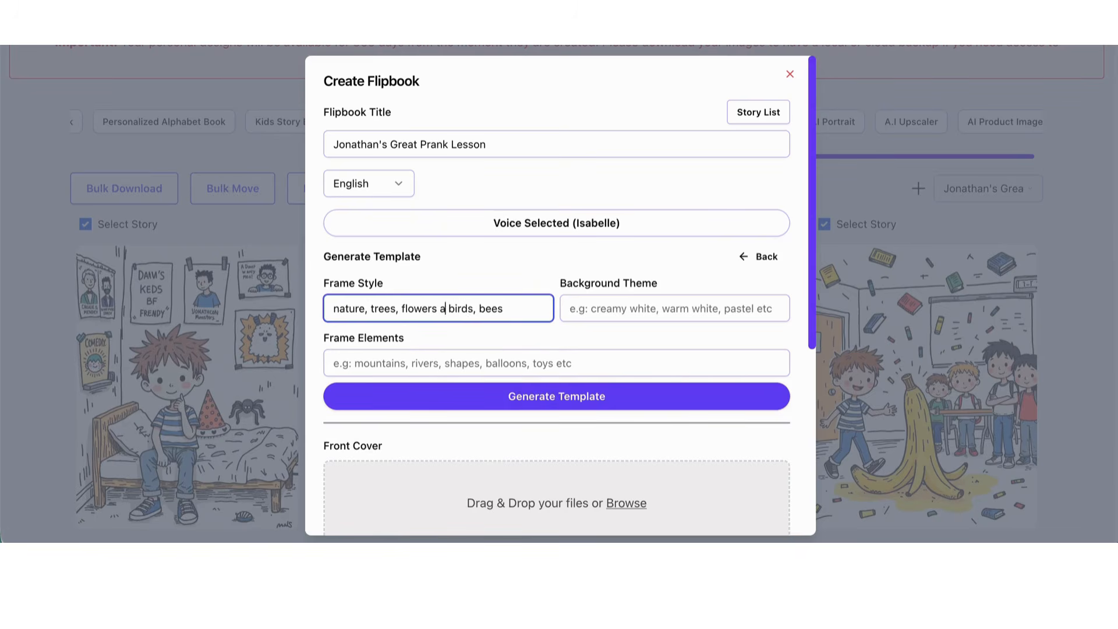
key(BackSpace)
key(BackSpace)
text(,)
click(470, 308)
text(and)
key(Delete)
Set the template's background theme to "sunshire yellow"
click(598, 311)
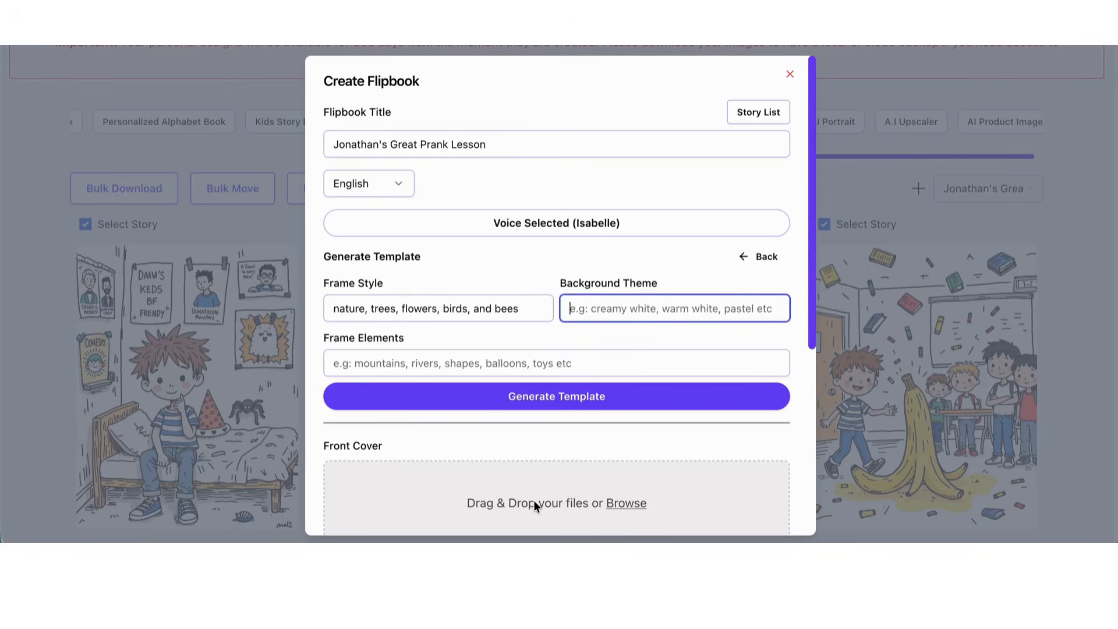
text(yello)
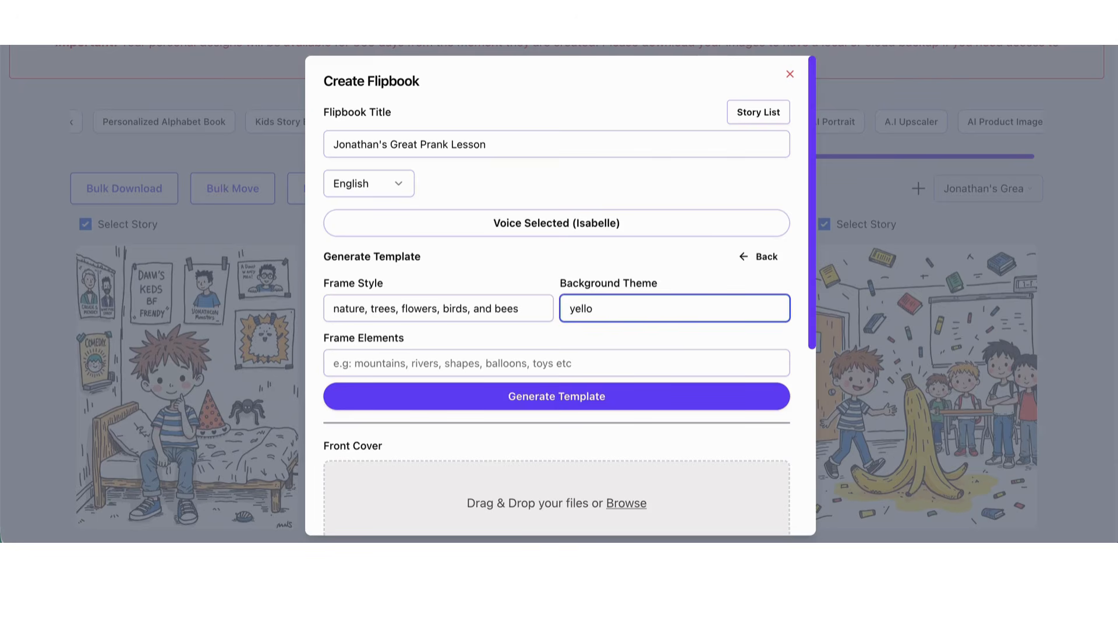
key(BackSpace)
key(BackSpace)
key(BackSpace)
key(BackSpace)
key(BackSpace)
text(sunshinre yellow)
Move the nature, trees, flowers, birds, and bees text from the frame style to the frame elements
drag(520, 307, 329, 308)
right_click(362, 309)
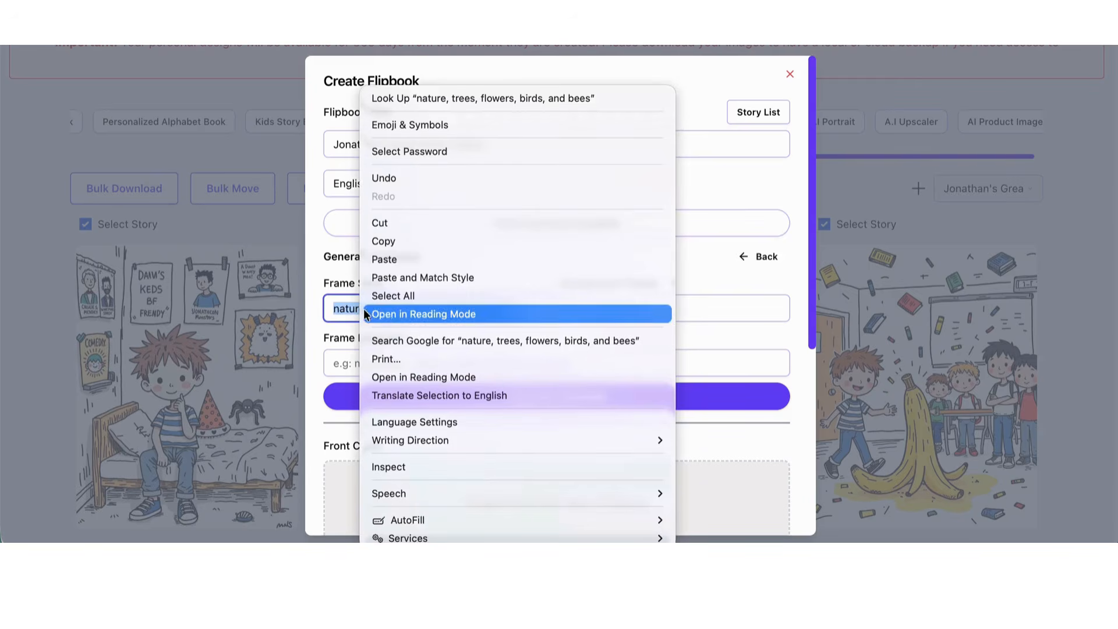
click(442, 227)
click(418, 361)
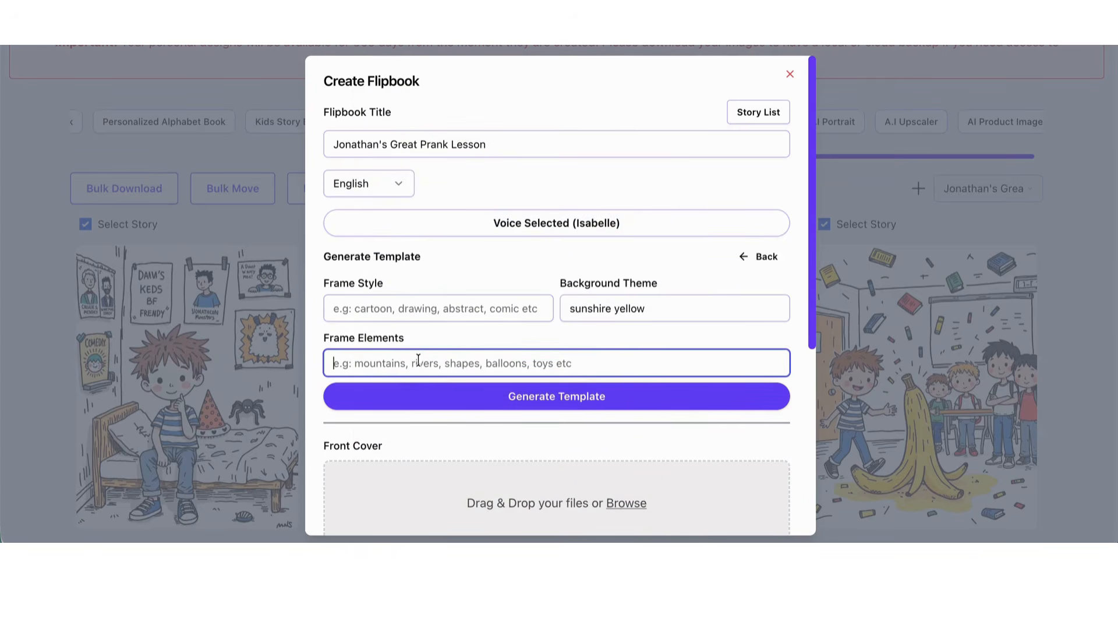
right_click(422, 361)
click(440, 375)
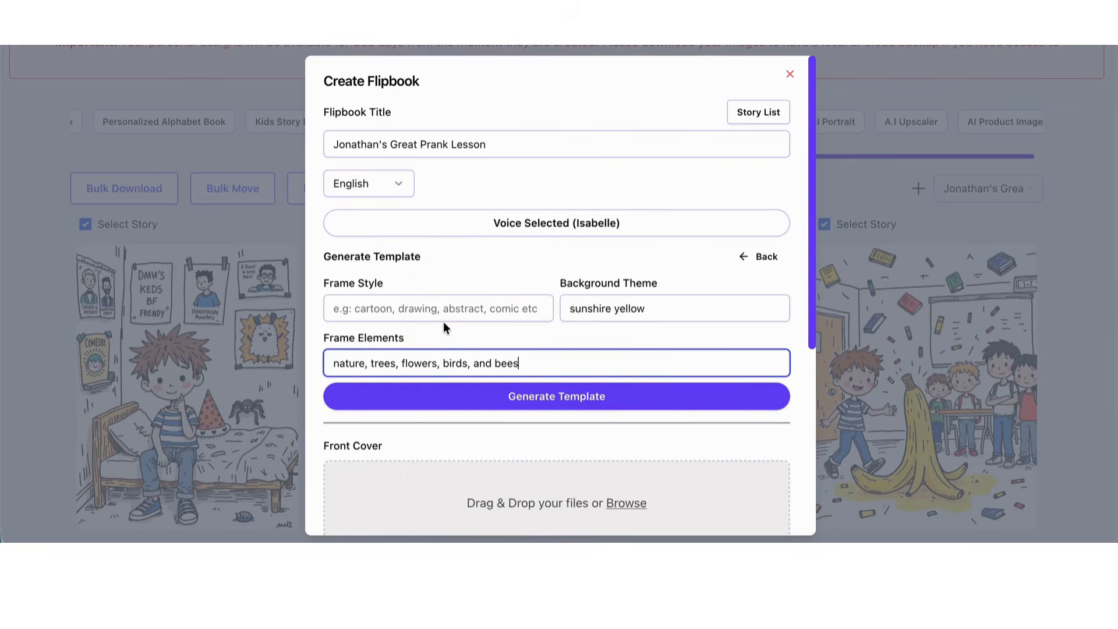
Set the frame style to "watercolor cartoon" and generate the template
click(387, 307)
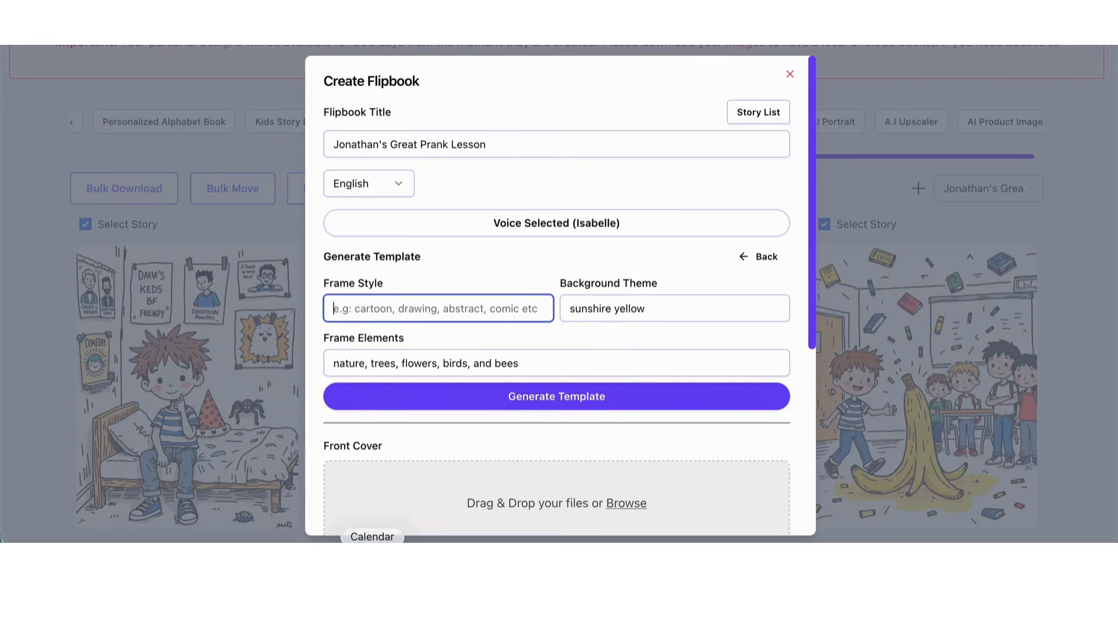
text(waterco)
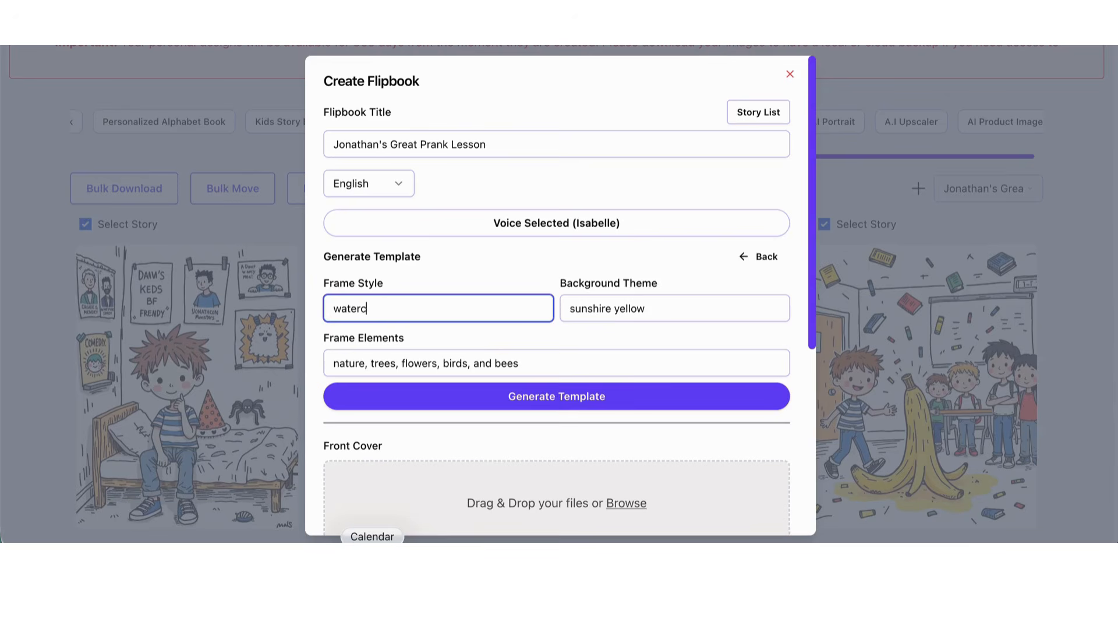
text(lor cartoon)
click(569, 406)
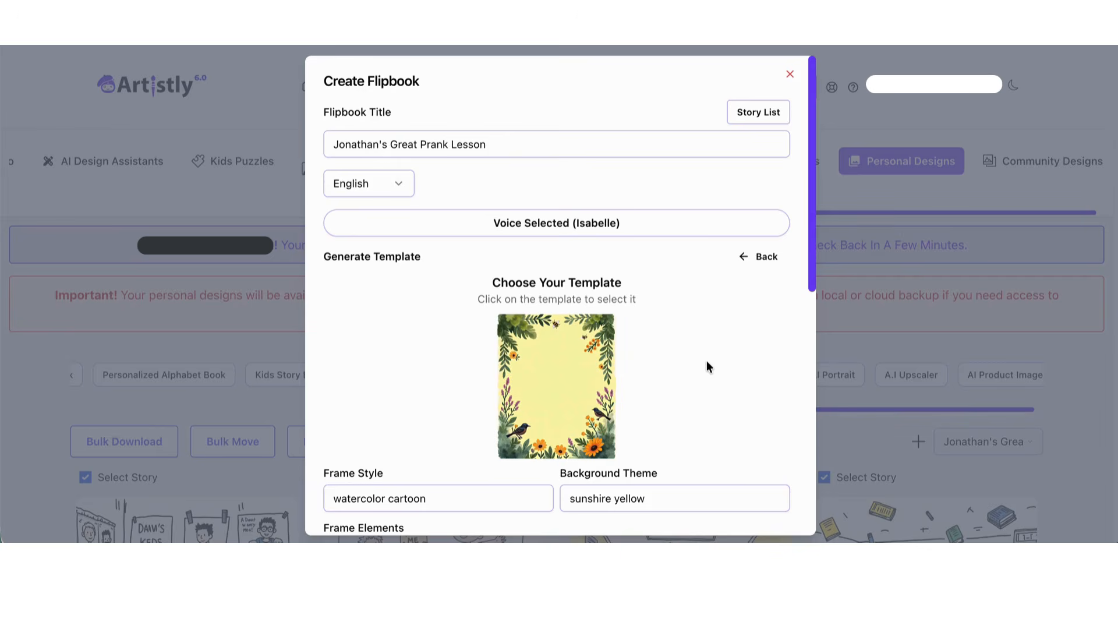
Set the flipbook's front cover to the "Jonathan's Great Prank" cover image from the media library
scroll(707, 362, down, 3)
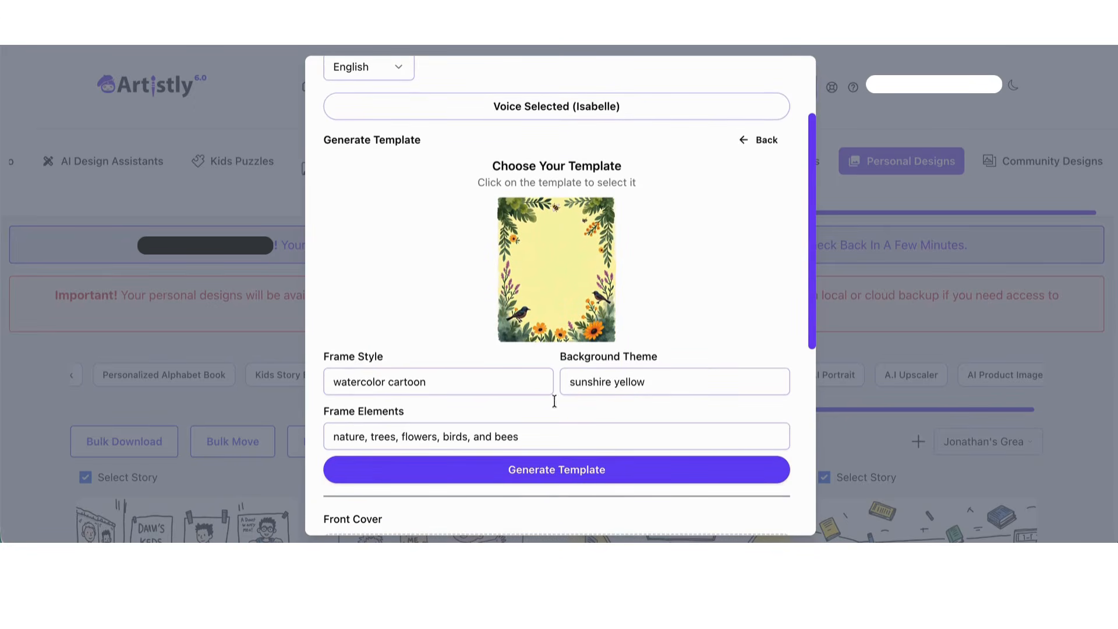
scroll(571, 437, down, 3)
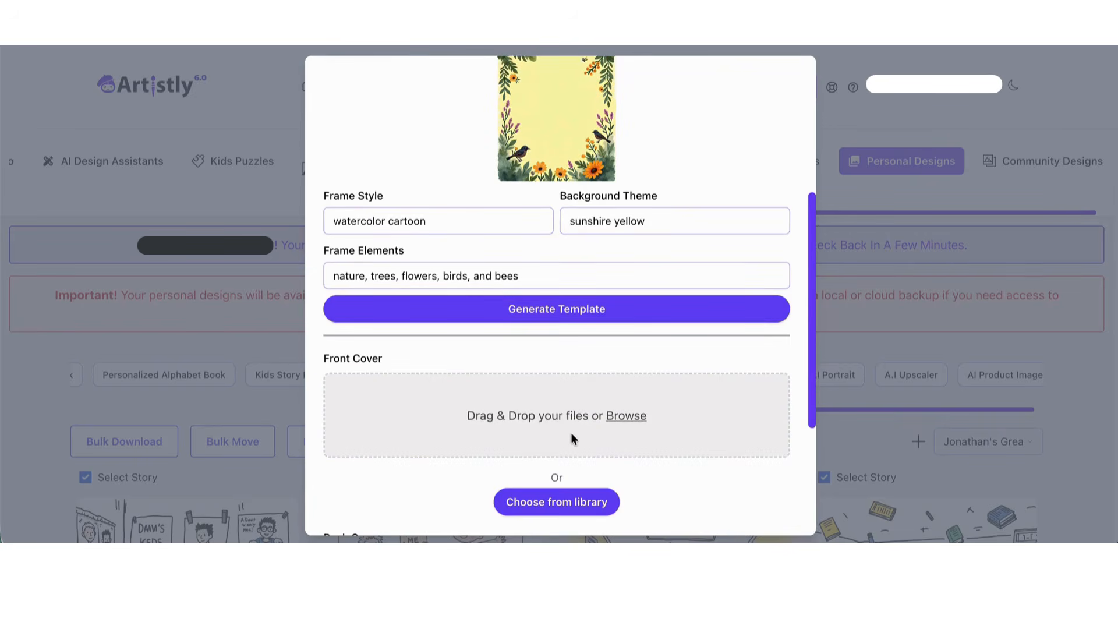
scroll(550, 444, down, 4)
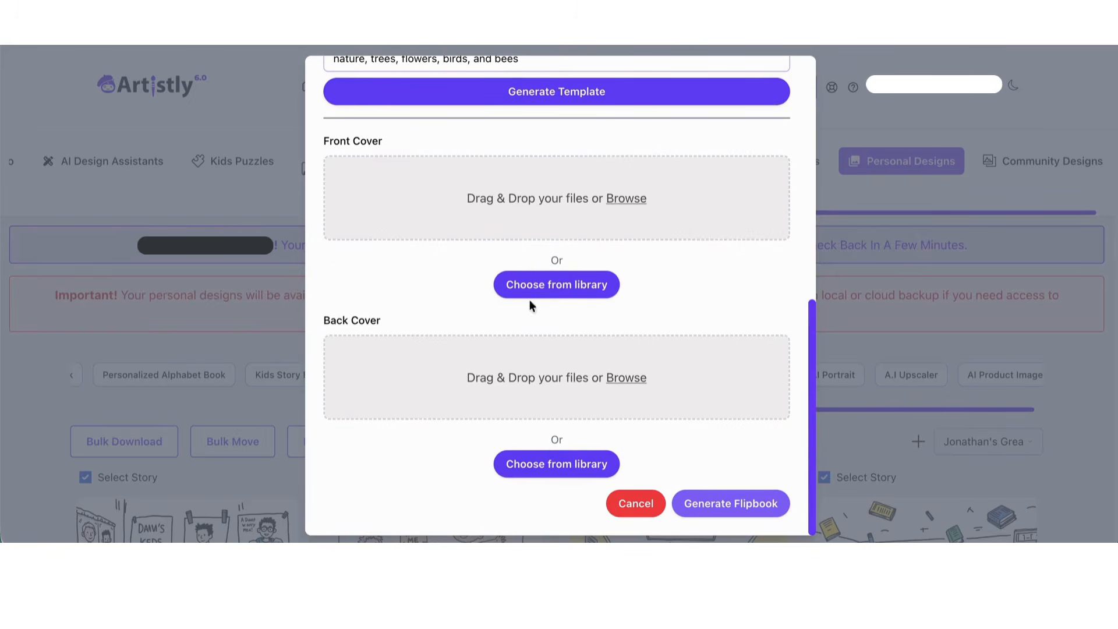
click(570, 286)
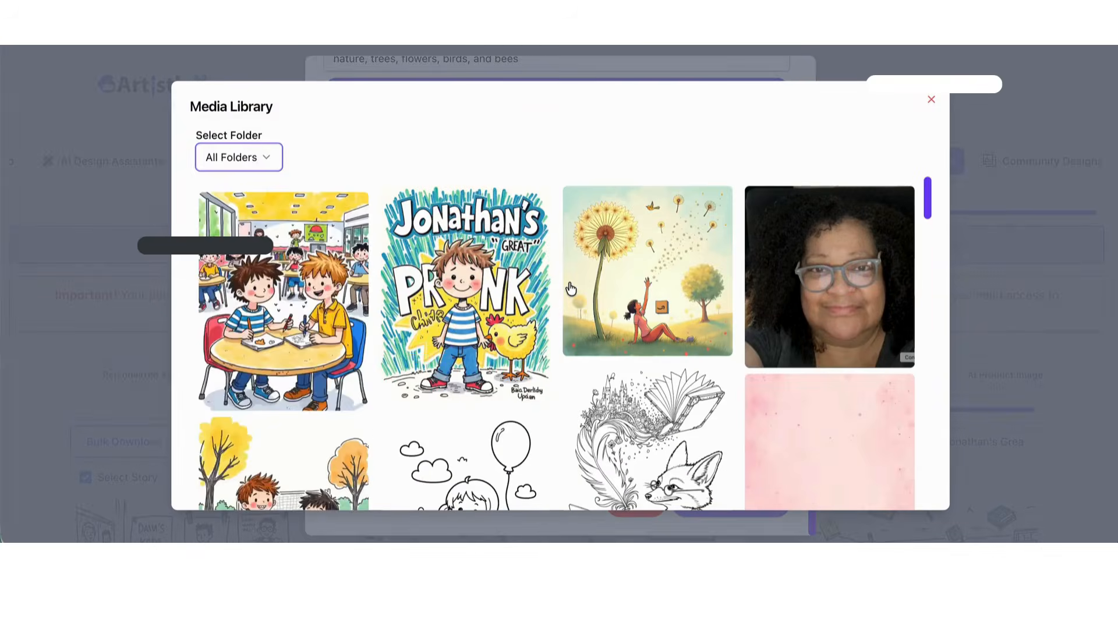
click(452, 294)
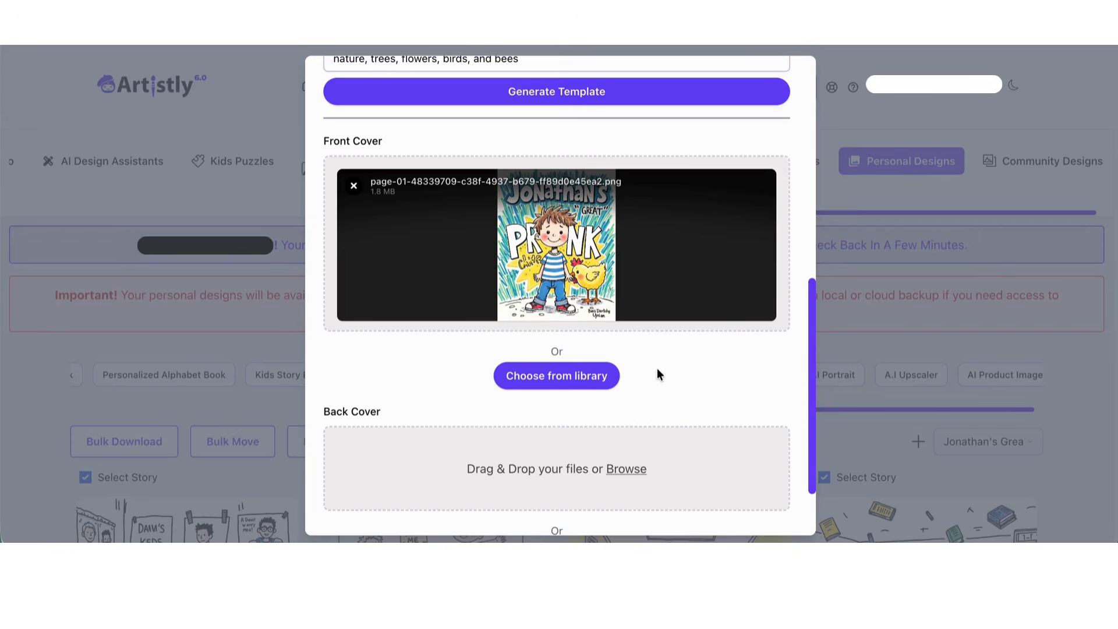
Set the back cover to the library picture of two boys at a classroom table and try to generate the flipbook
scroll(657, 368, down, 1)
scroll(657, 367, down, 1)
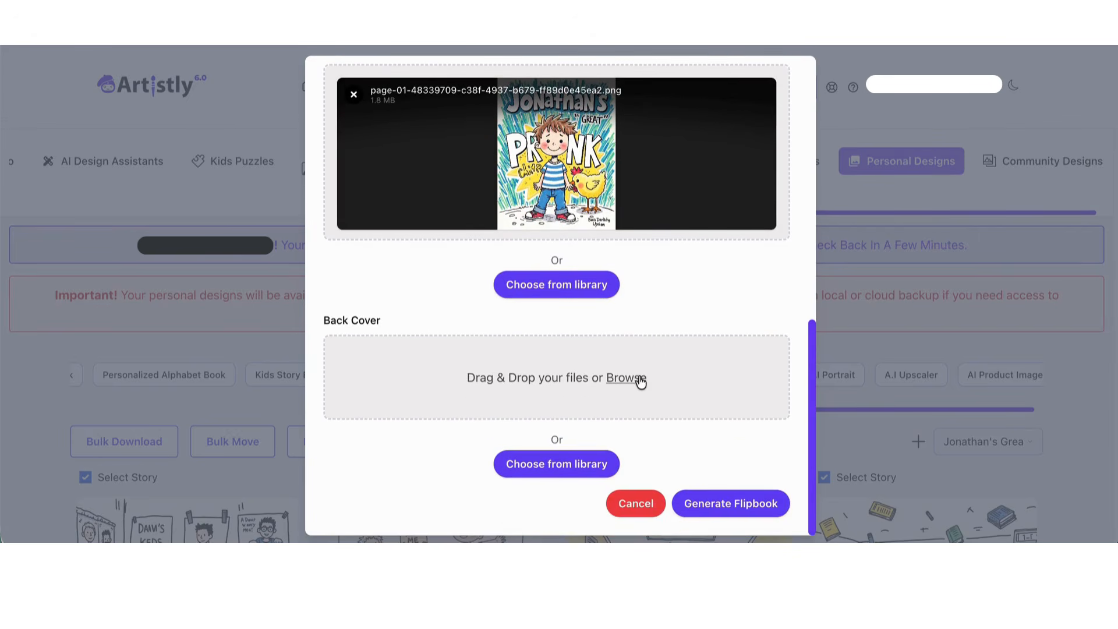
click(571, 467)
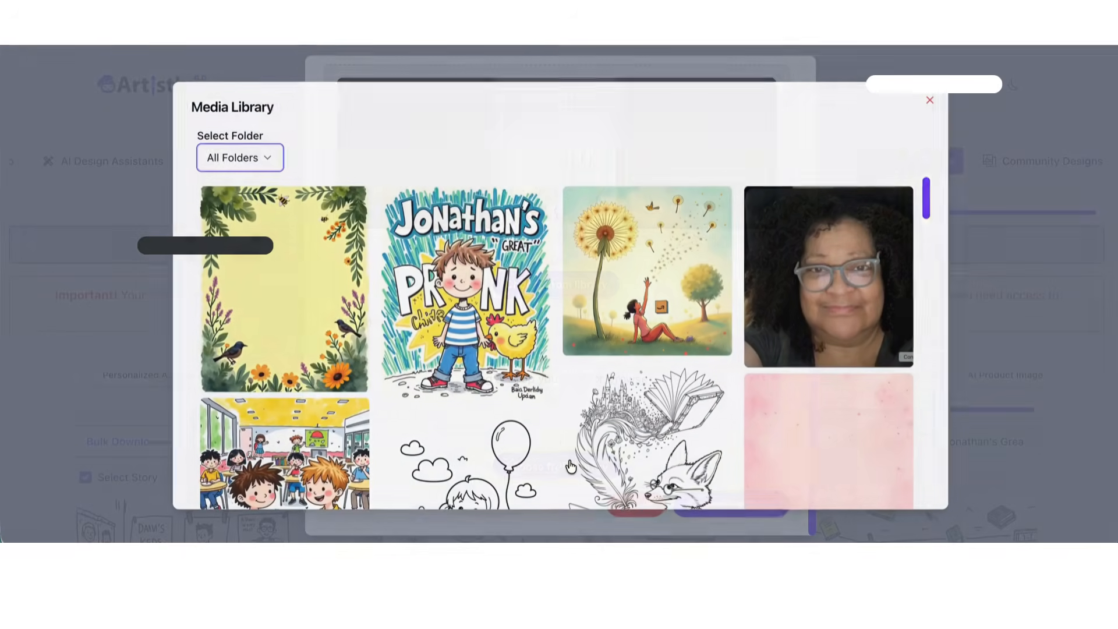
click(309, 469)
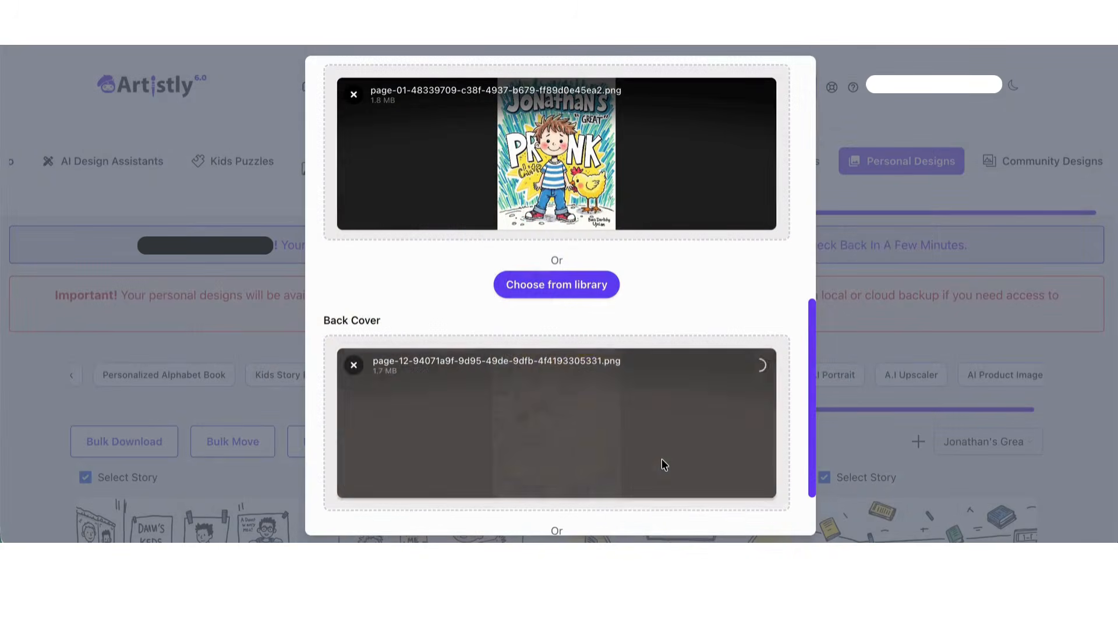
scroll(657, 464, down, 2)
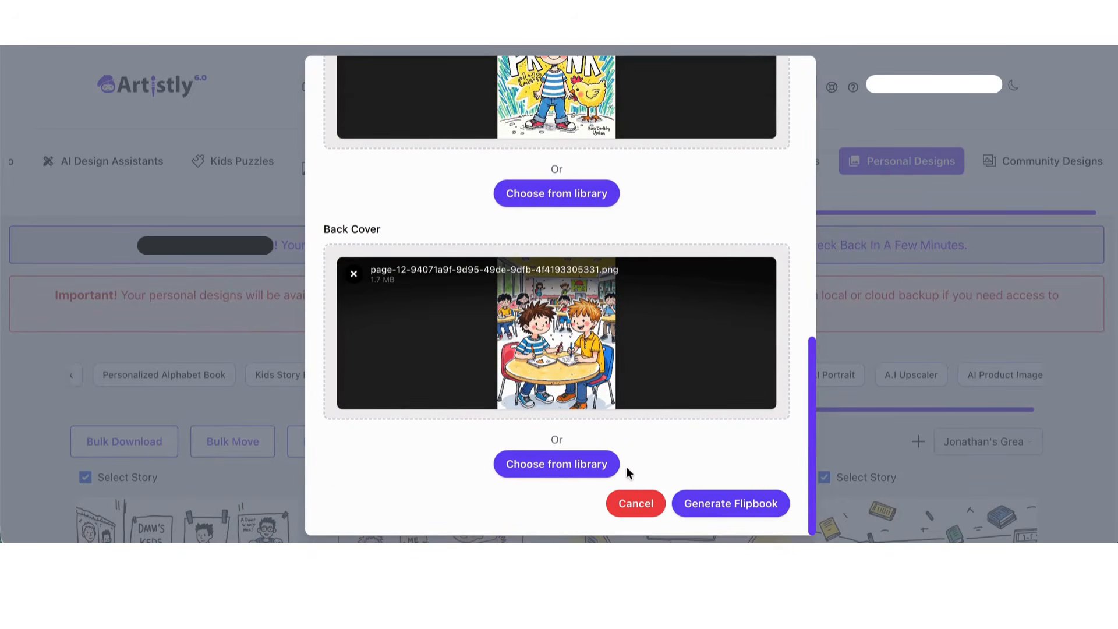
click(735, 506)
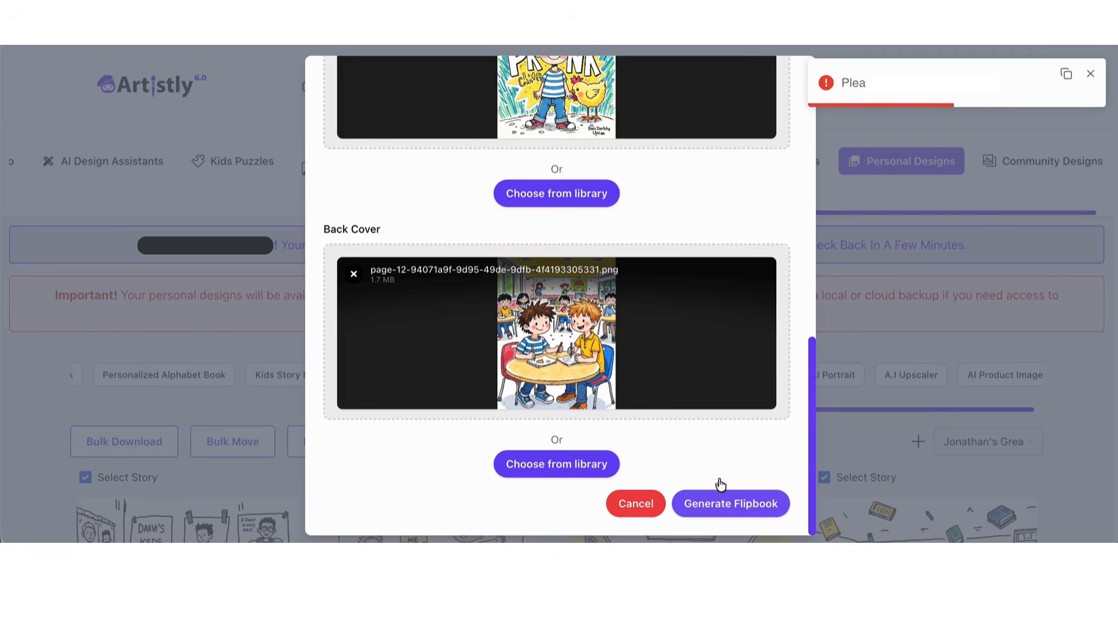
Select the generated yellow template with the nature frame and generate the flipbook
scroll(641, 397, up, 8)
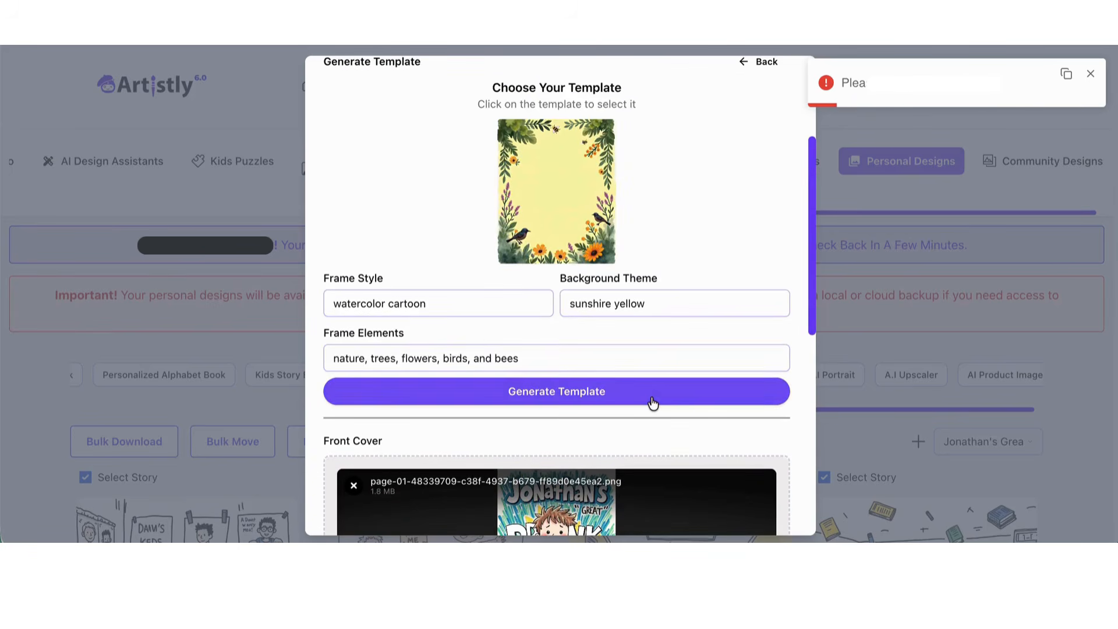
scroll(652, 402, up, 2)
mouse_move(568, 268)
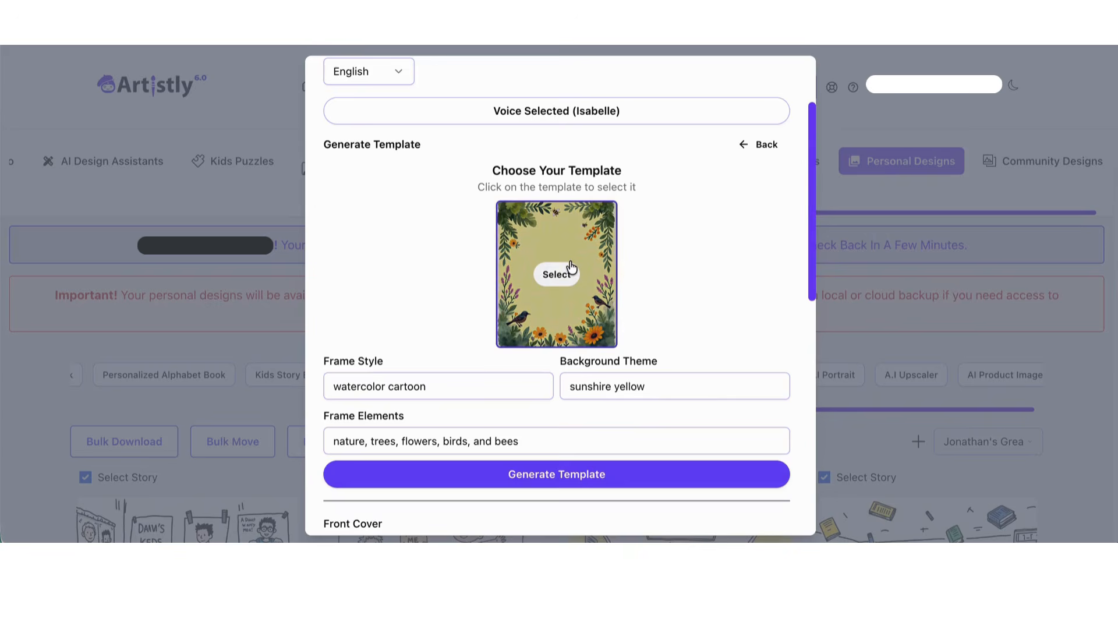
click(563, 280)
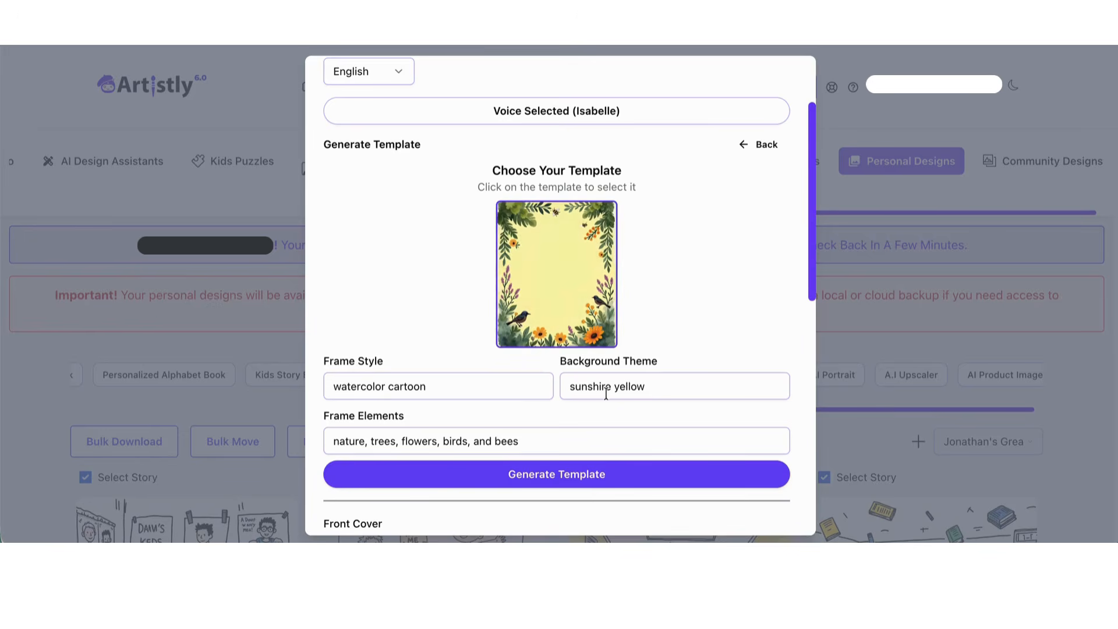
scroll(606, 396, down, 6)
scroll(609, 402, down, 3)
click(735, 506)
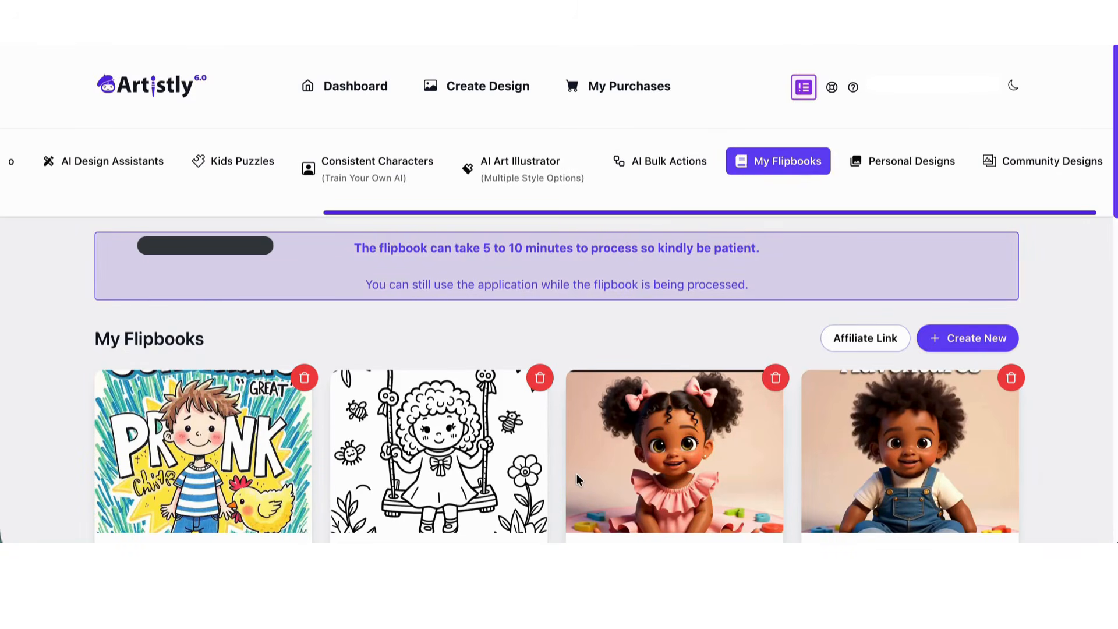
Request the KDP manuscript download for the "My Best Day At The Park" flipbook
scroll(578, 479, down, 4)
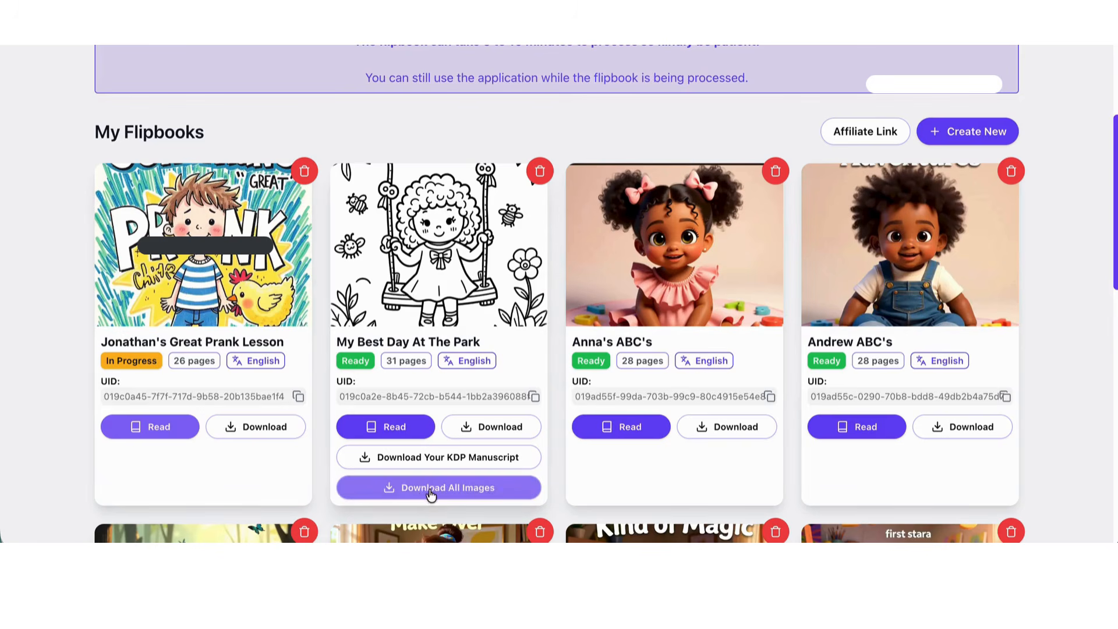
click(436, 458)
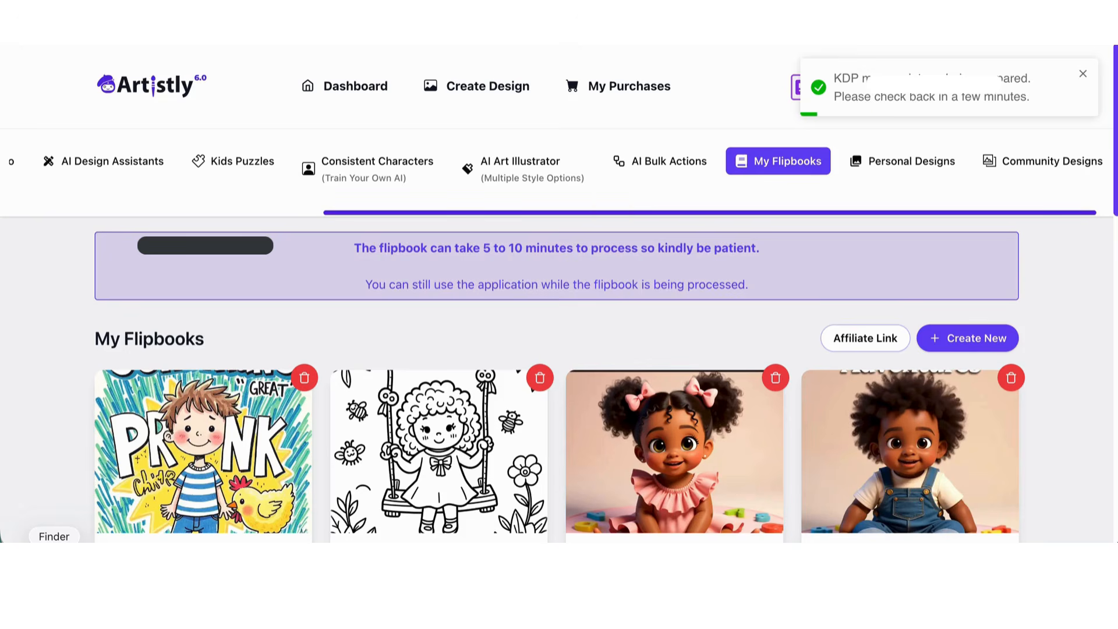
Look through the Downloads folder in Finder and return to Artistly to check the processing status of the flipbooks
click(54, 564)
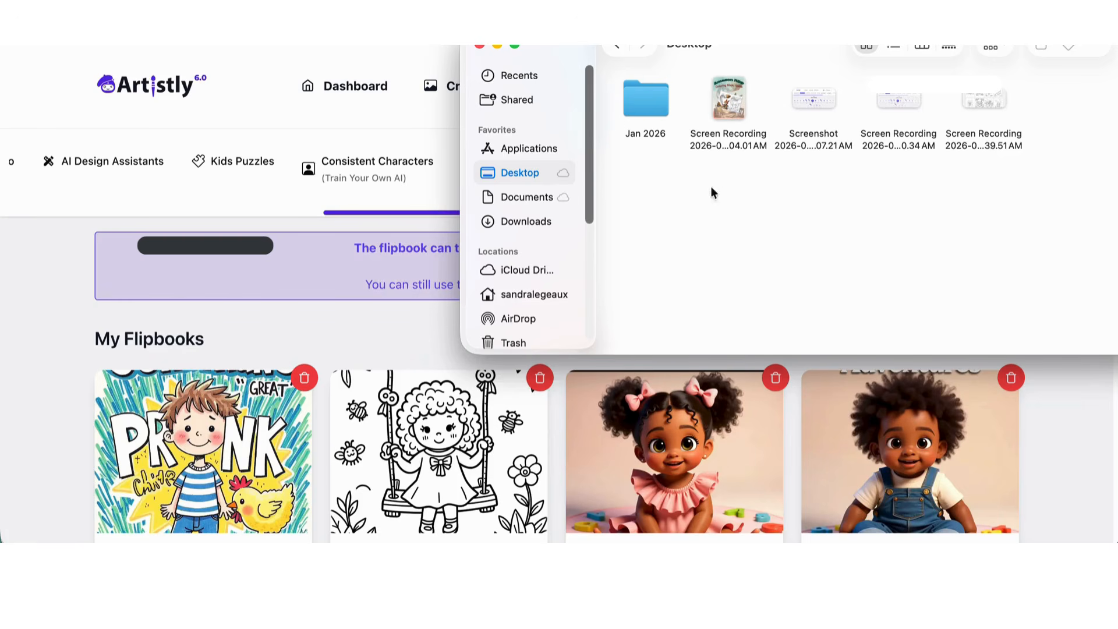
click(518, 222)
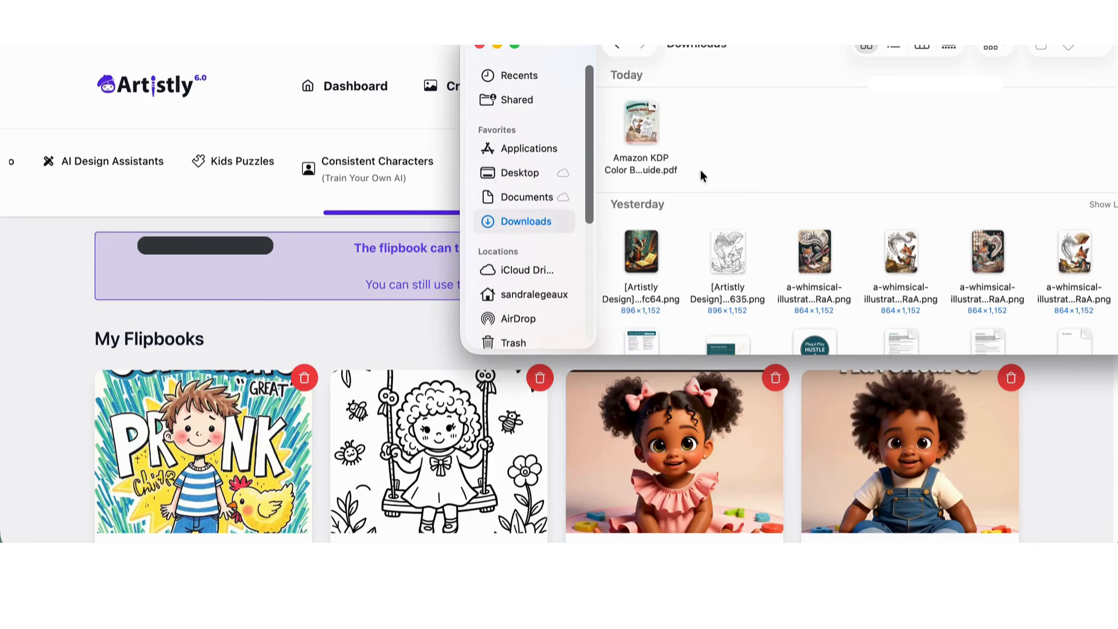
click(347, 341)
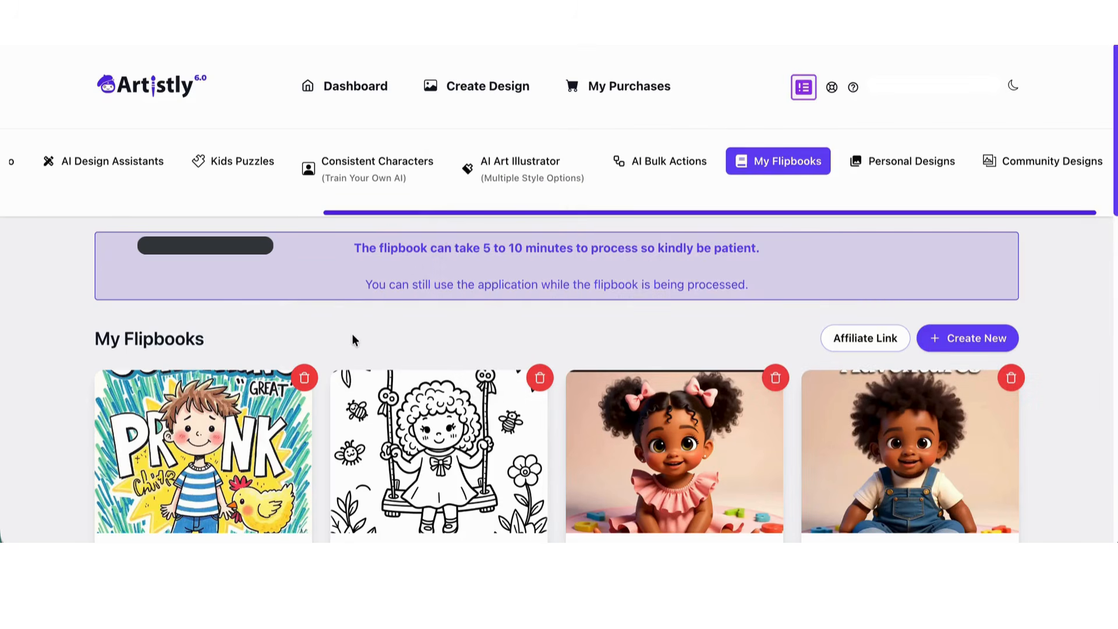
scroll(260, 437, down, 1)
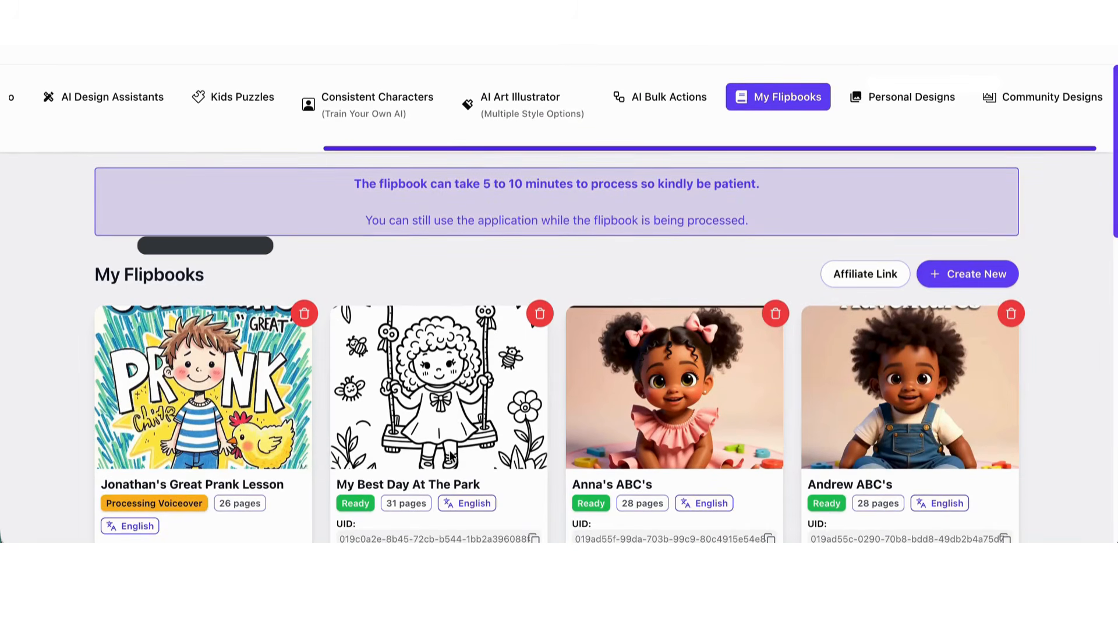
scroll(450, 453, down, 2)
scroll(457, 448, down, 2)
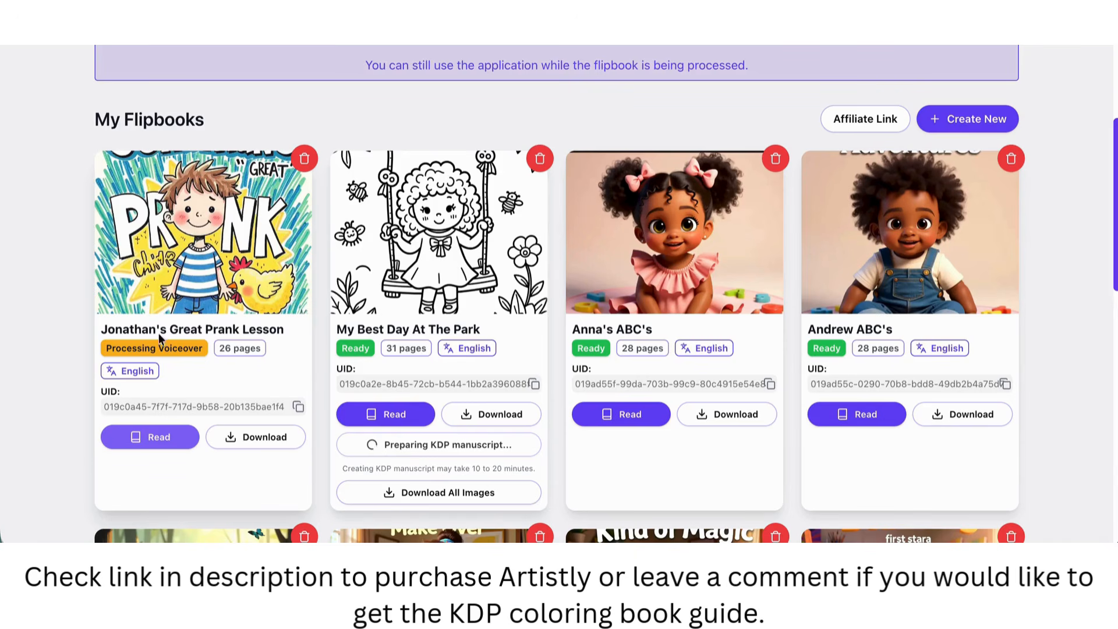
Open the Amazon KDP coloring book guide PDF from Downloads and review its contents outline on pages 2 to 7
click(54, 562)
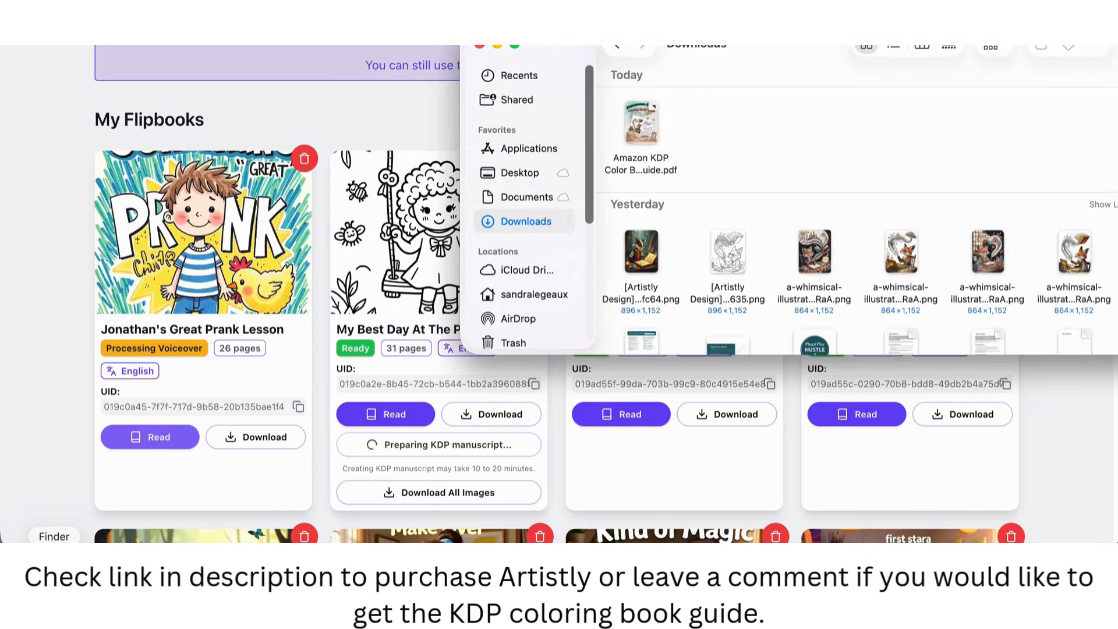
double_click(642, 113)
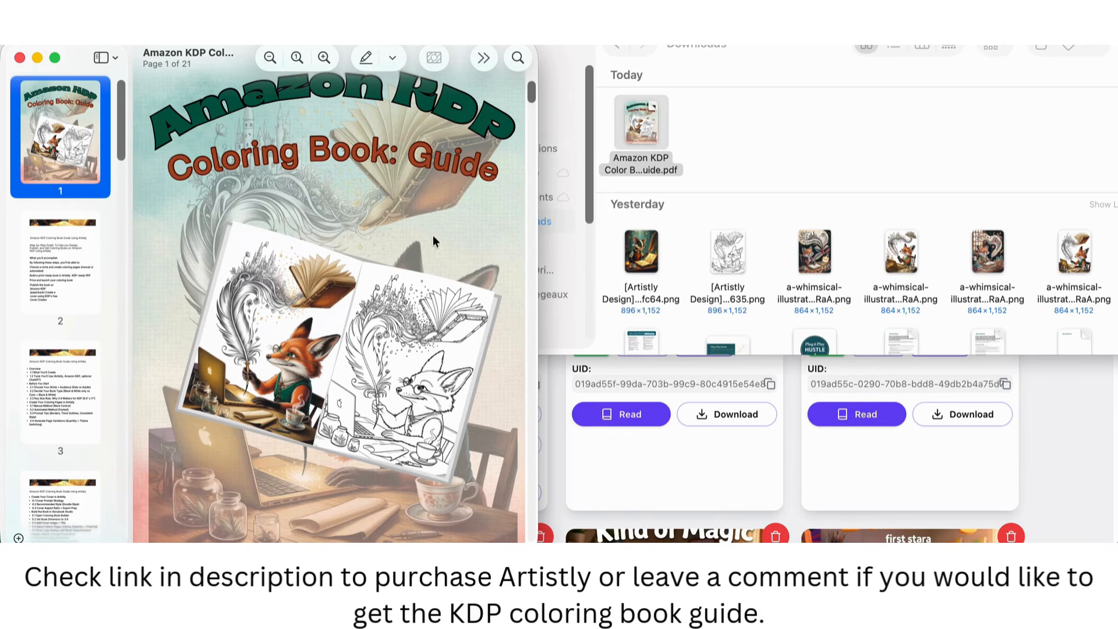
click(86, 289)
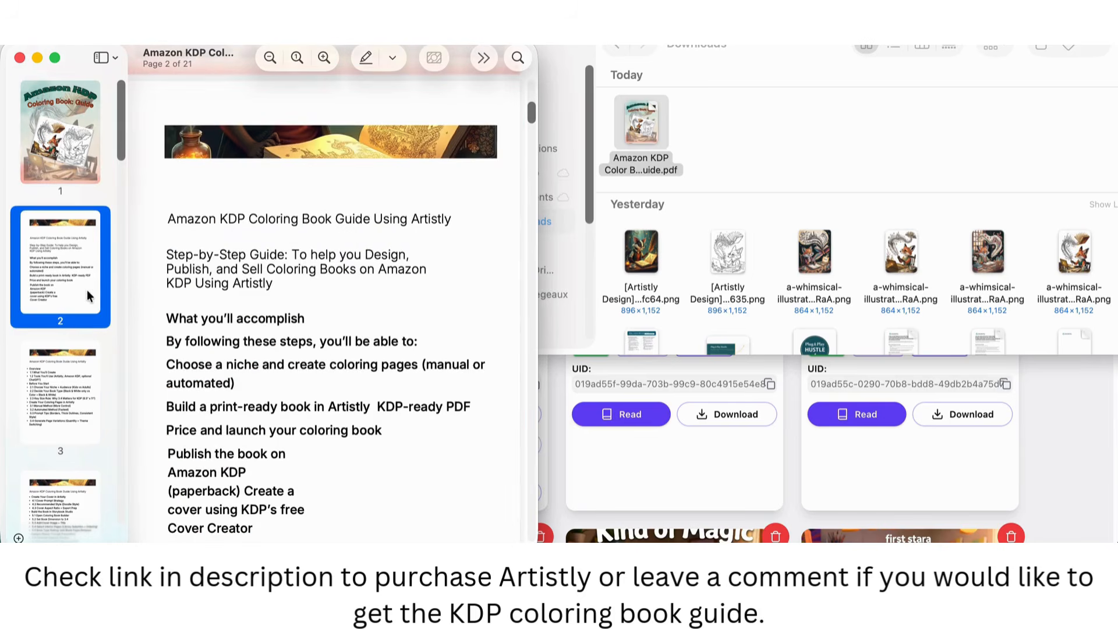
click(55, 392)
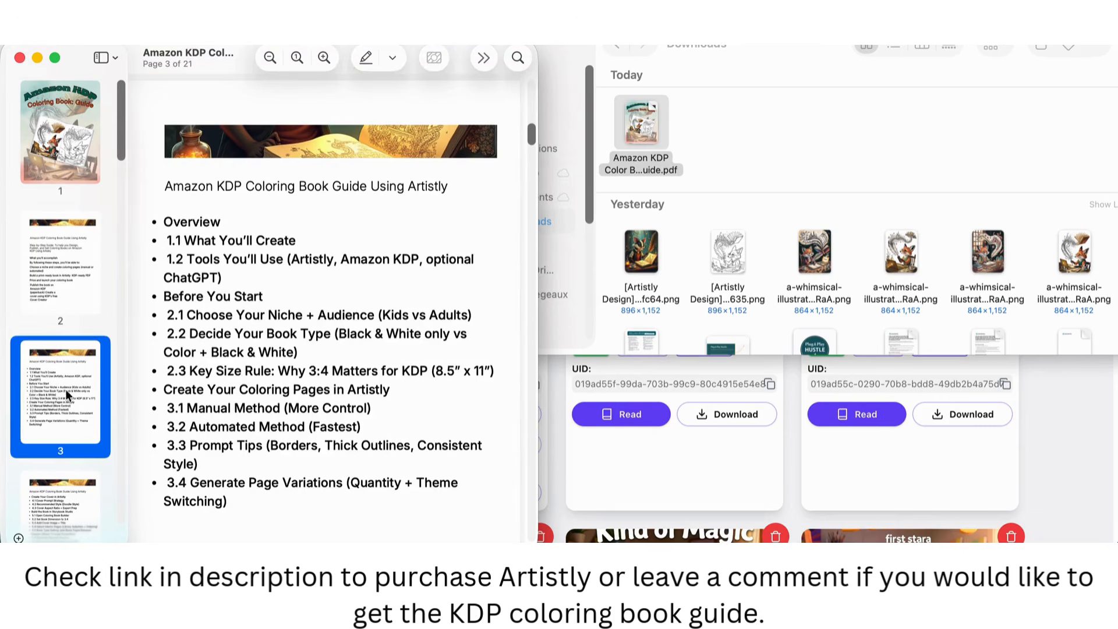
click(77, 513)
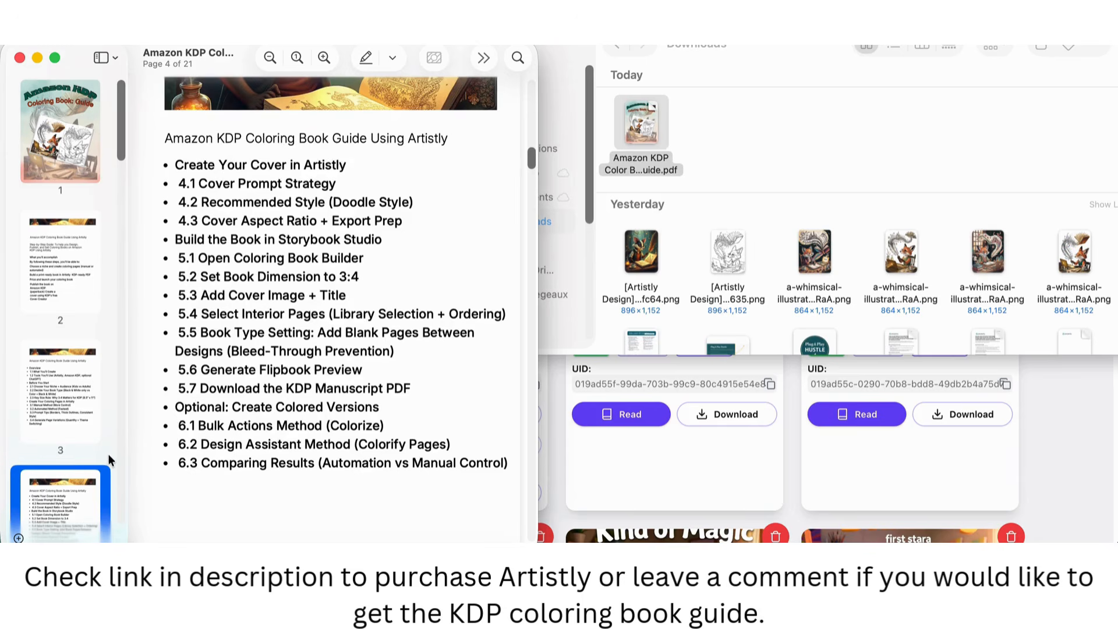
scroll(111, 442, down, 5)
click(52, 428)
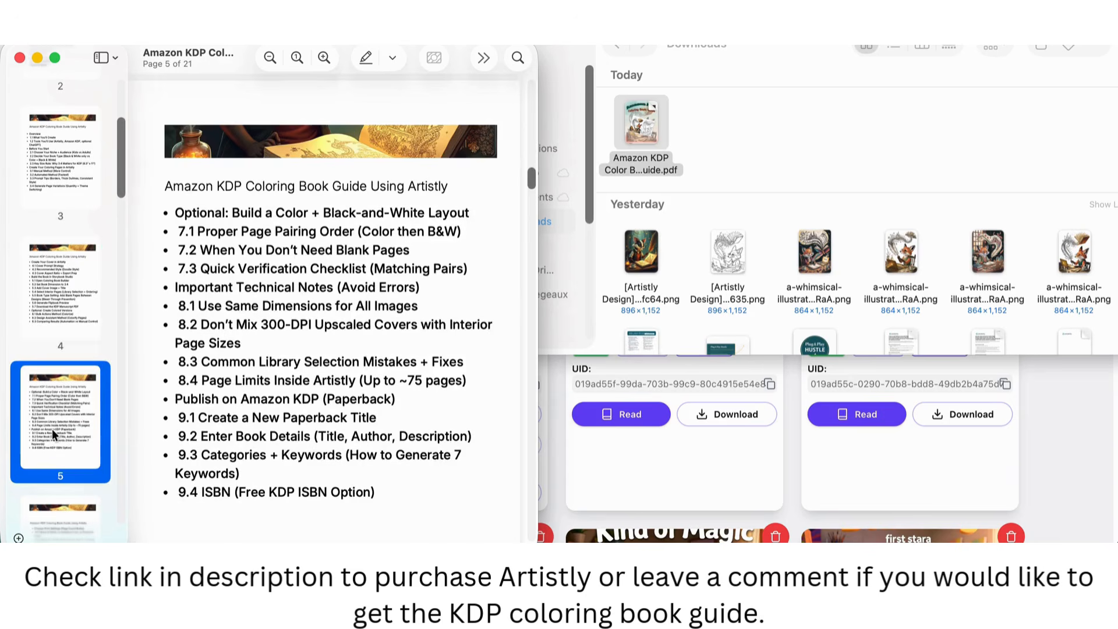
click(74, 455)
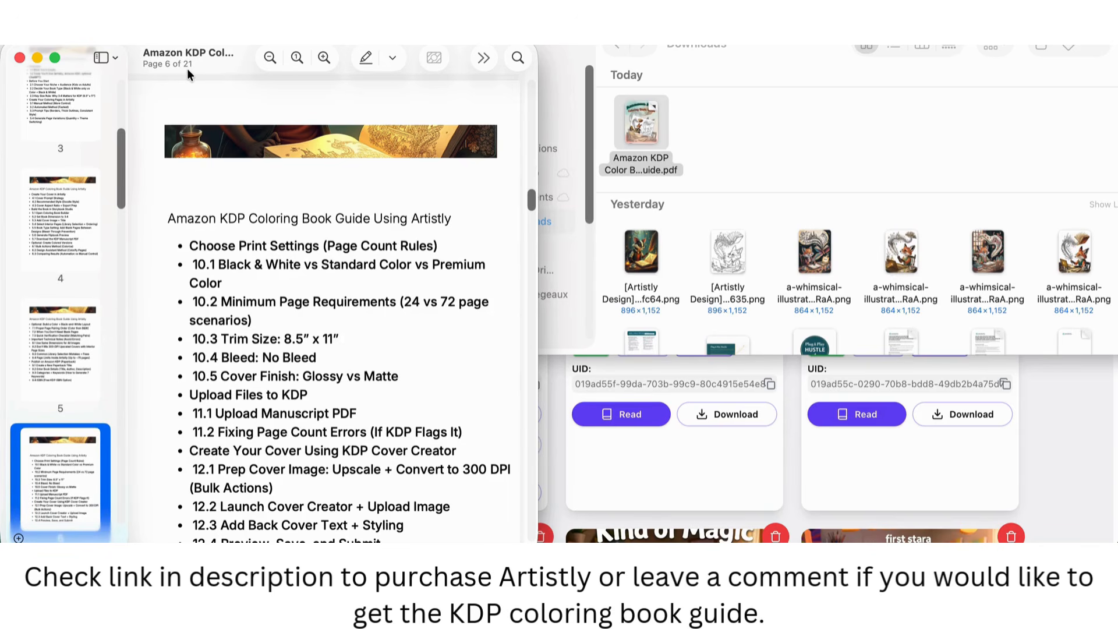
scroll(197, 326, down, 10)
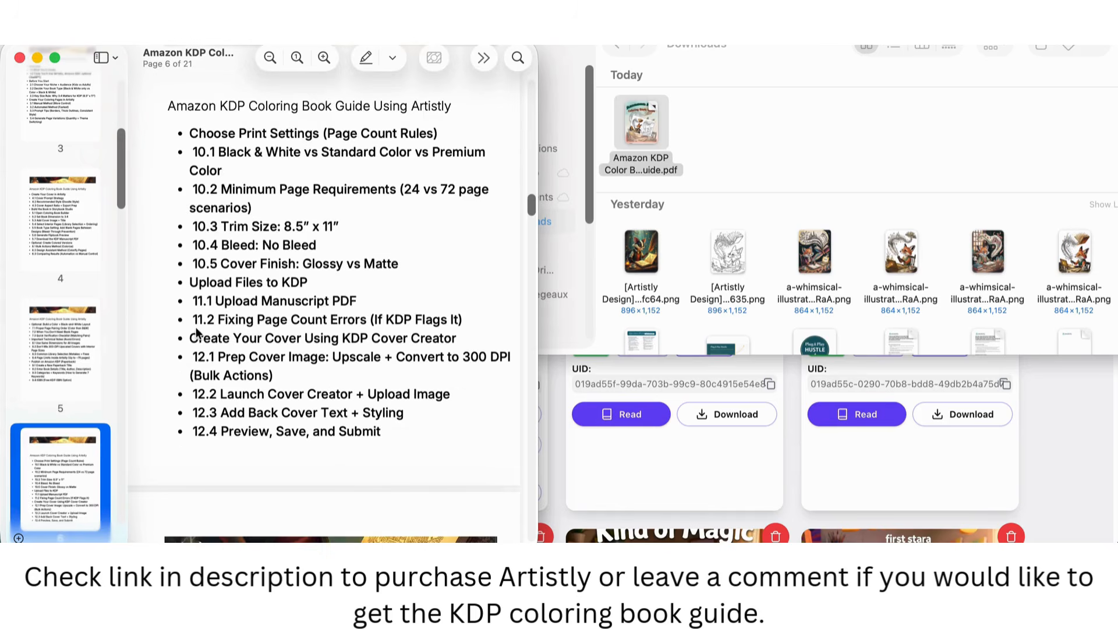
scroll(197, 330, down, 10)
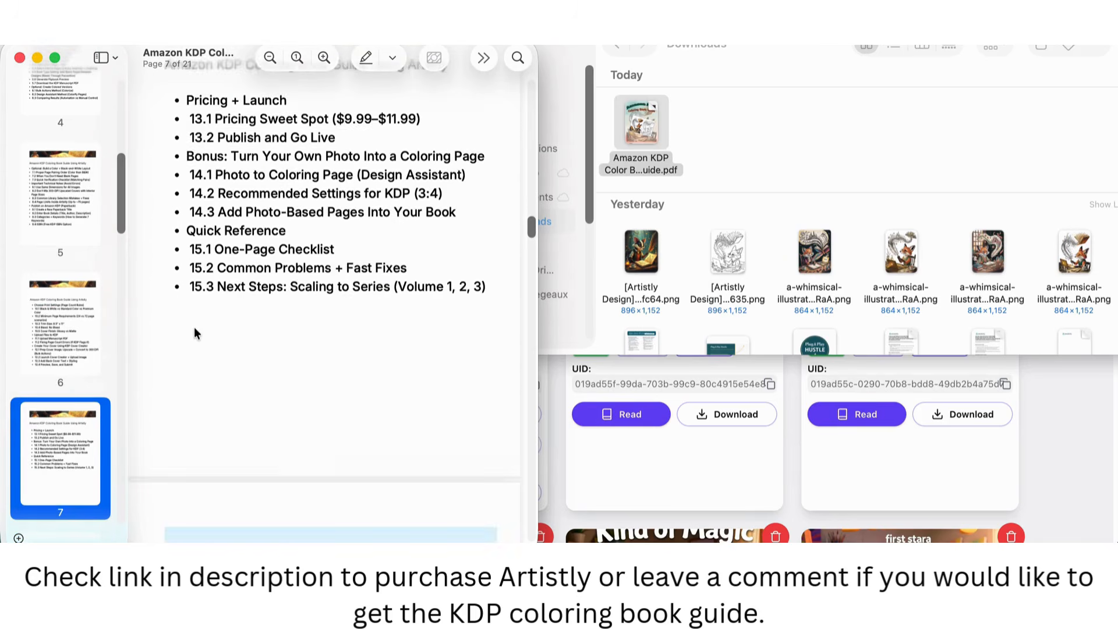
Read the guide's step-by-step instructions on pages 8 to 11 and minimize the PDF window
scroll(193, 327, down, 10)
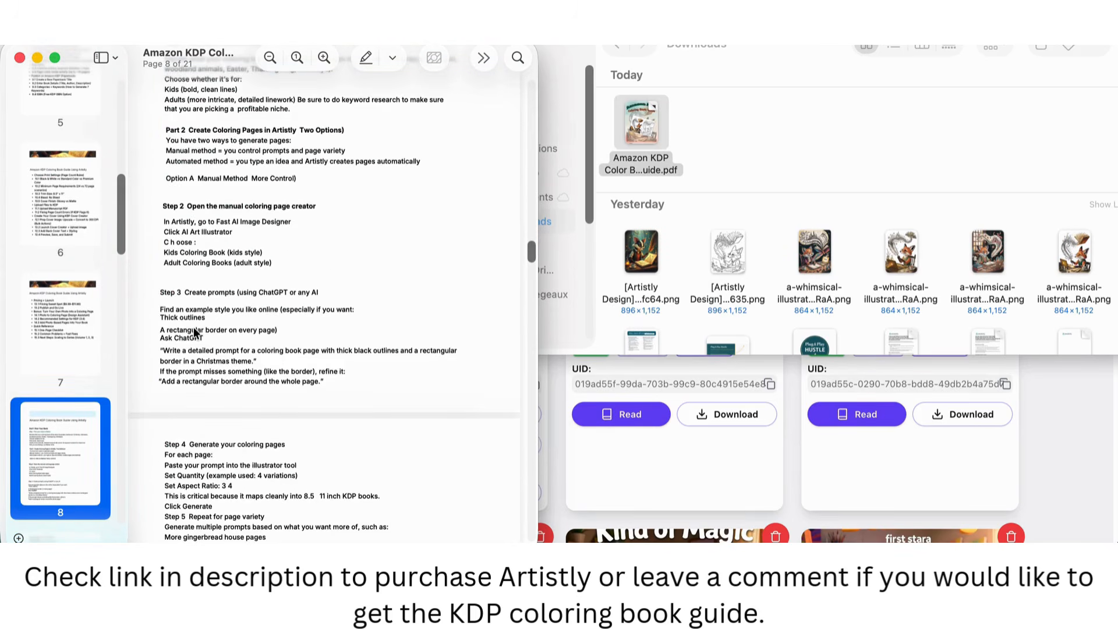
scroll(196, 329, down, 10)
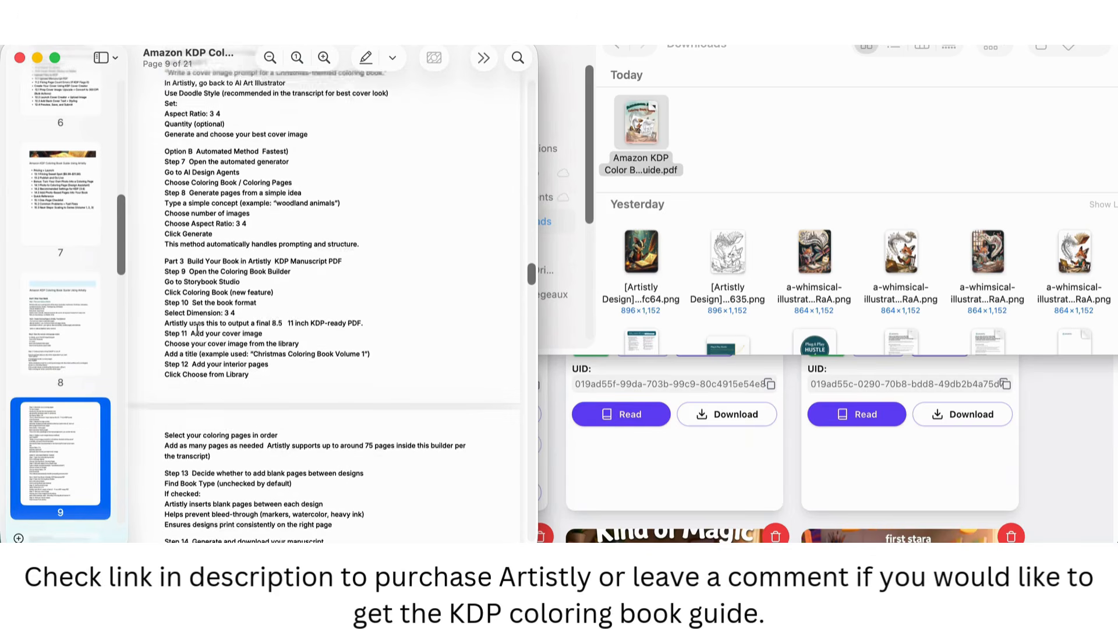
scroll(199, 331, down, 5)
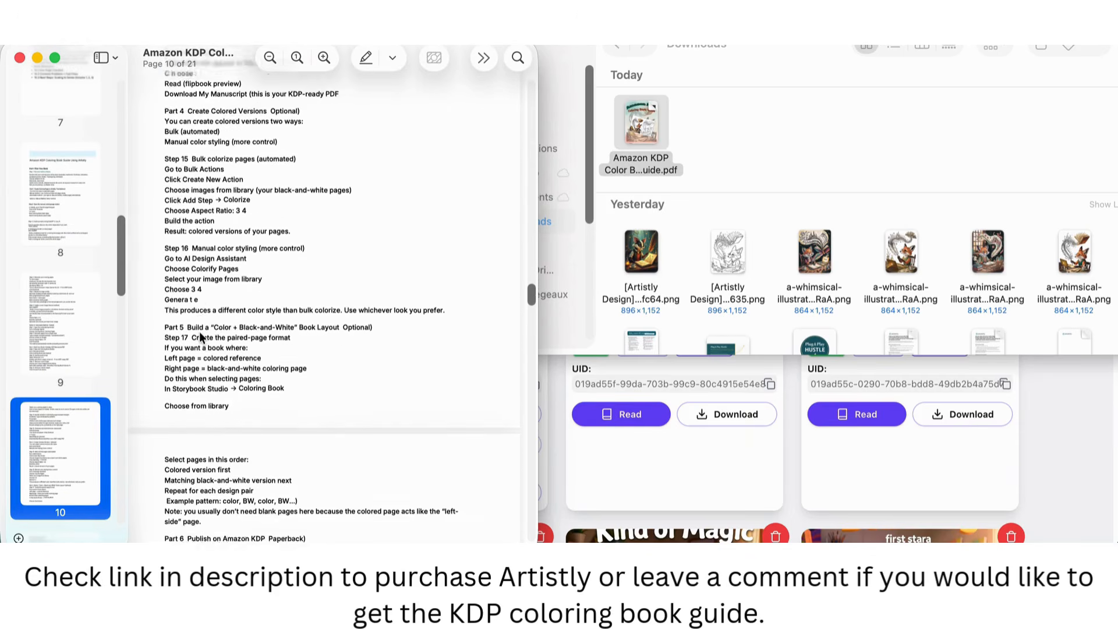
scroll(201, 284, up, 4)
scroll(203, 284, up, 10)
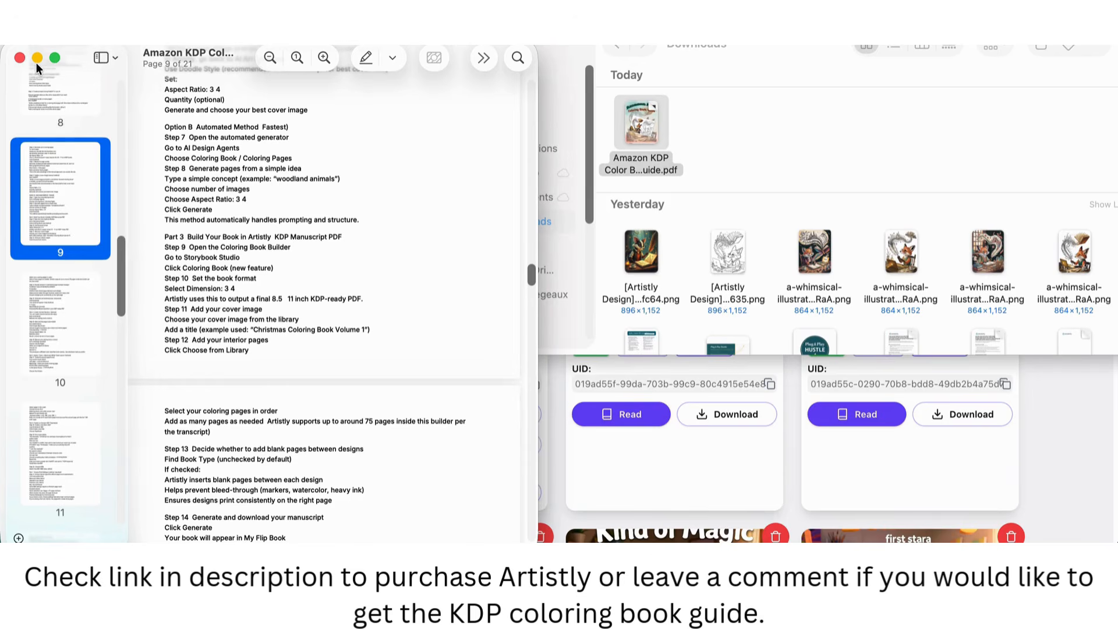
scroll(483, 250, down, 4)
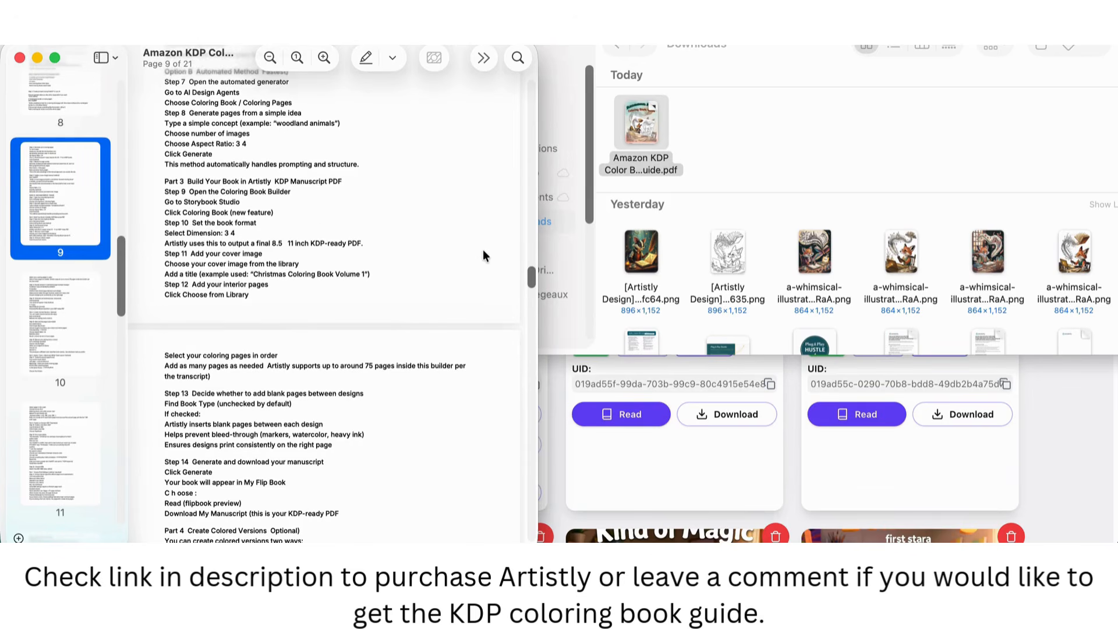
scroll(483, 252, down, 8)
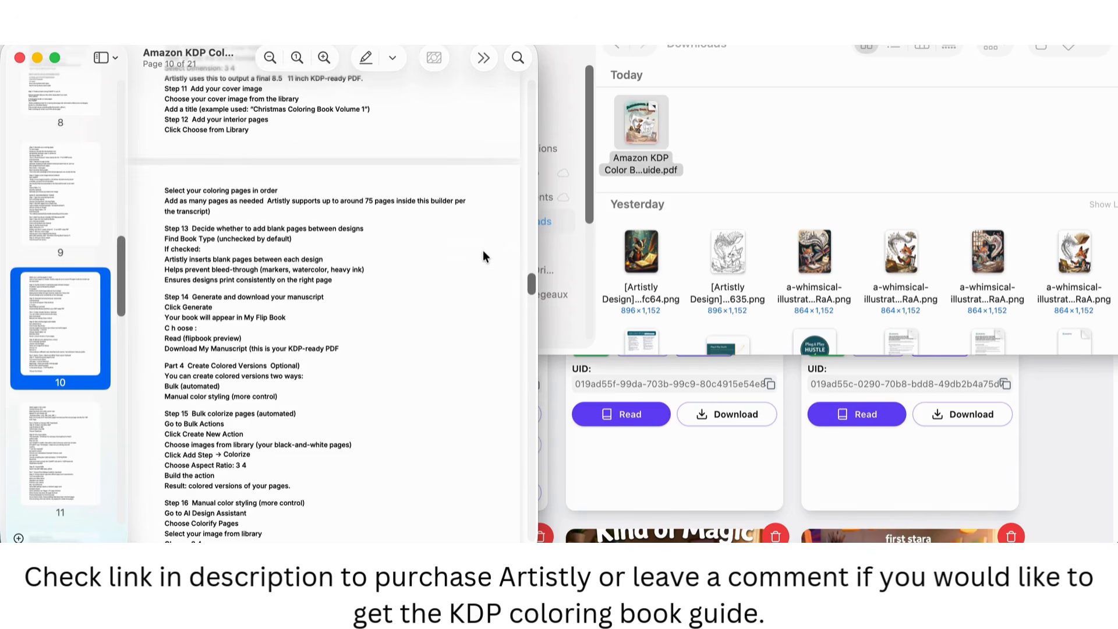
scroll(483, 251, down, 10)
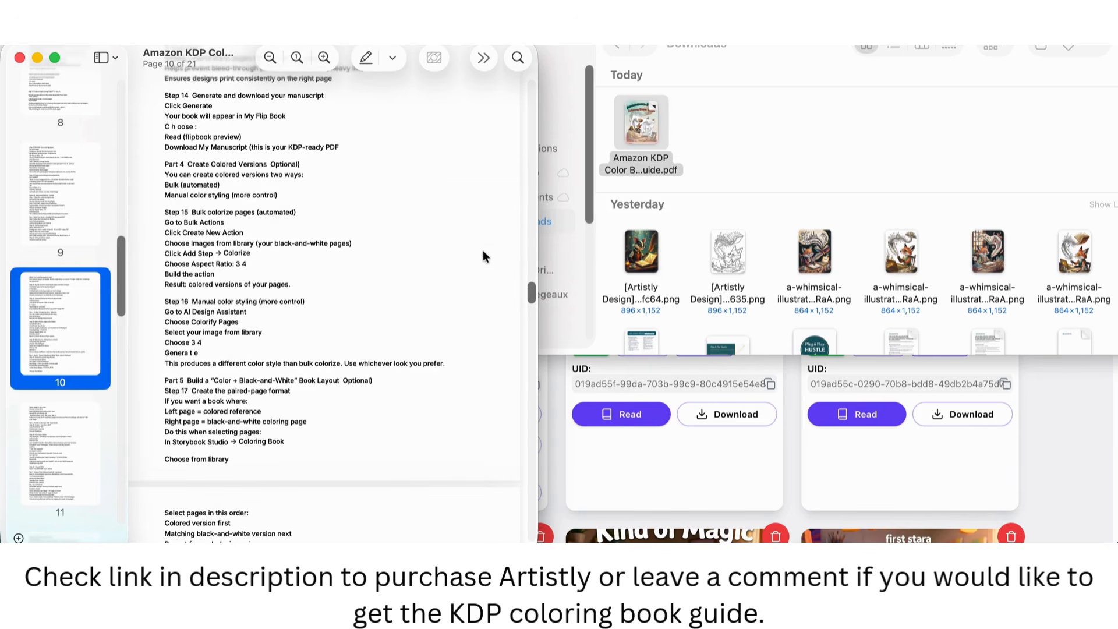
scroll(476, 254, down, 4)
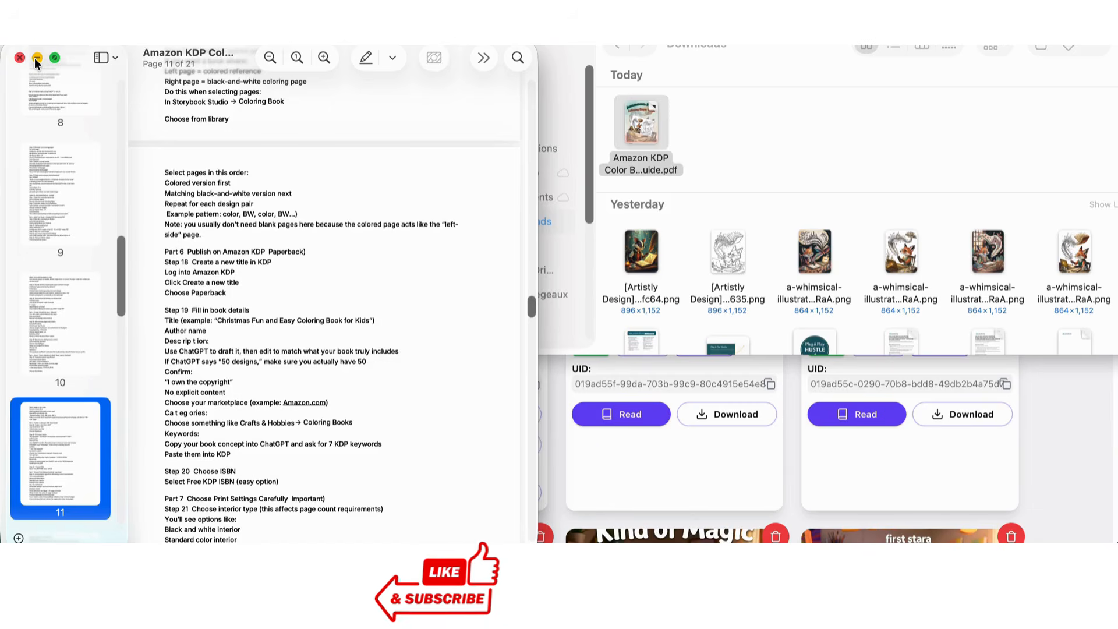
click(35, 58)
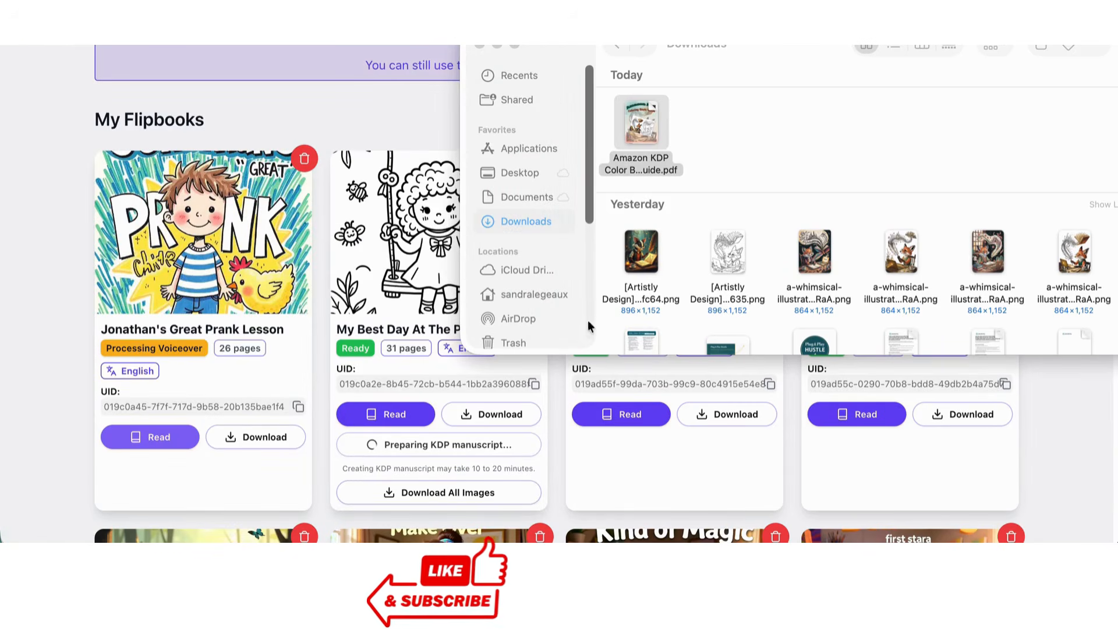